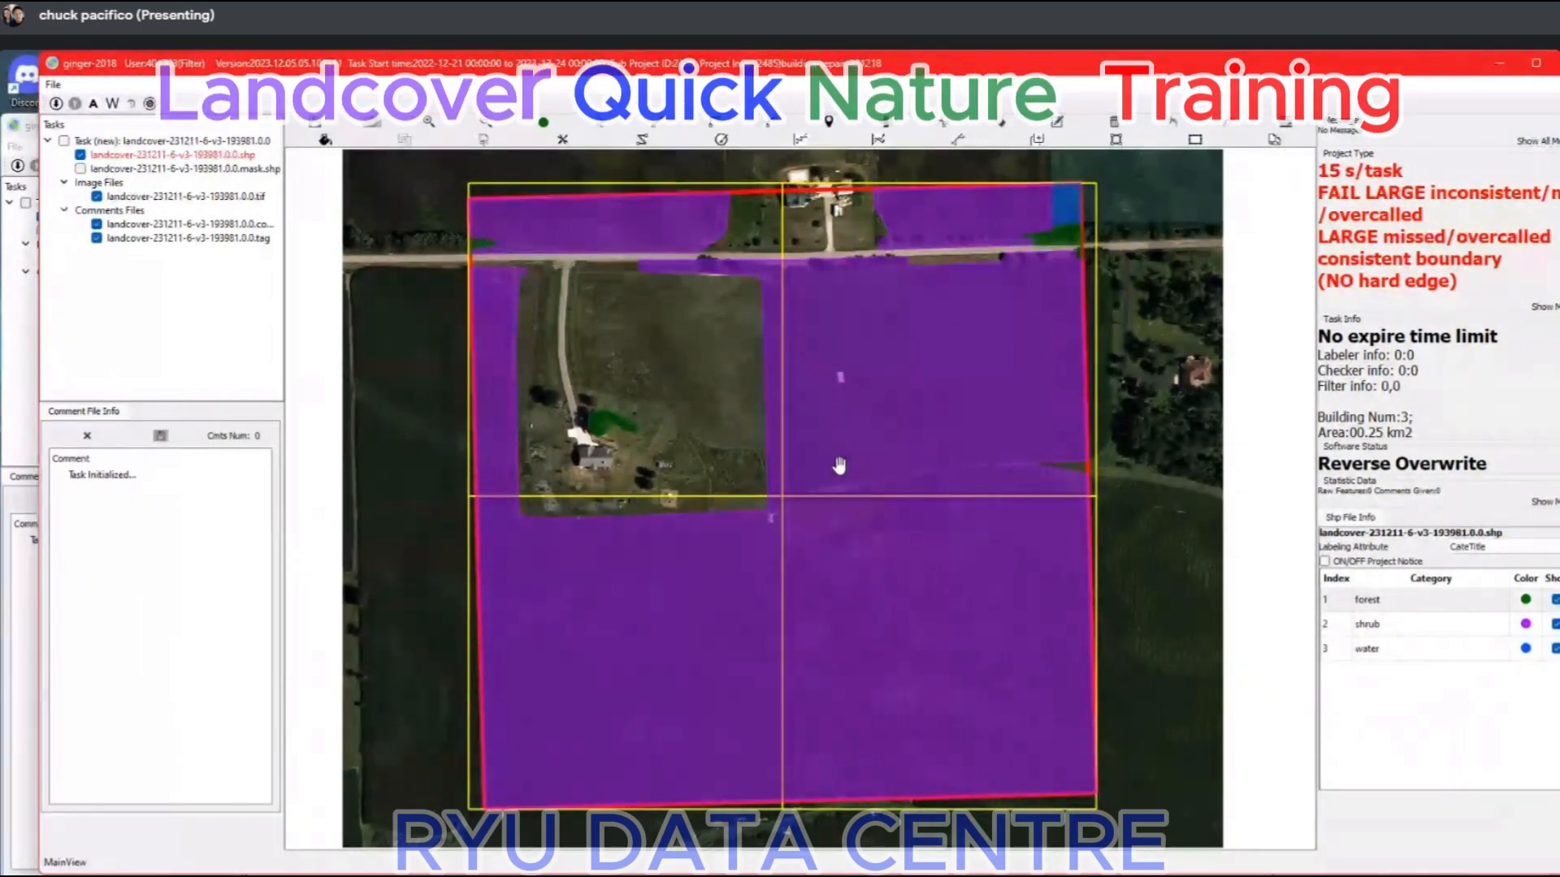
Trim the shrub and water labels north of the road so that the fields are cleared and narrow roadside shrub strips remain.
scroll(987, 215, "up", 1)
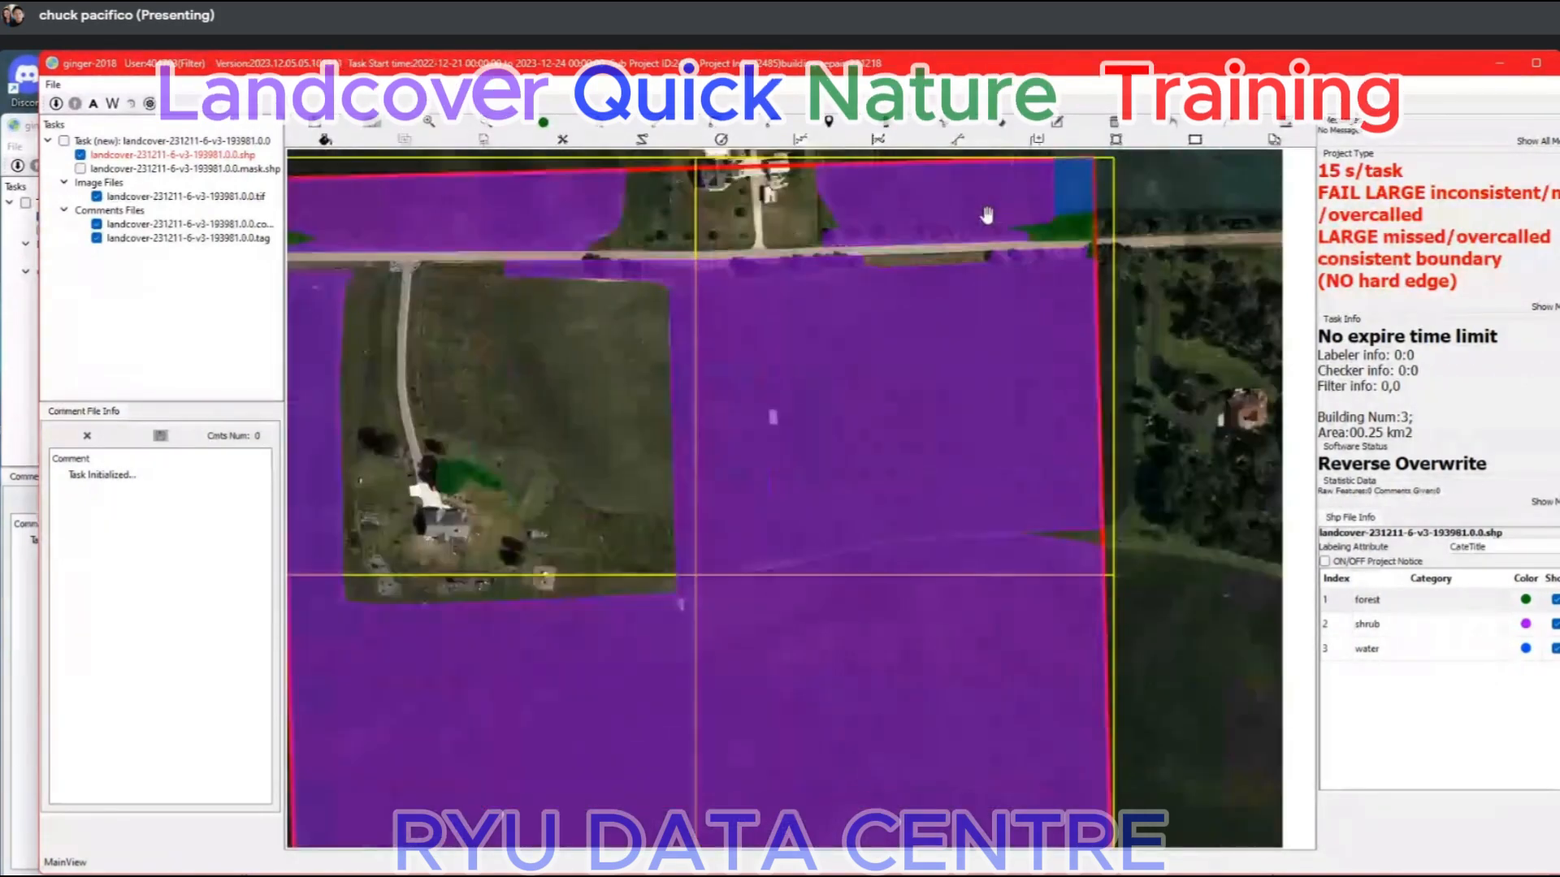
scroll(986, 215, "up", 2)
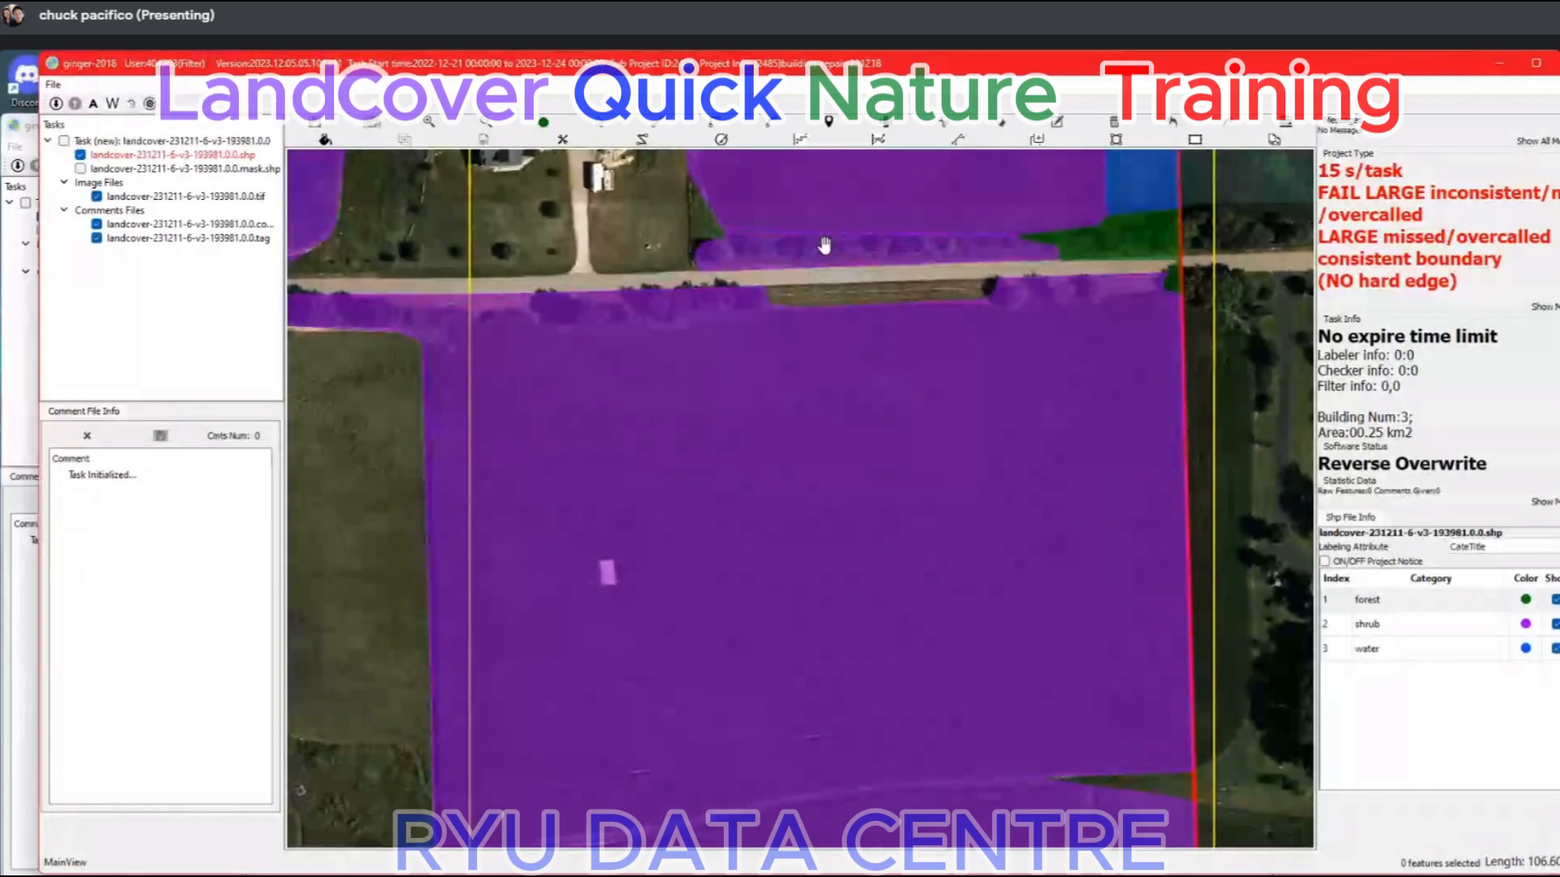
scroll(825, 245, "down", 3)
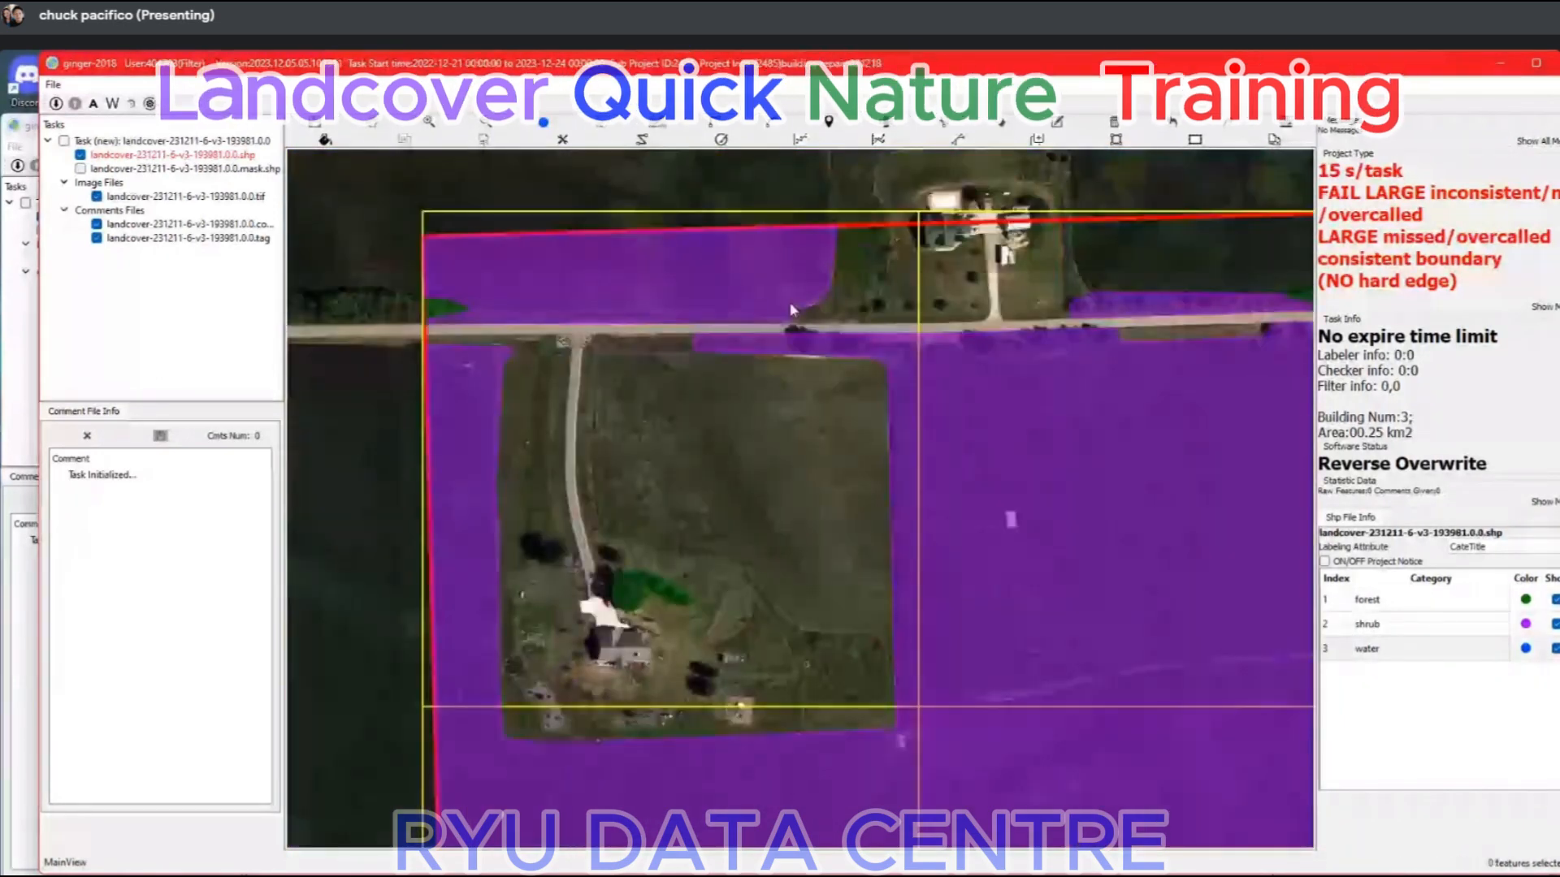
left_click(799, 310)
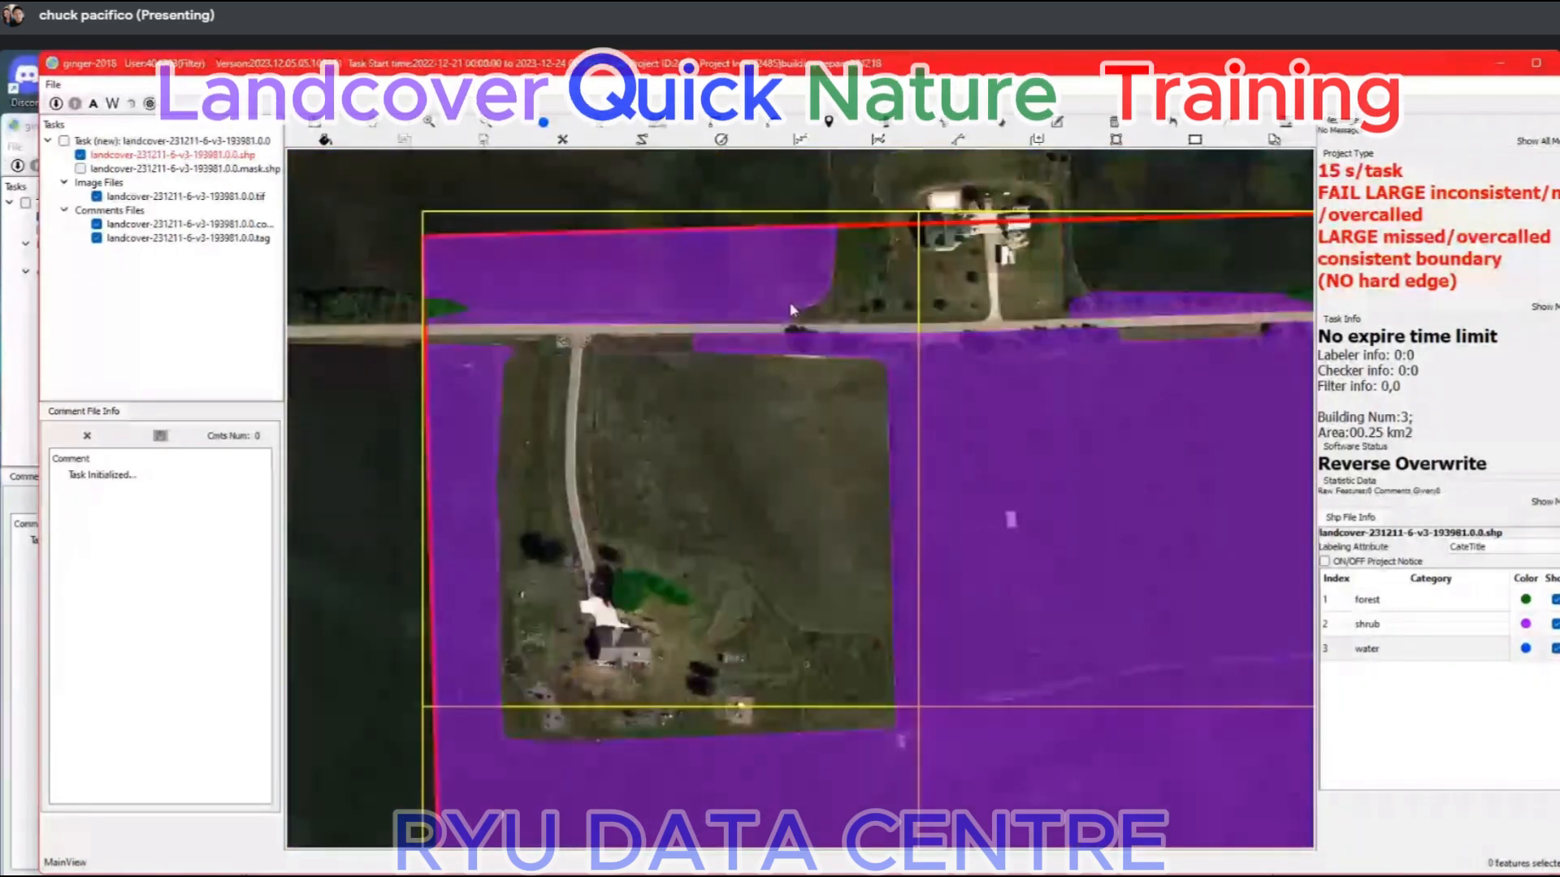
left_click(567, 281)
Cut the shrub label off the large field south of the road, keeping shrub only along the roadside.
left_click(888, 369)
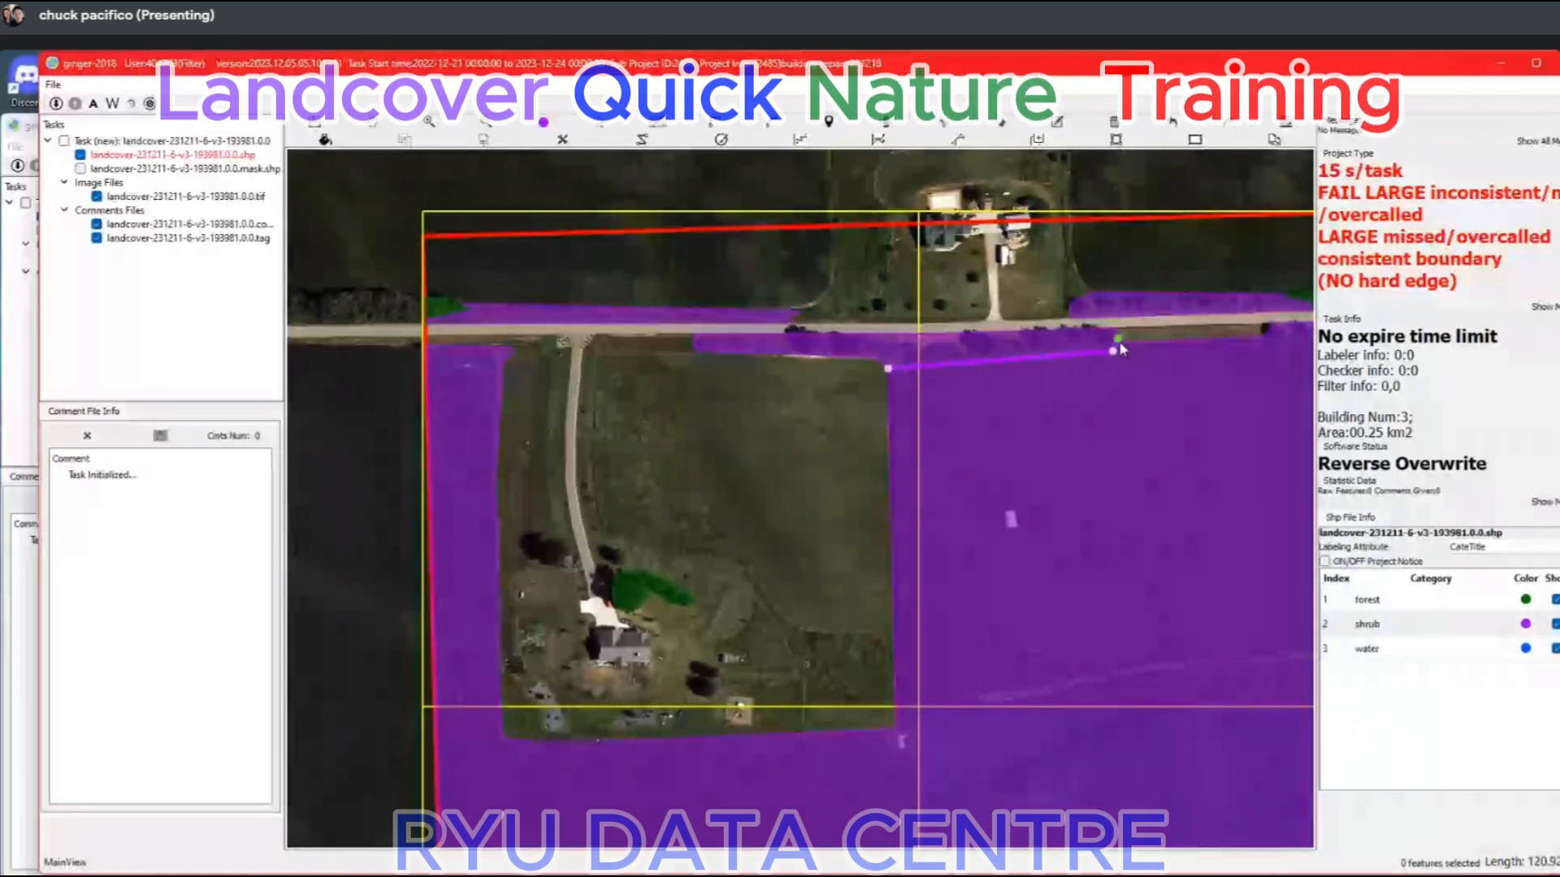
left_click_drag(1268, 342, 537, 440)
left_click(536, 438)
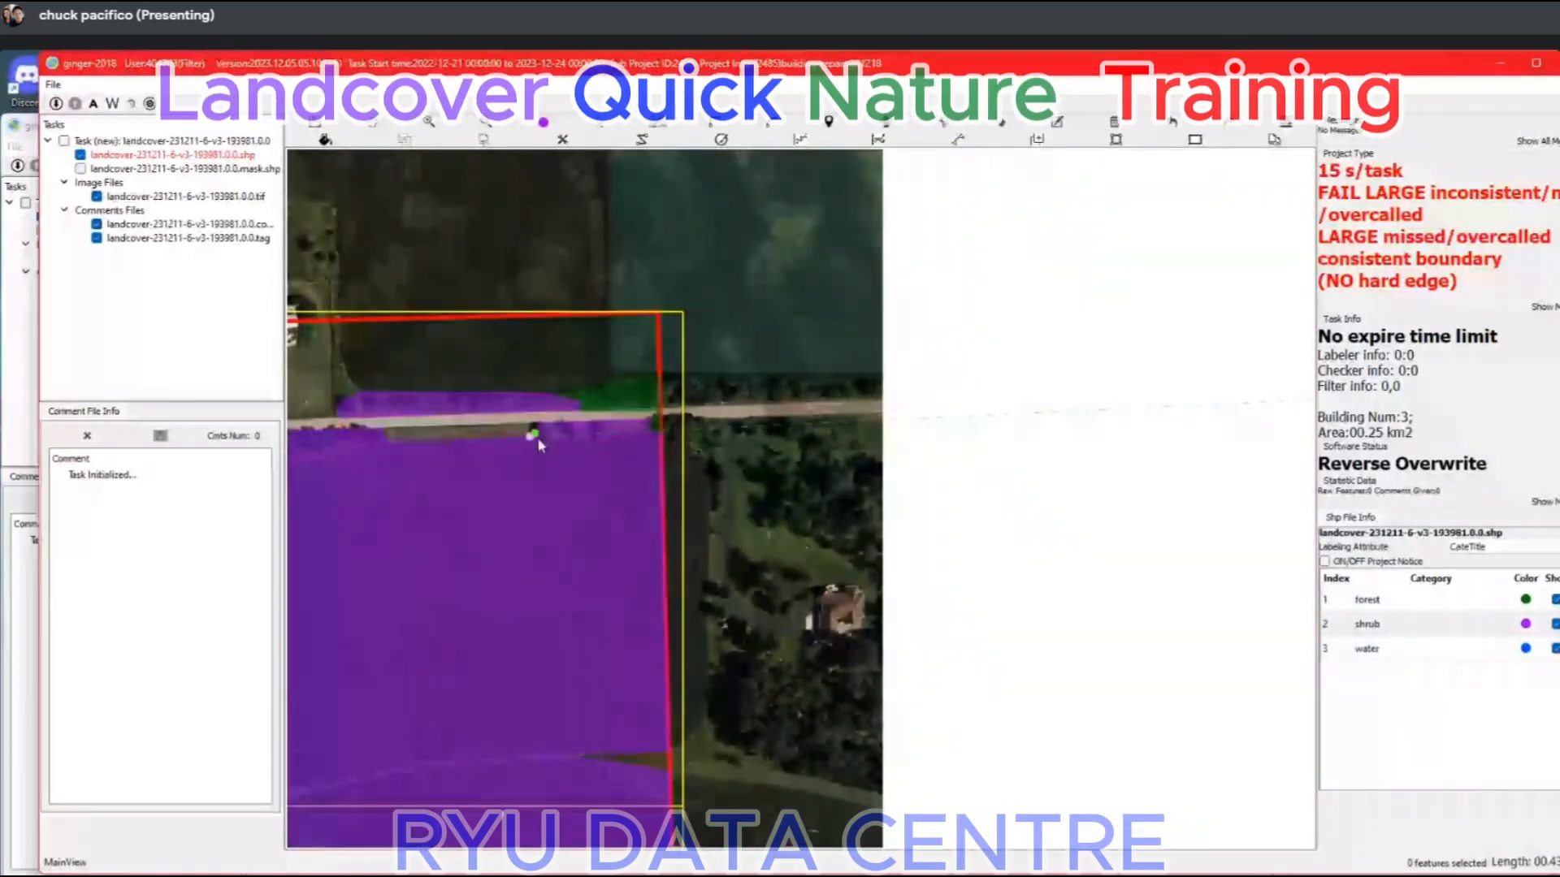
scroll(538, 438, "up", 3)
left_click(549, 439)
left_click(594, 427)
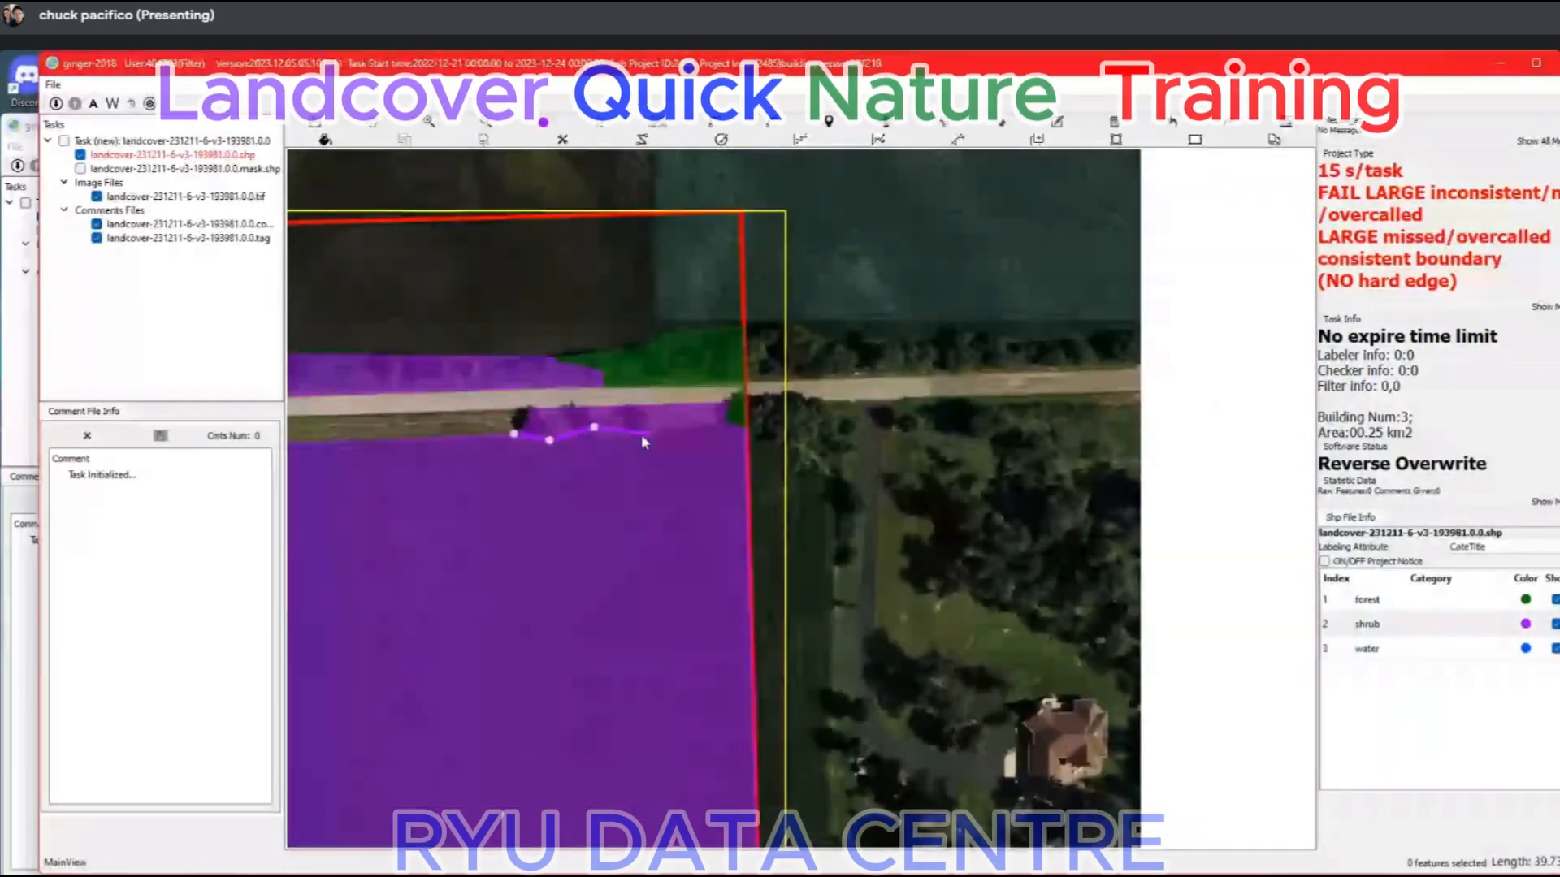
key("ctrl+z")
left_click(653, 436)
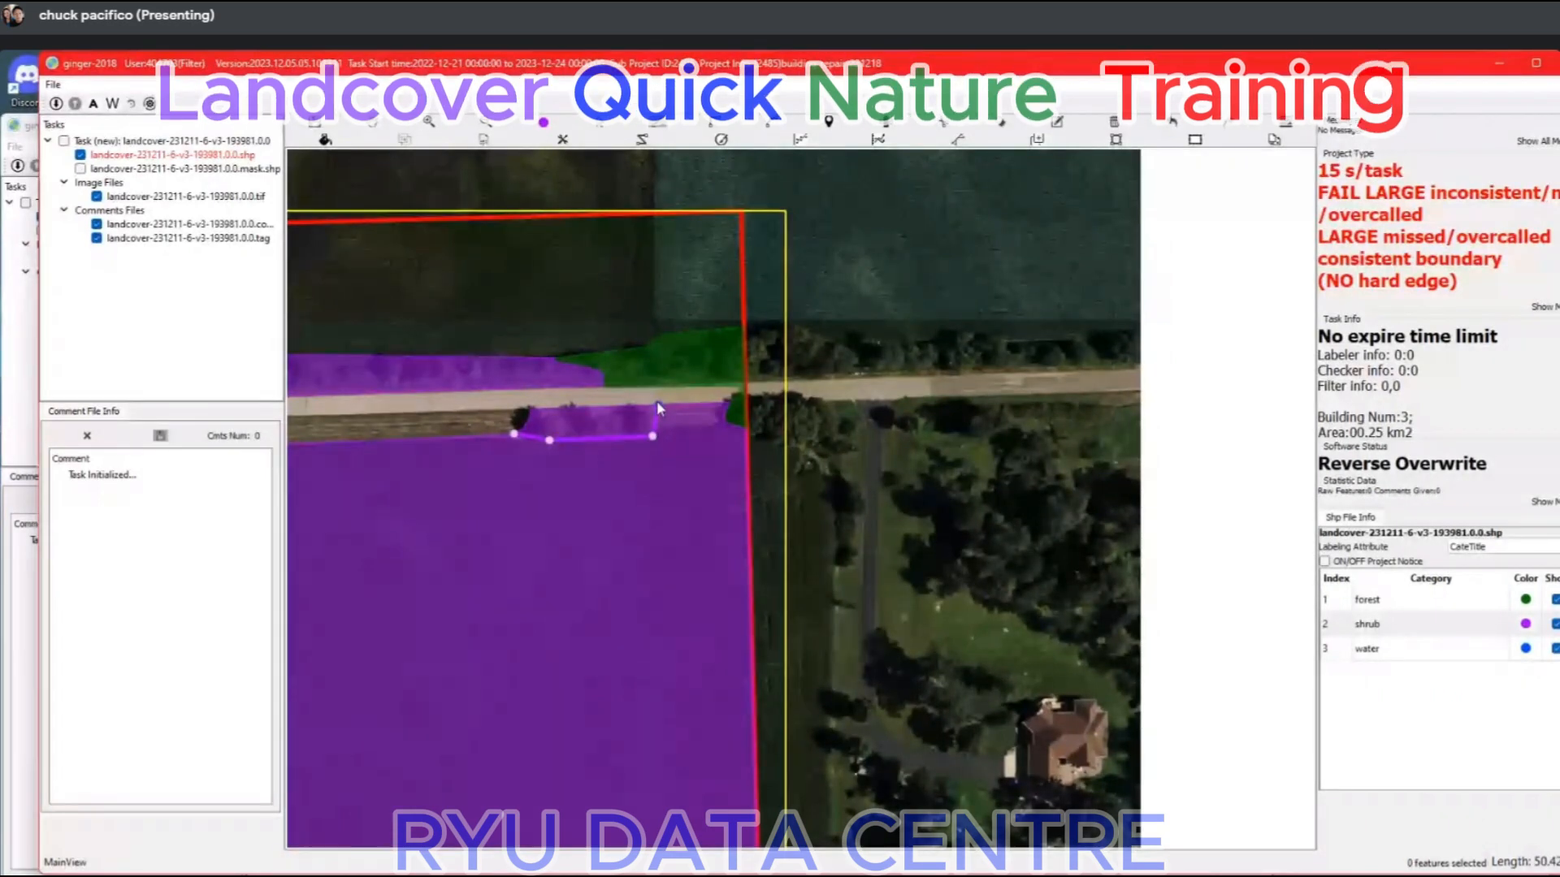
right_click(656, 401)
left_click_drag(657, 402, 645, 449)
Round off the ends of the small shrub patch south of the road near the eastern boundary.
scroll(640, 449, "down", 1)
scroll(642, 451, "up", 4)
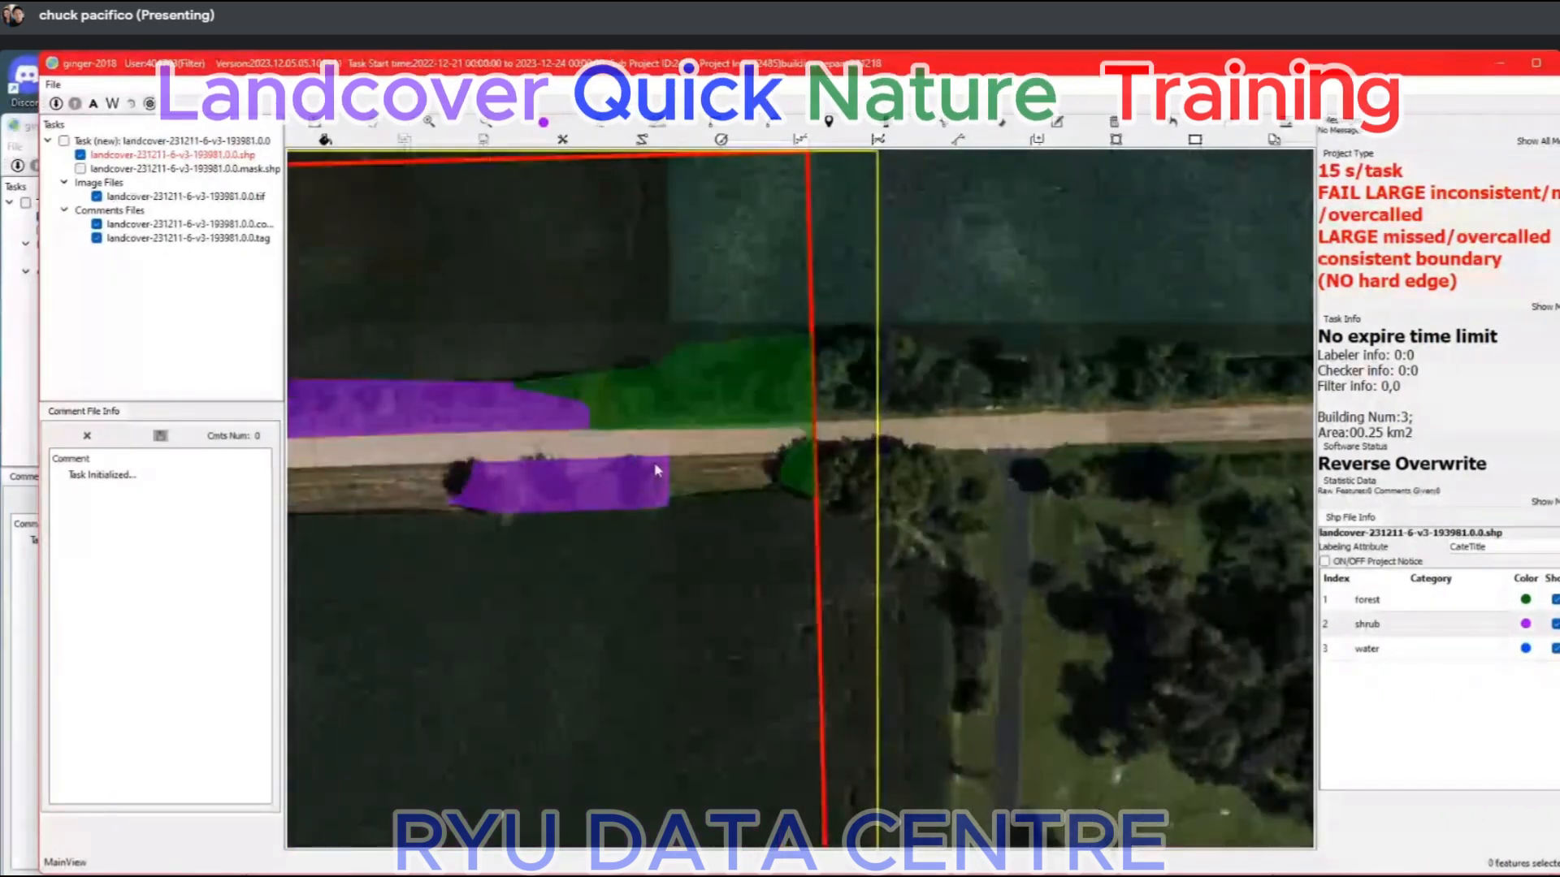
left_click(662, 511)
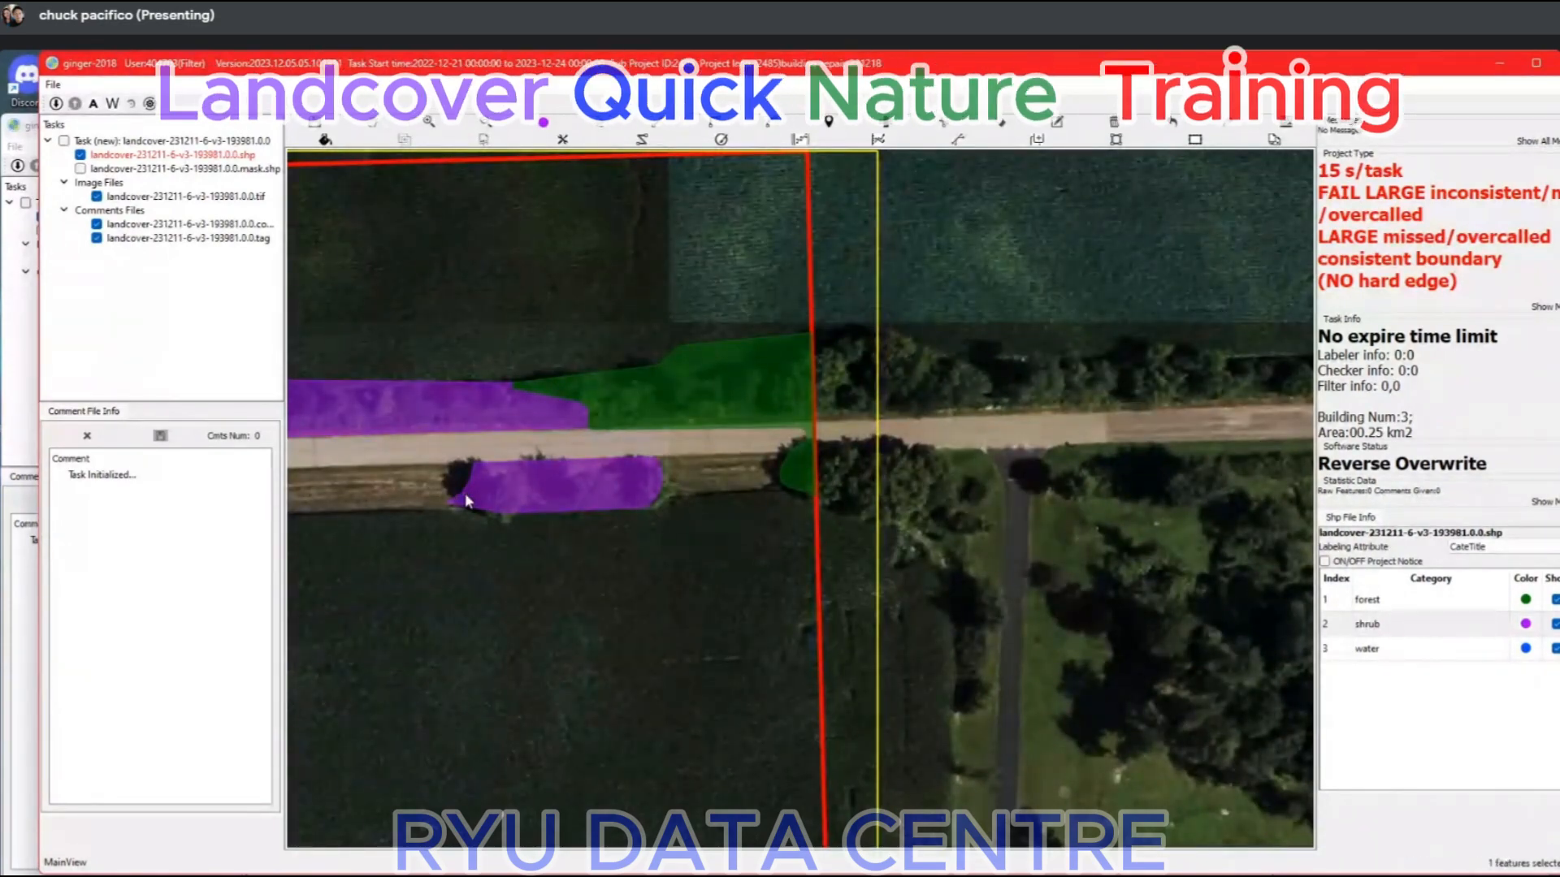
scroll(467, 496, "up", 3)
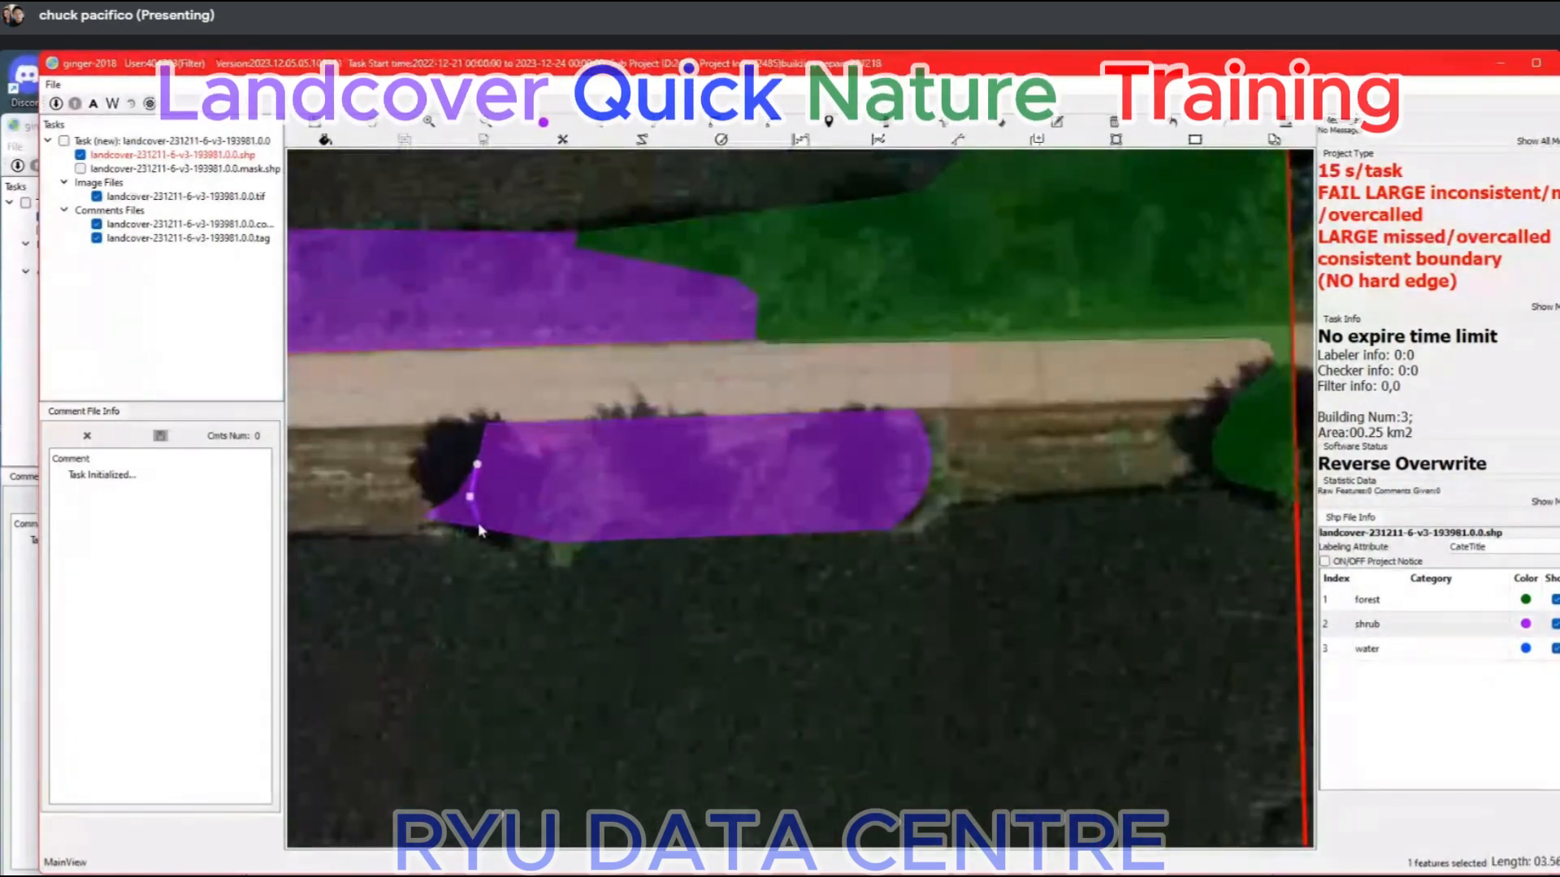
scroll(484, 532, "down", 5)
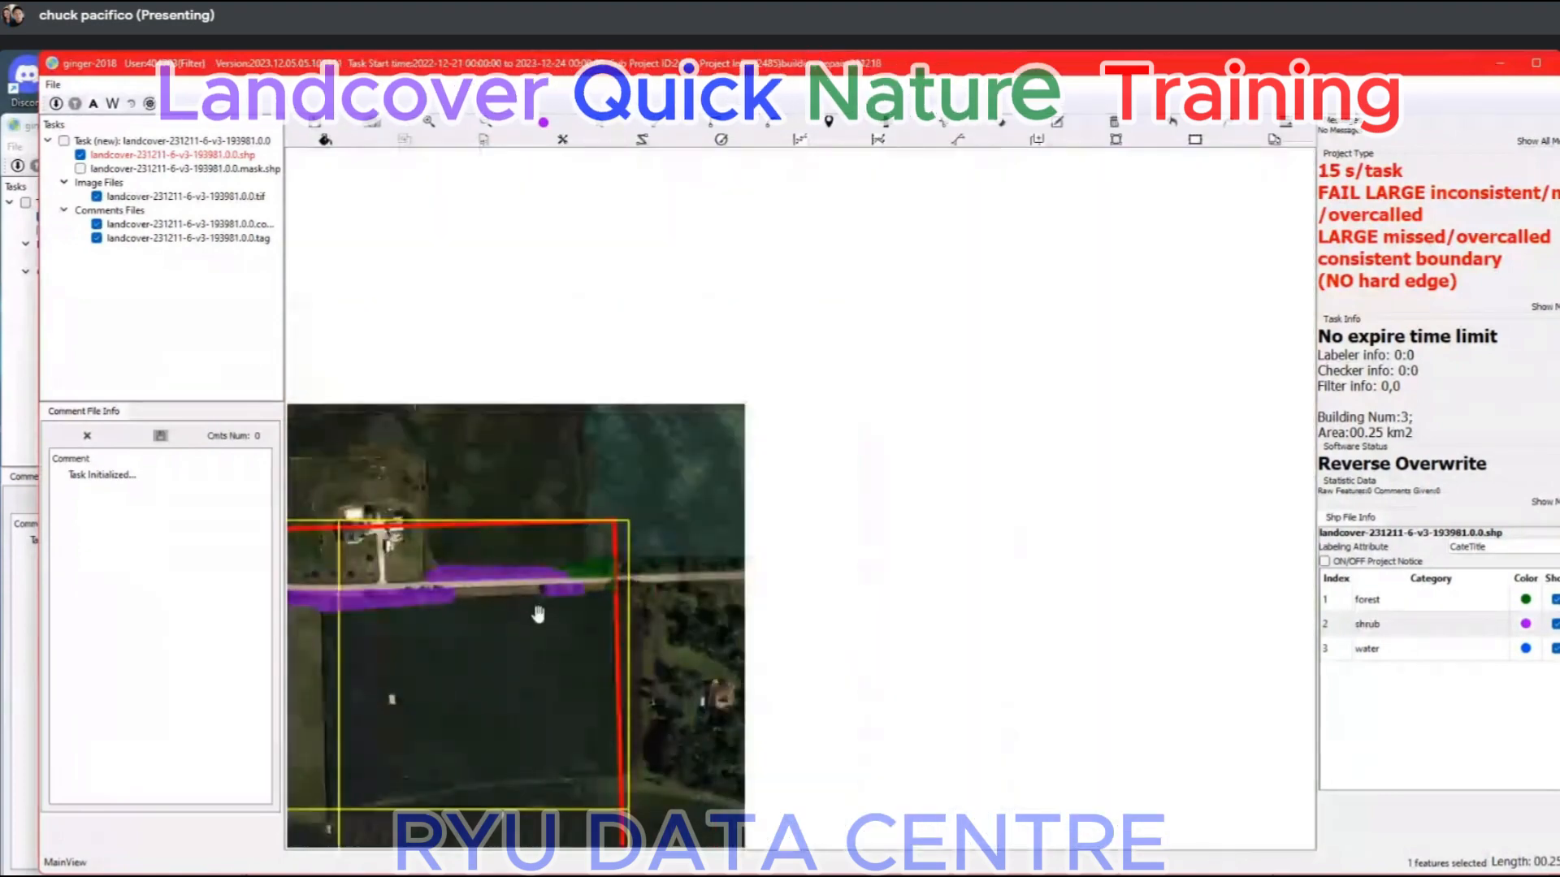
Examine the trimmed roadside shrub strips and cleared fields against the imagery across the whole task area.
left_click_drag(538, 614, 849, 393)
key("space")
key("space")
left_click_drag(571, 648, 714, 513)
scroll(728, 509, "down", 2)
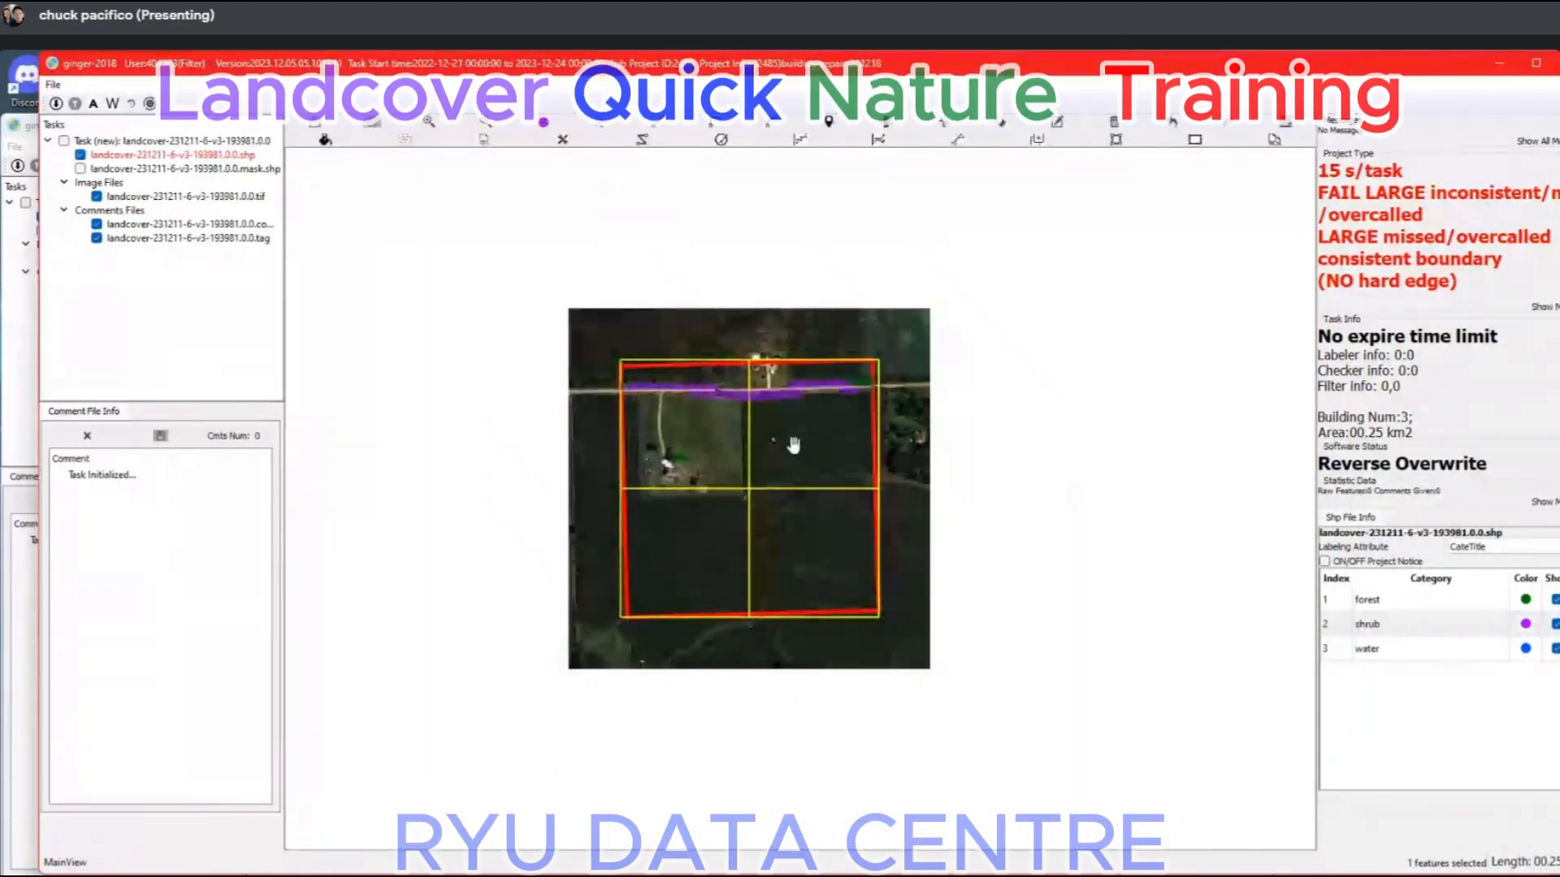
scroll(735, 398, "up", 4)
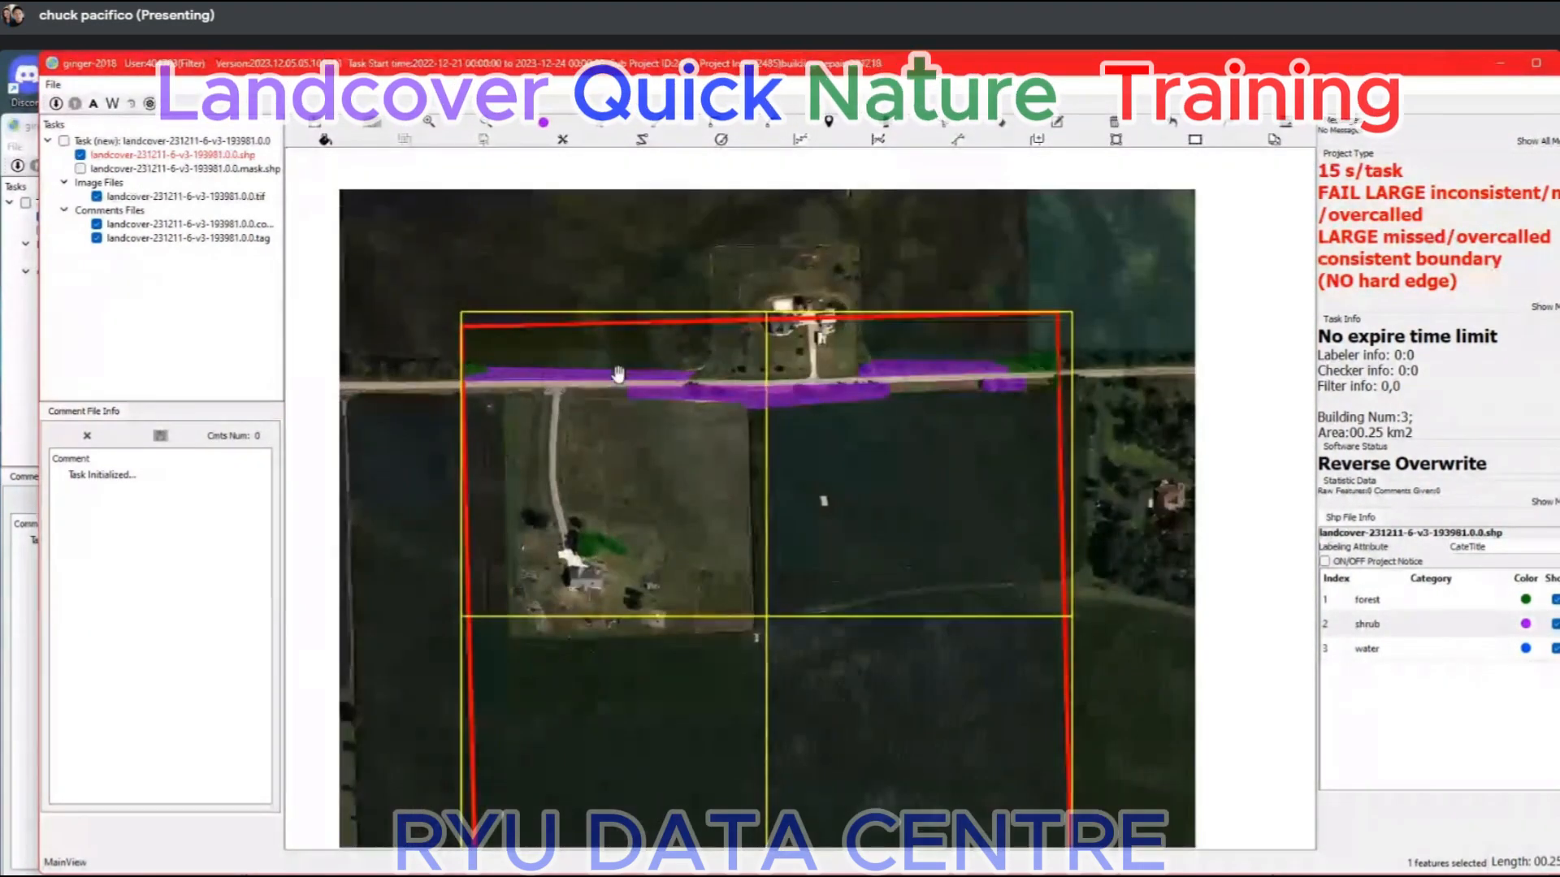
scroll(617, 374, "up", 5)
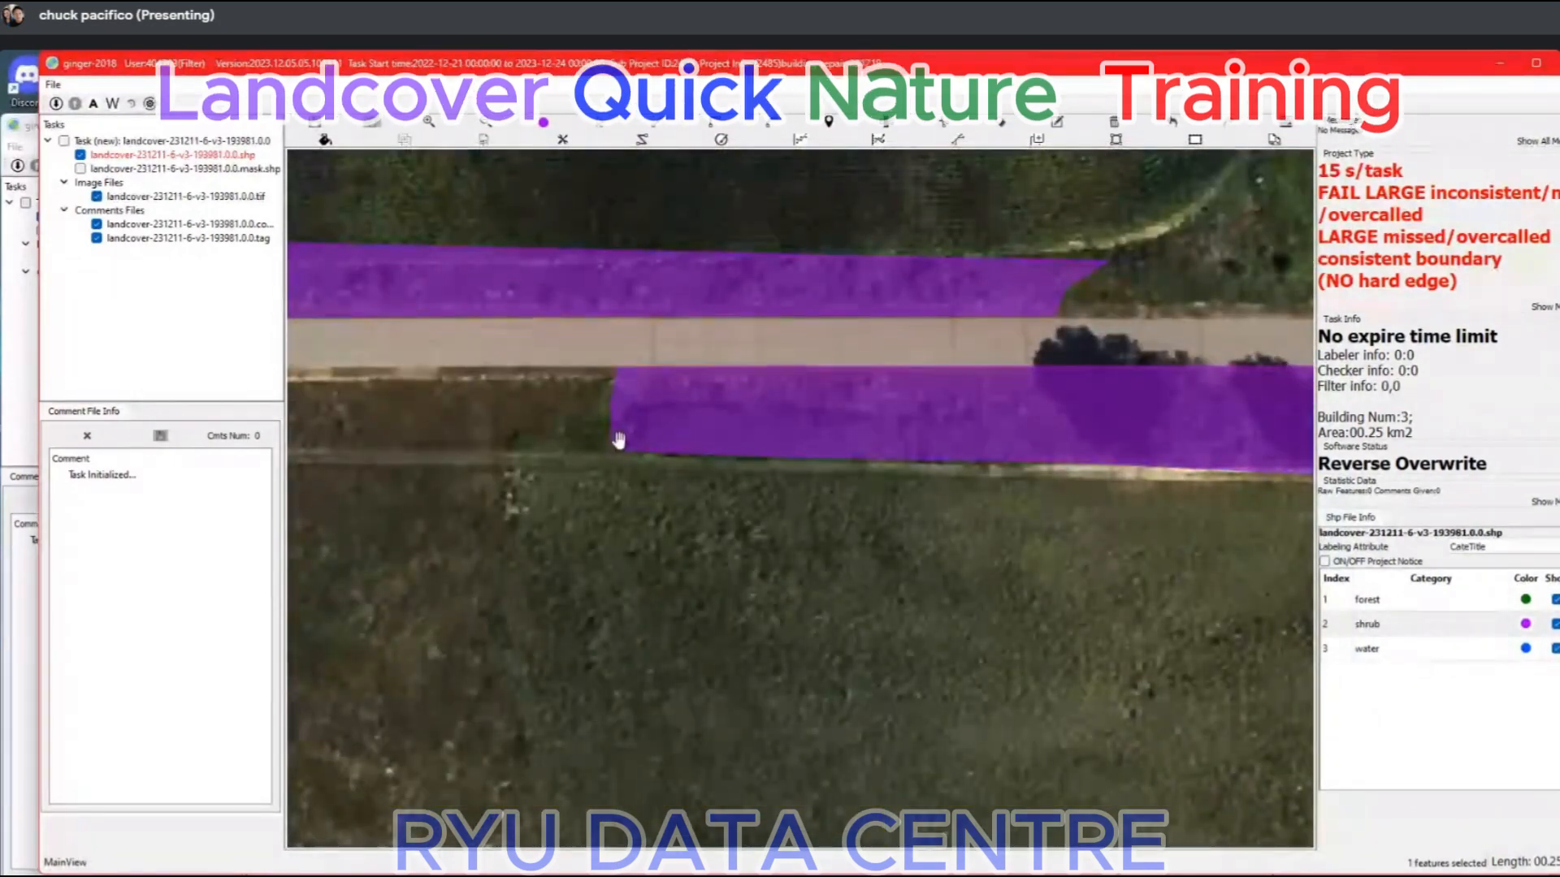
scroll(720, 477, "down", 3)
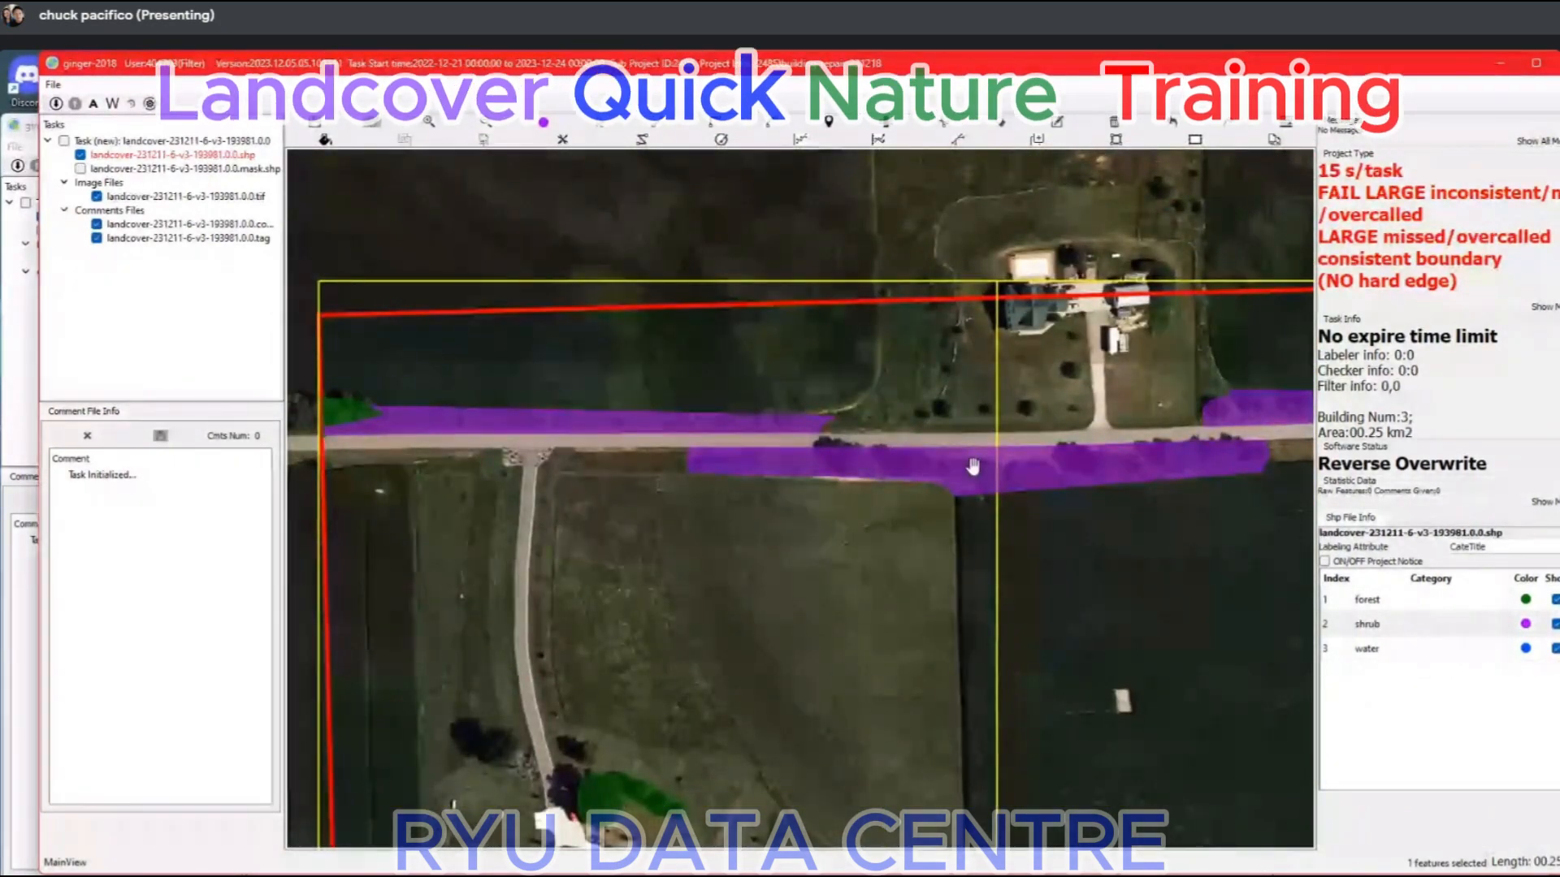
scroll(973, 467, "down", 3)
scroll(926, 405, "up", 1)
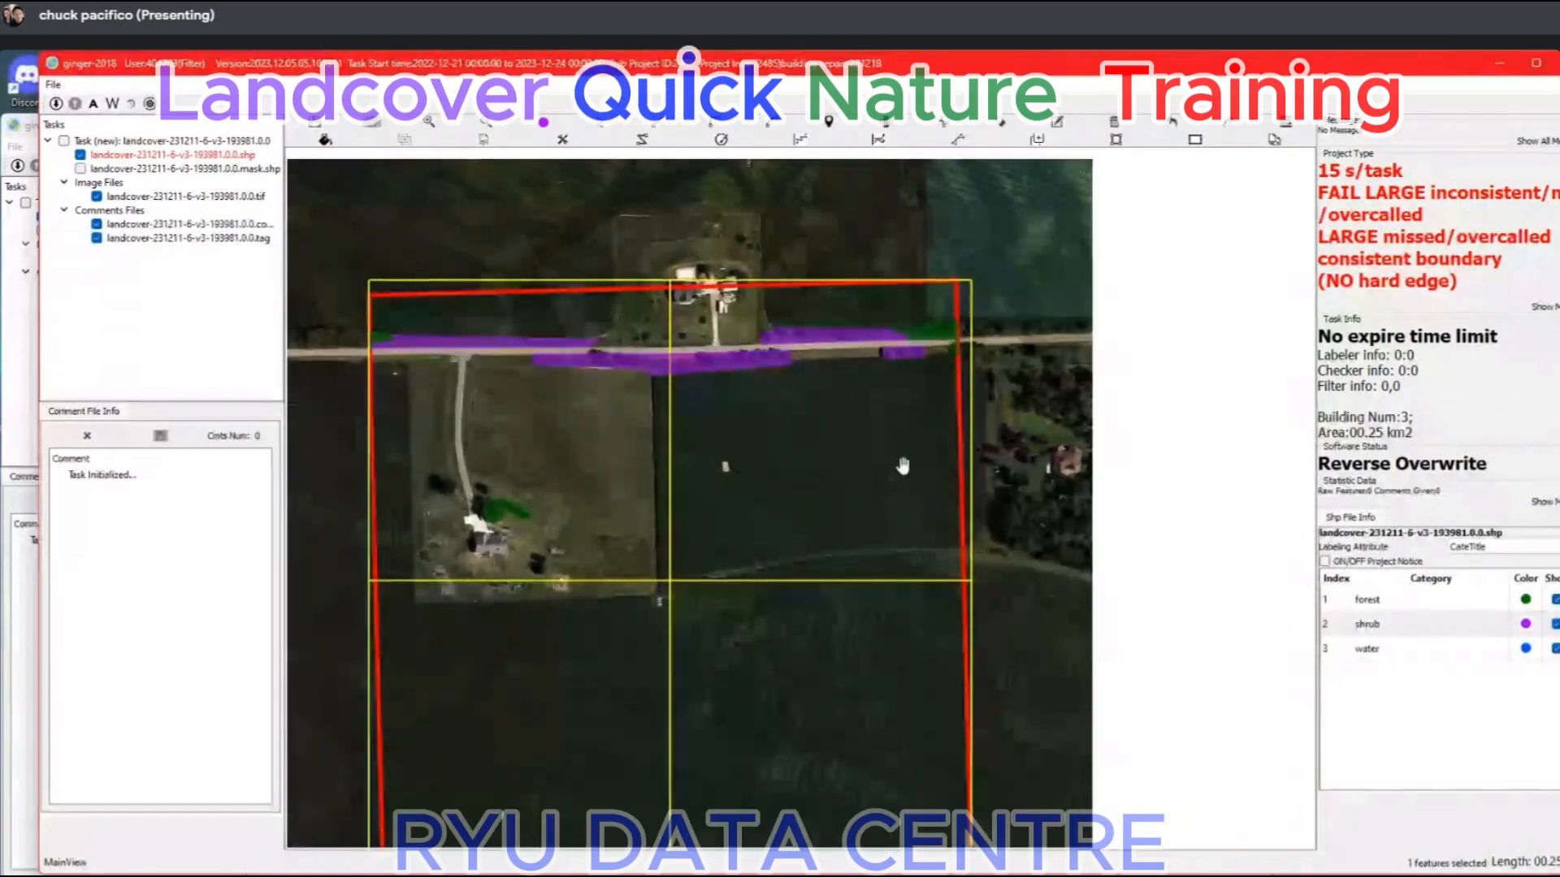
scroll(851, 460, "down", 2)
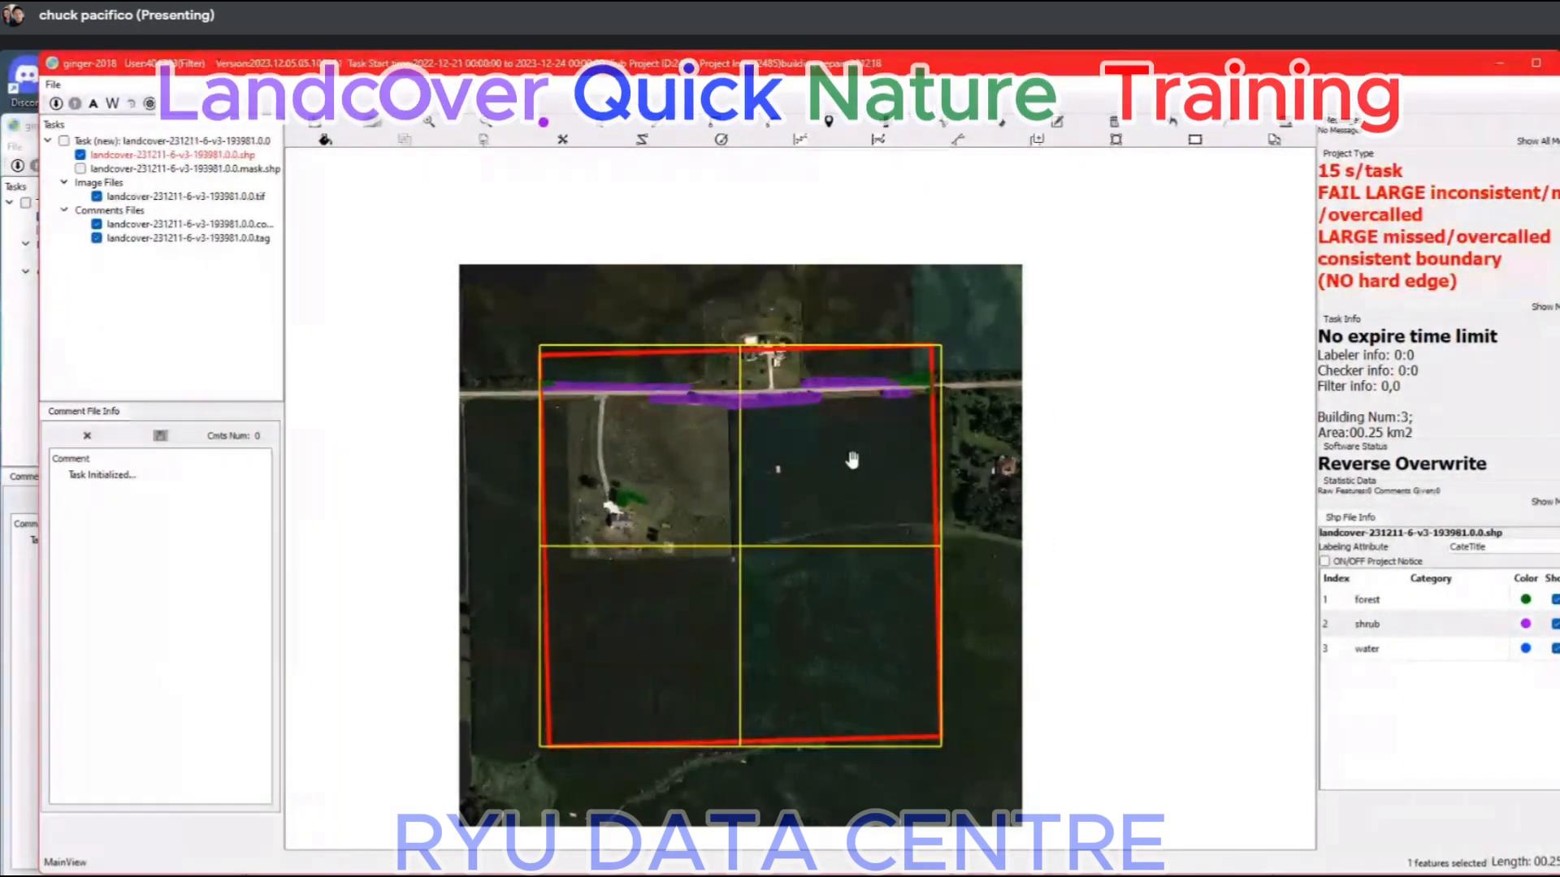
scroll(955, 446, "up", 4)
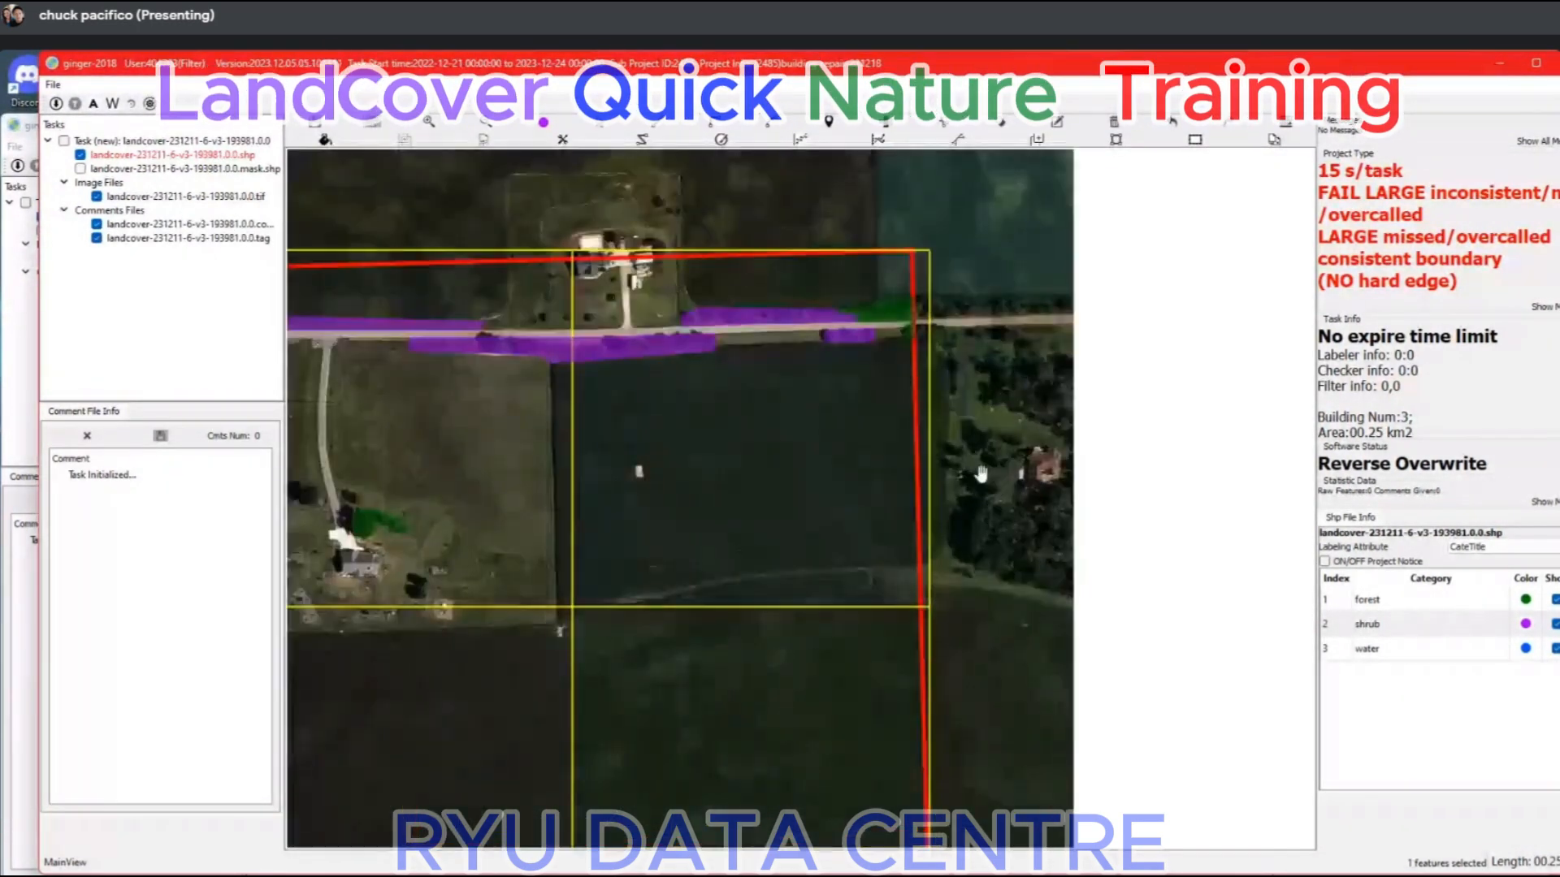
scroll(931, 392, "down", 2)
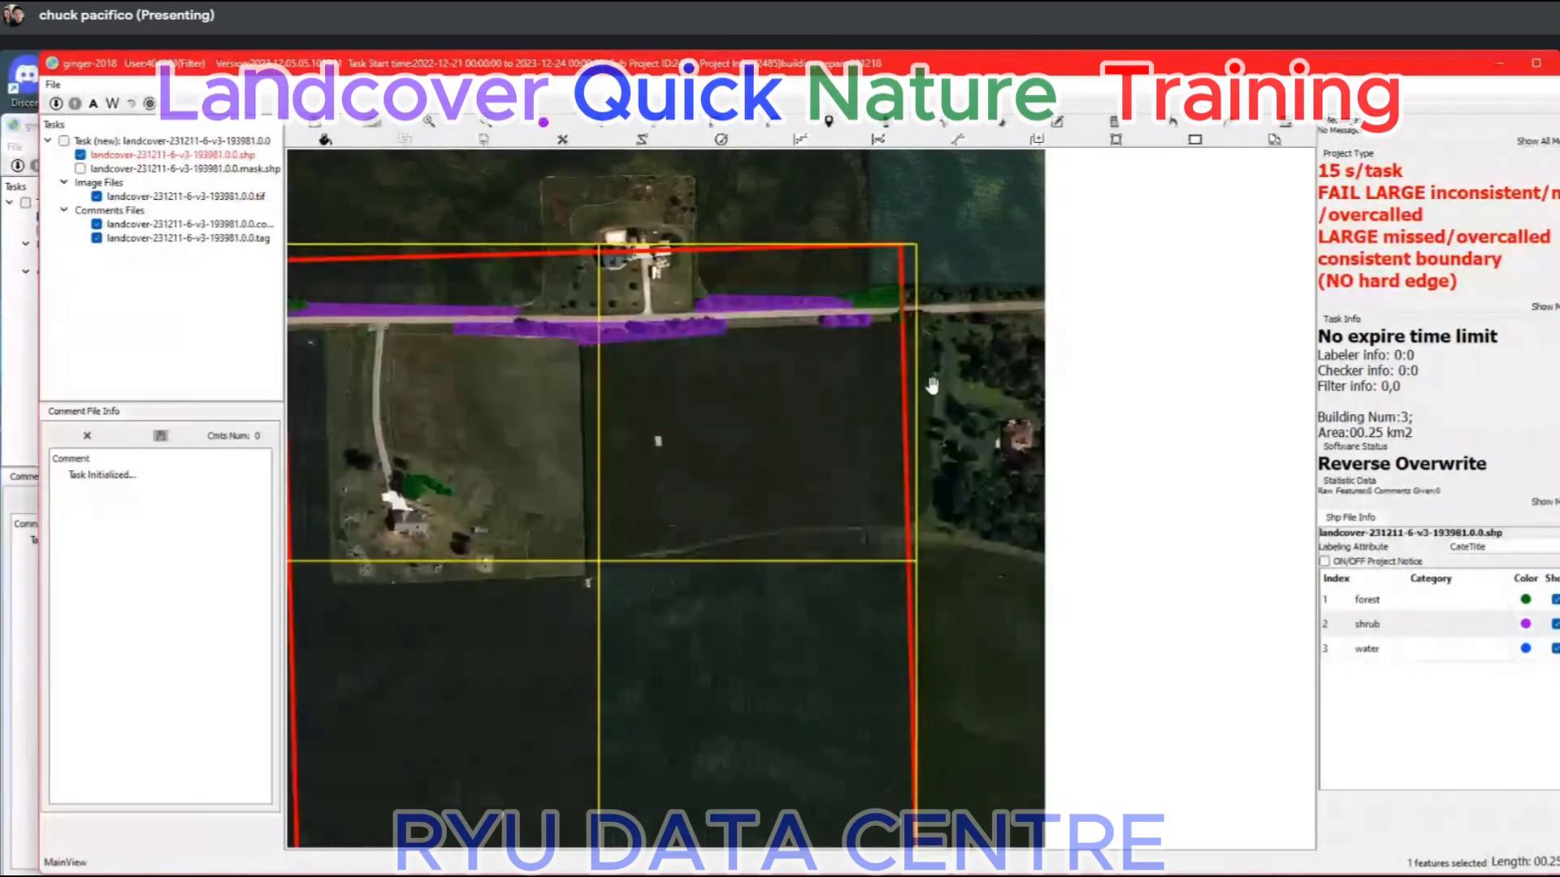
Undo the field's shrub cuts and trace a line just outside the eastern boundary from the track to the southeast corner.
key("ctrl+z")
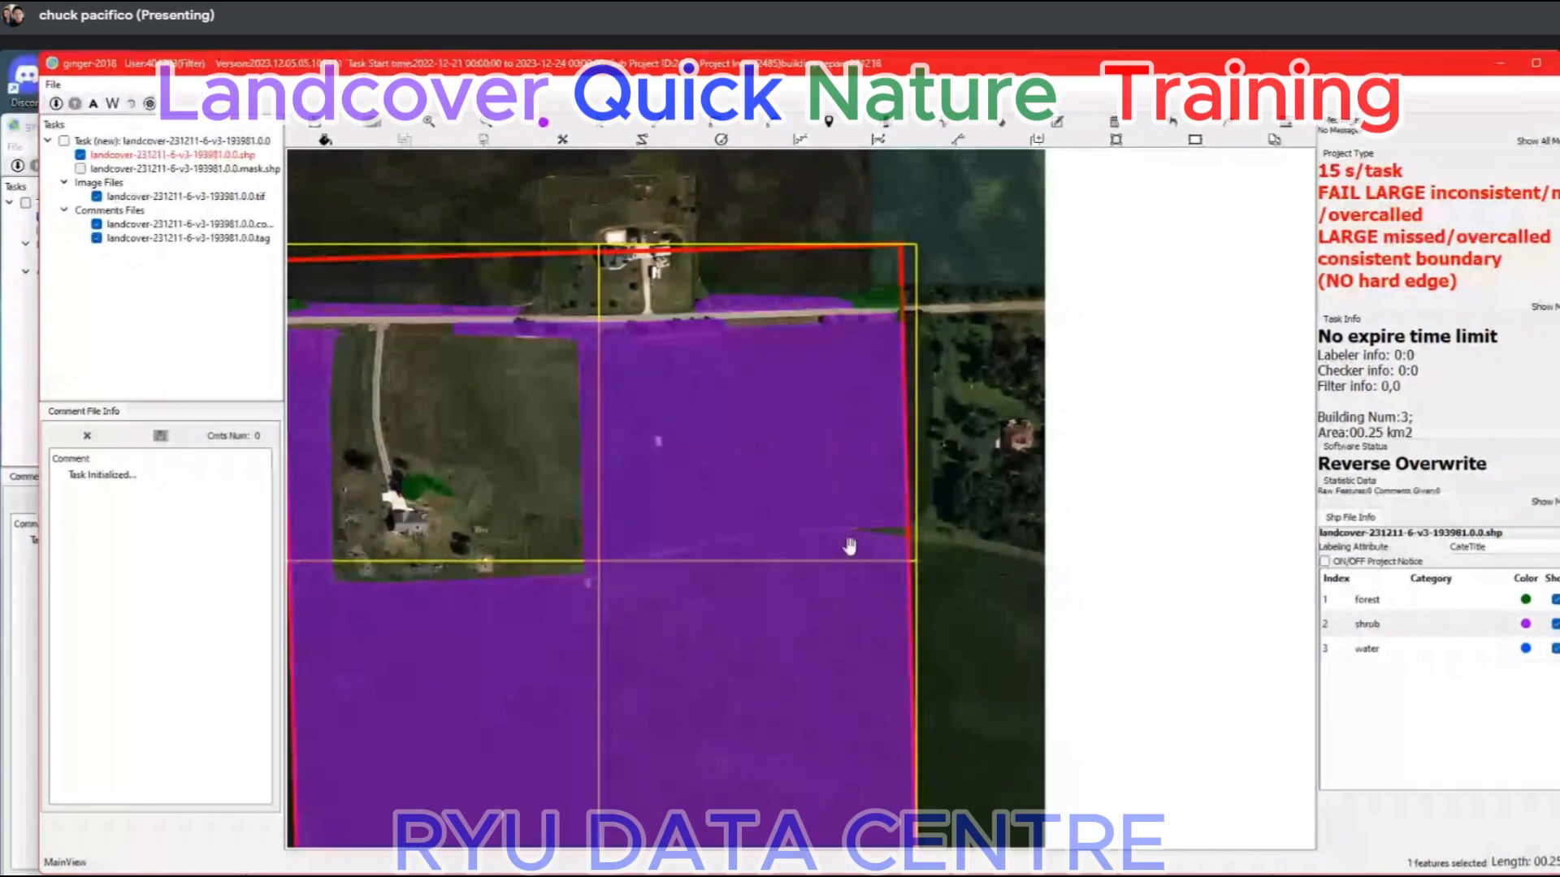
left_click_drag(875, 585, 404, 533)
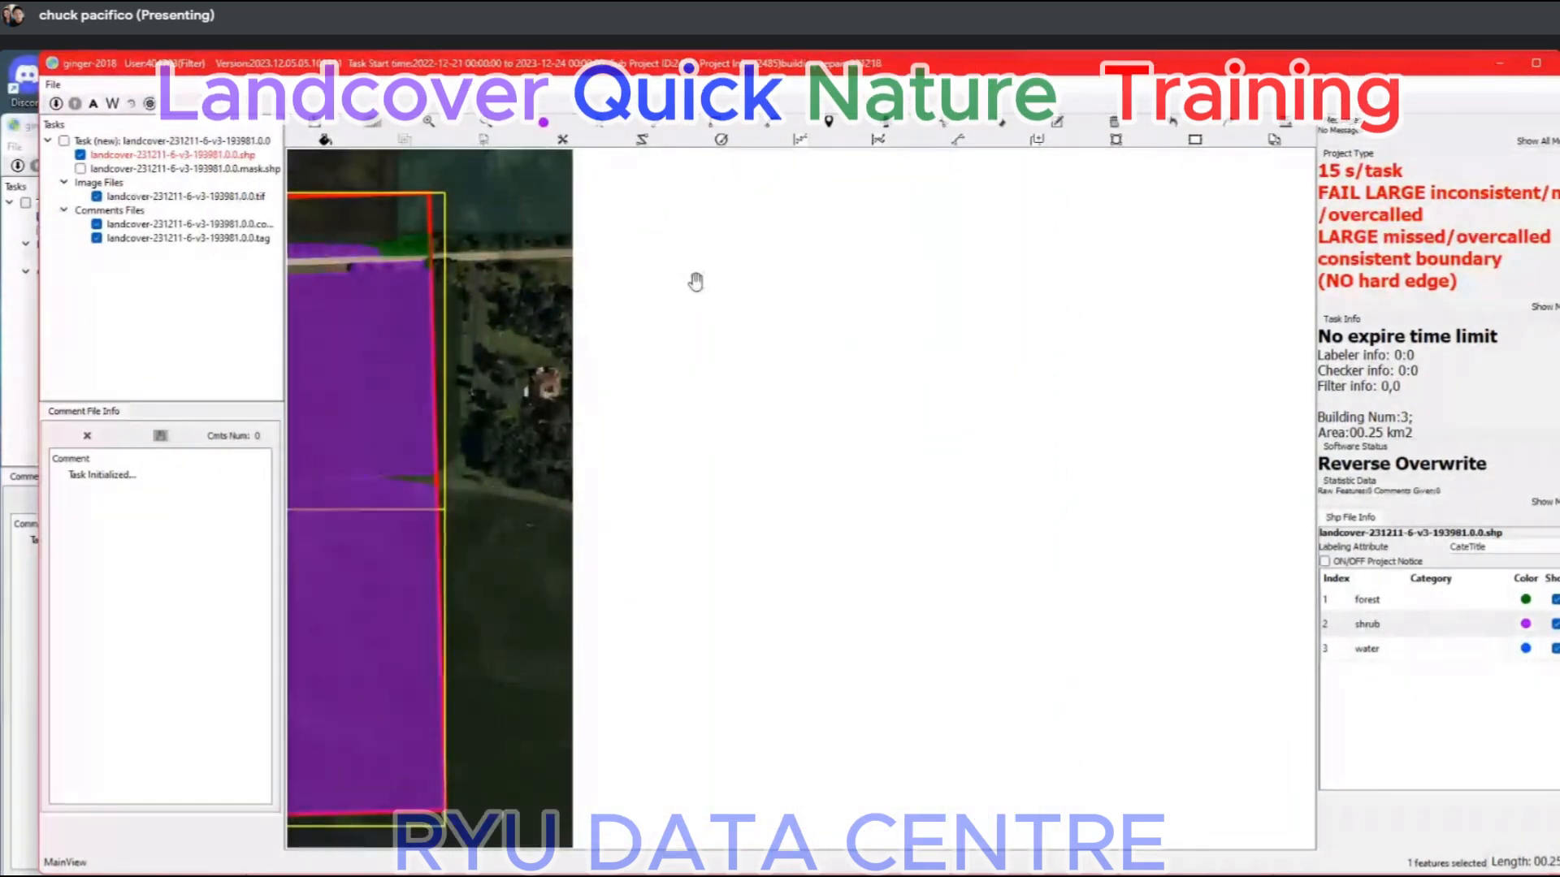
left_click_drag(547, 377, 679, 303)
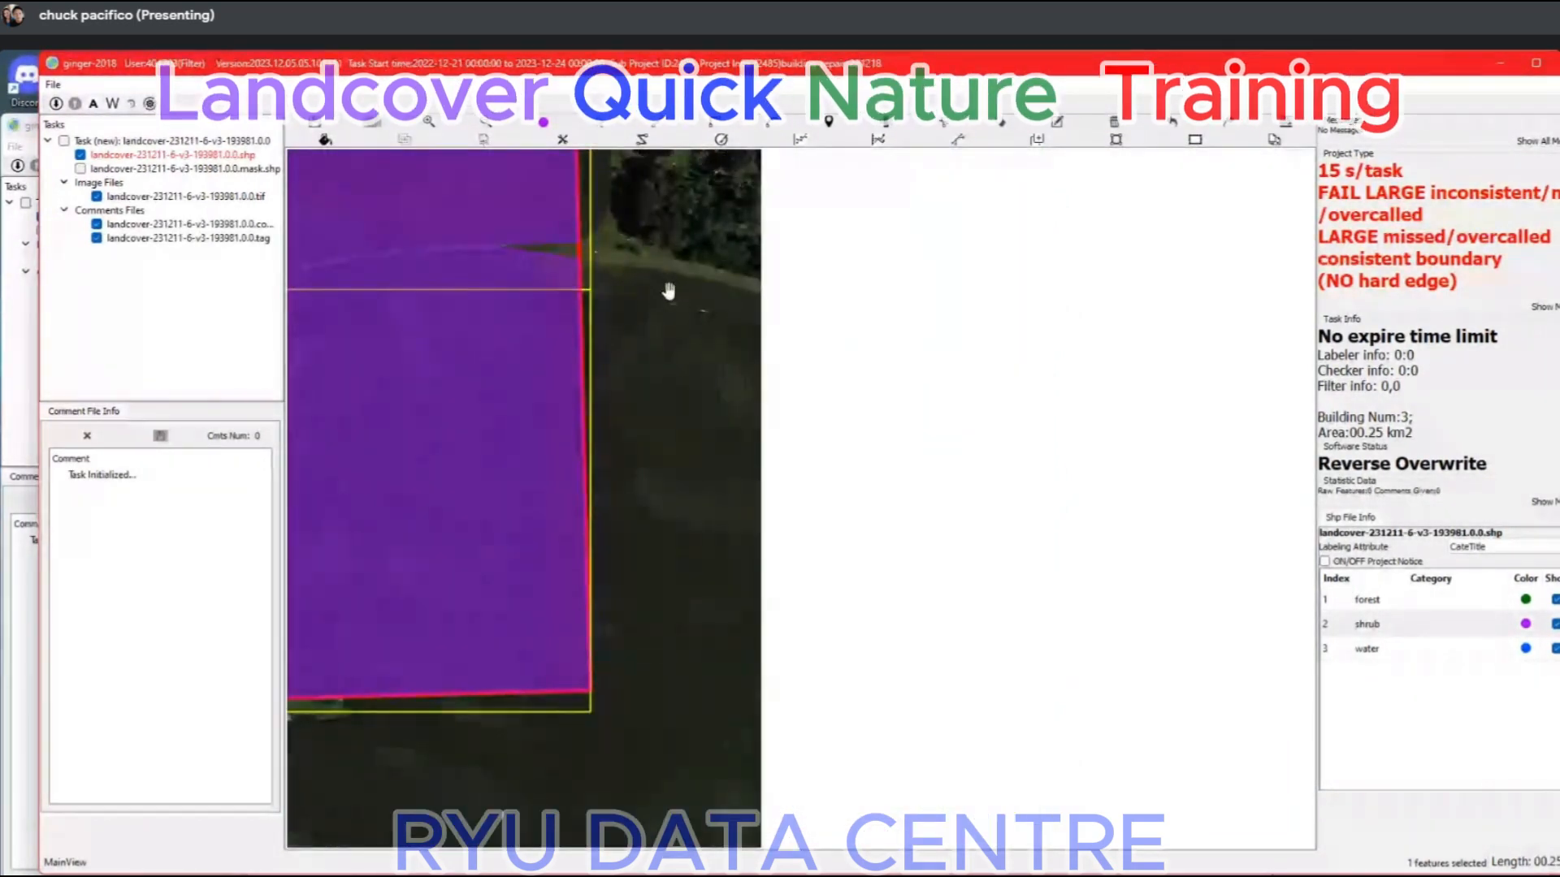
scroll(605, 264, "up", 3)
left_click(540, 262)
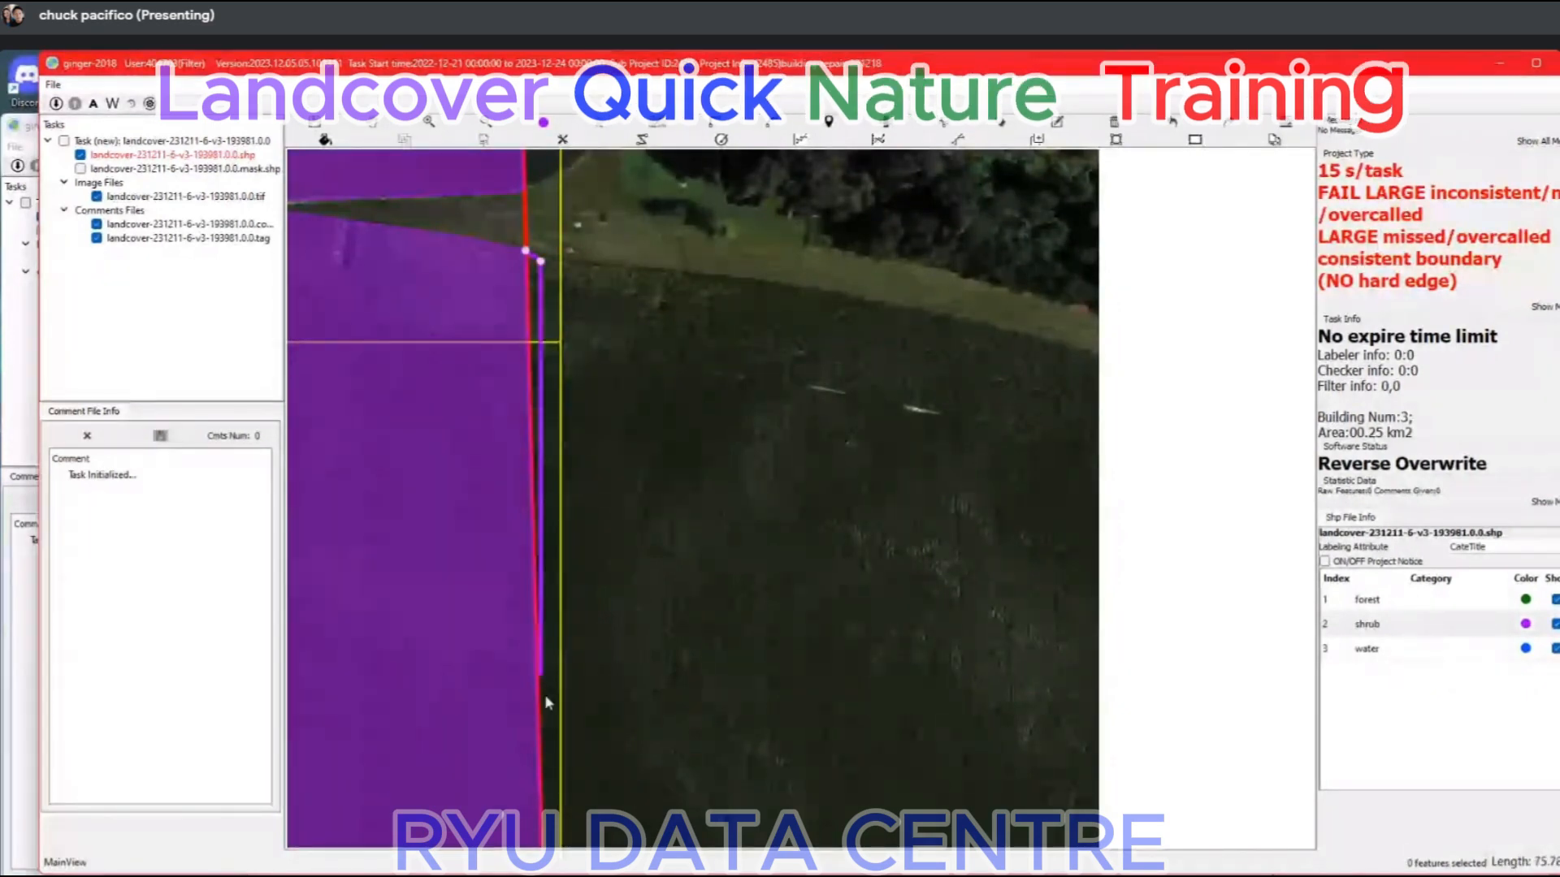
left_click_drag(553, 764, 596, 166)
left_click_drag(602, 752, 603, 163)
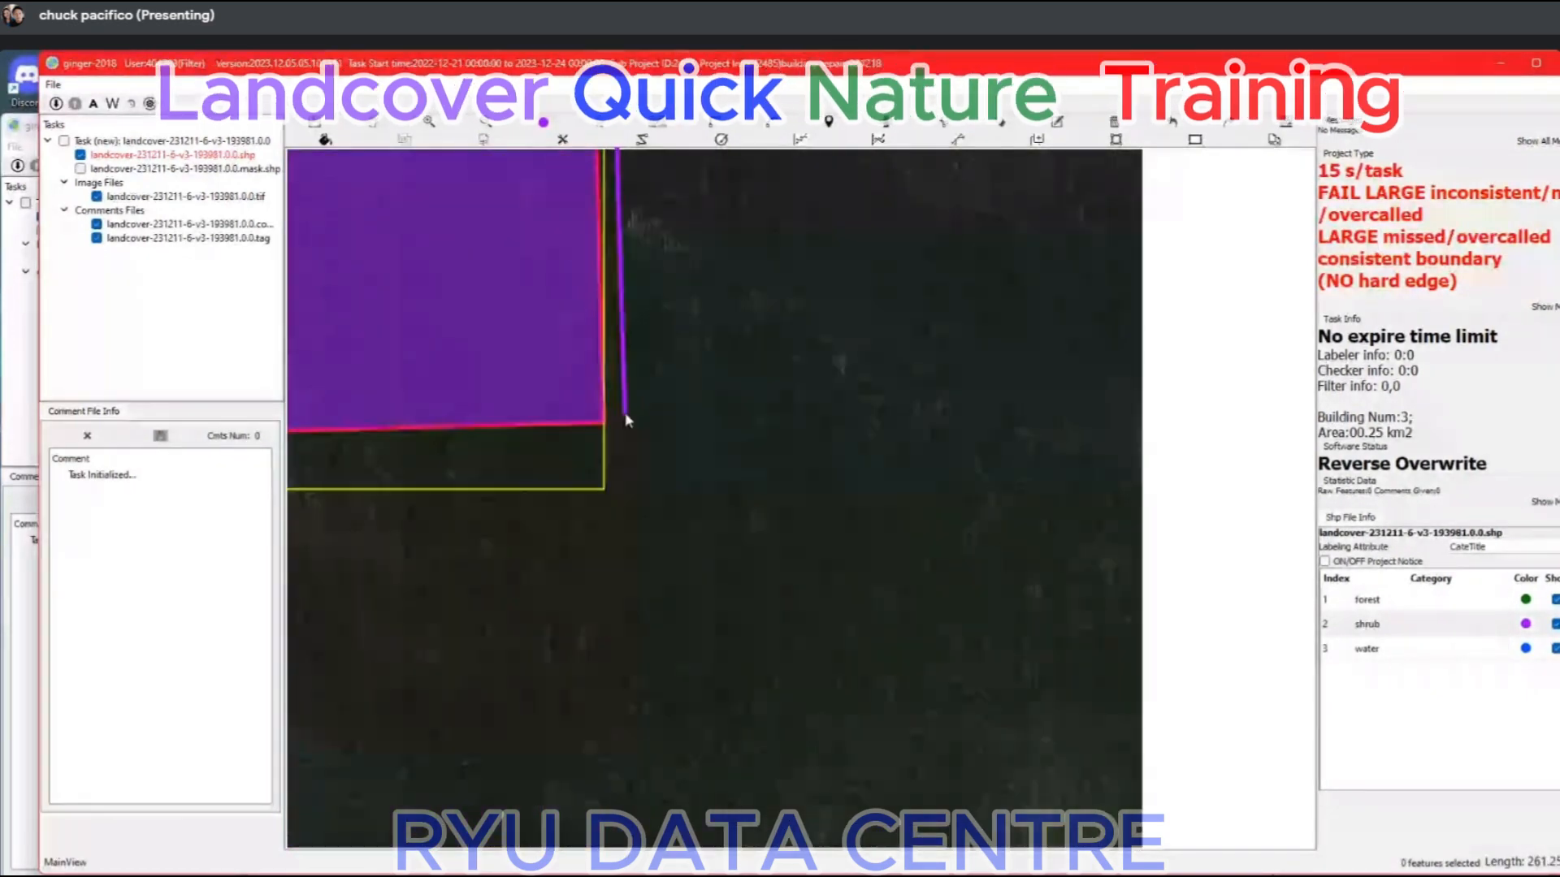
right_click(626, 412)
scroll(666, 529, "down", 3)
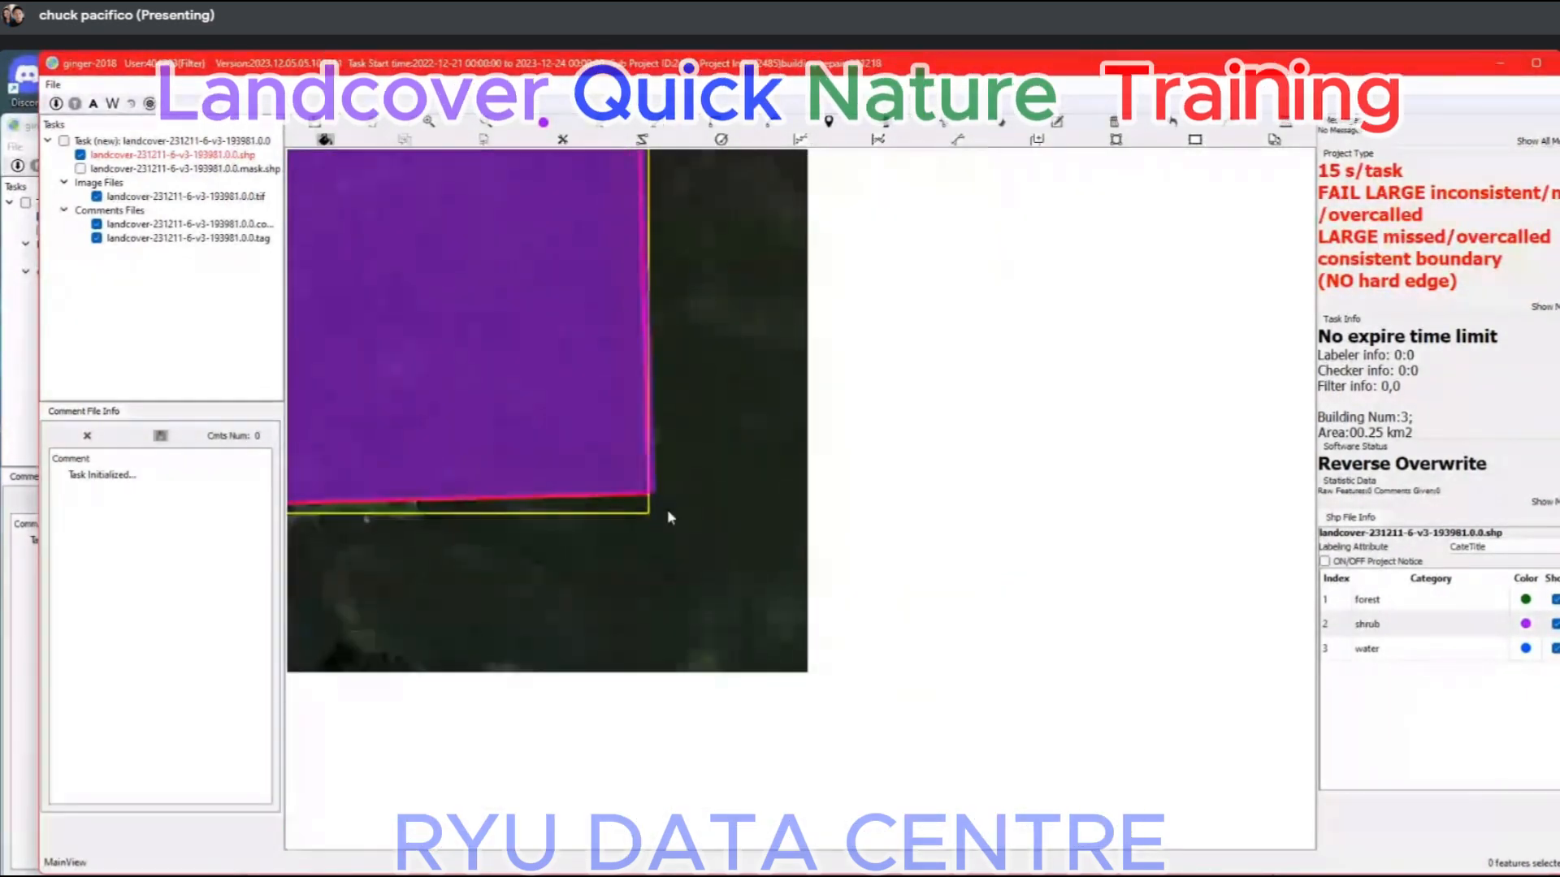
Switch to the Google Meet call to read the in-call messages, and minimise it to return to the map.
mouse_move(888, 876)
left_click(837, 857)
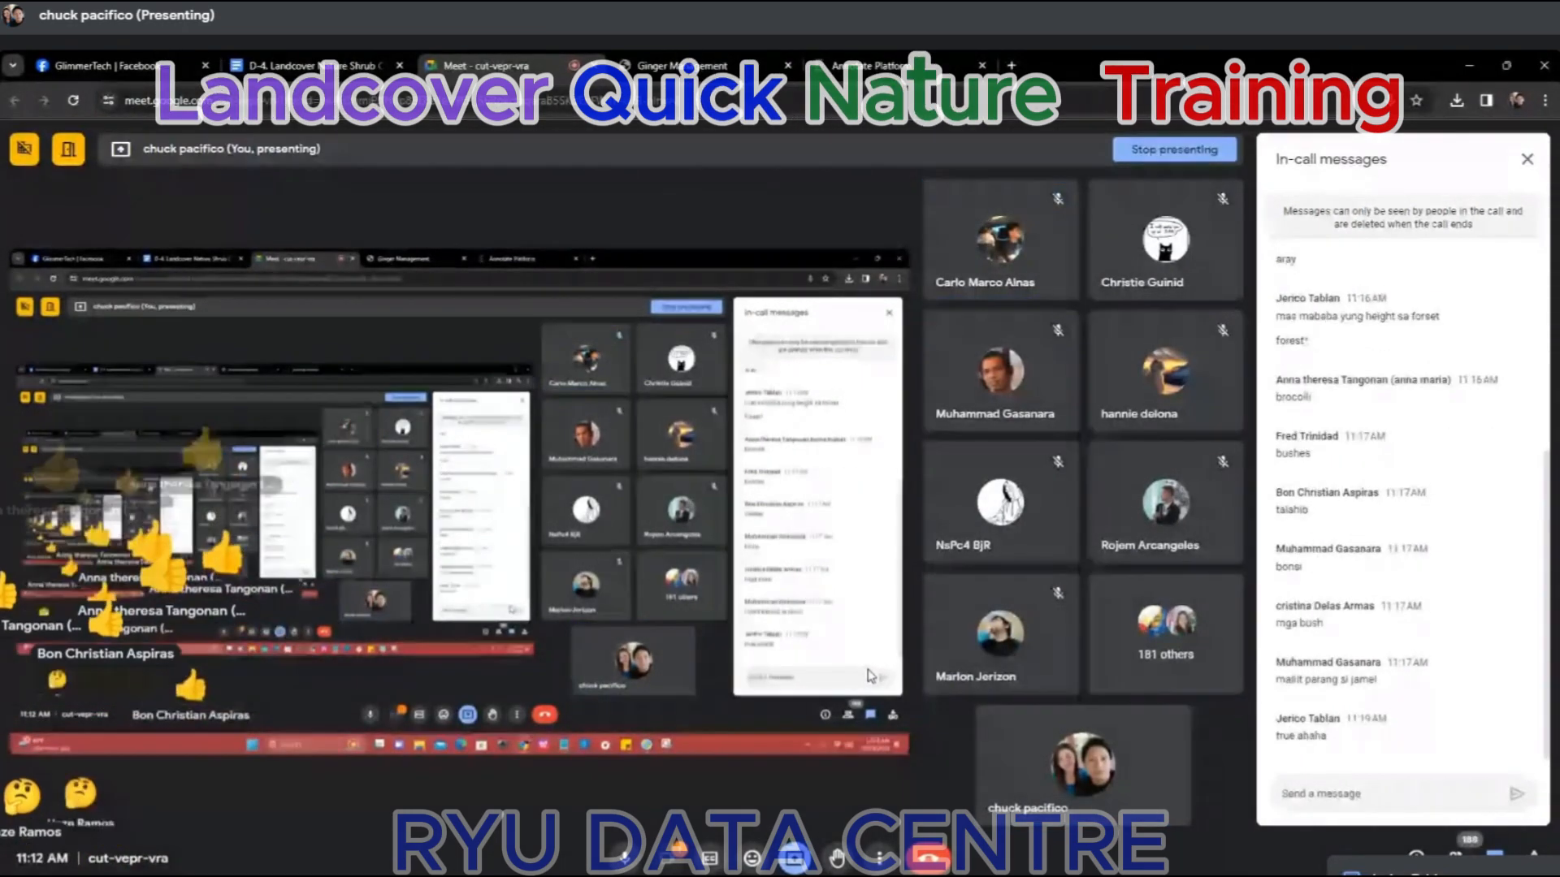
left_click(1471, 66)
Delete the large shrub polygon covering the field south of the road.
left_click_drag(676, 288, 889, 526)
scroll(889, 527, "down", 2)
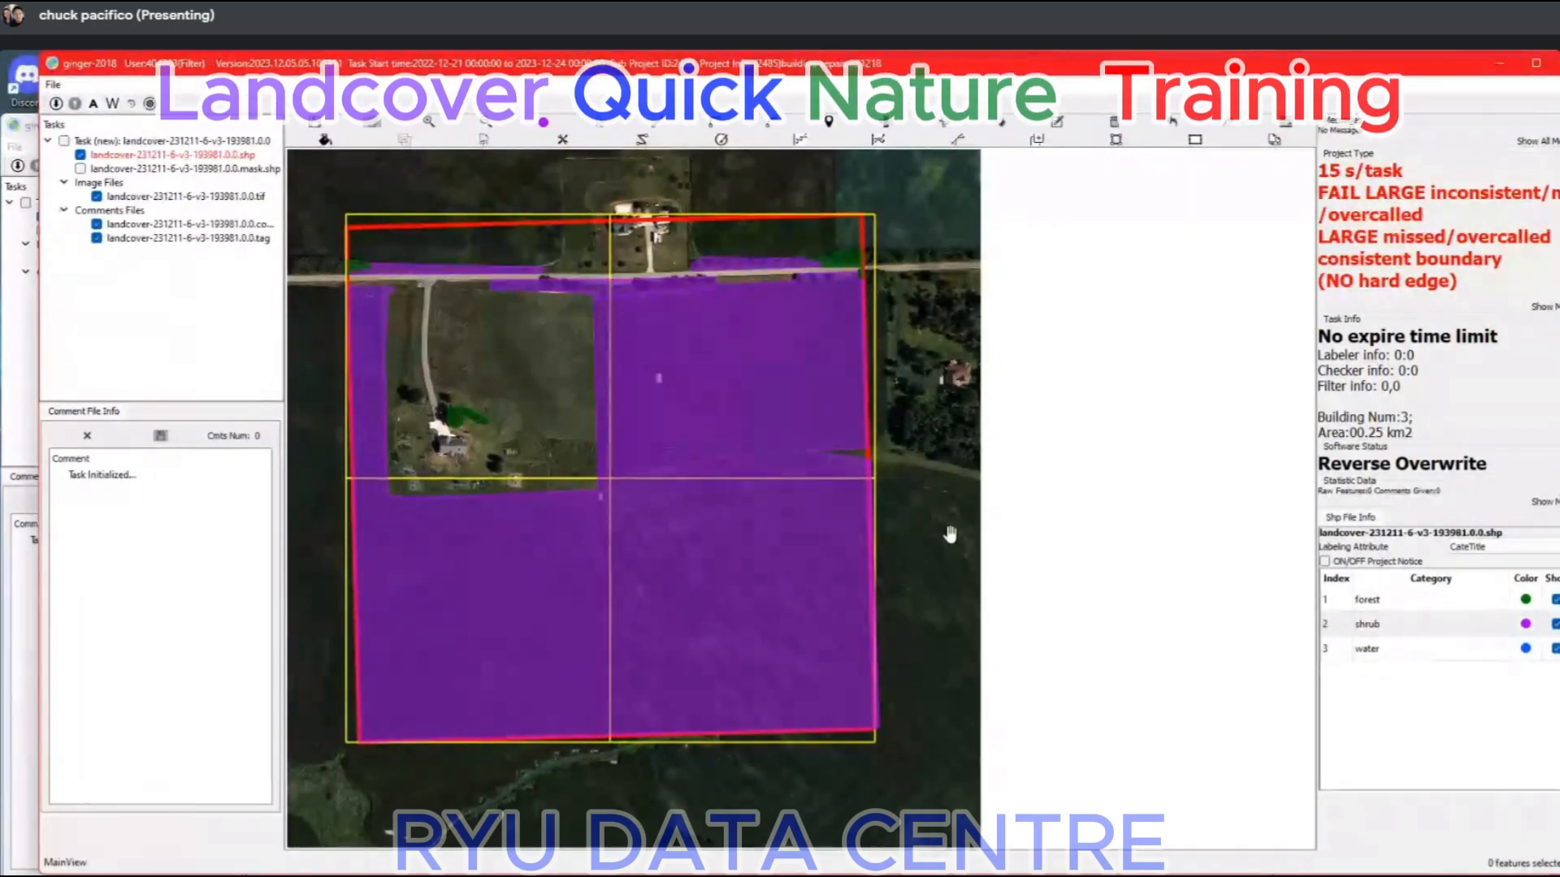
left_click(832, 525)
key("Delete")
In task landcover-231211-6-v3-198802, examine the small shrub patch on the southern boundary against the bare imagery.
scroll(827, 525, "down", 2)
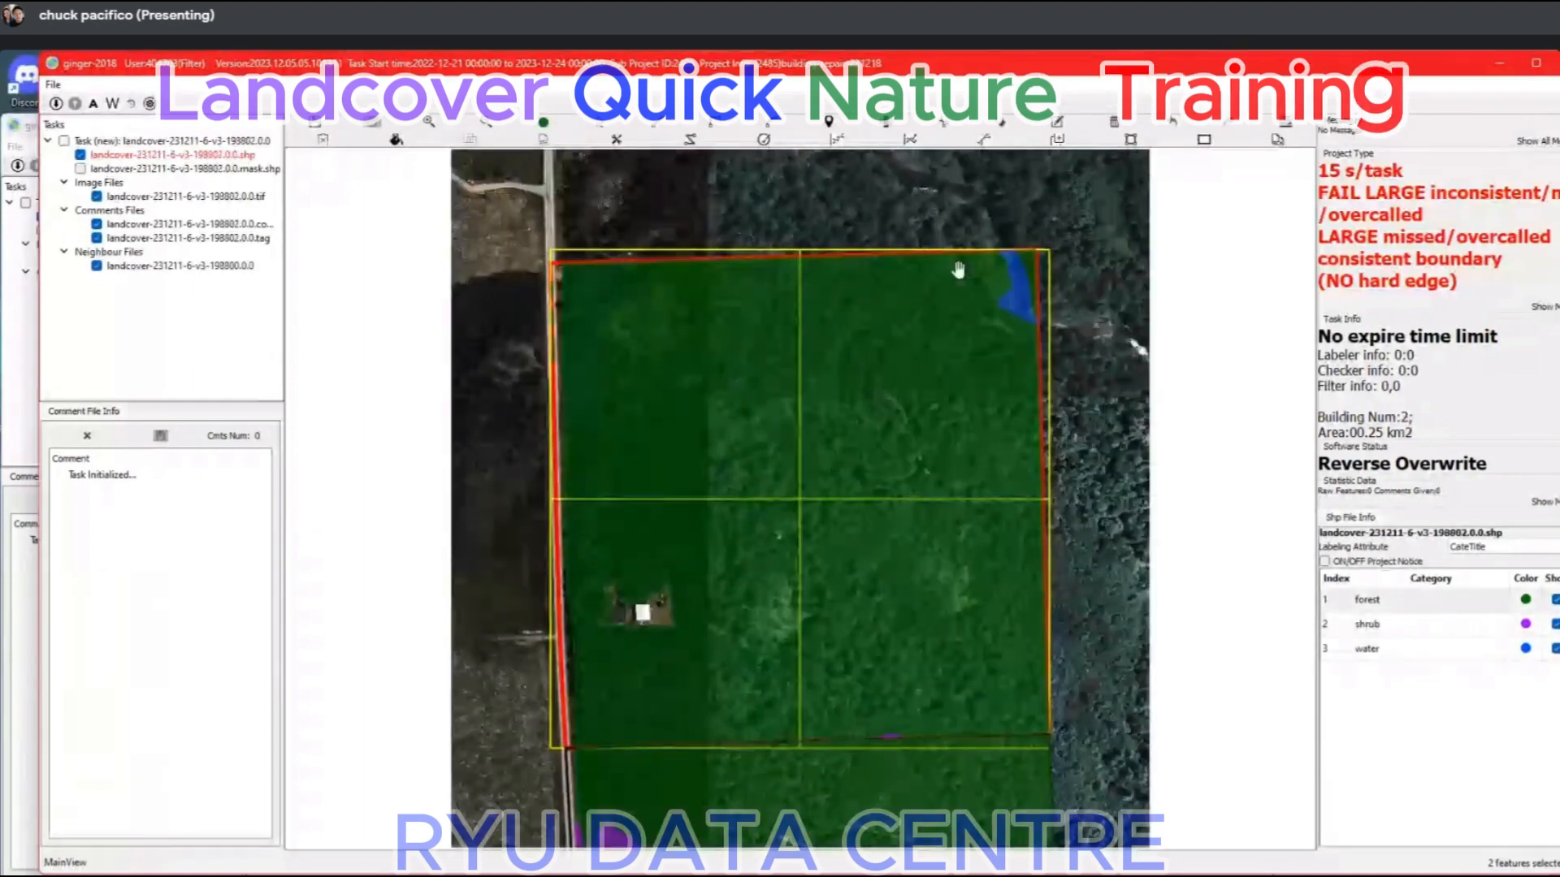
scroll(933, 630, "down", 2)
scroll(825, 617, "up", 4)
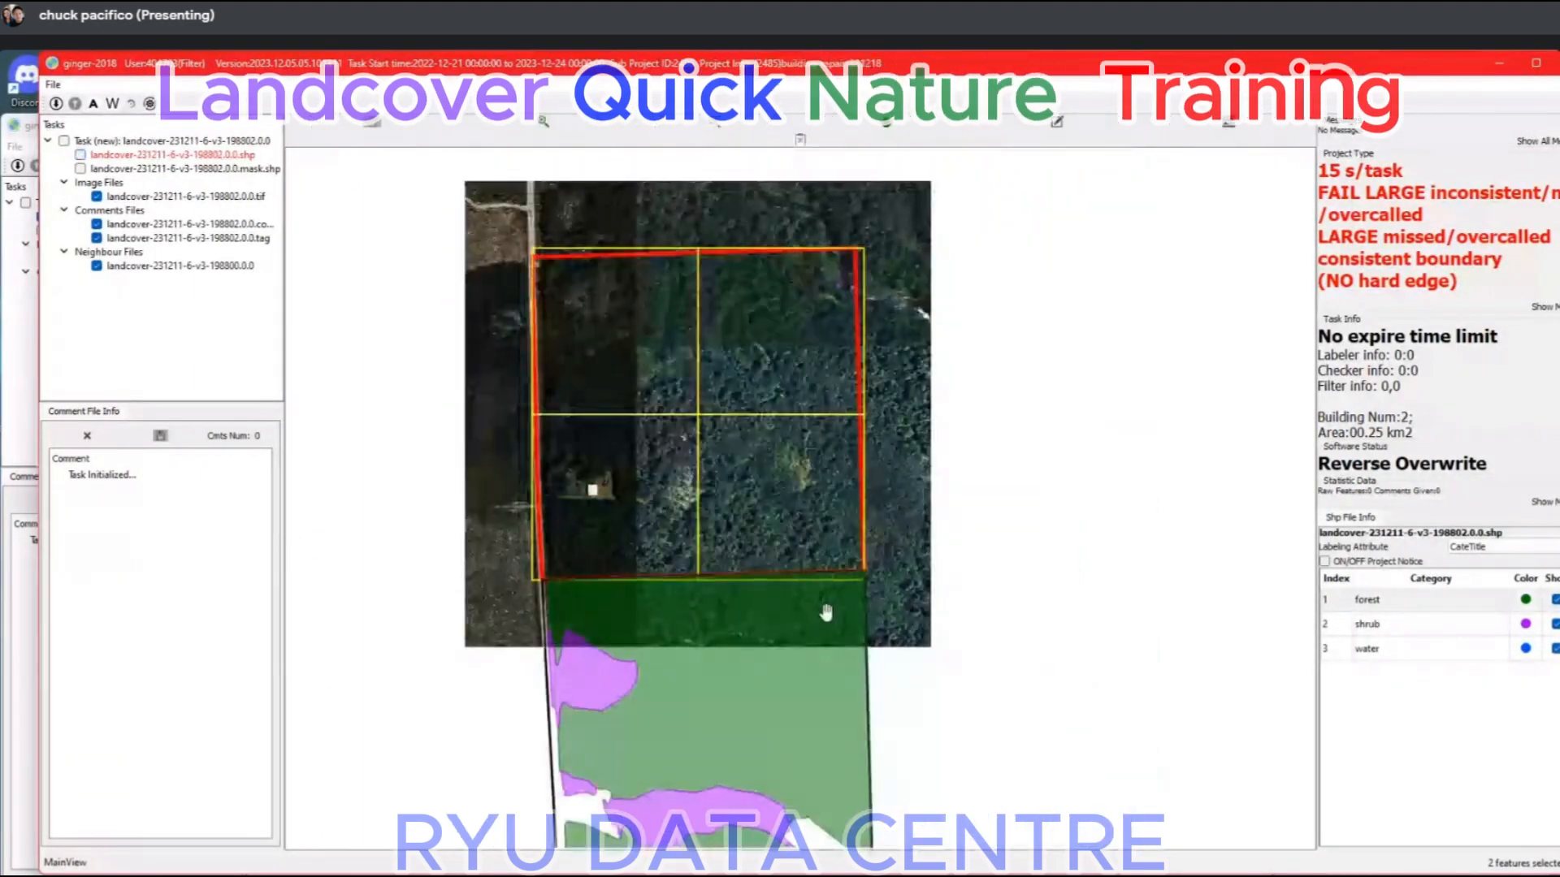
scroll(768, 610, "up", 4)
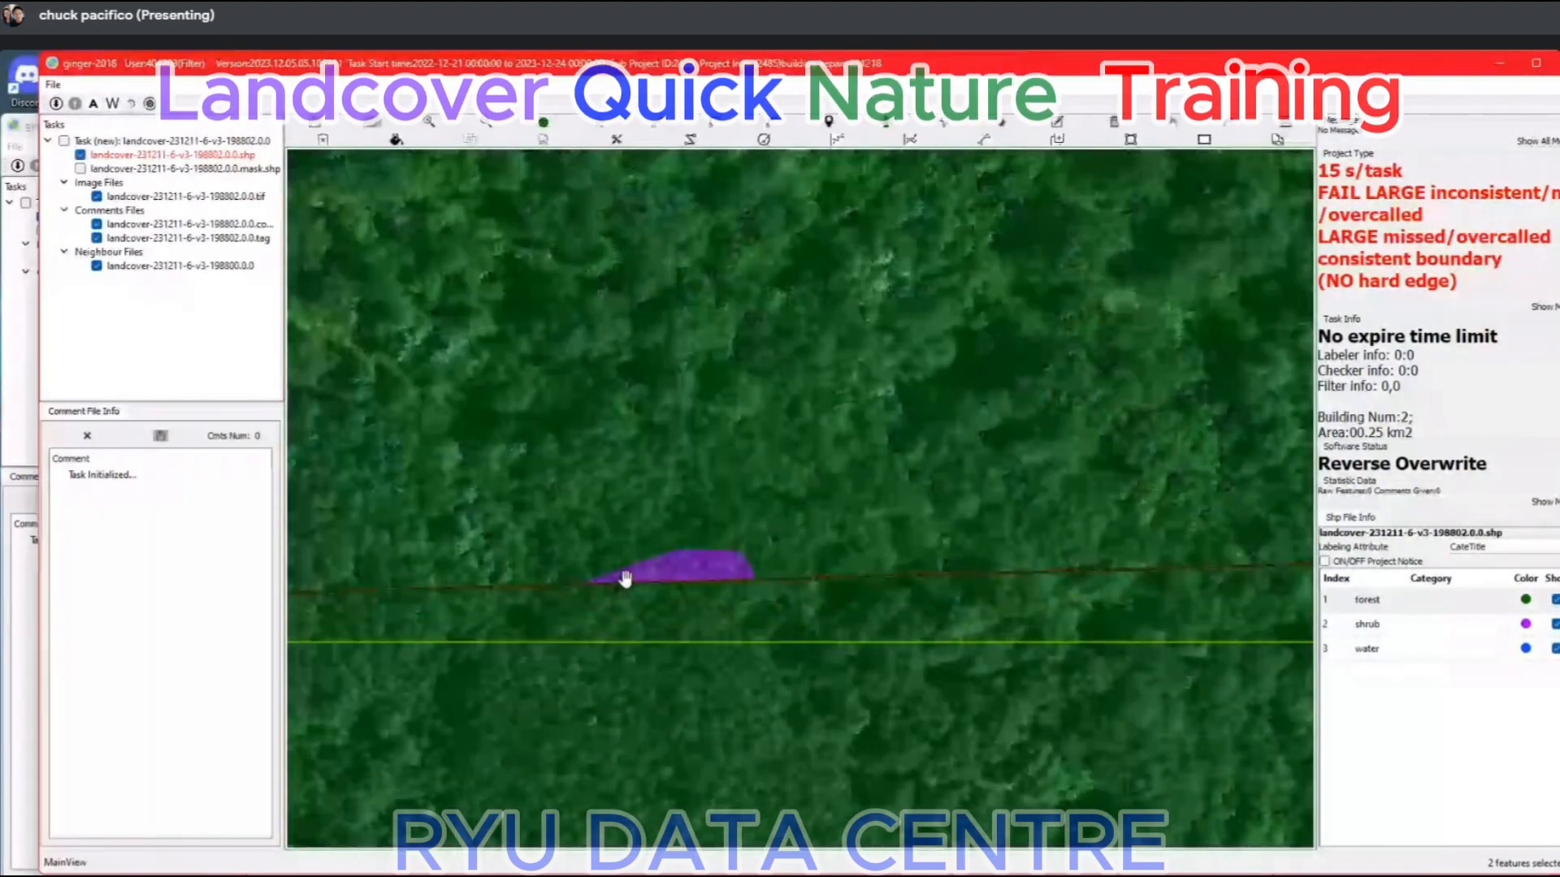
scroll(733, 583, "up", 3)
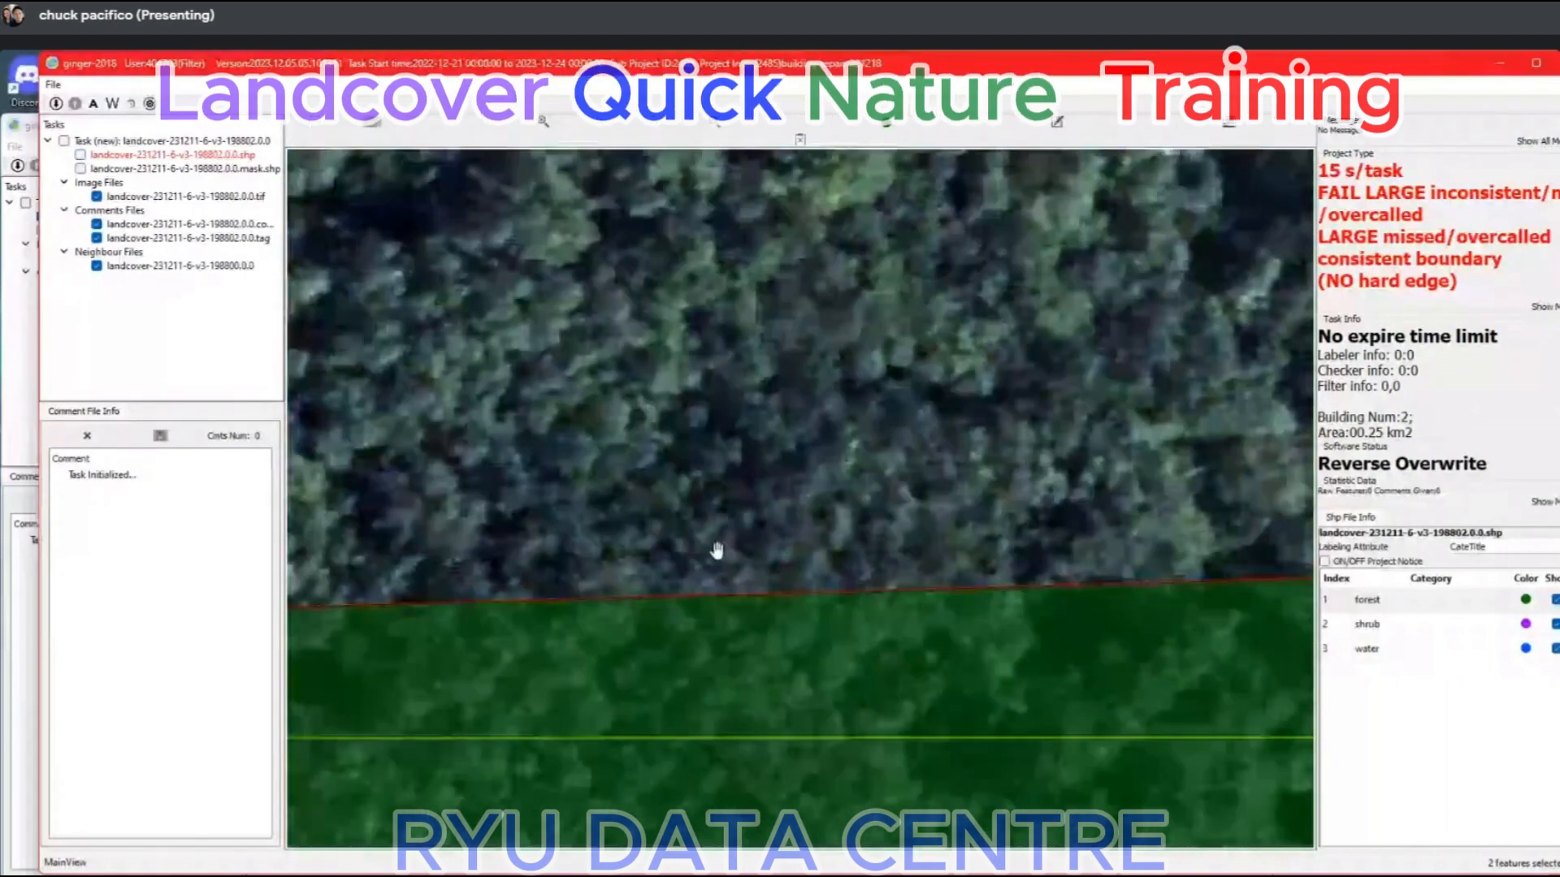
scroll(728, 561, "down", 3)
left_click_drag(716, 522, 731, 679)
scroll(726, 616, "down", 5)
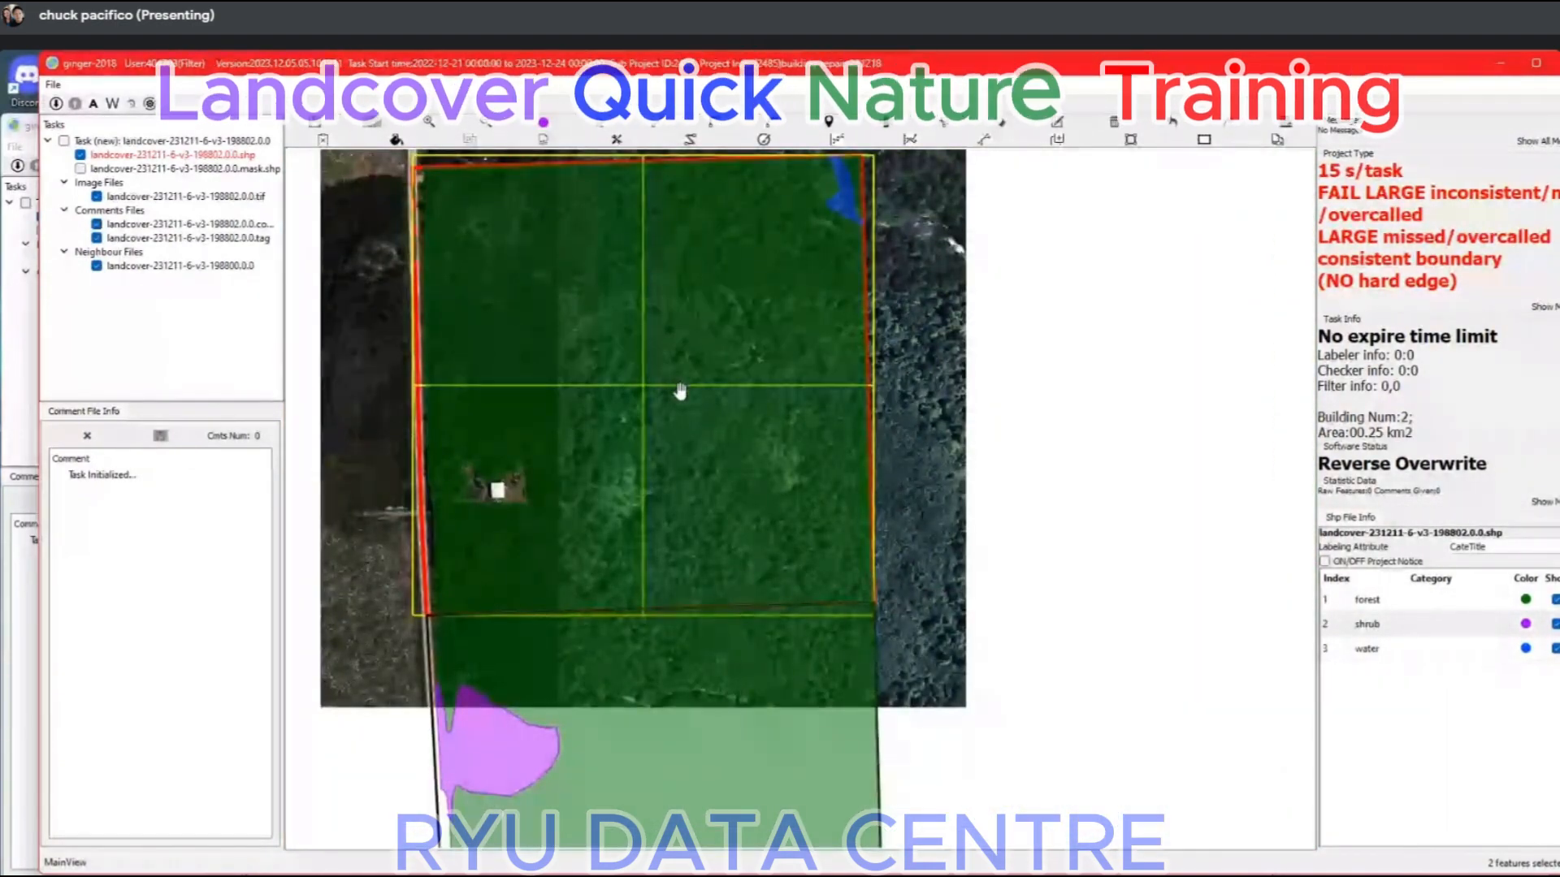
Maximise the window and compare the forest and water labels with the underlying imagery by hiding and showing them.
left_click_drag(647, 353, 749, 525)
key("space")
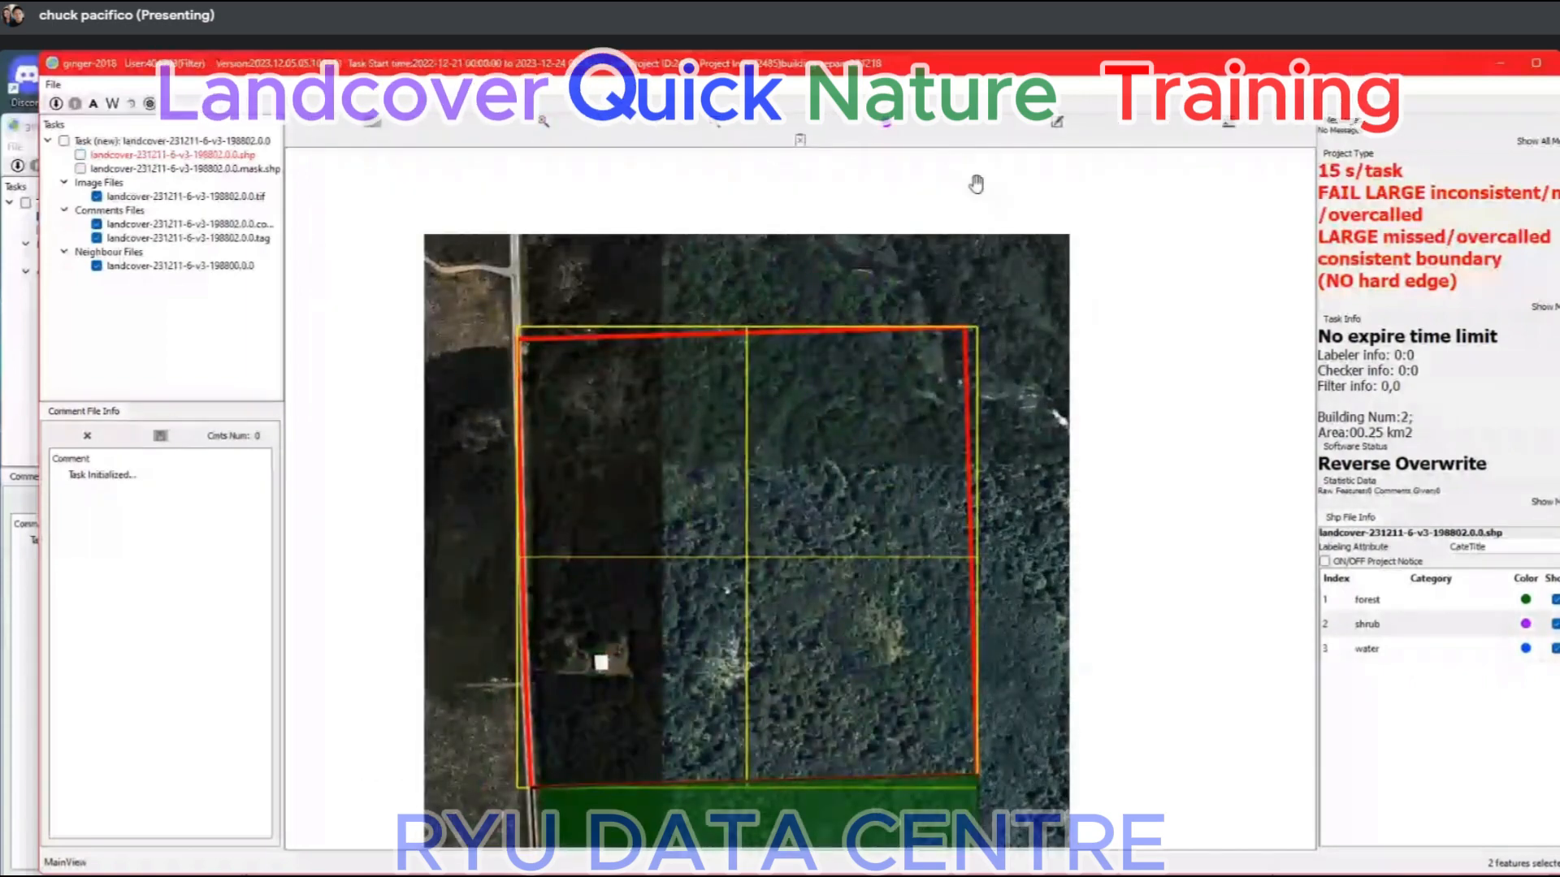
double_click(1006, 66)
scroll(855, 398, "up", 2)
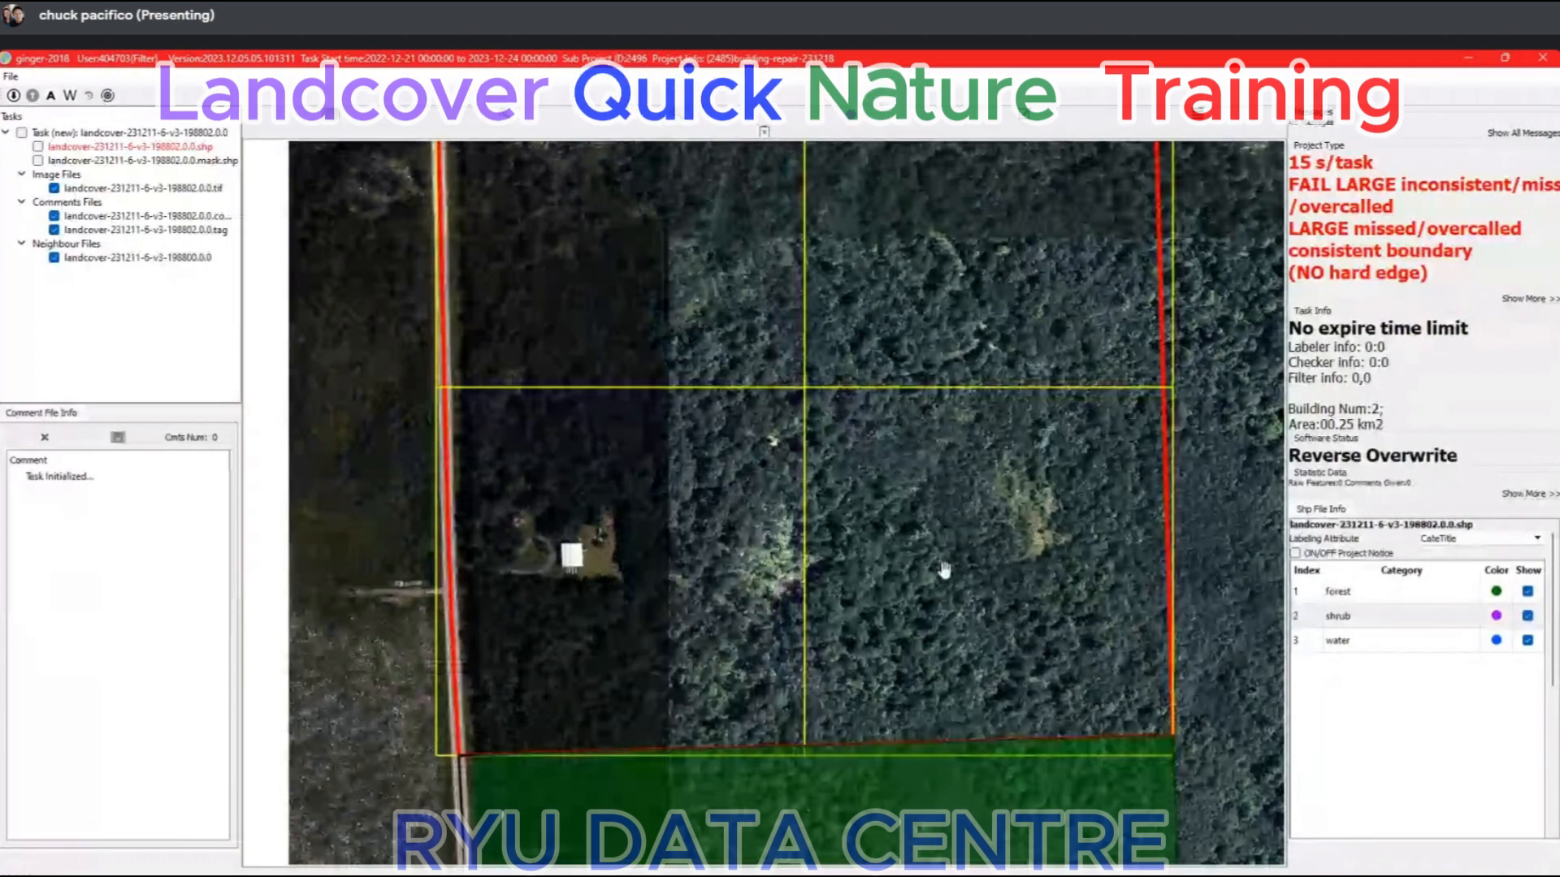
key("space")
key("space")
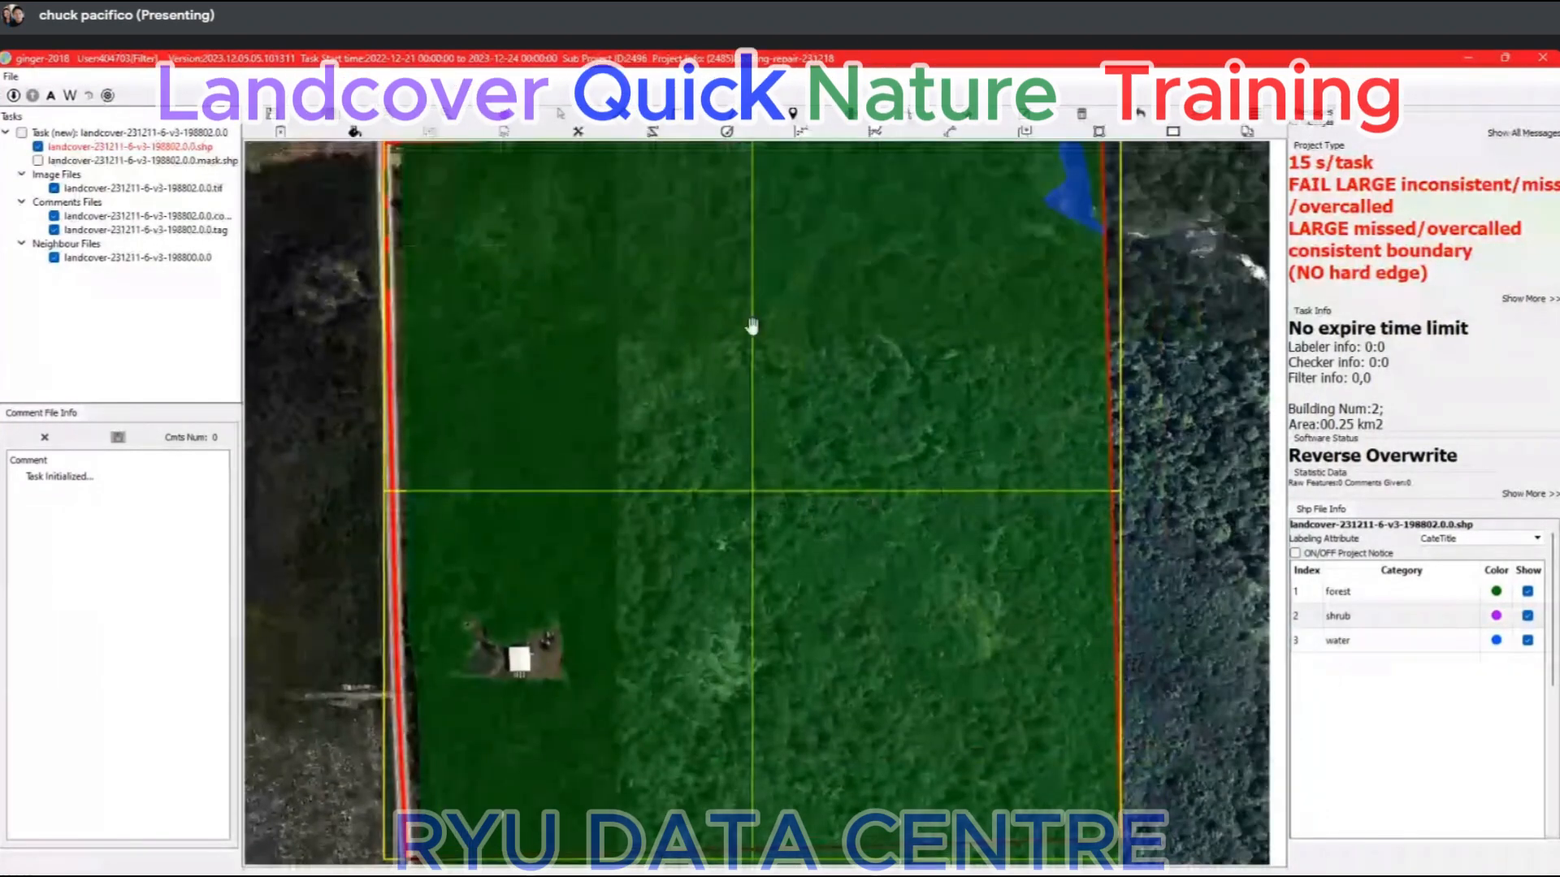
Inspect the tree cover around the house clearing on the bare imagery, and show the forest labels again.
scroll(918, 439, "up", 2)
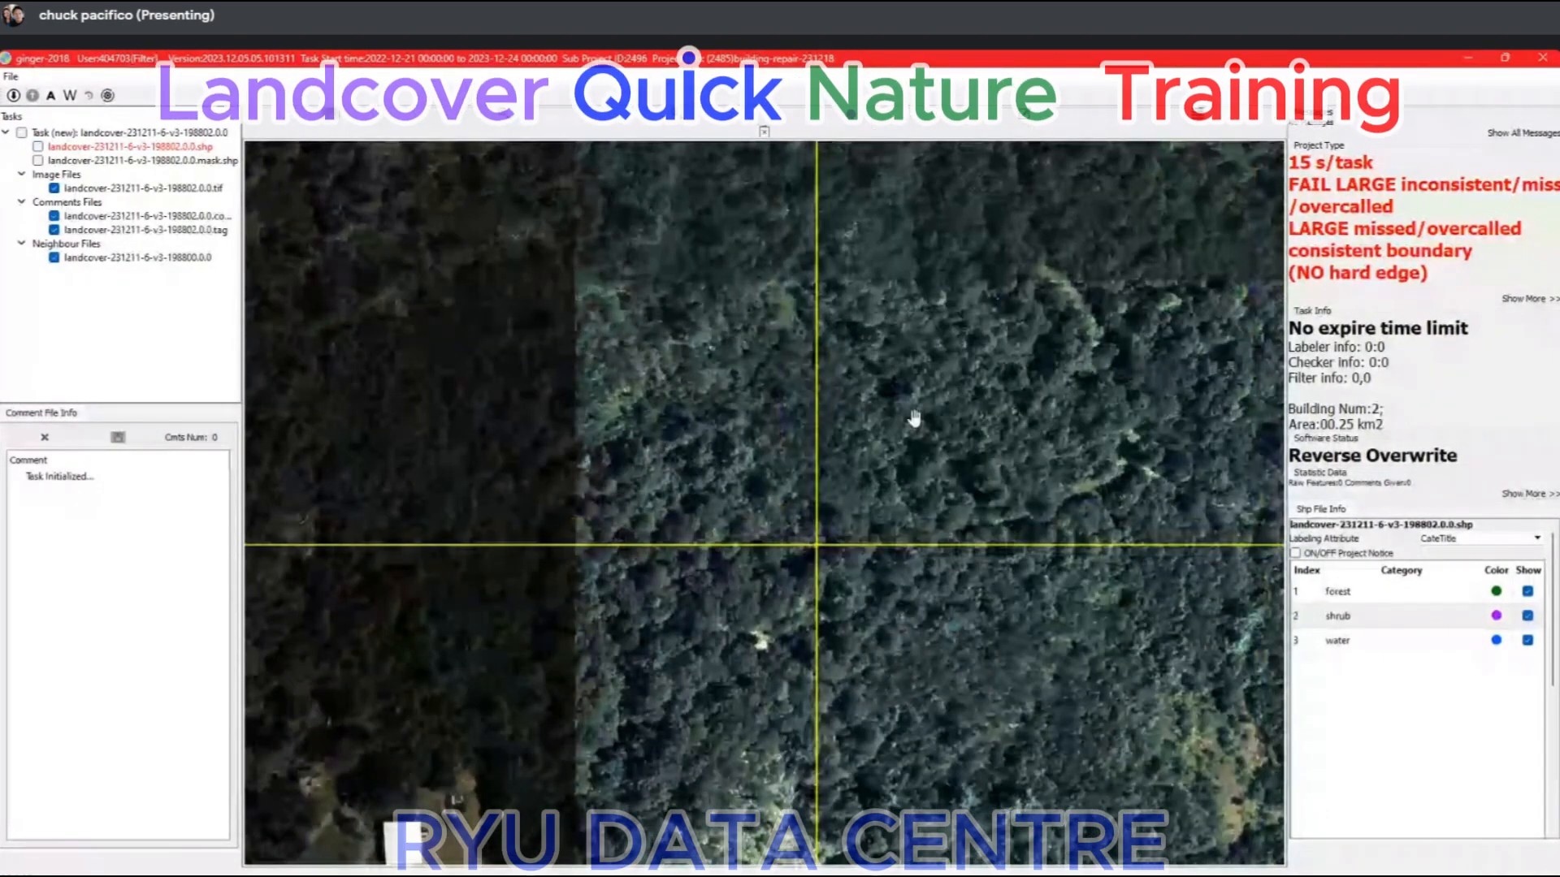
left_click_drag(727, 646, 797, 410)
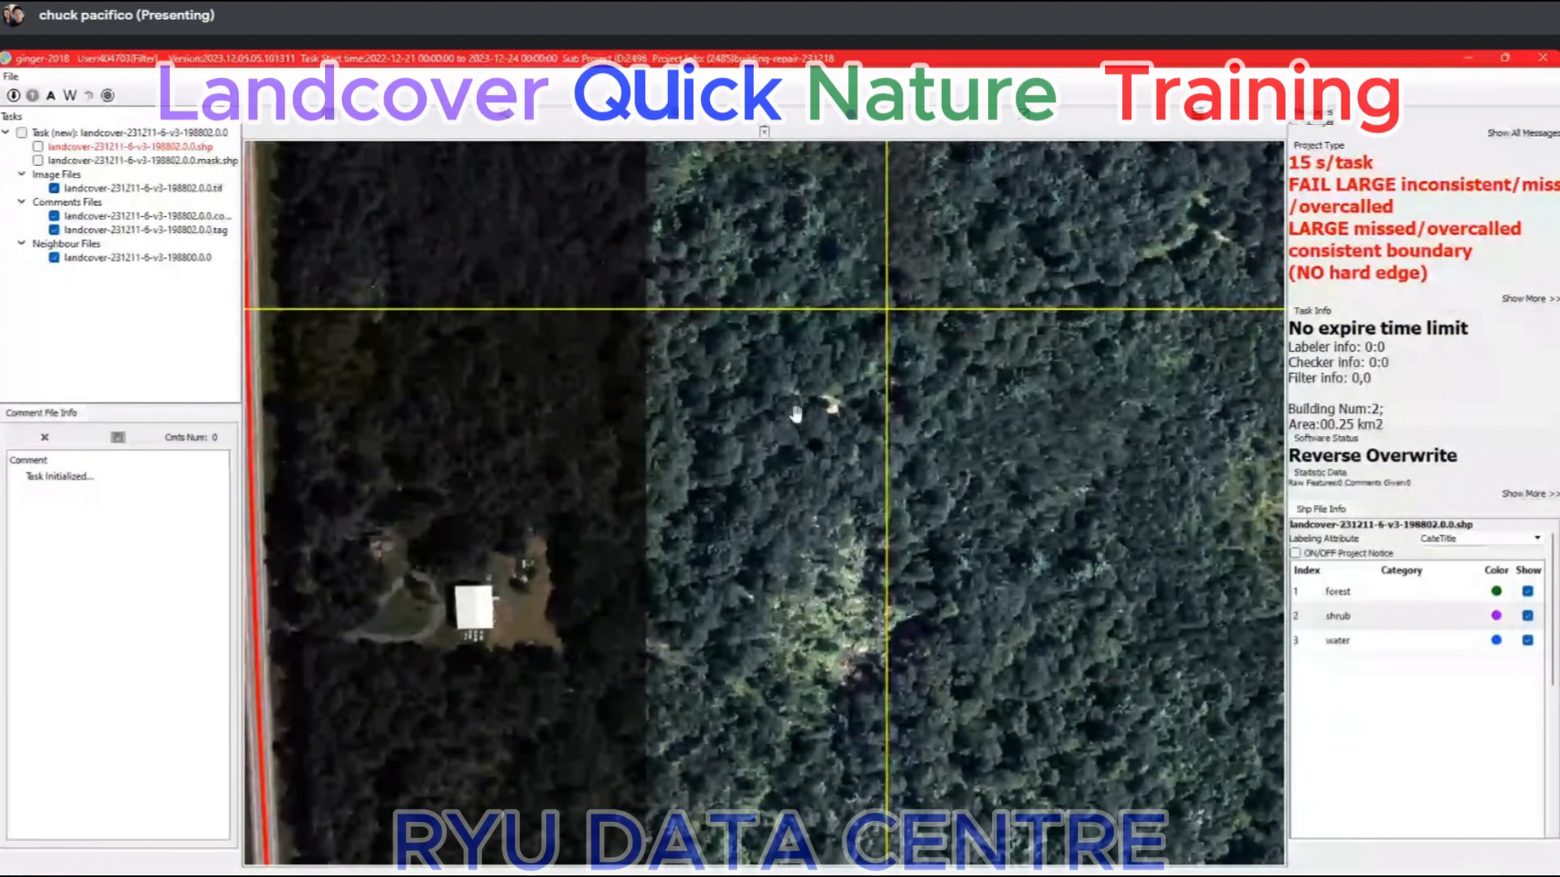
scroll(795, 414, "down", 2)
left_click_drag(781, 259, 714, 342)
key("space")
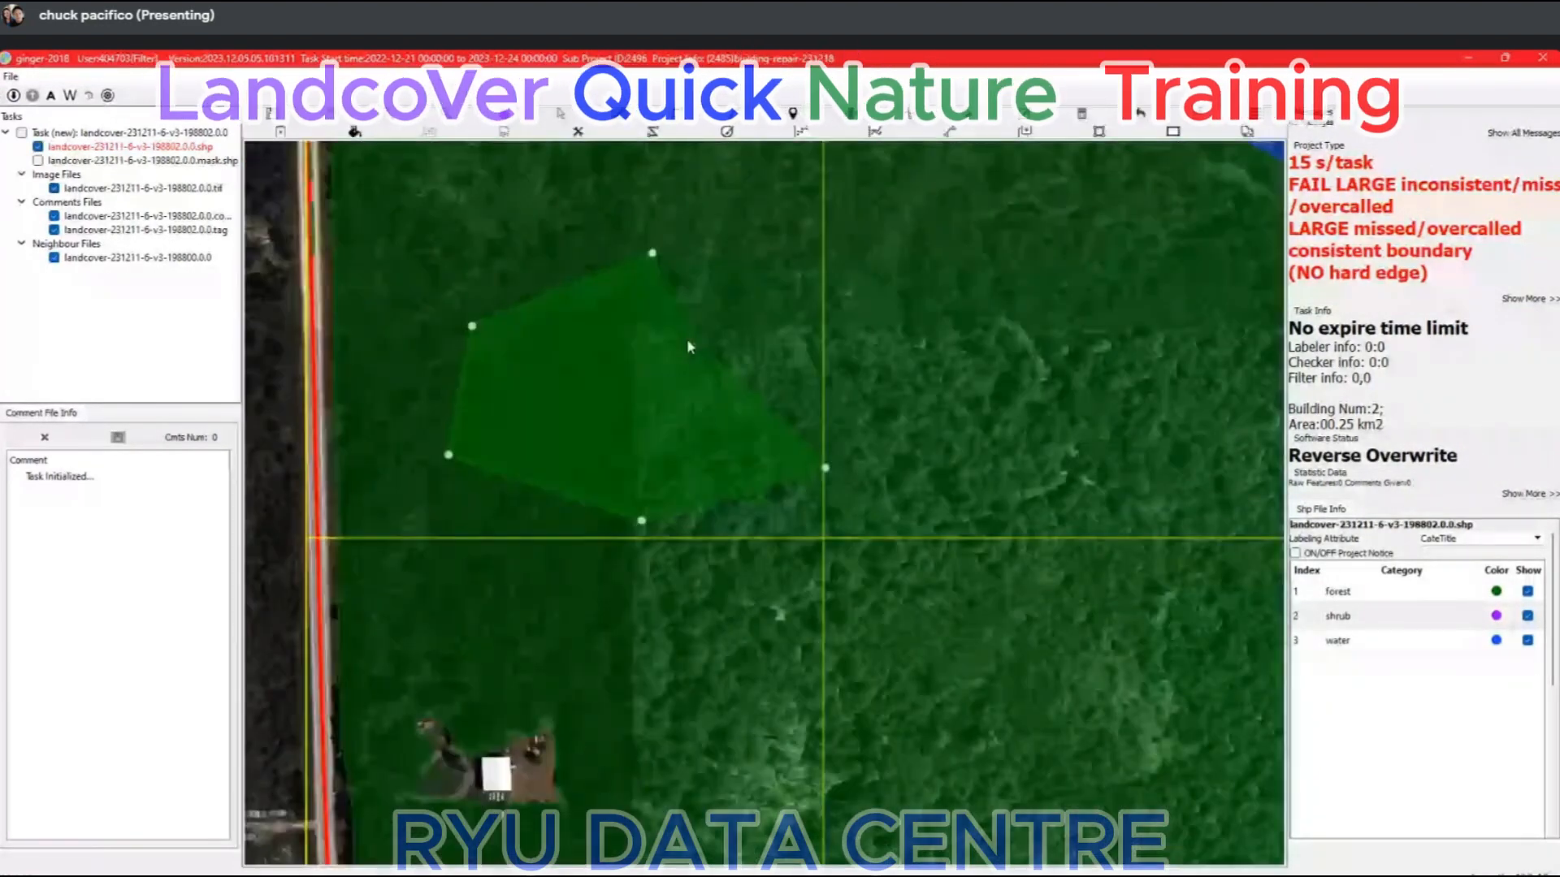
Draw a trial five-sided shrub polygon over the forest north of the house, and delete it.
right_click(686, 338)
left_click(703, 442)
left_click(1351, 620)
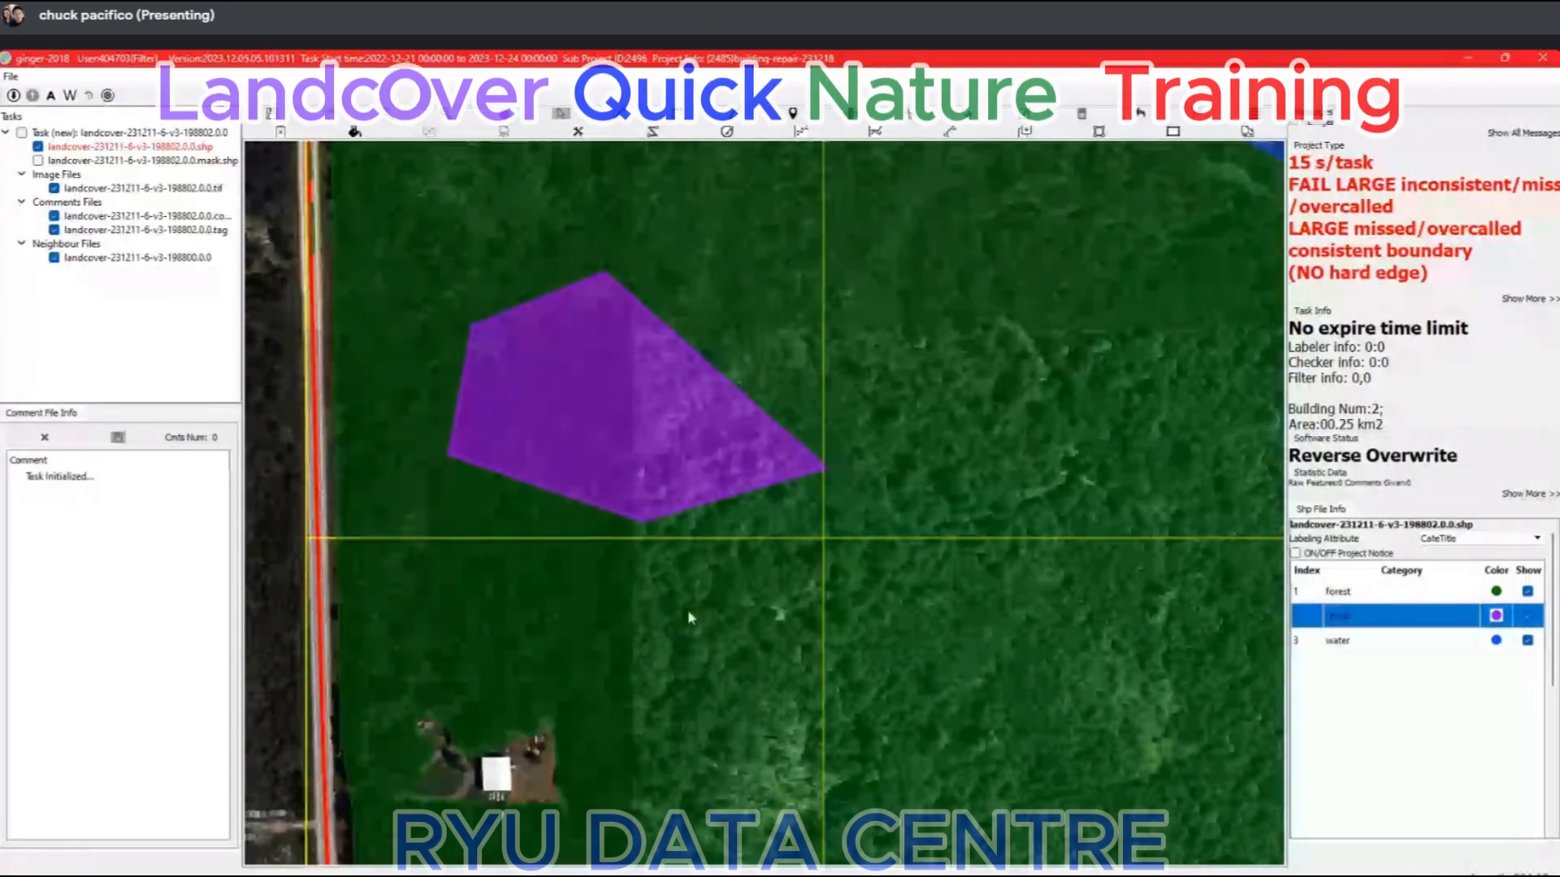
scroll(702, 593, "down", 1)
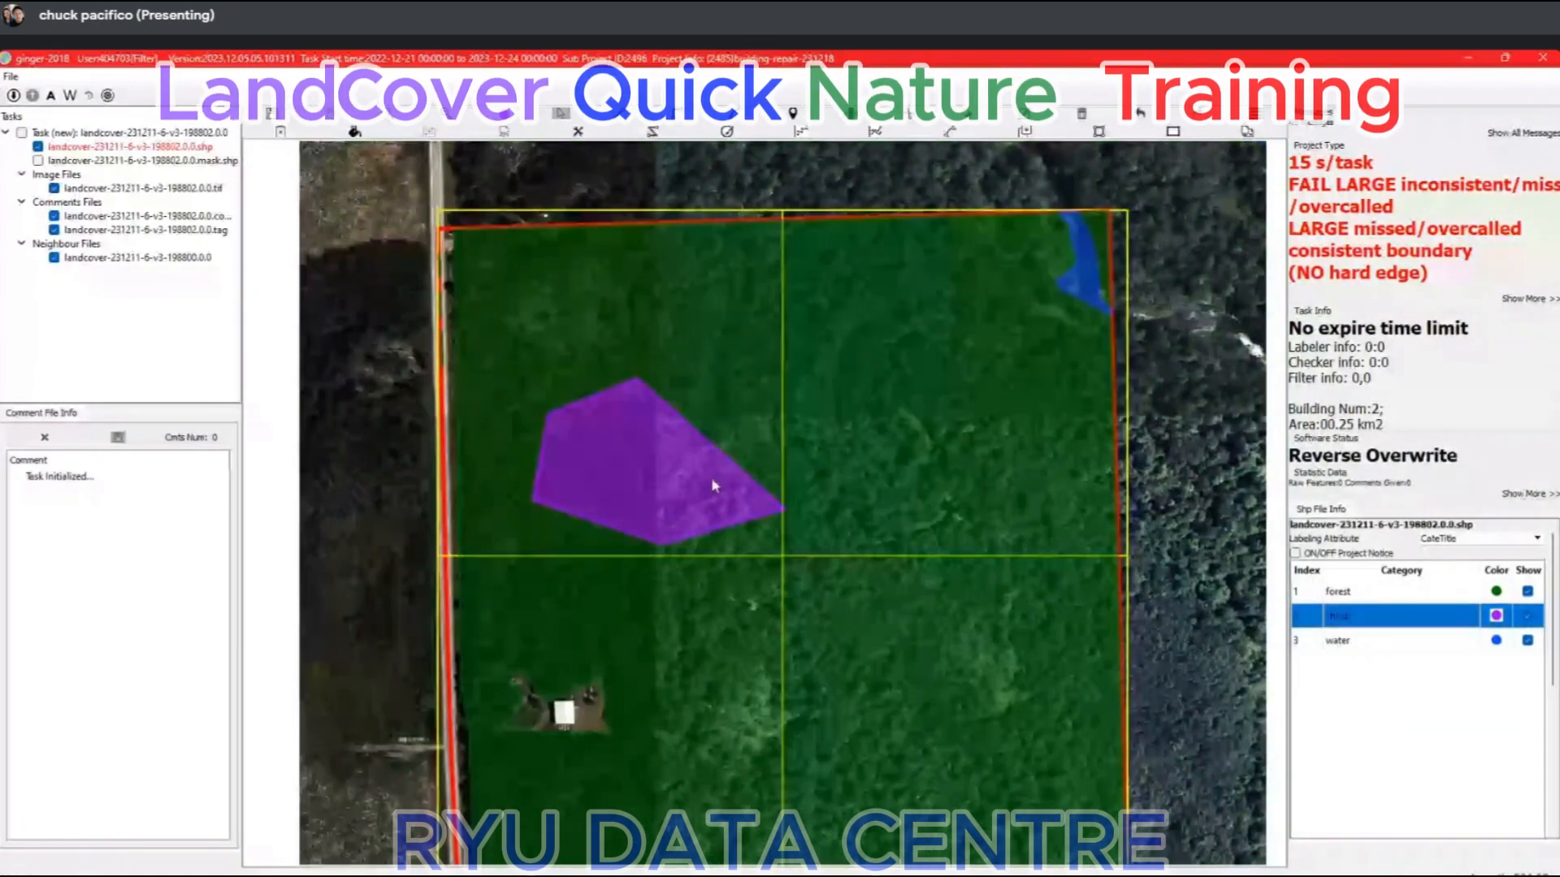
left_click(712, 489)
key("Delete")
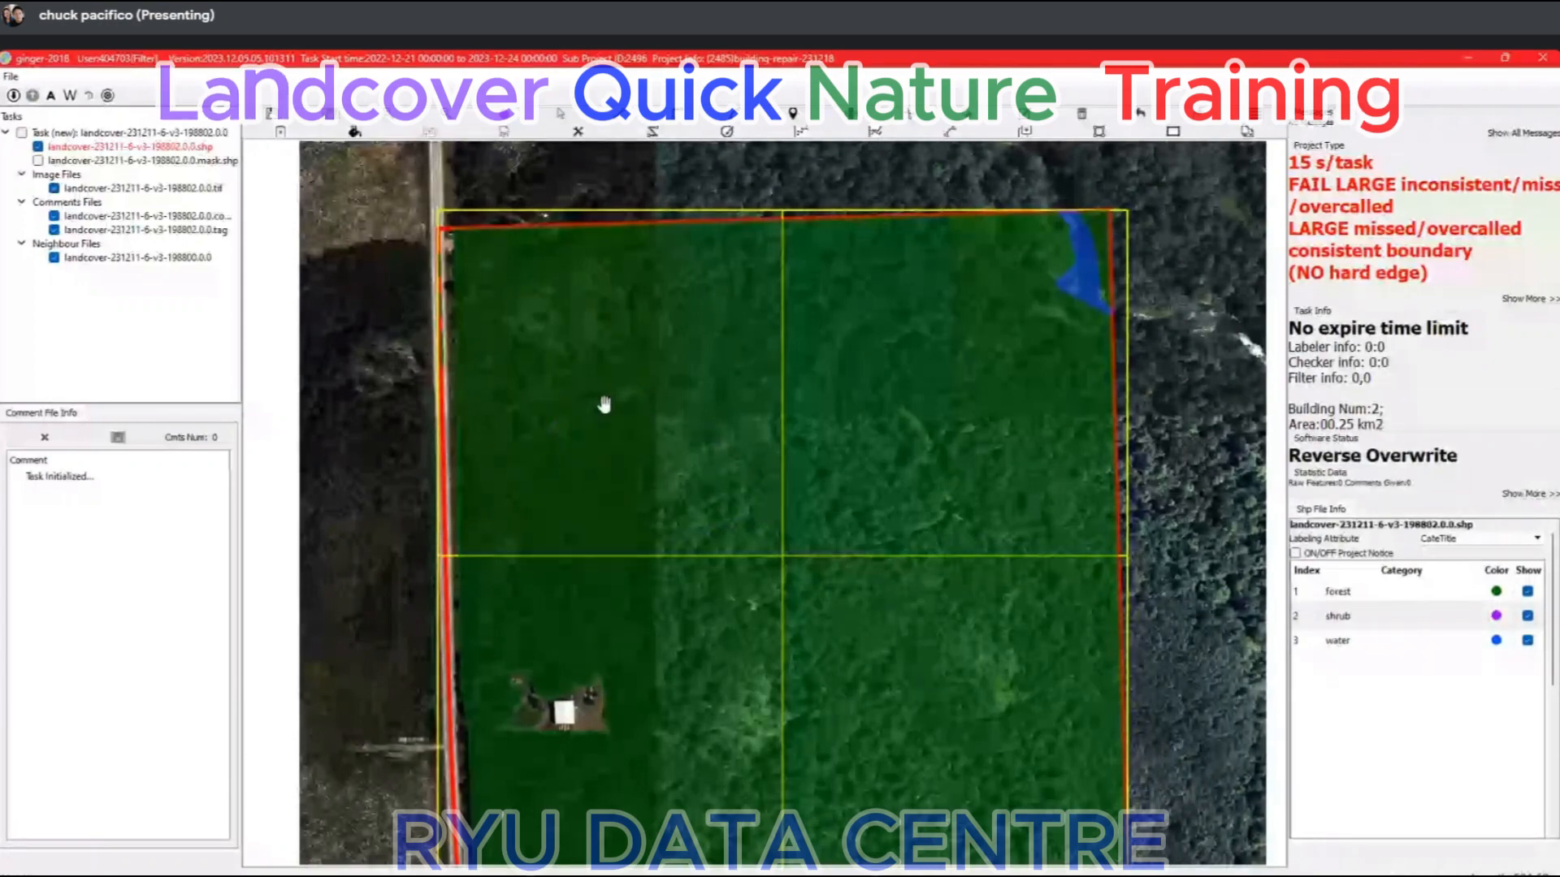
Check the whole task area's forest and water labels against the bare imagery, and restore the labels.
scroll(808, 505, "down", 1)
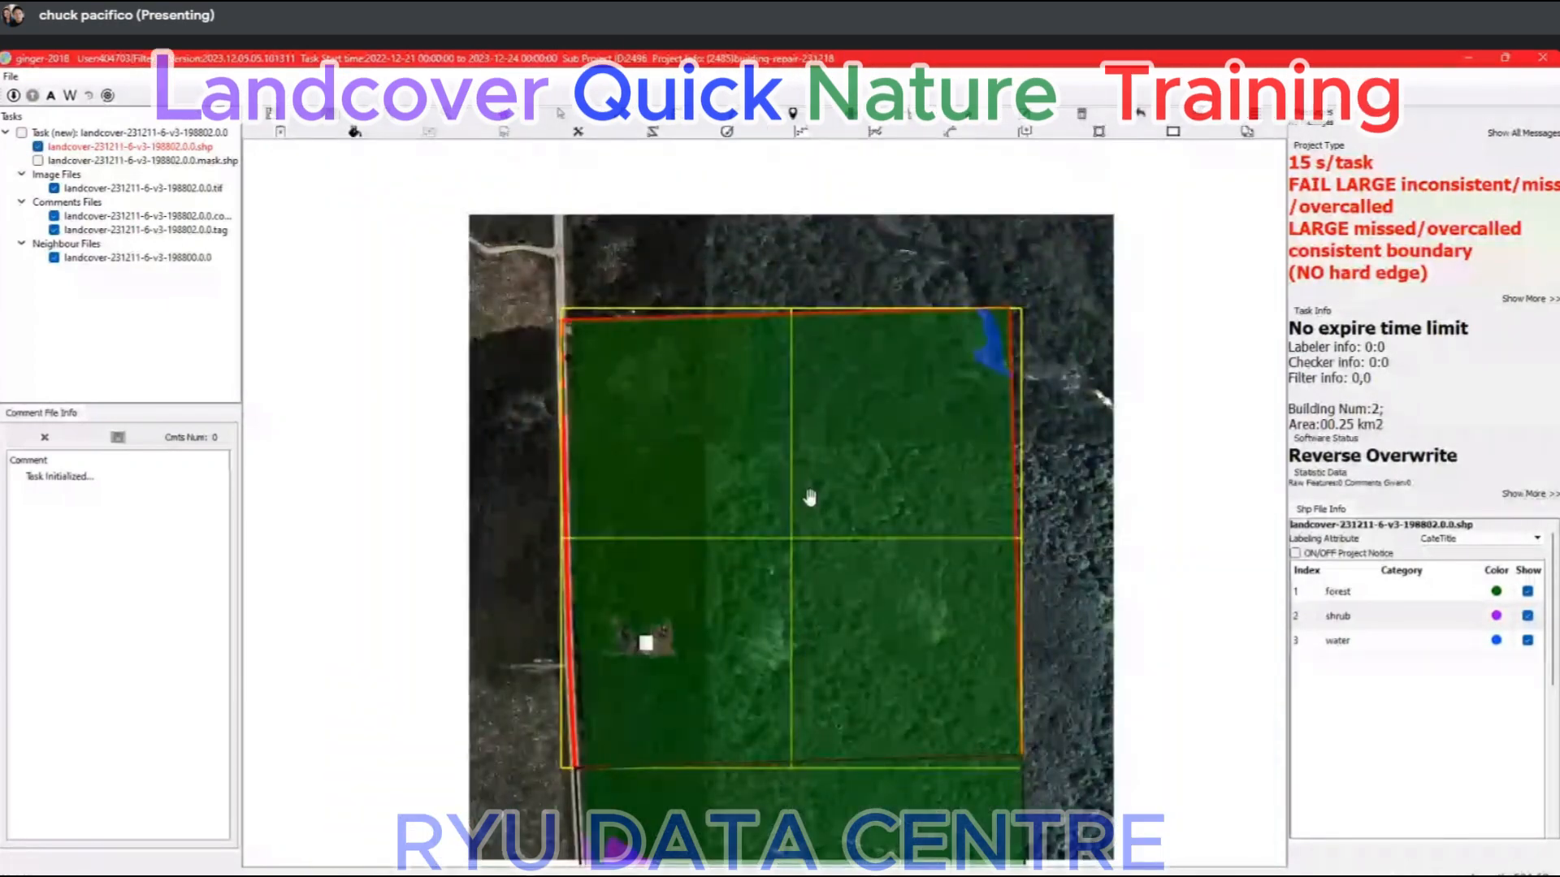
key("space")
scroll(865, 754, "up", 2)
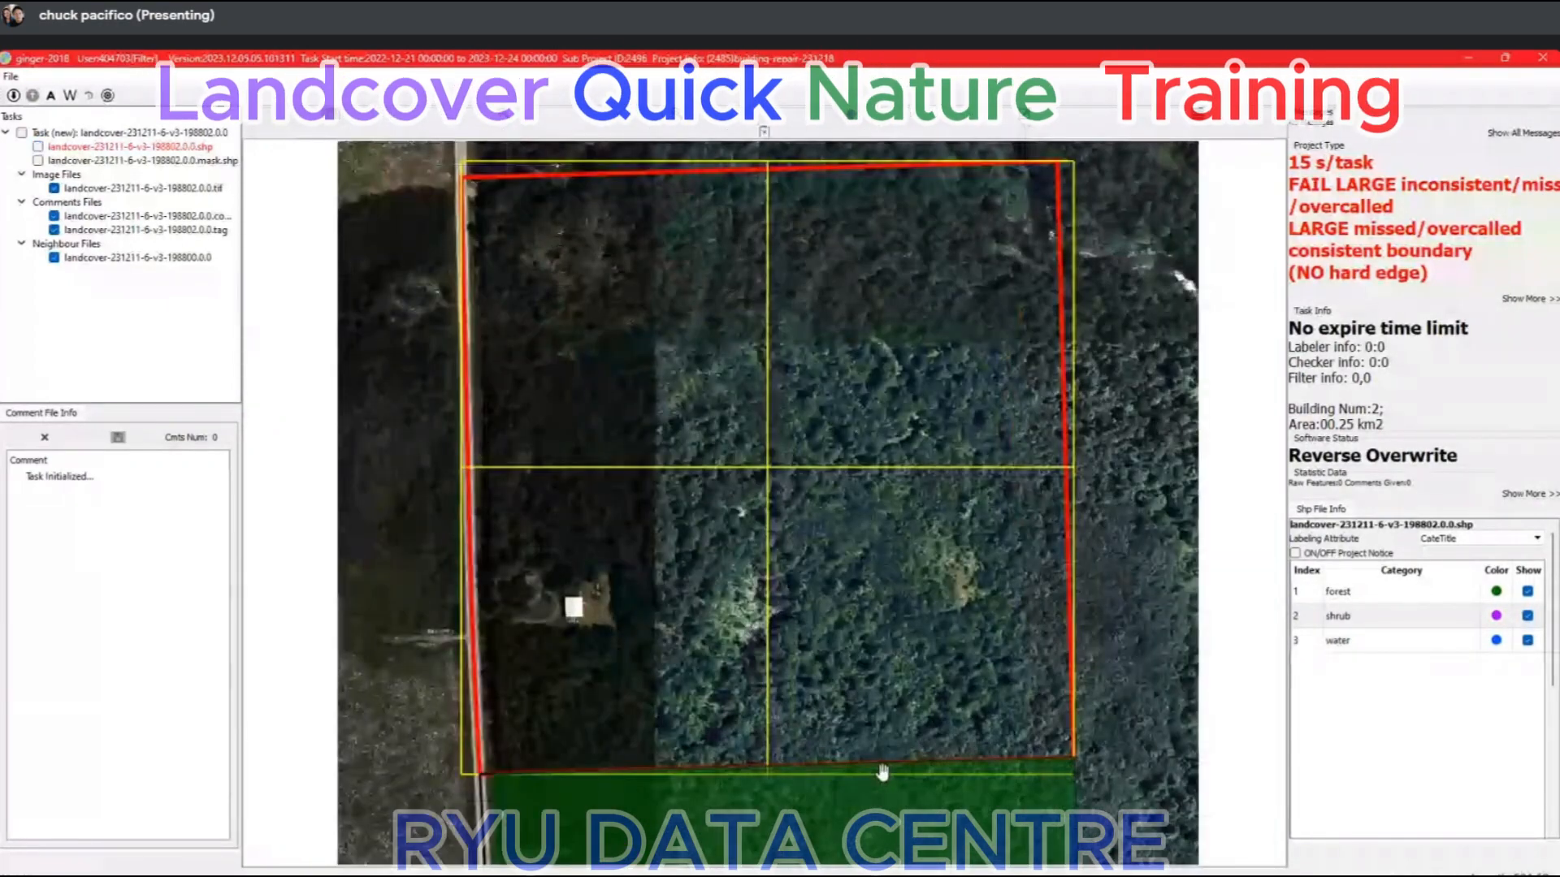
scroll(845, 759, "down", 1)
key("space")
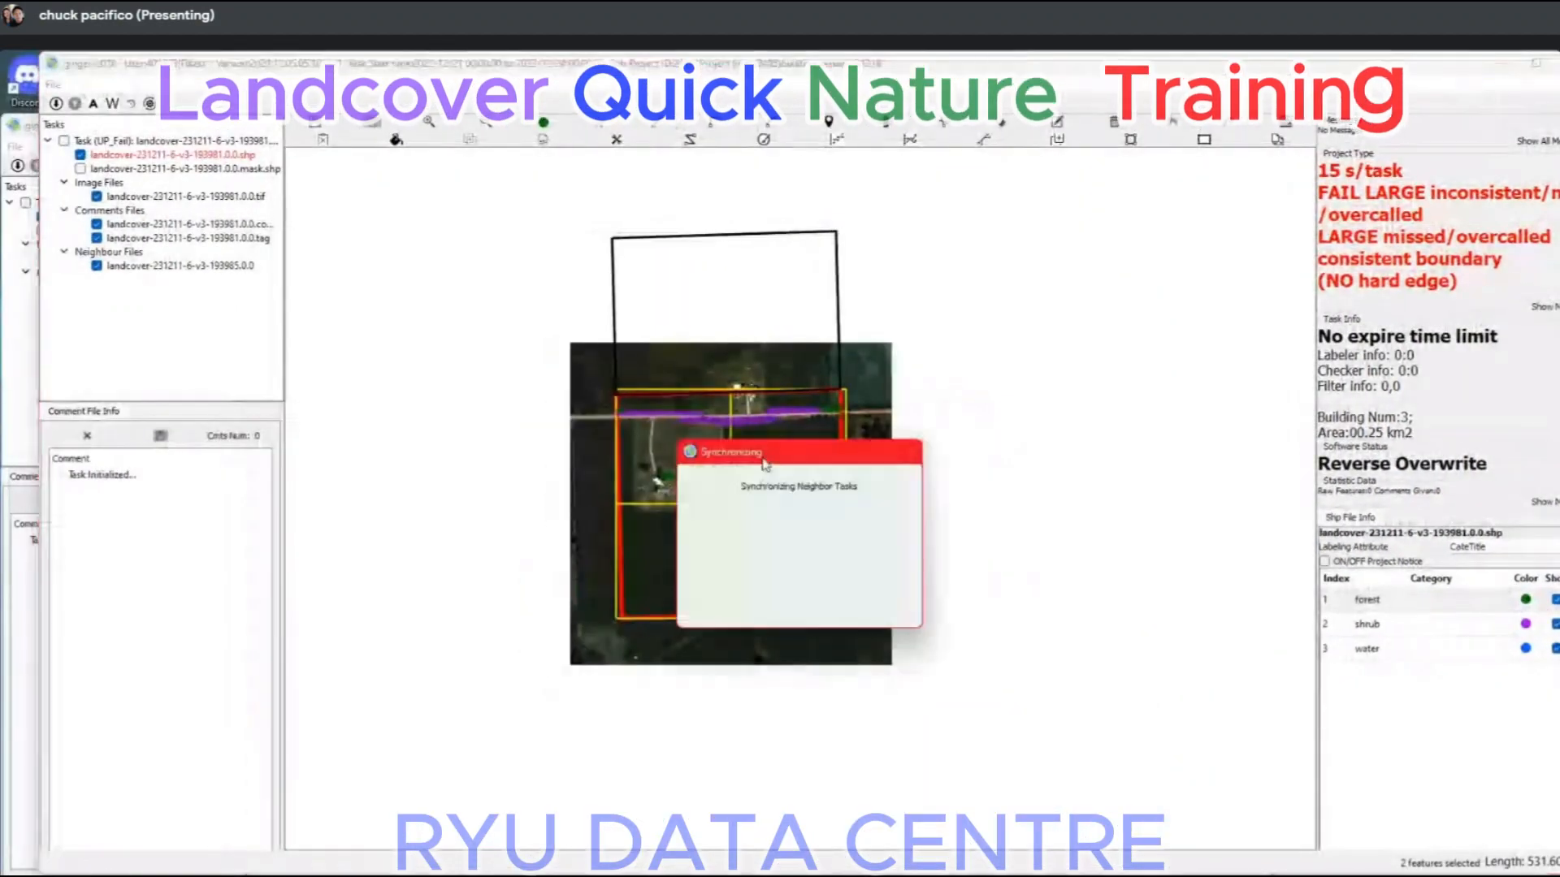
In task landcover-231211-6-v3-194426, delete the tiny shrub patch at the southern end of the bare clearing.
scroll(707, 382, "up", 2)
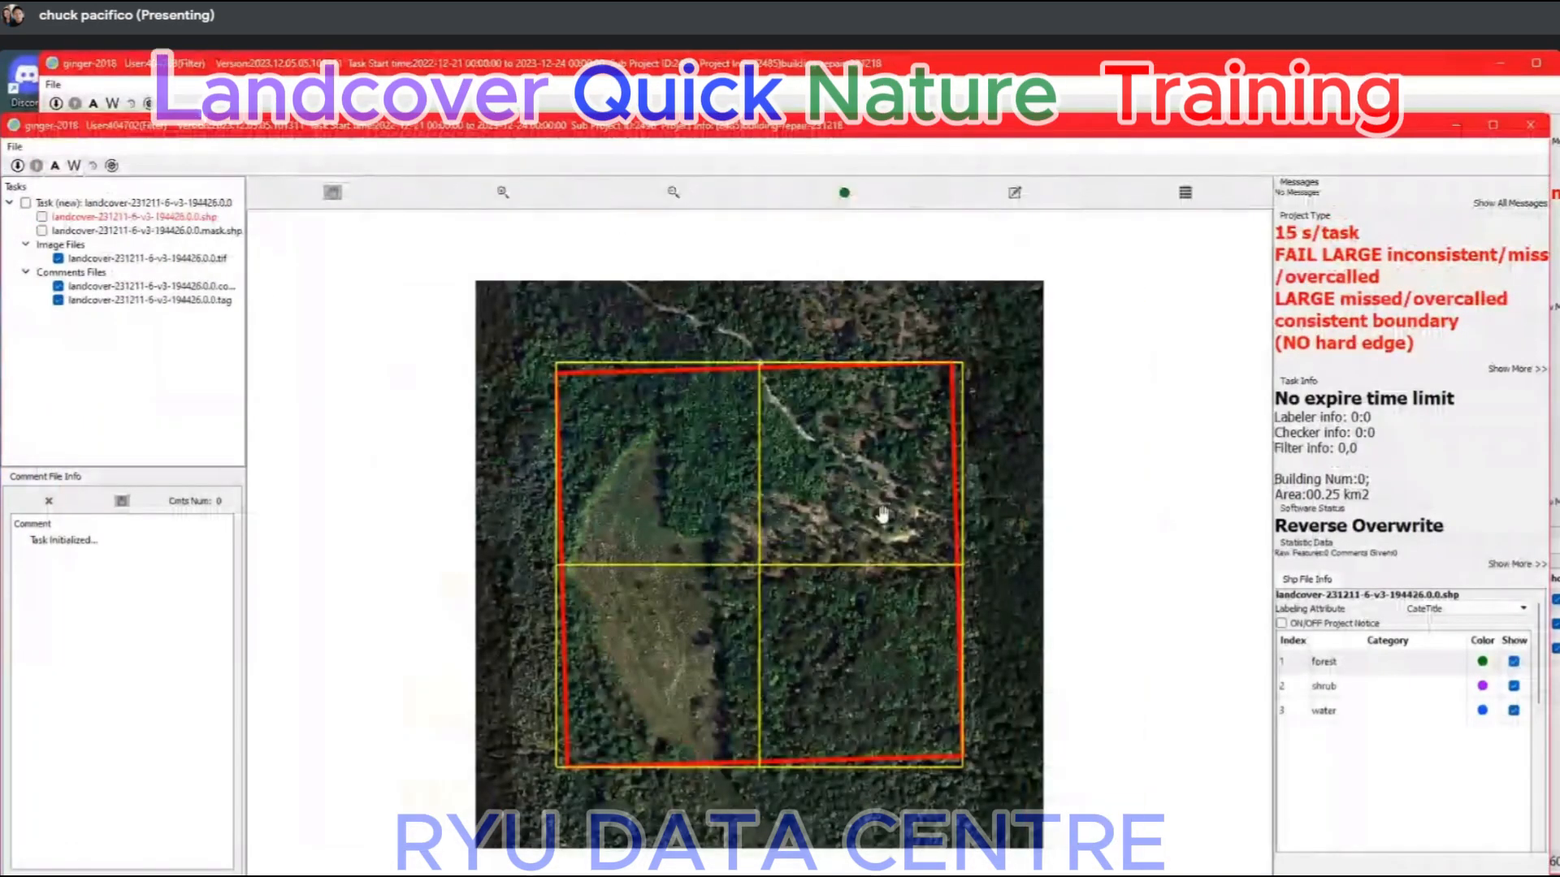
scroll(678, 751, "up", 2)
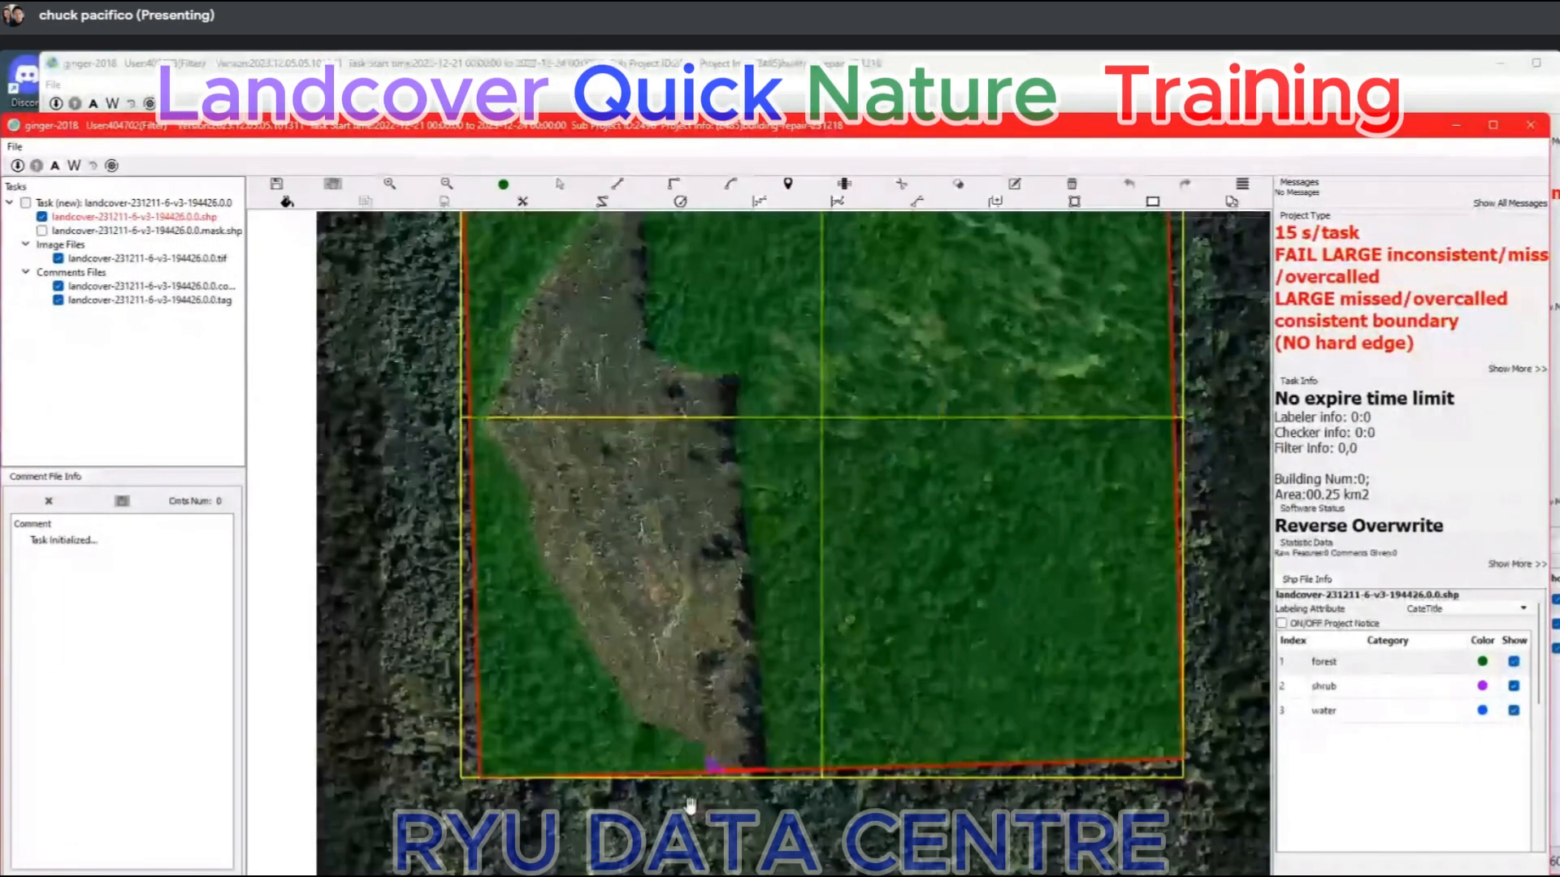
scroll(726, 771, "up", 2)
left_click(723, 737)
key("Delete")
scroll(720, 738, "down", 2)
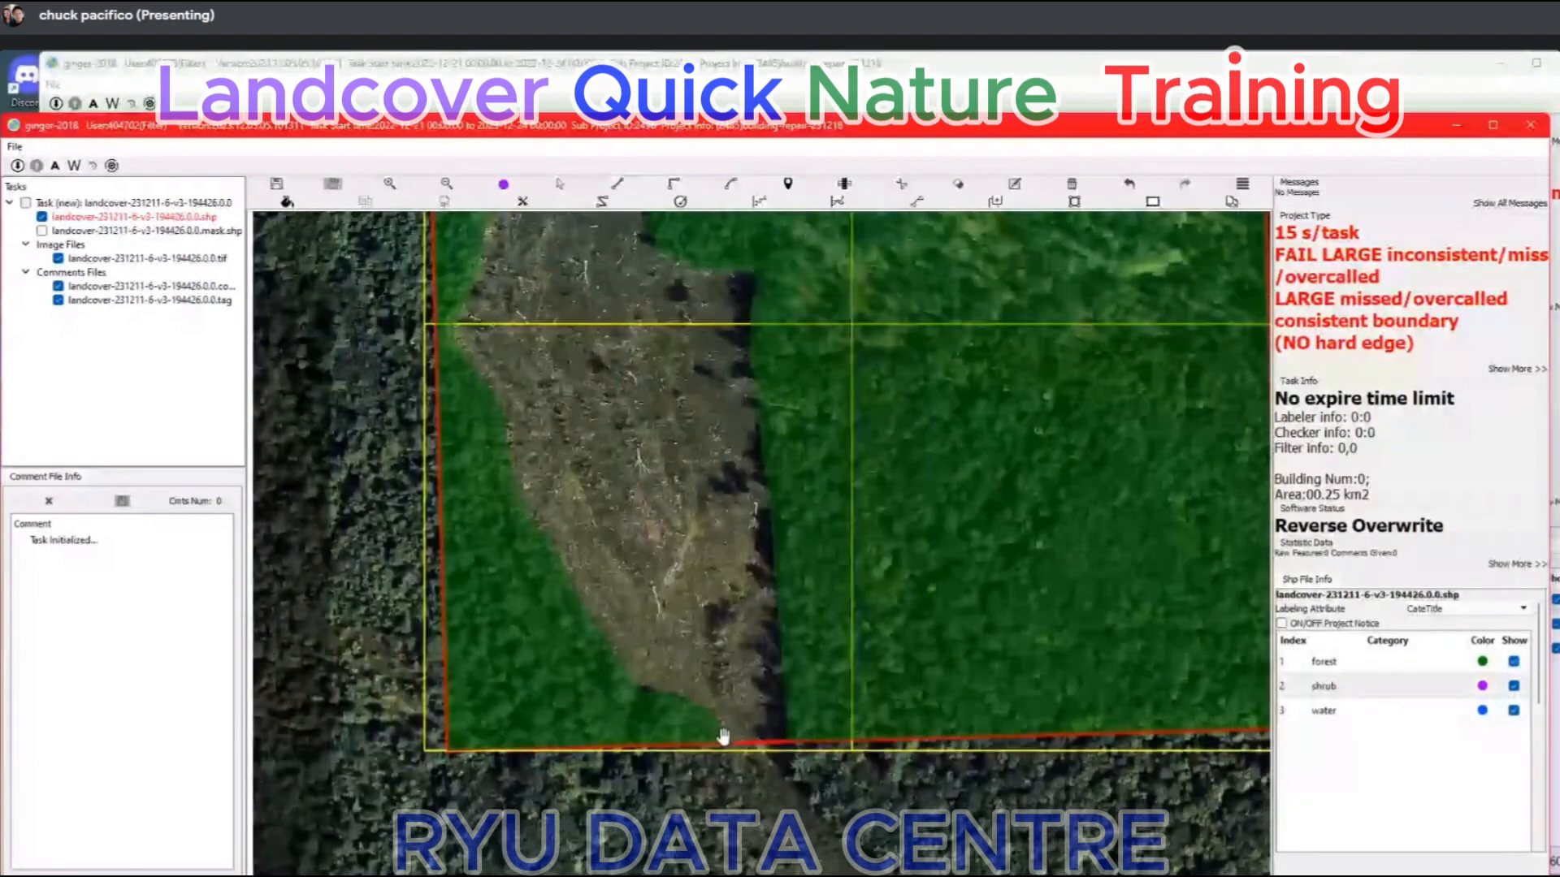
scroll(723, 736, "down", 2)
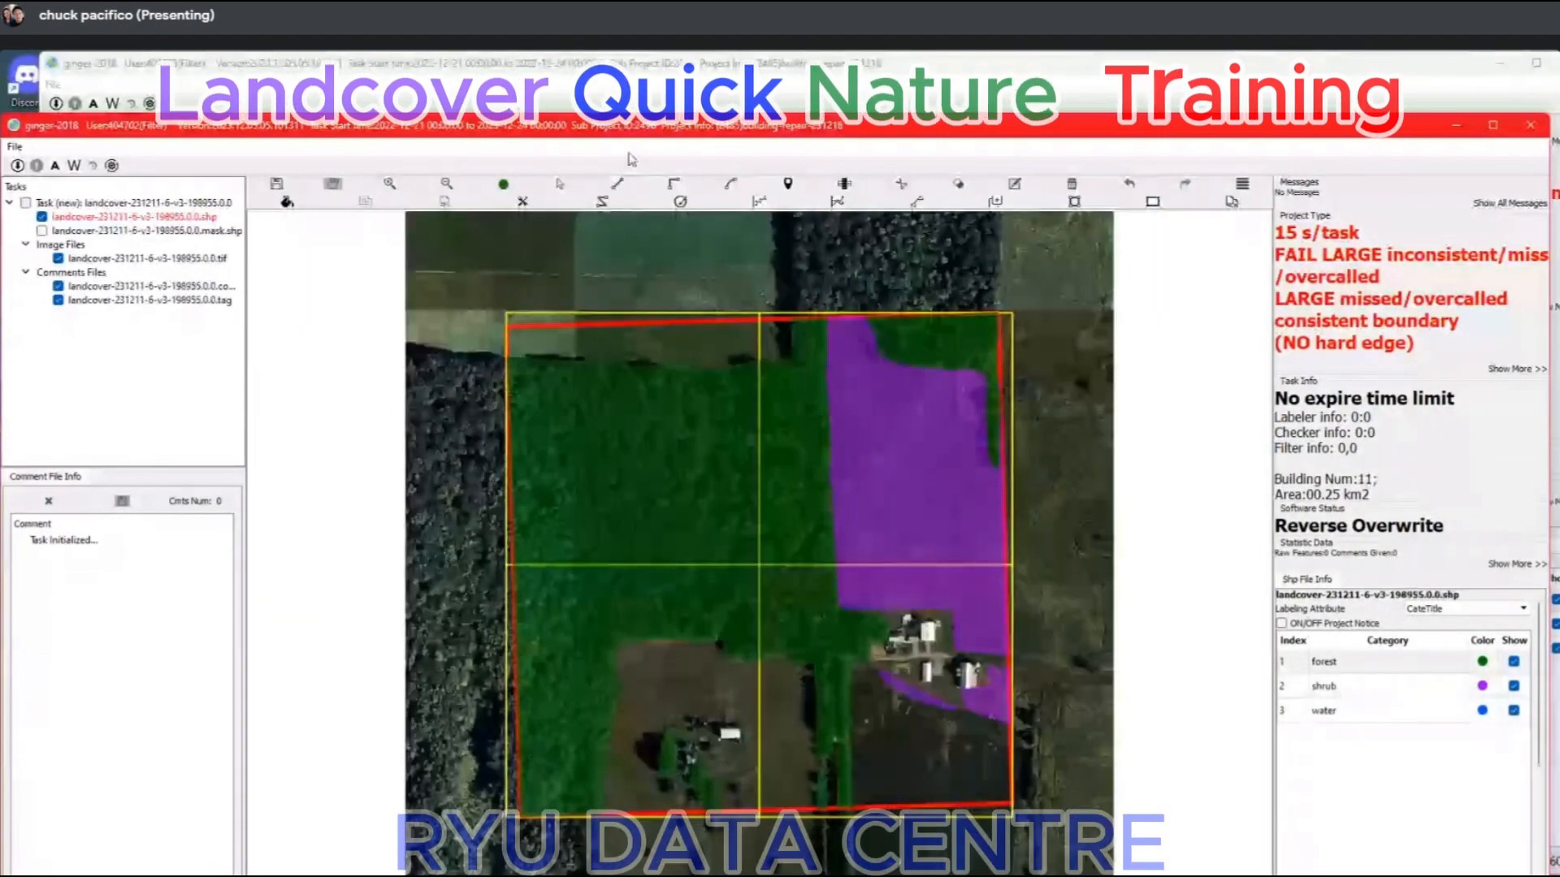
In task landcover-231211-6-v3-198955, compare the shrub labels with the imagery and delete the large field polygon and the thin strip south of the buildings.
scroll(894, 500, "up", 2)
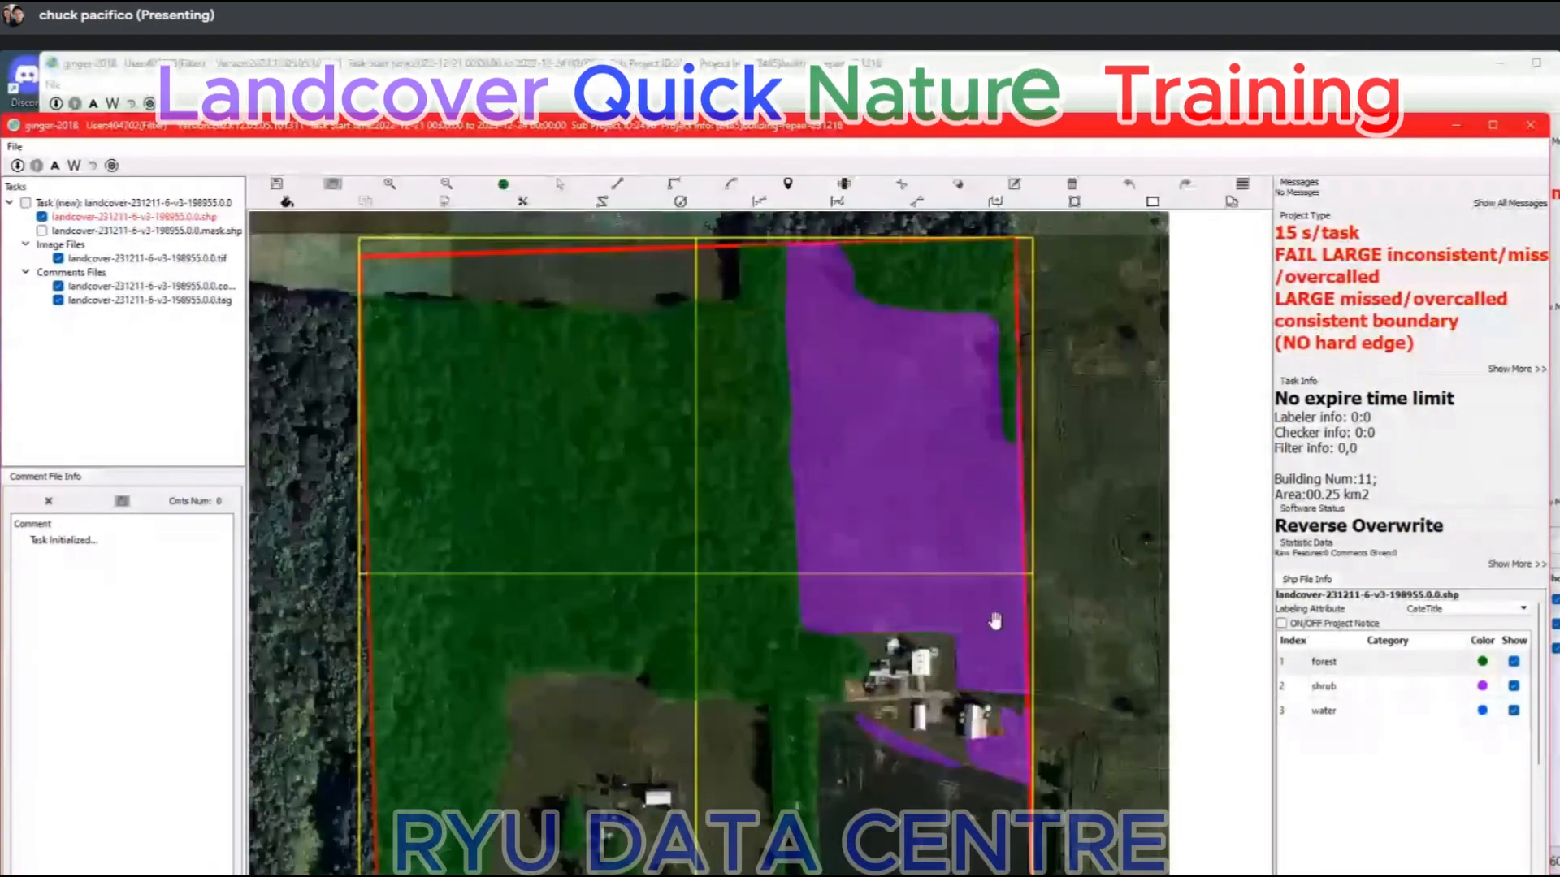
scroll(1019, 408, "up", 2)
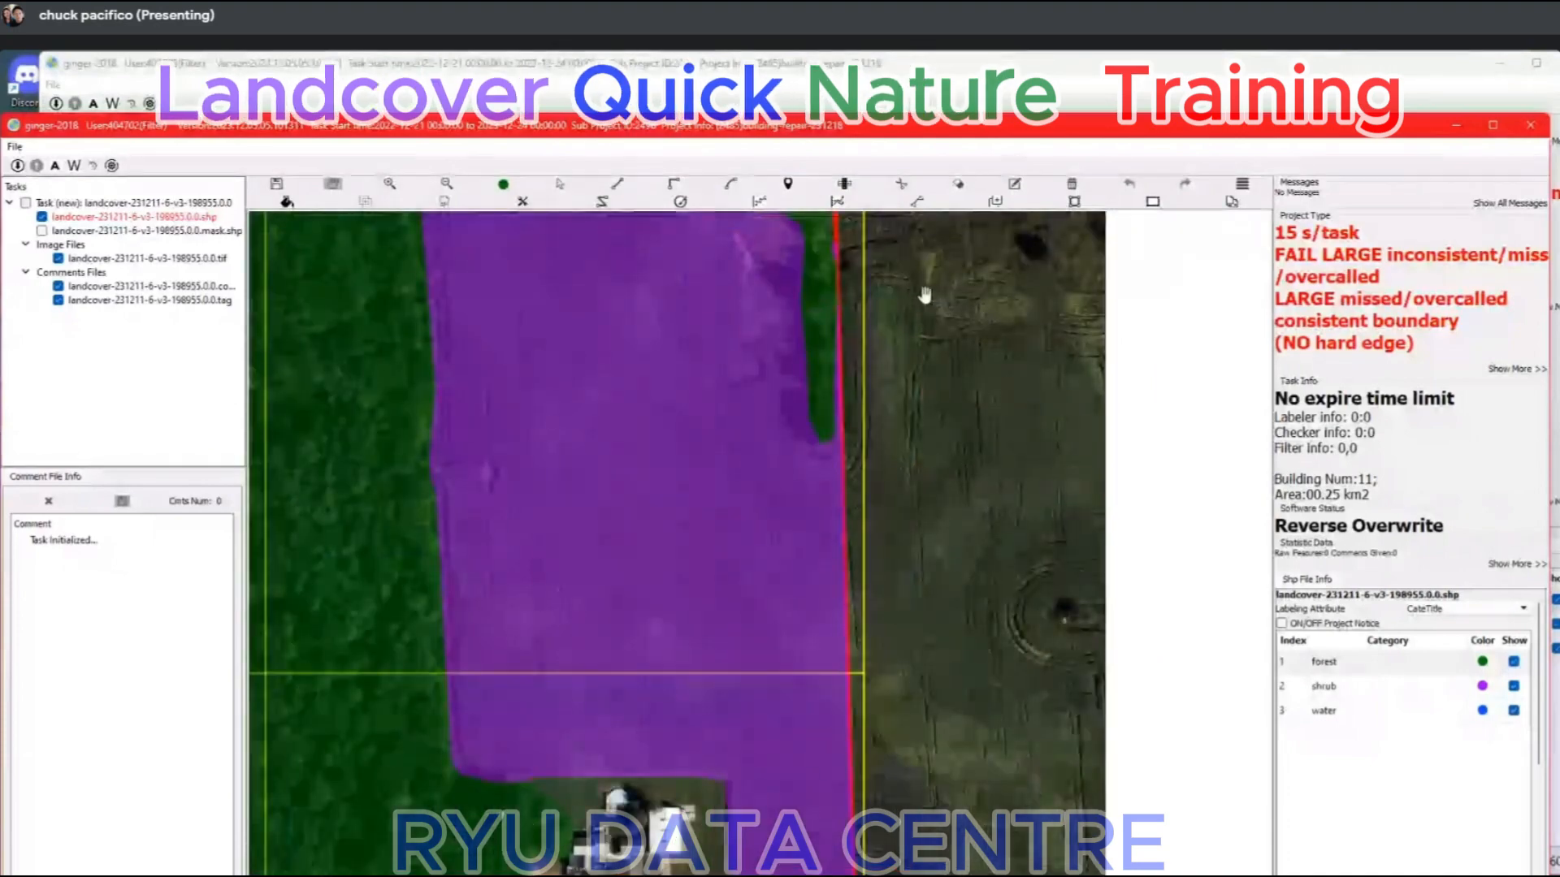
scroll(967, 395, "down", 3)
key("space")
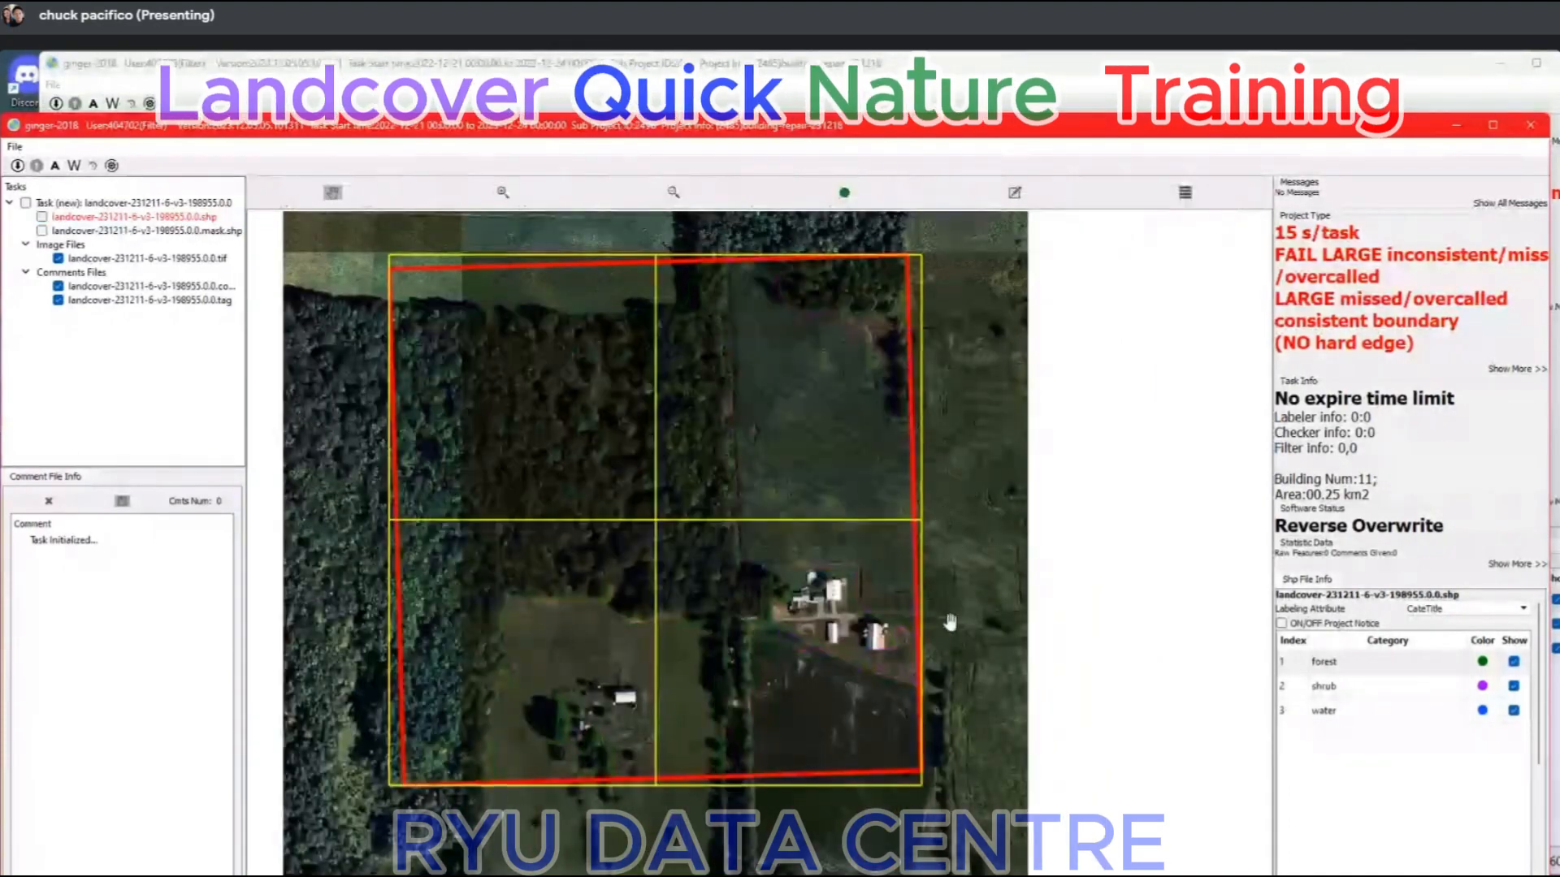
scroll(944, 569, "up", 2)
key("space")
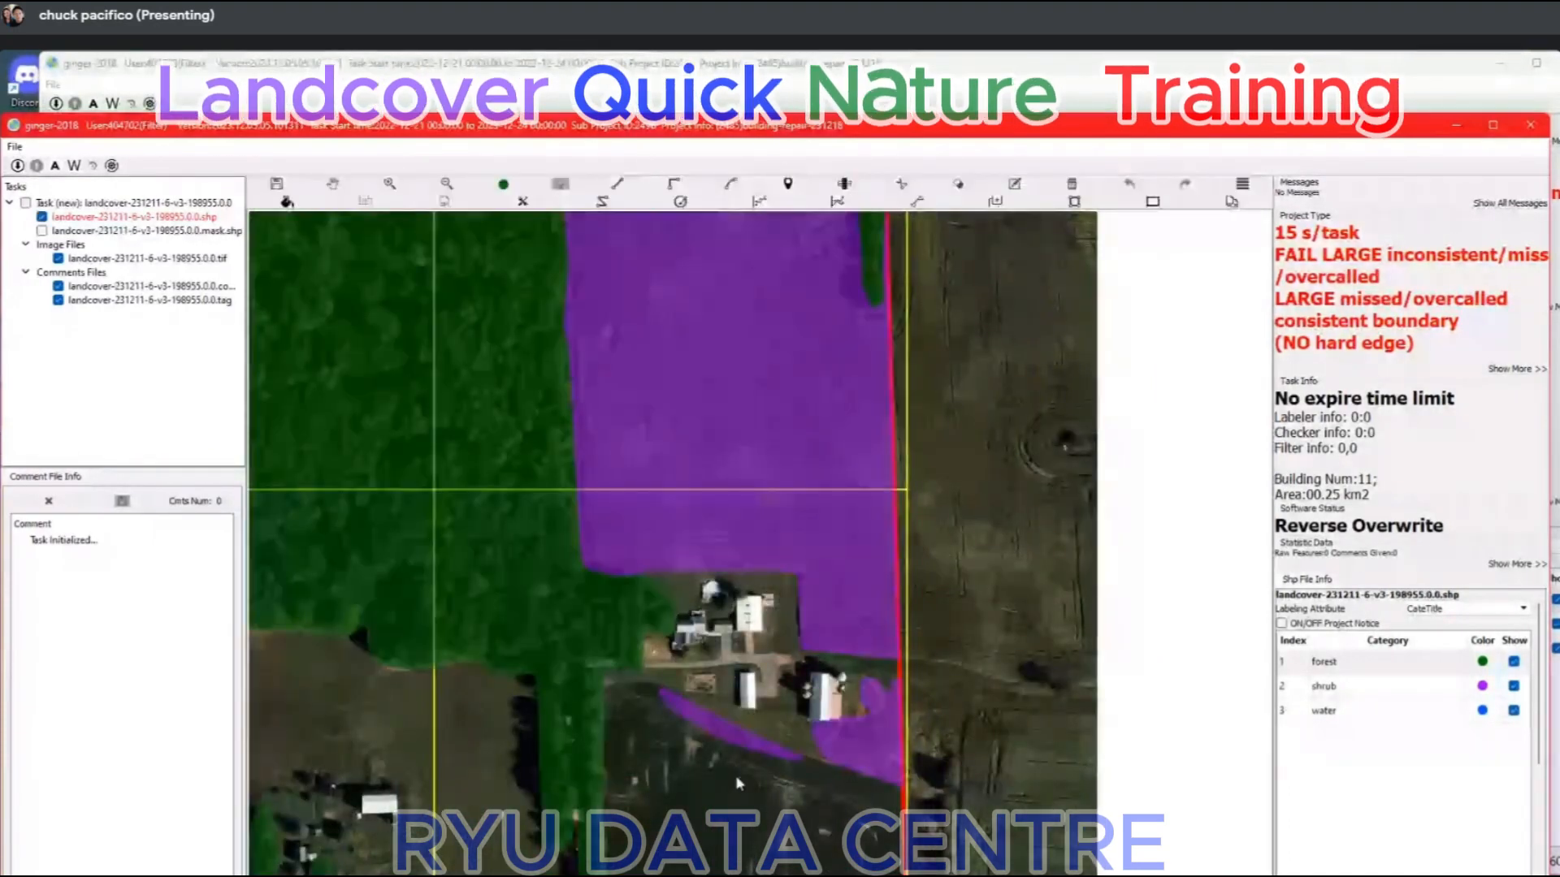
scroll(897, 463, "down", 2)
scroll(895, 324, "up", 4)
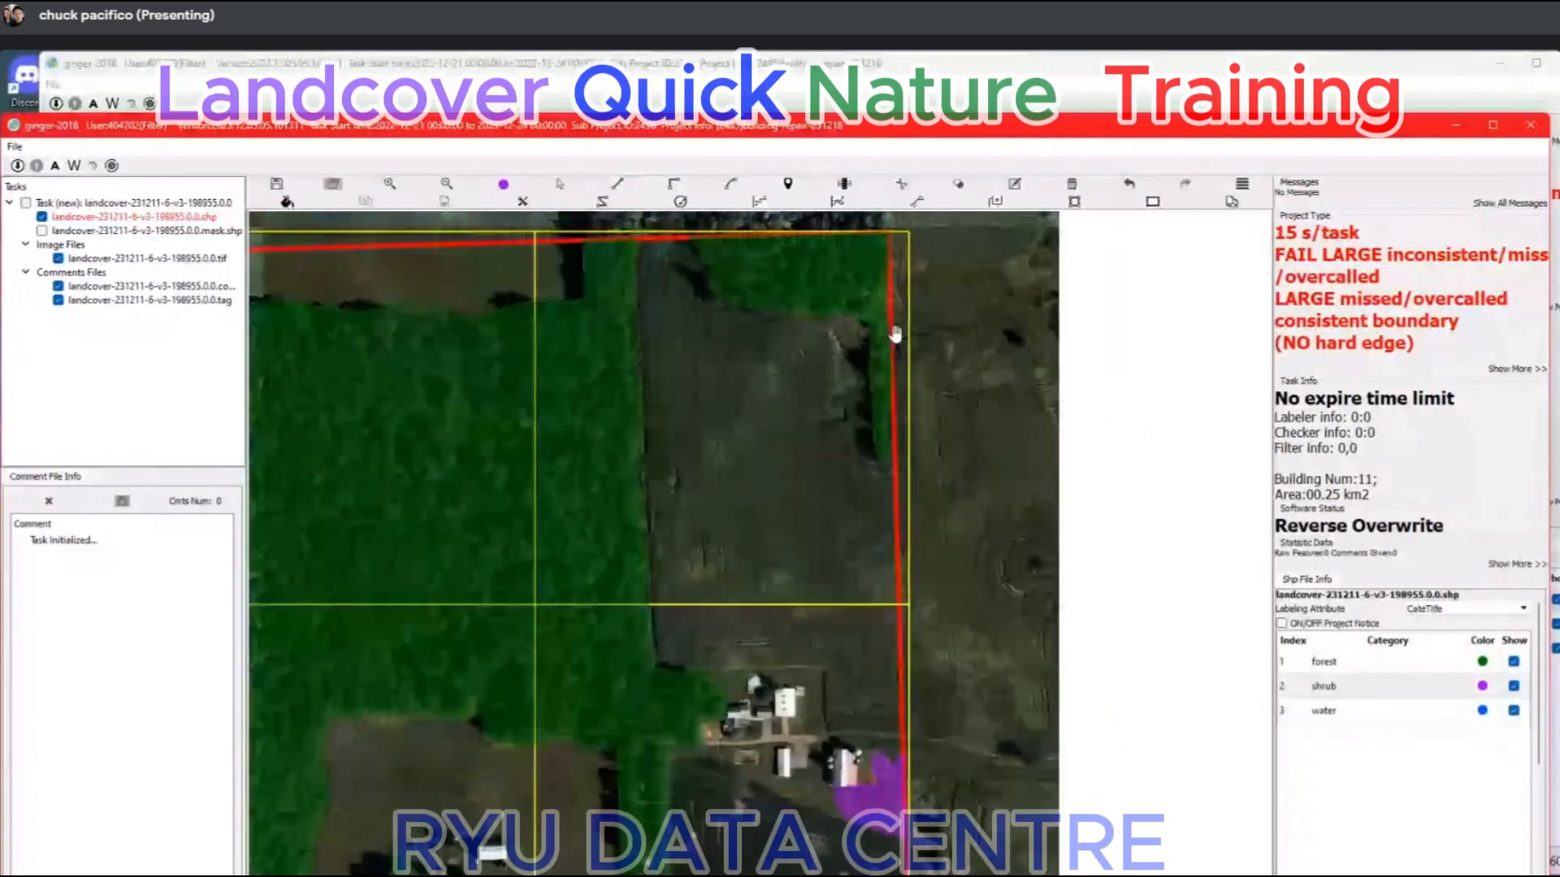
scroll(886, 358, "down", 1)
scroll(942, 479, "down", 2)
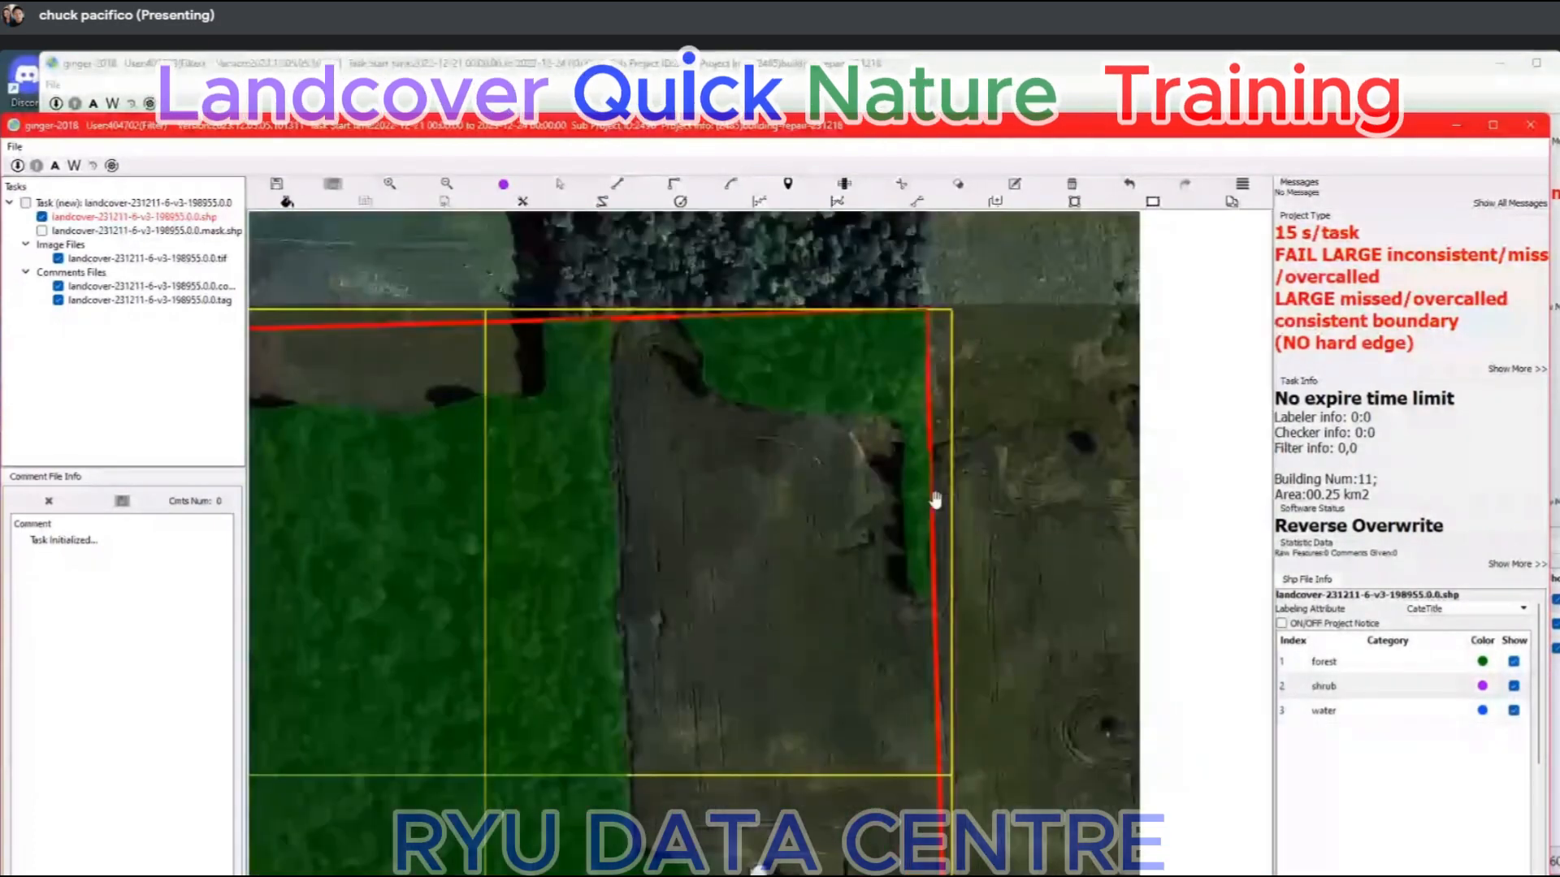
Examine the remaining shrub patch beside the barn on the eastern boundary by hiding and showing the labels.
scroll(935, 499, "down", 2)
scroll(734, 249, "up", 3)
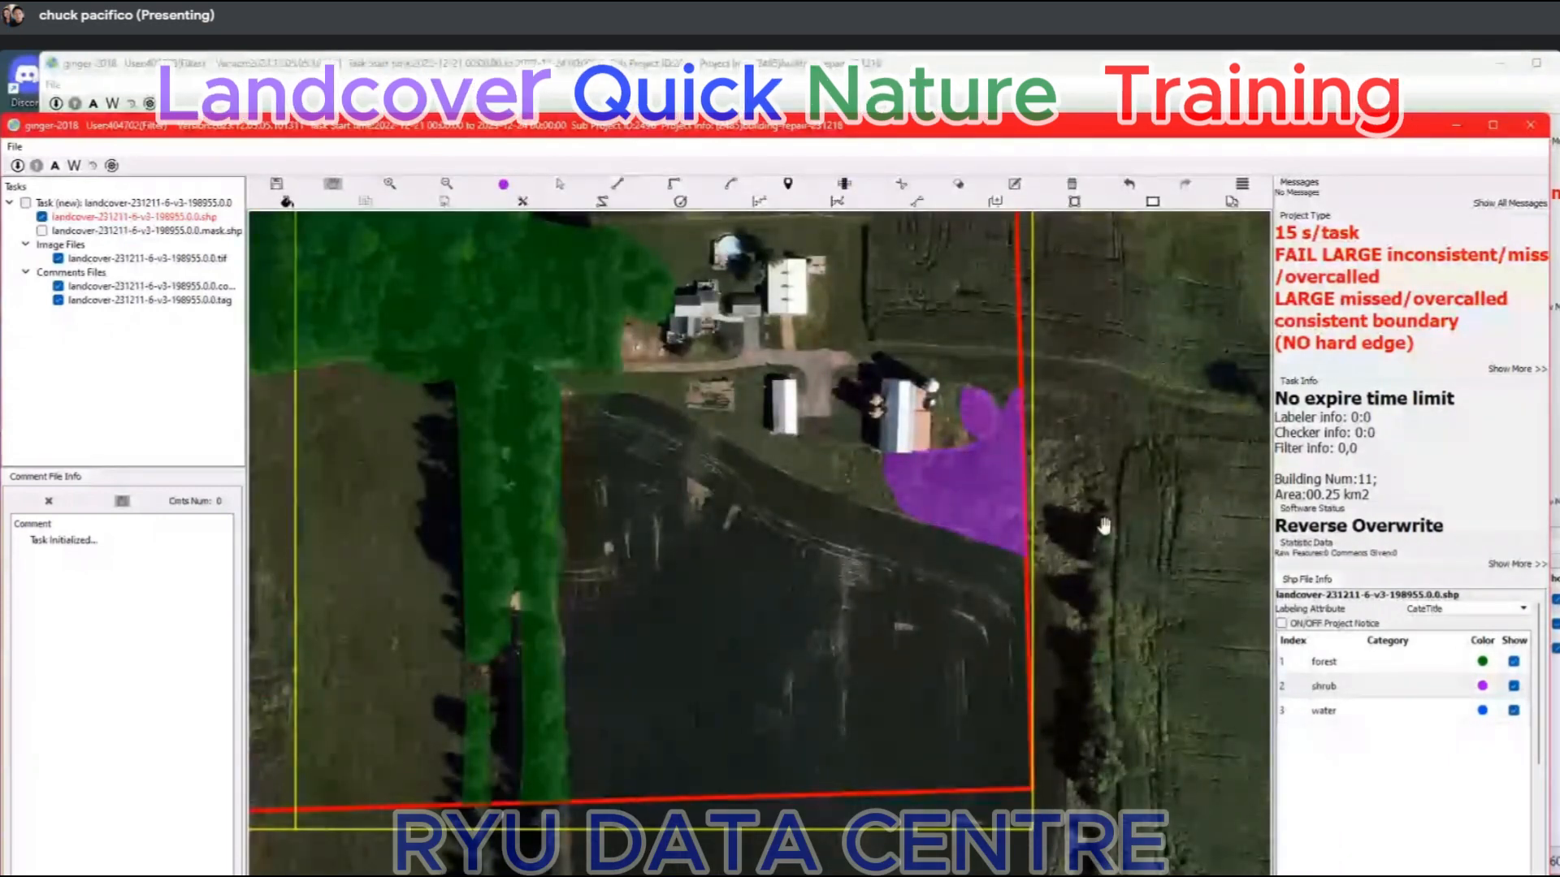
key("space")
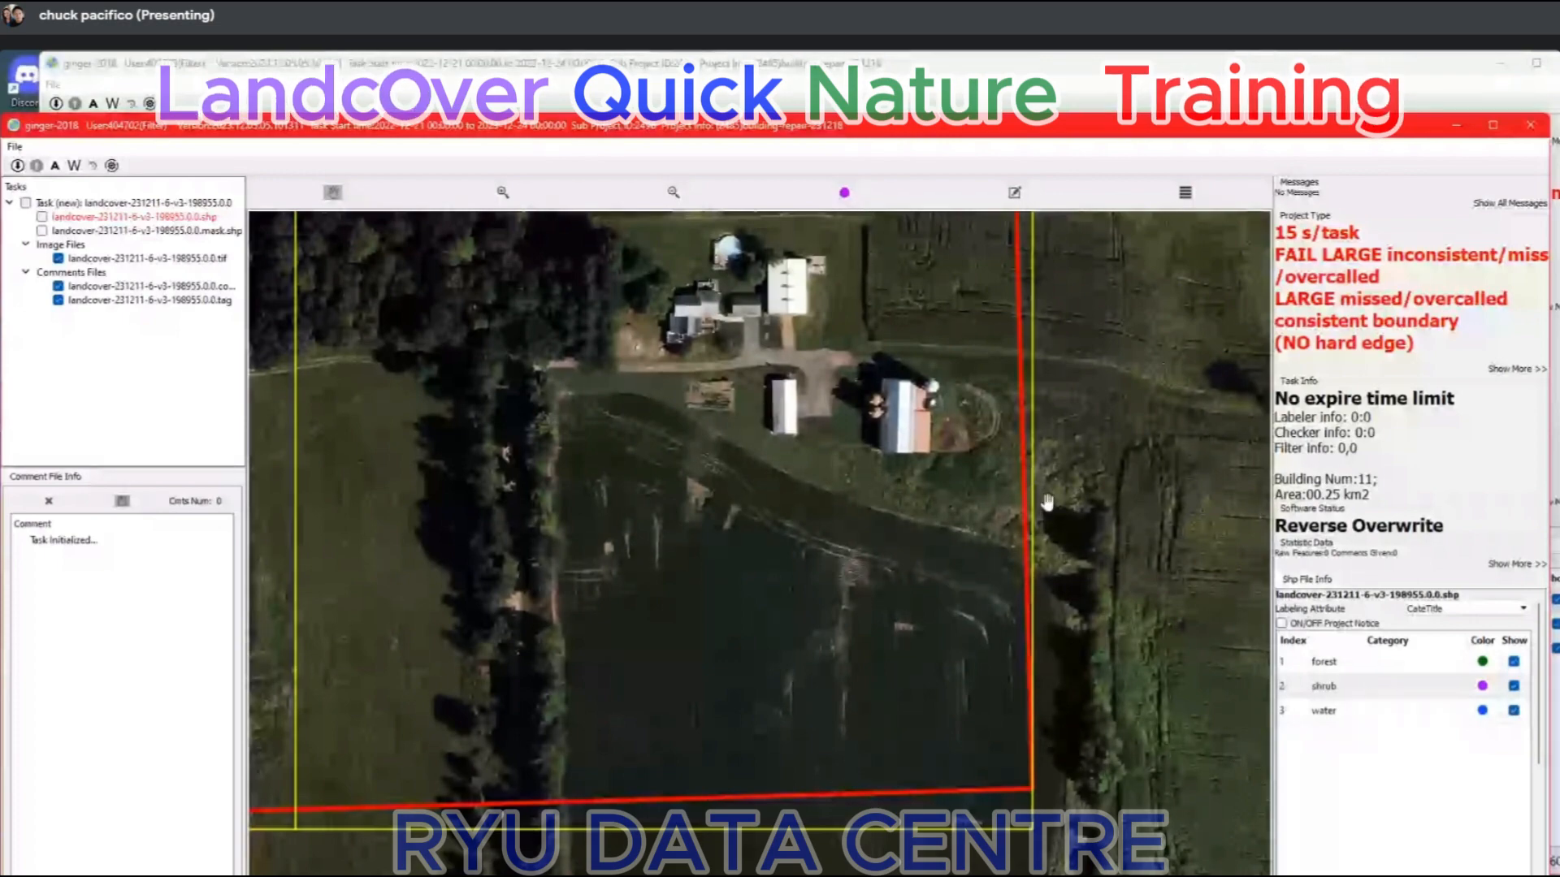
key("space")
scroll(970, 449, "up", 2)
key("space")
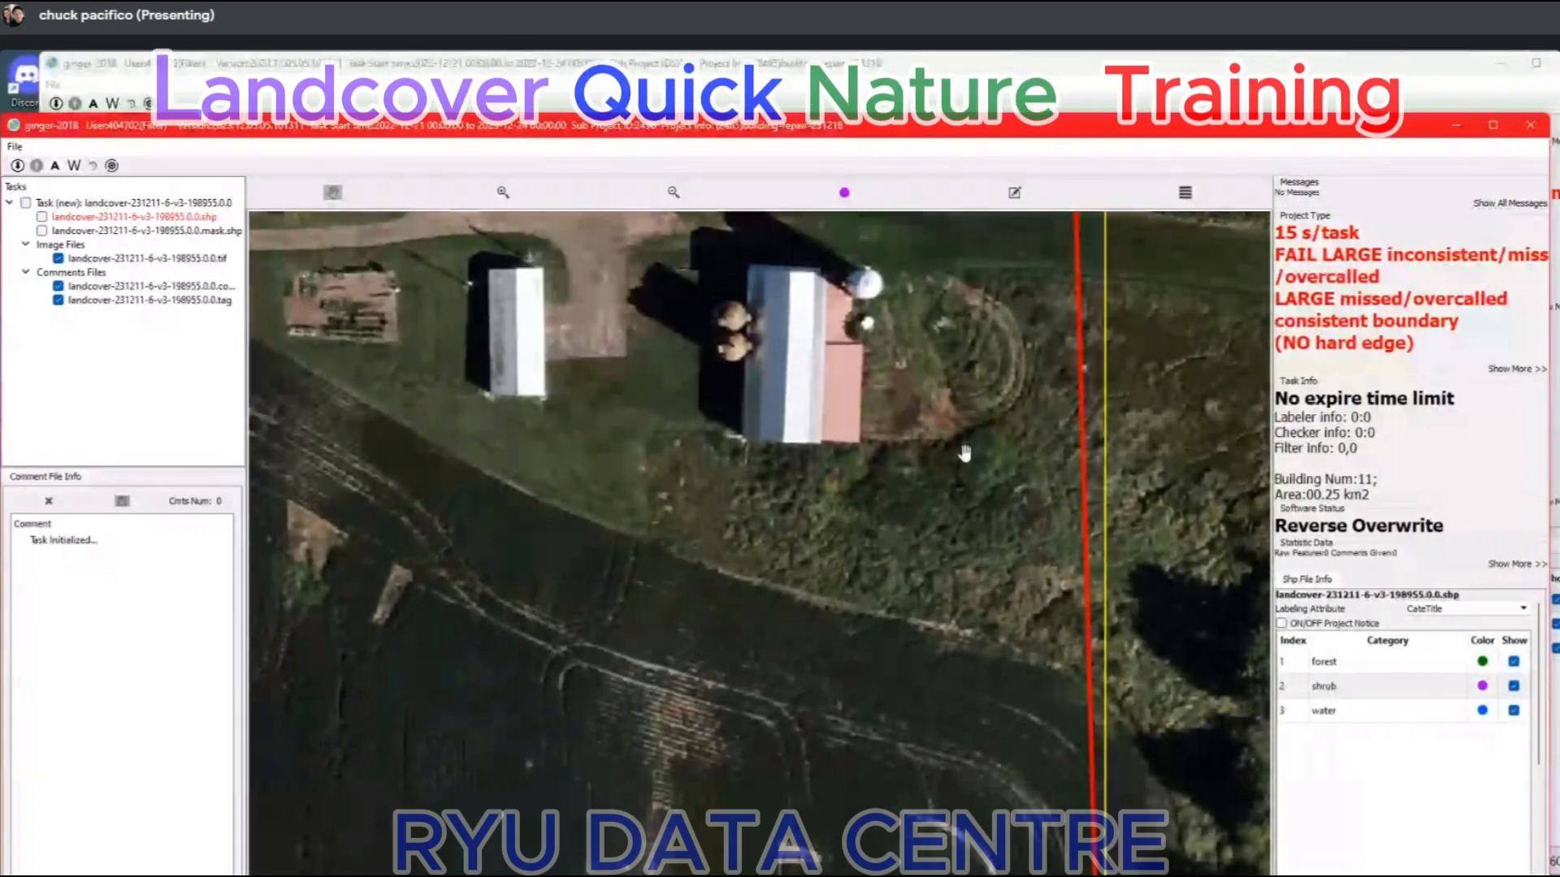
scroll(1032, 528, "down", 1)
key("space")
scroll(1032, 528, "down", 4)
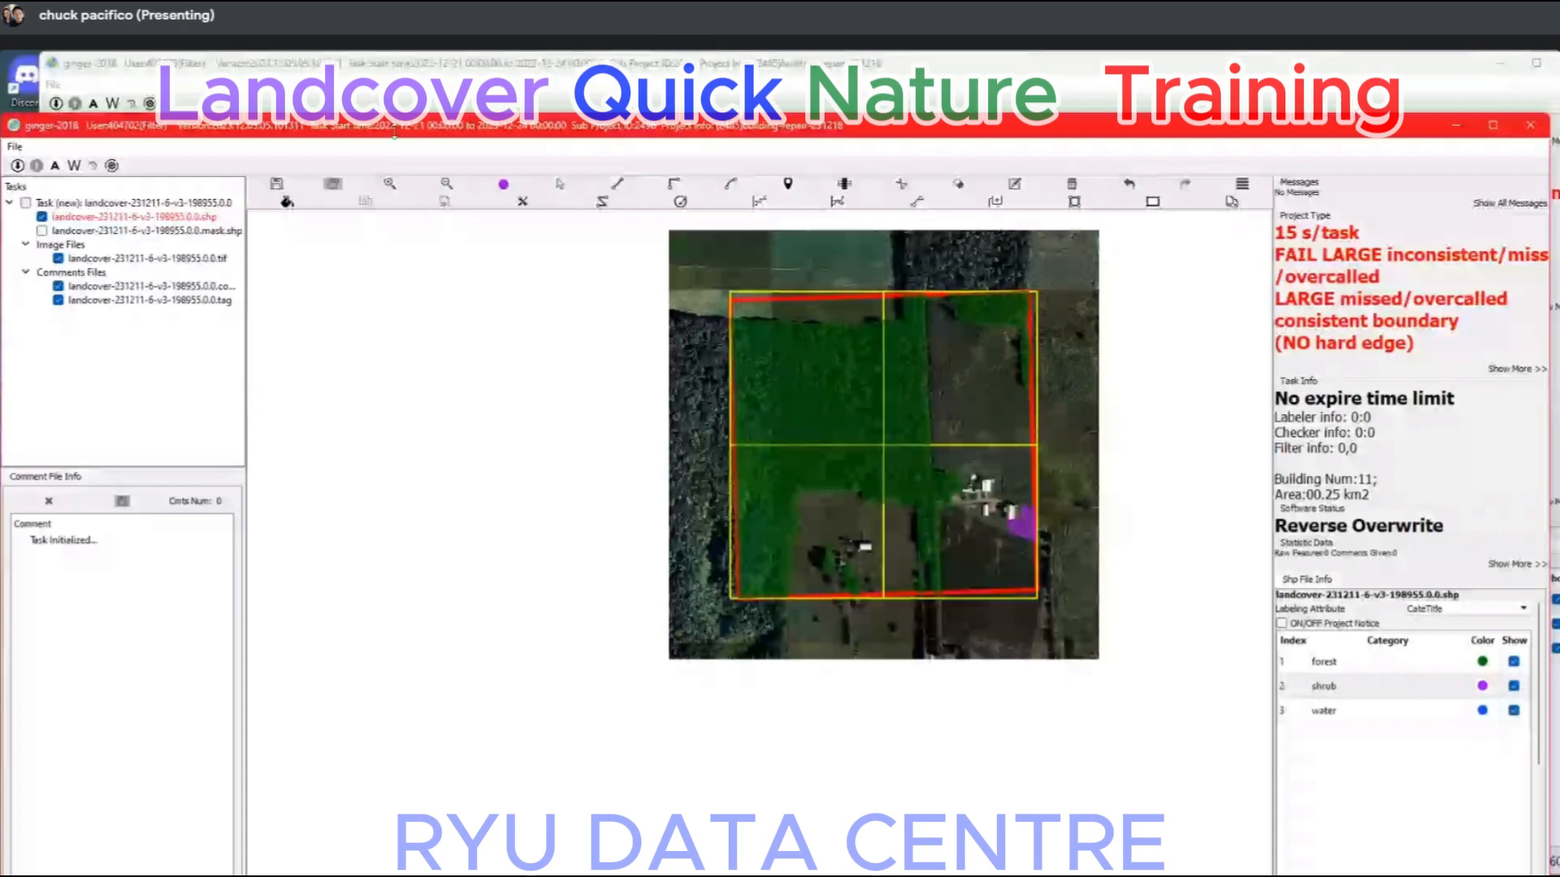
Return to task landcover-231211-6-v3-194426 and examine the neighbour task's shrub shapes, including its northern boundary edge.
key("Return")
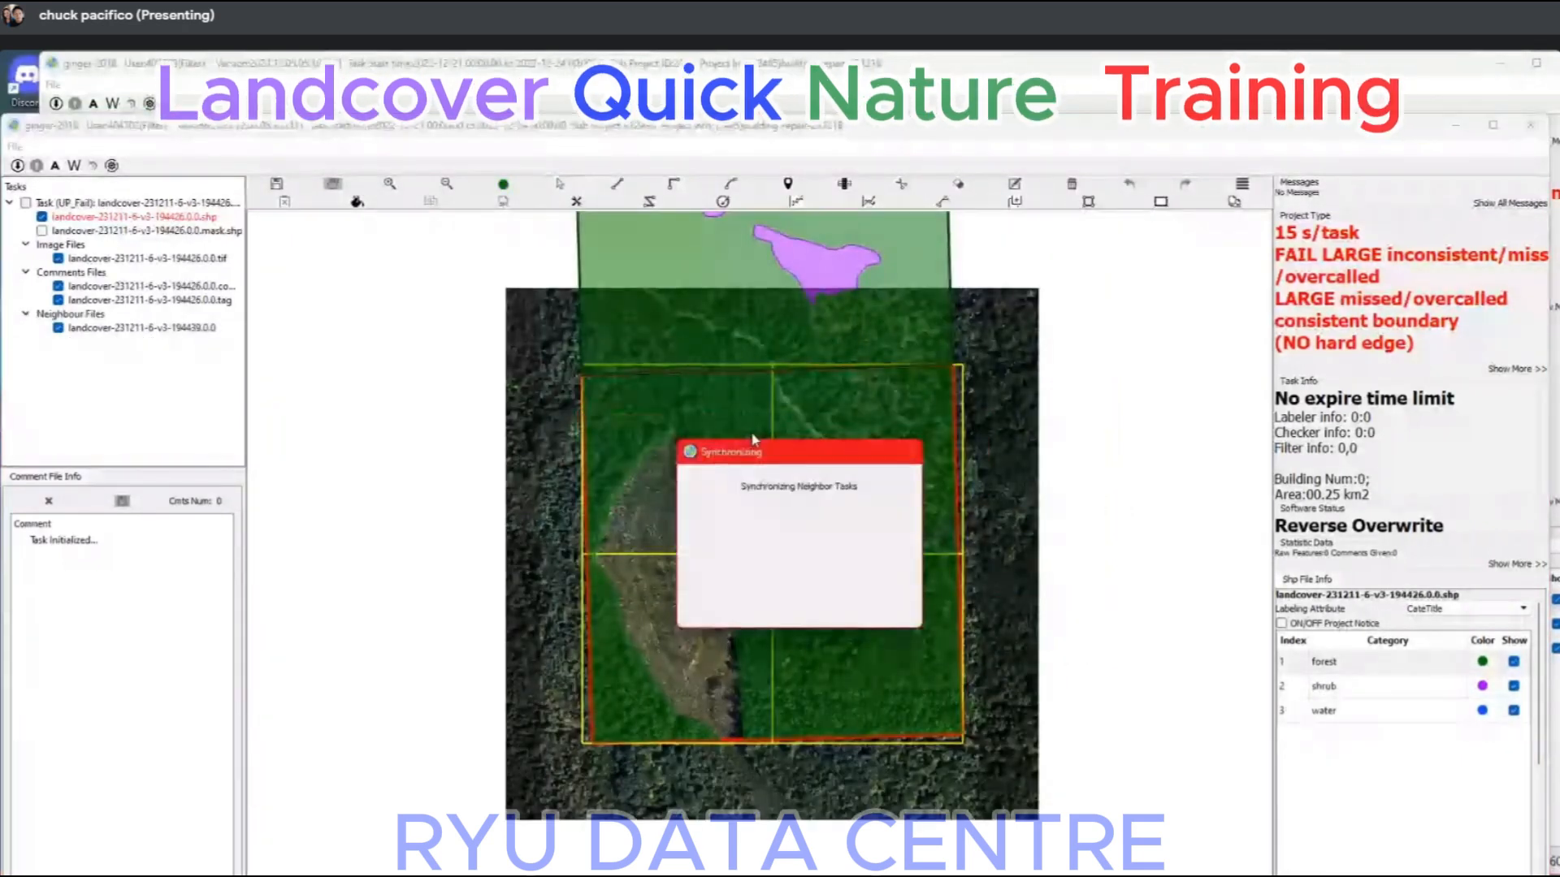
scroll(806, 250, "up", 1)
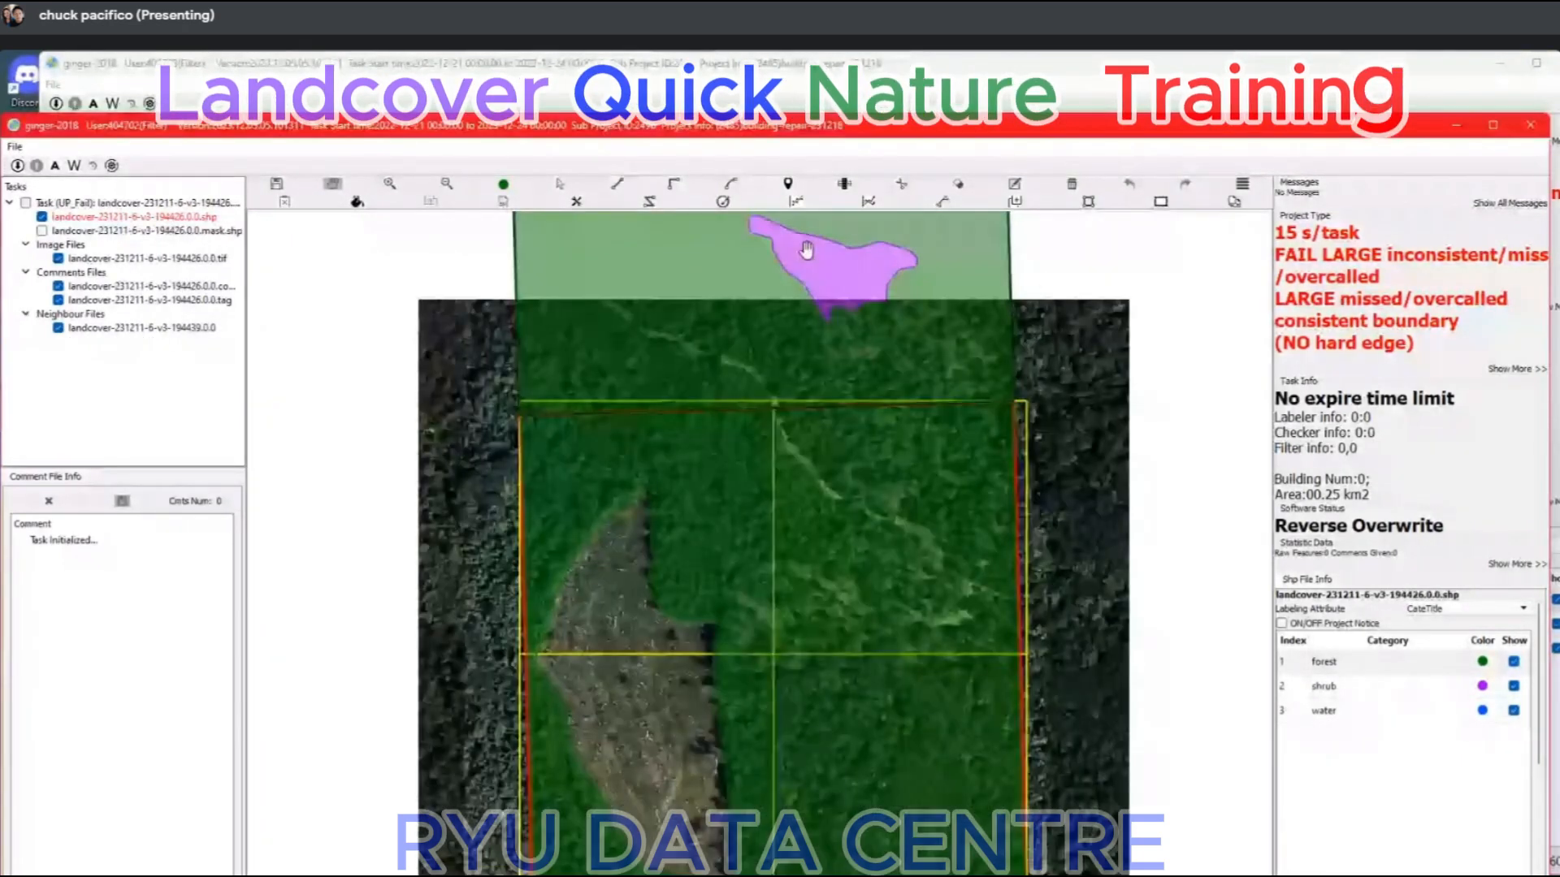
scroll(806, 250, "up", 2)
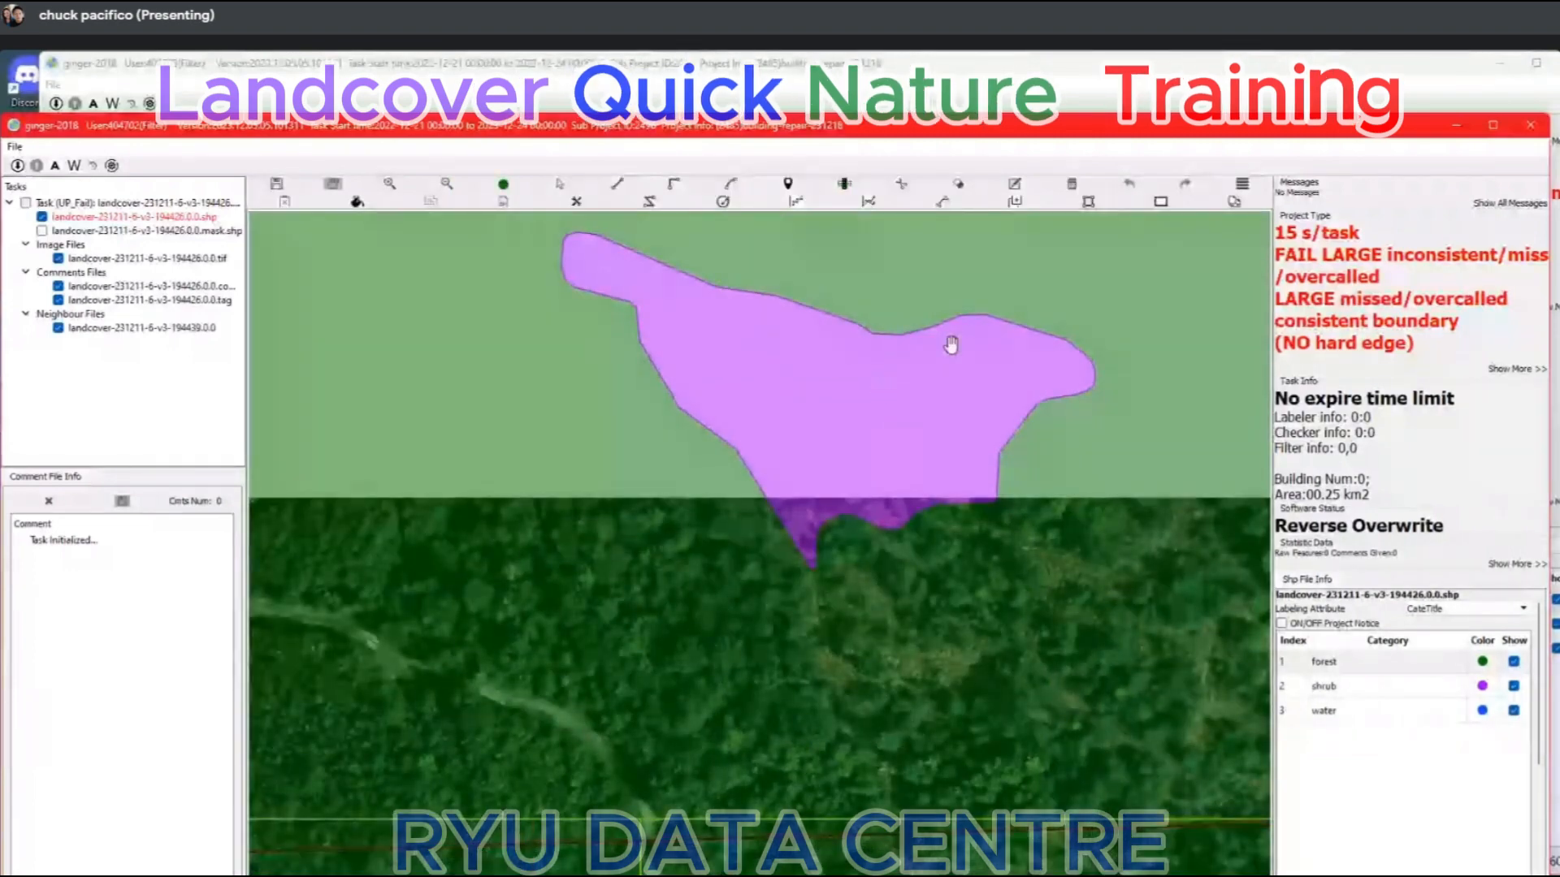
scroll(940, 481, "down", 3)
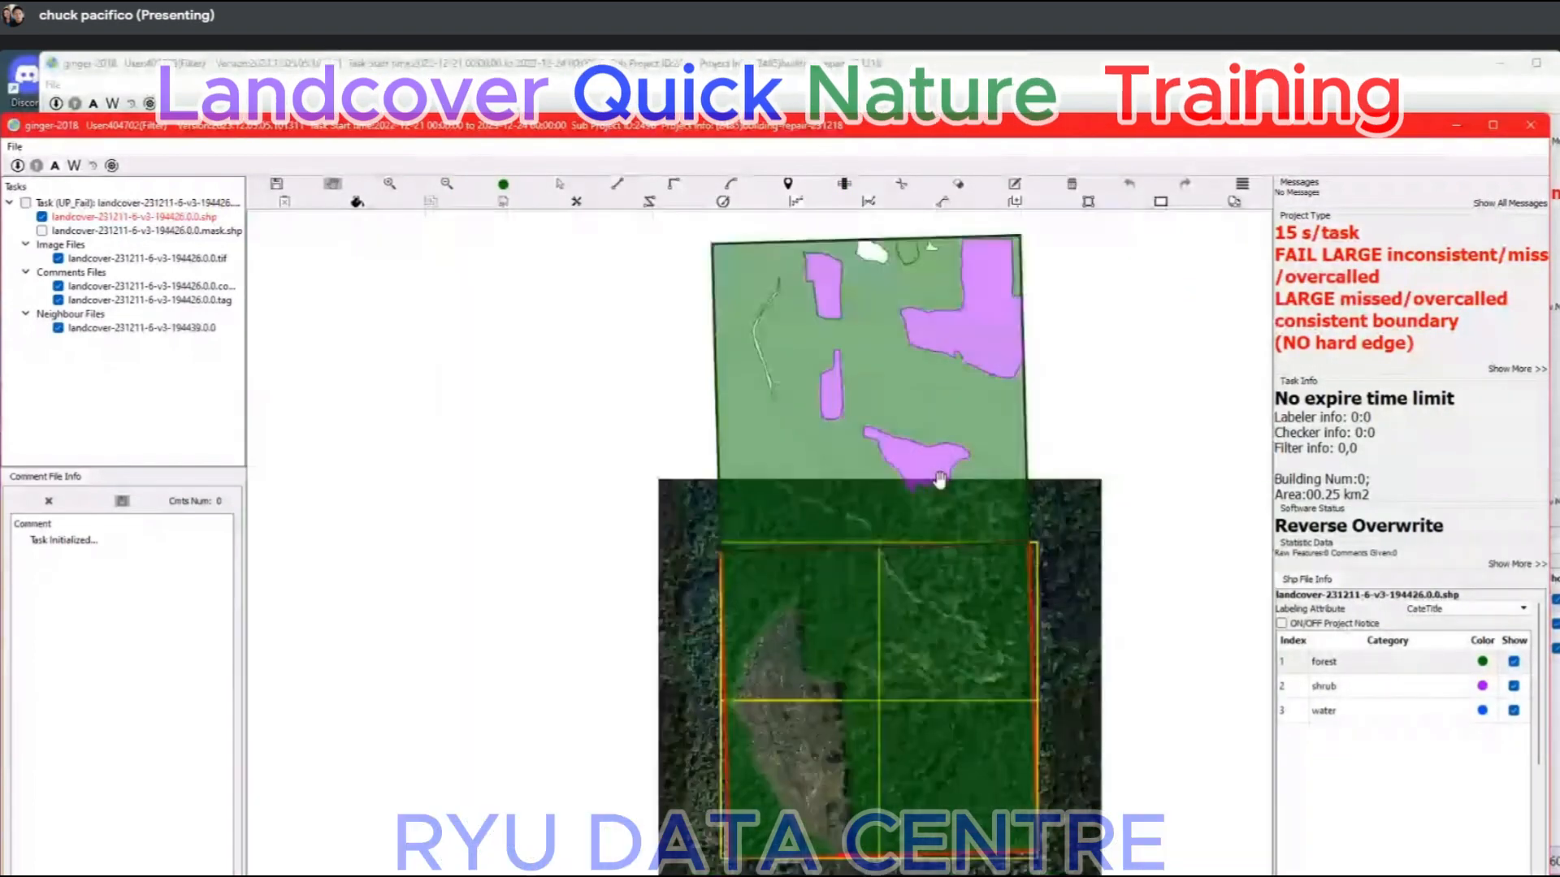
scroll(1016, 219, "up", 3)
scroll(1023, 236, "up", 3)
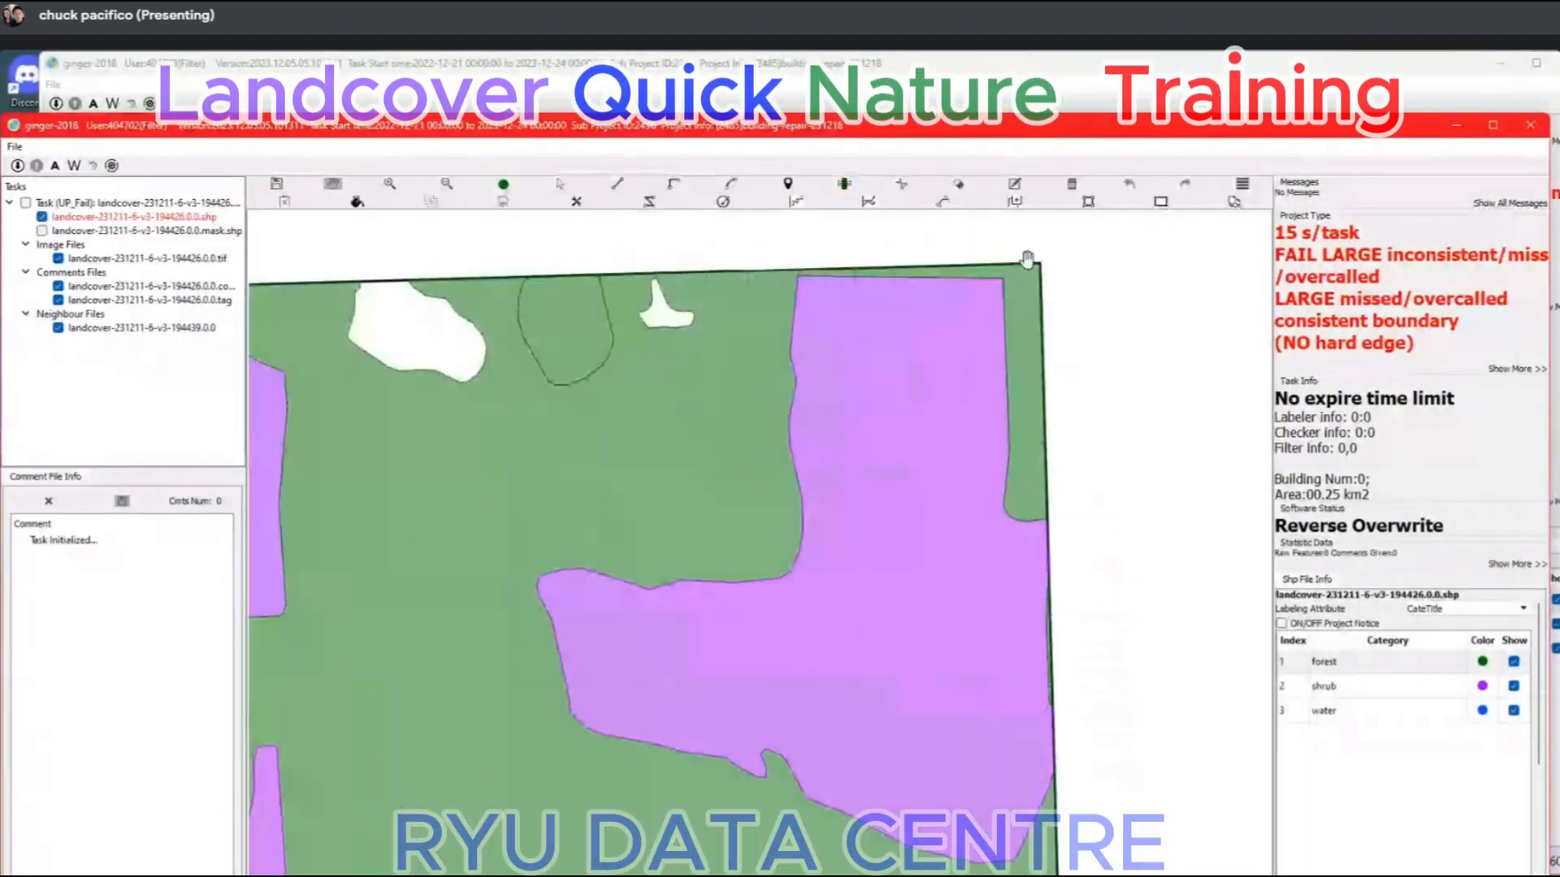
scroll(650, 307, "up", 2)
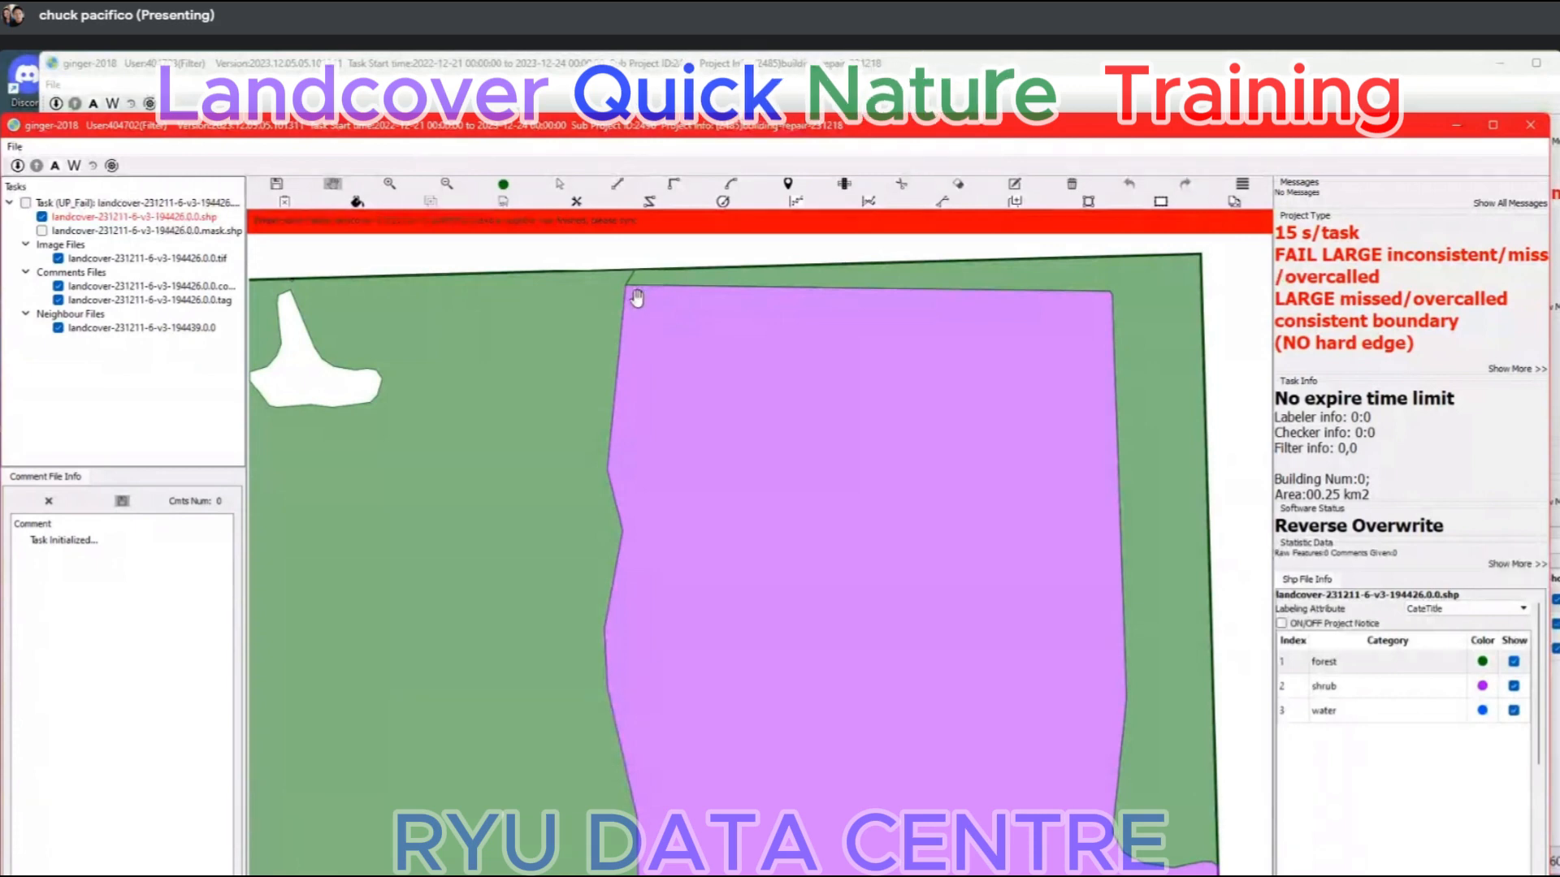
scroll(756, 373, "down", 2)
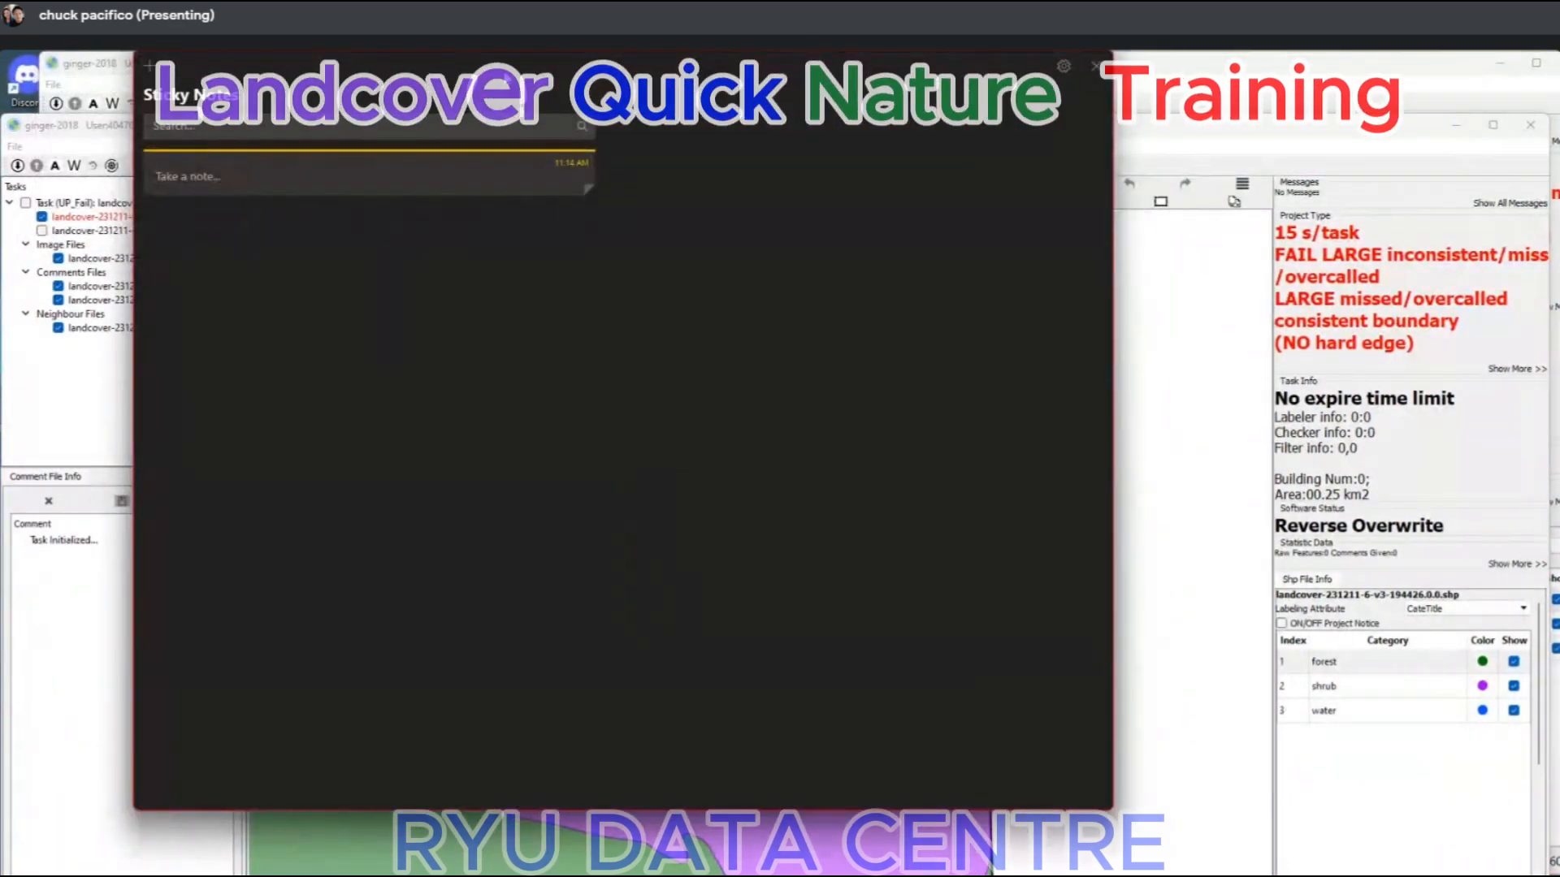
In Sticky Notes, create a new note beside the map, close the notes list and enter "landcover" in the note.
left_click_drag(508, 68, 379, 346)
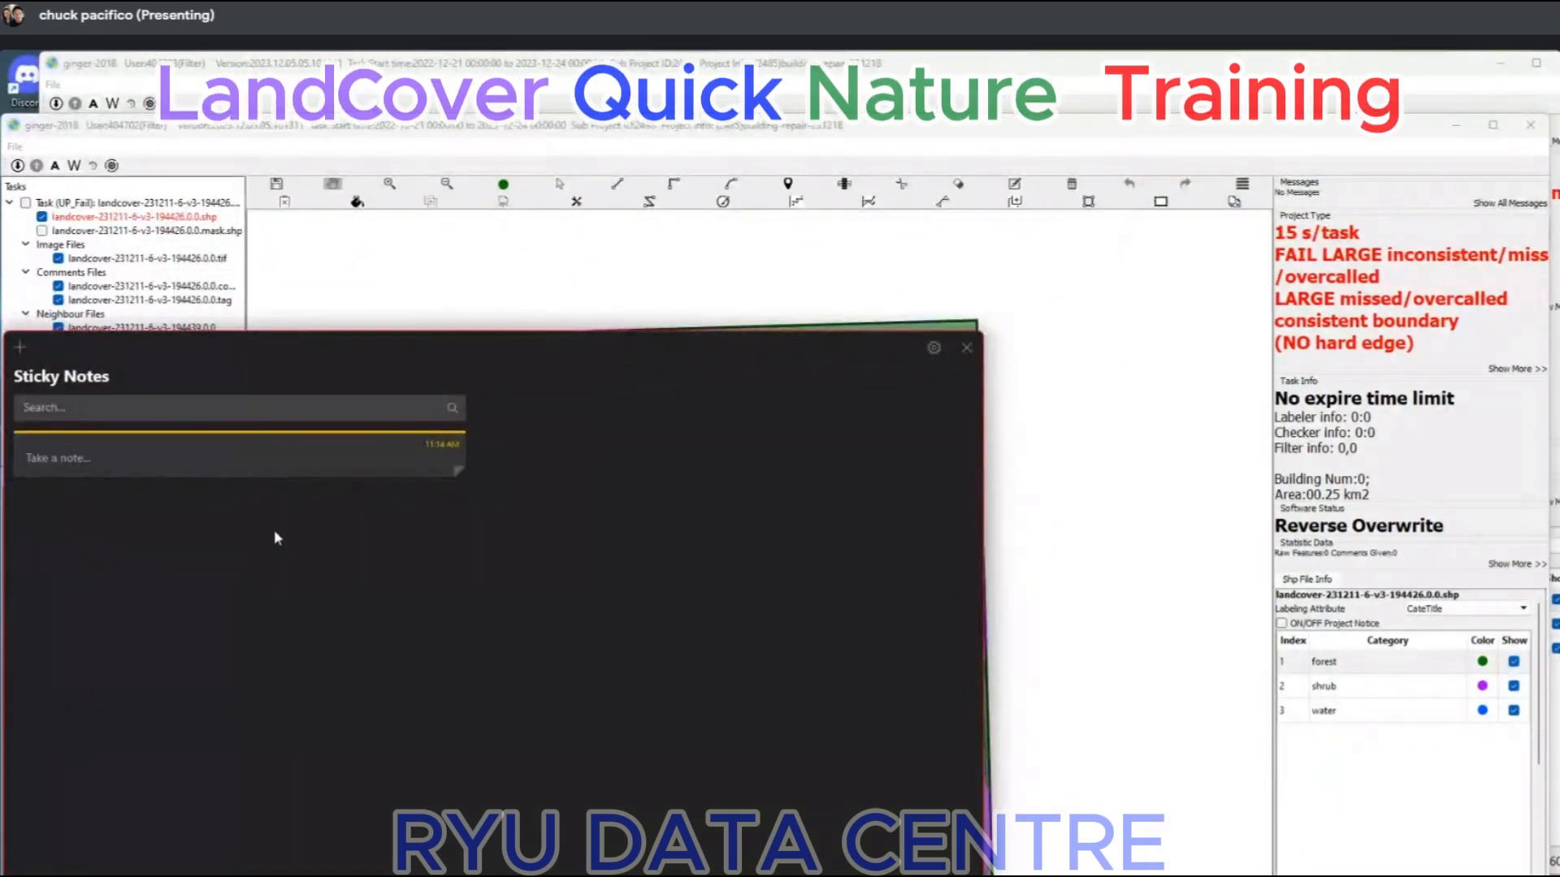
left_click_drag(474, 349, 749, 212)
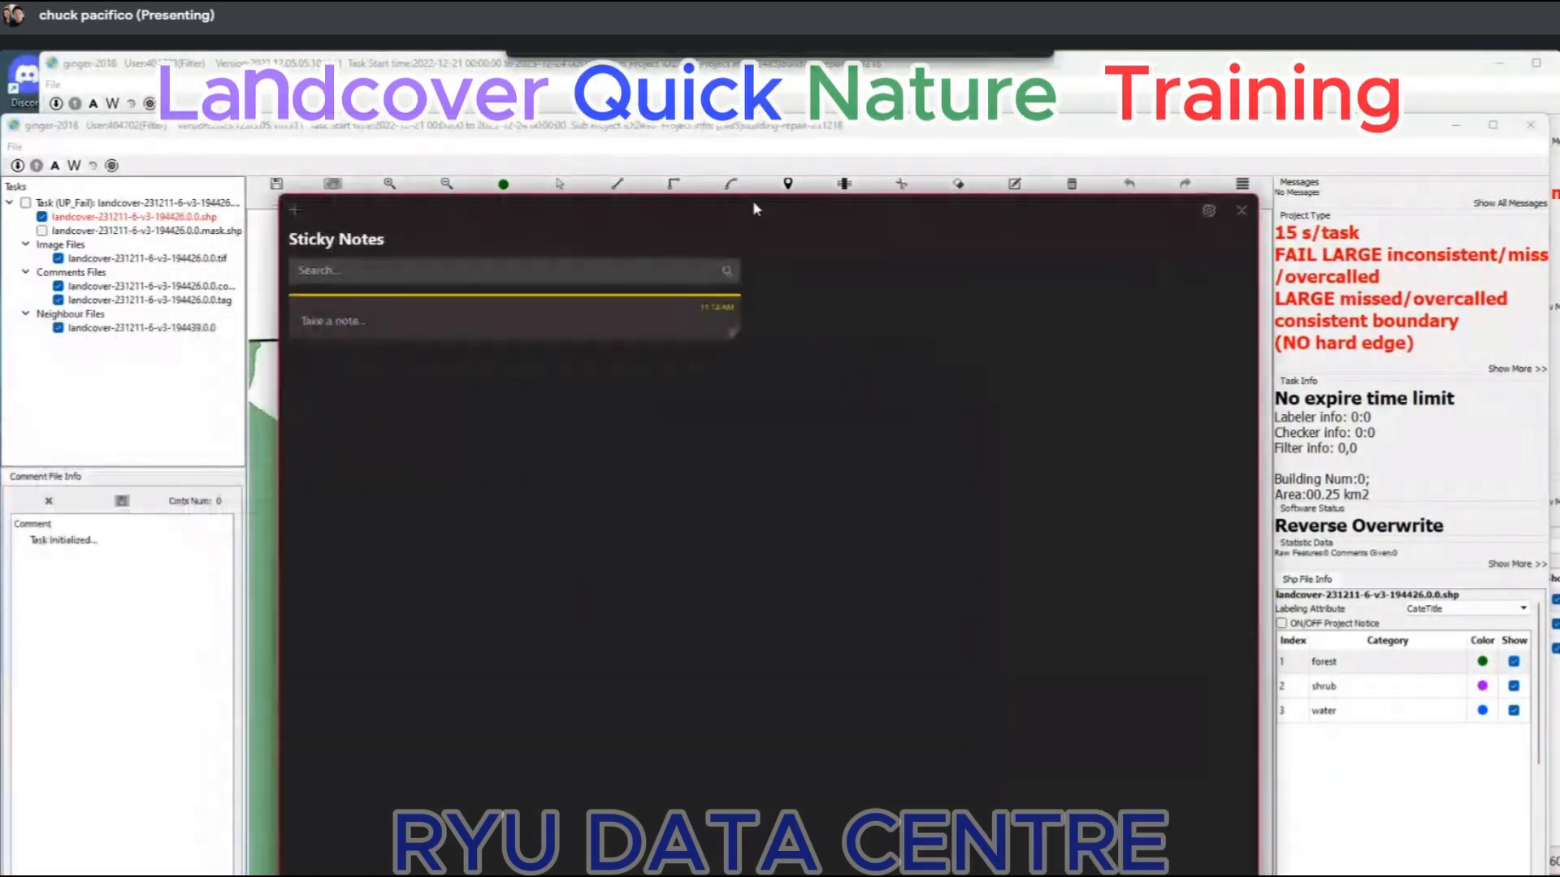
left_click(296, 210)
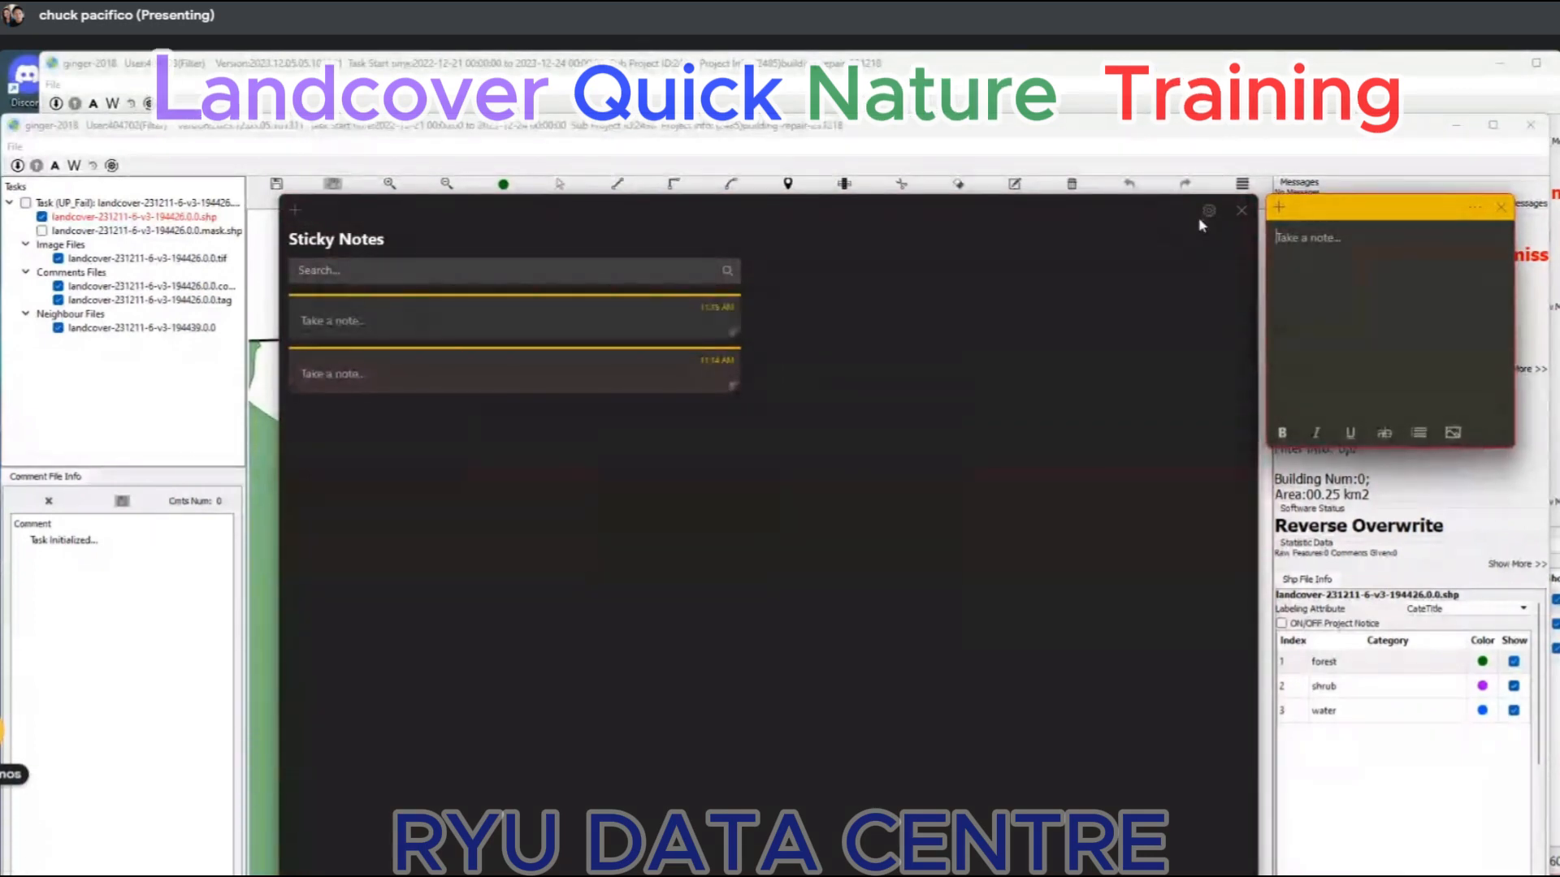
left_click(1242, 210)
left_click_drag(1335, 218, 123, 363)
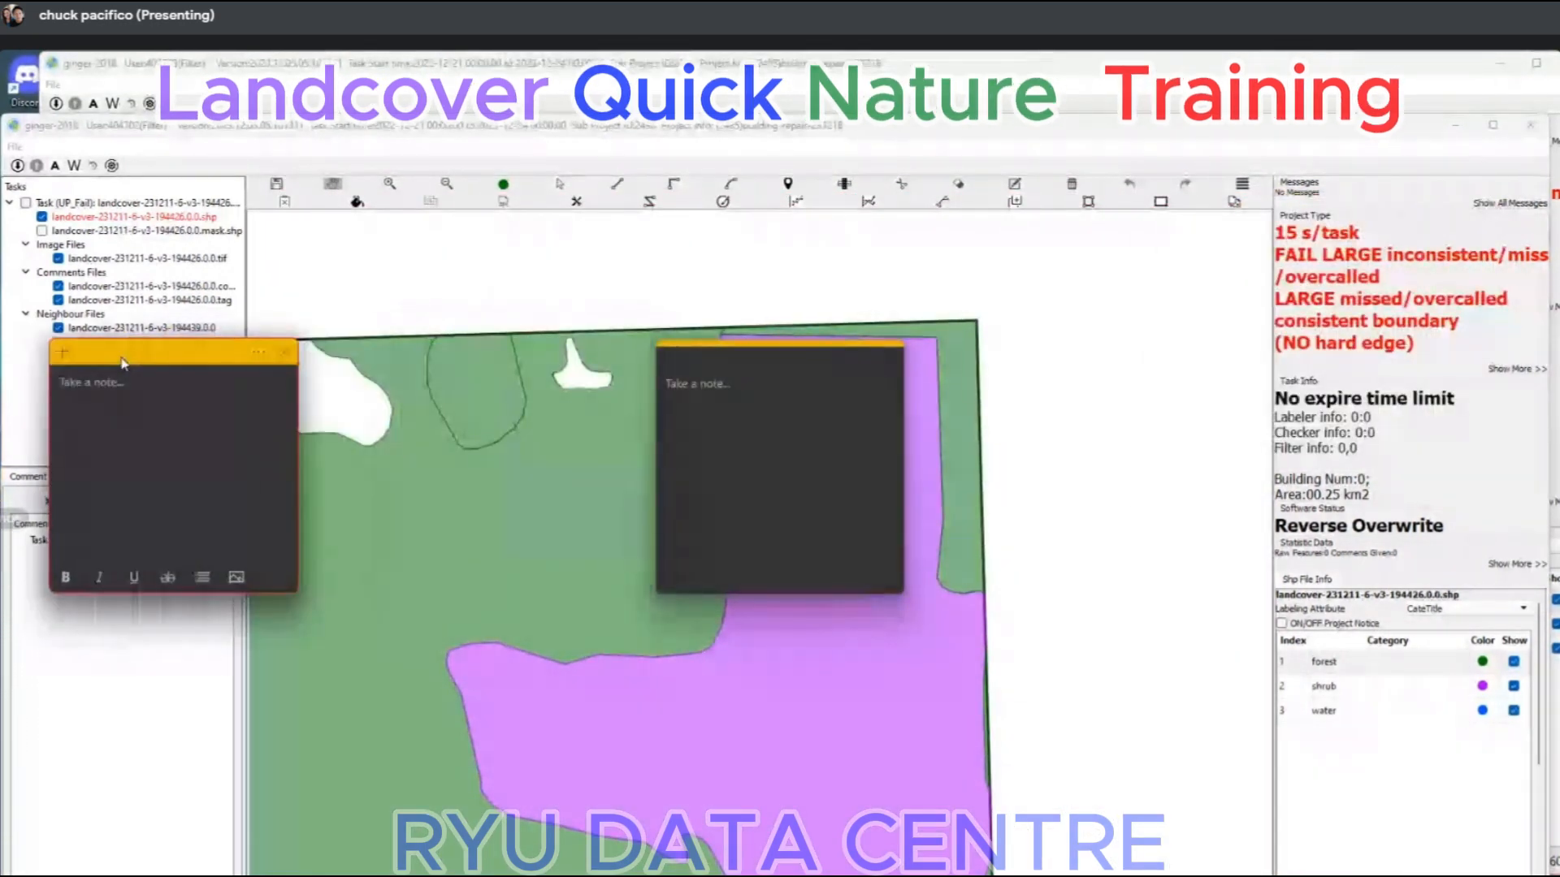
type("landcover")
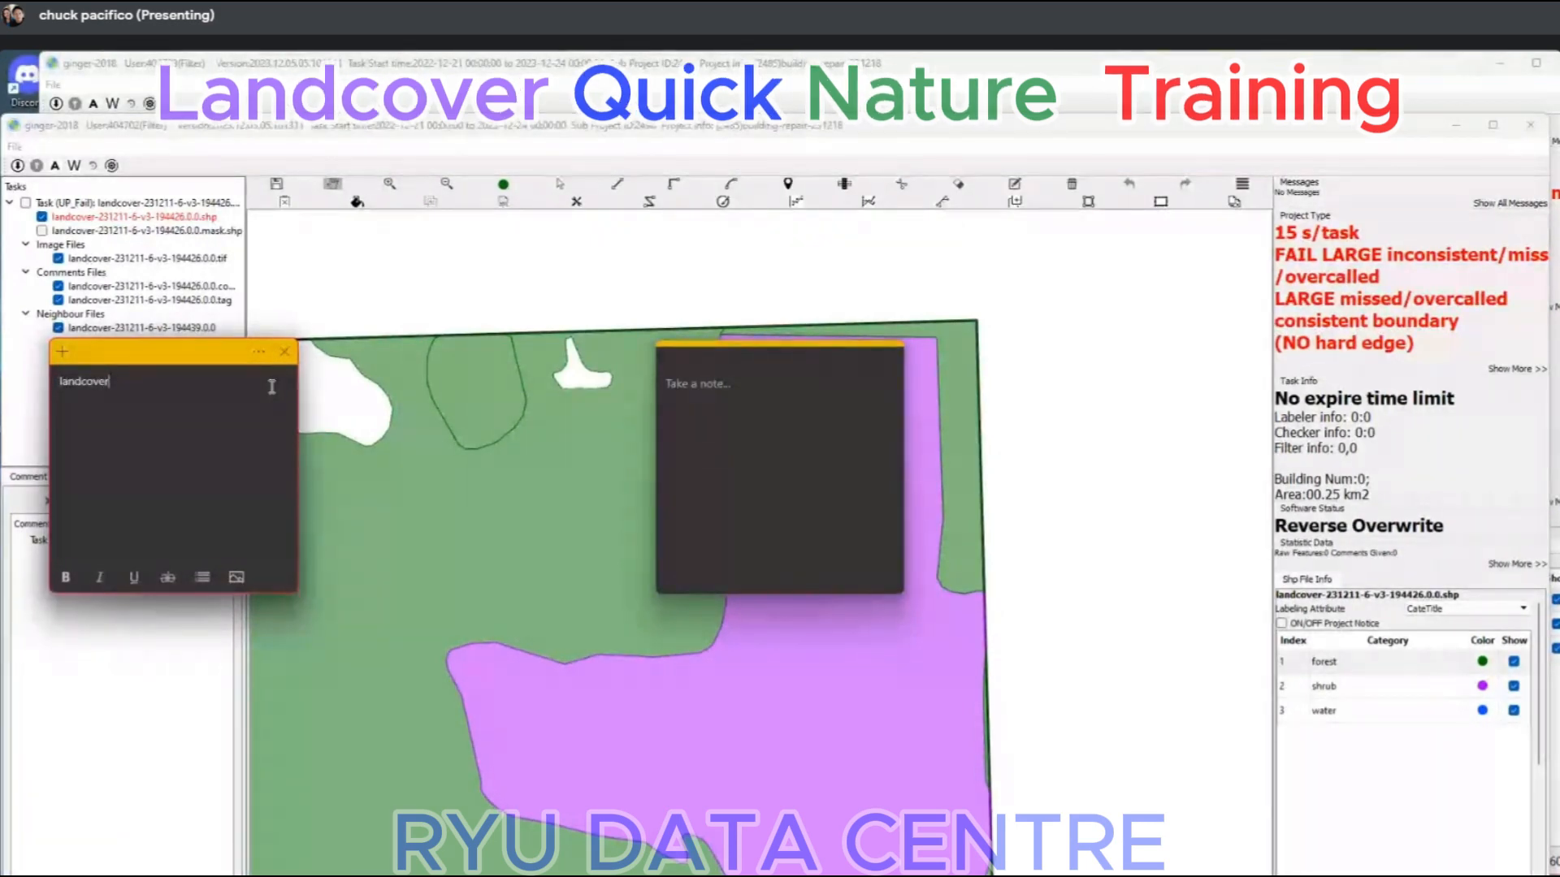
type("-23")
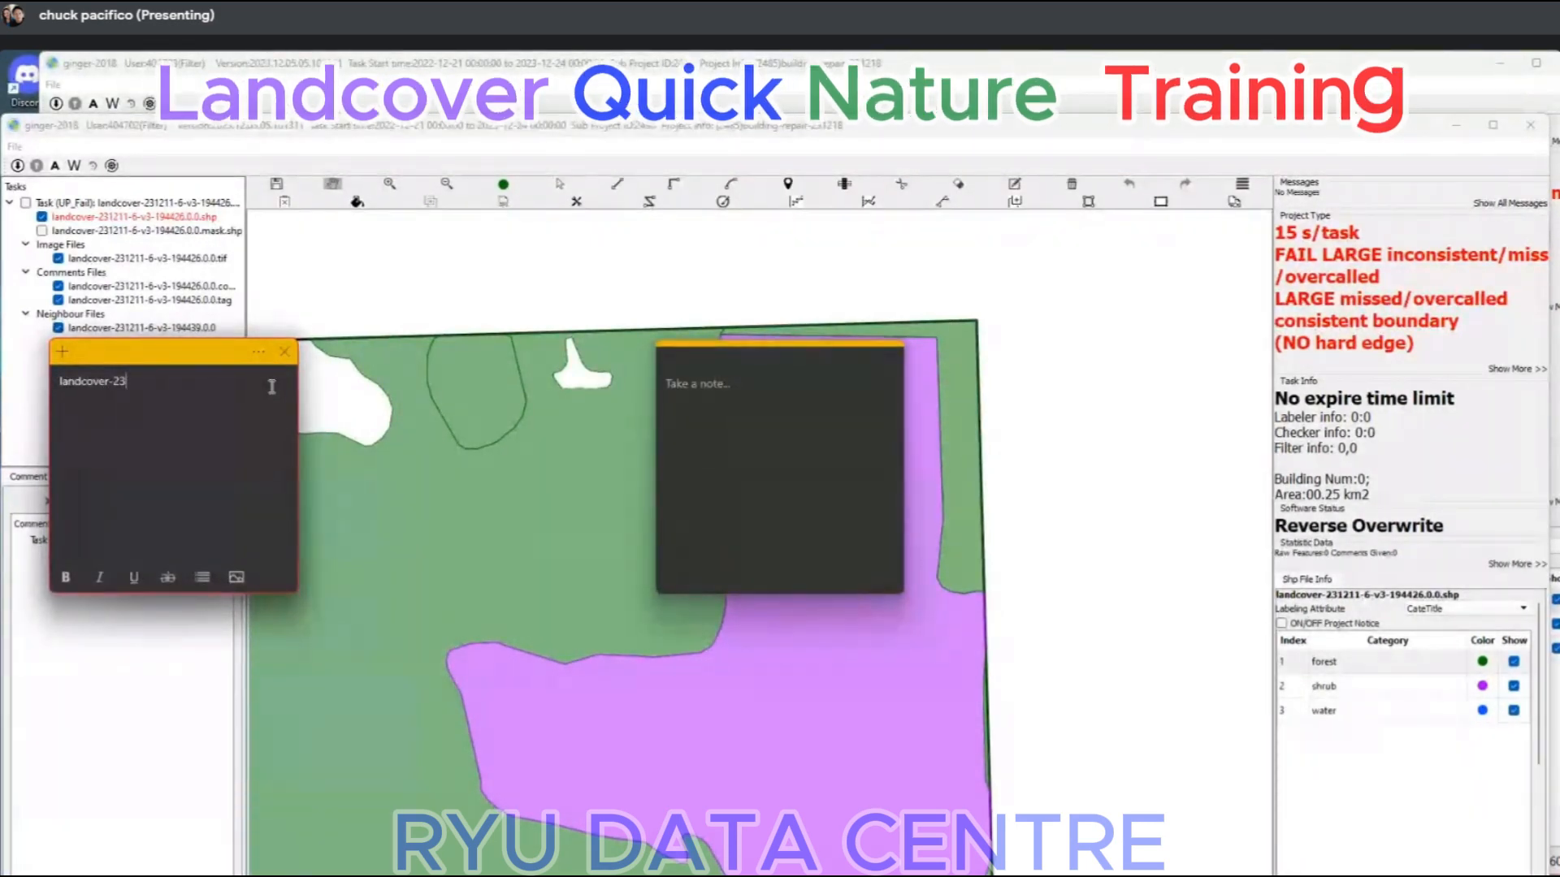
type("1211-6-")
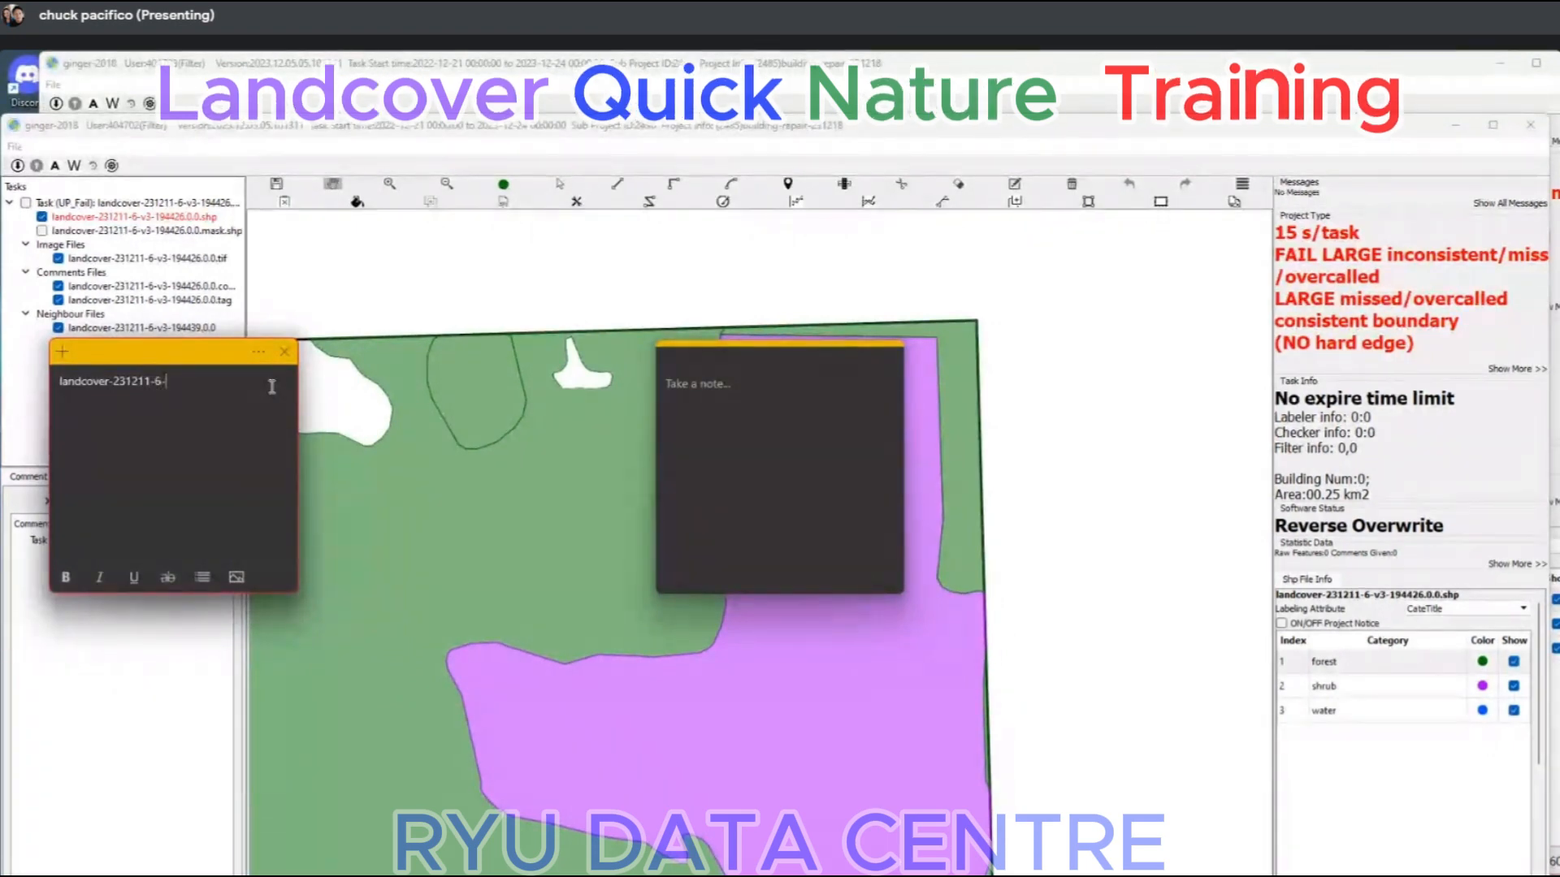
type("v3")
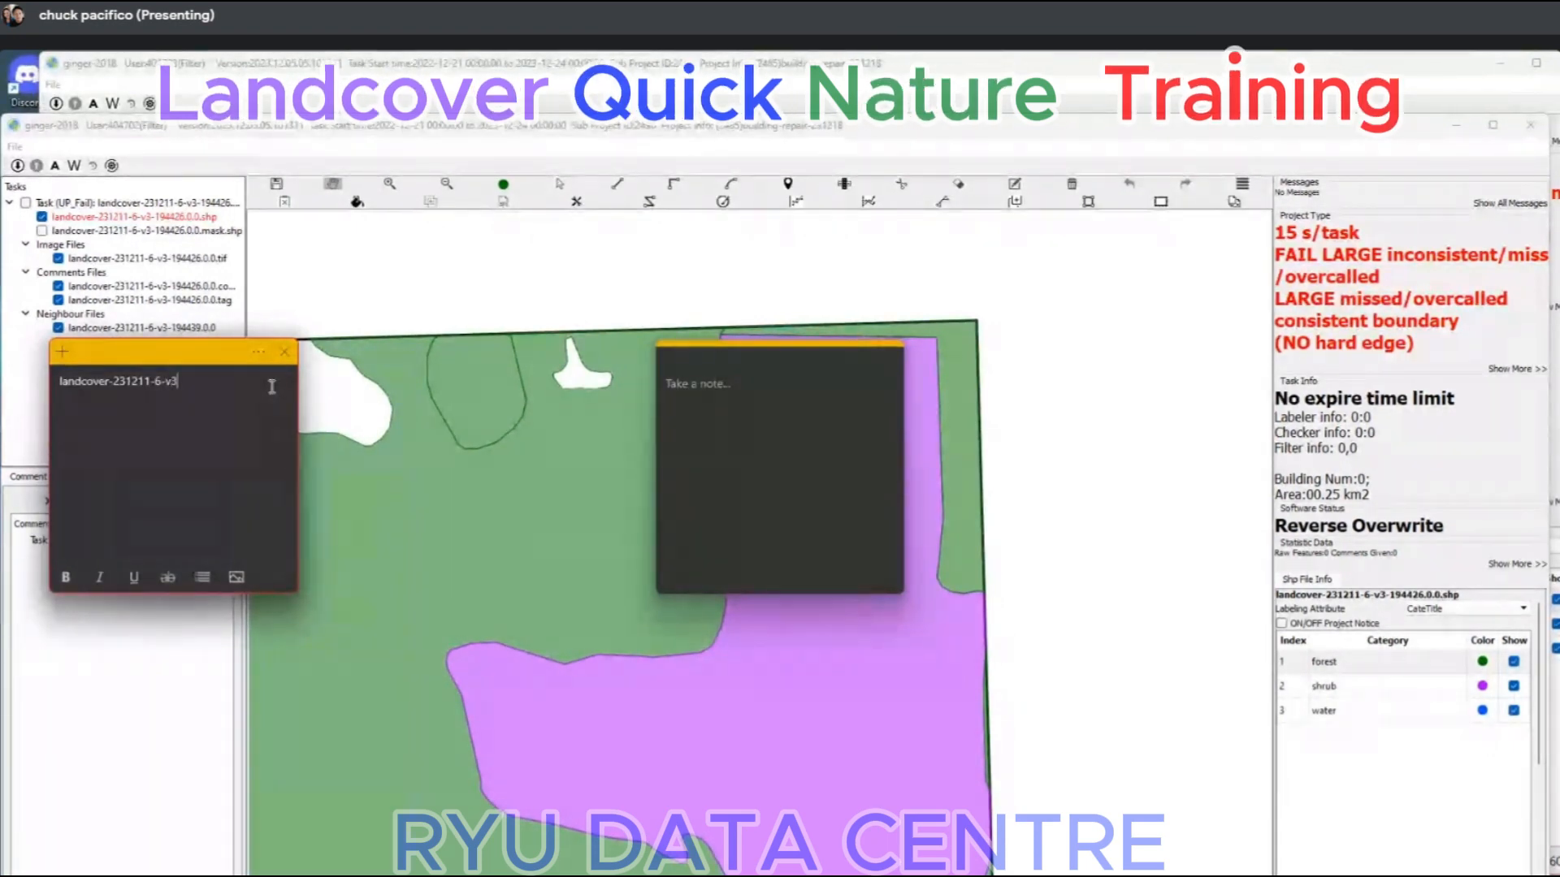
type("-1944")
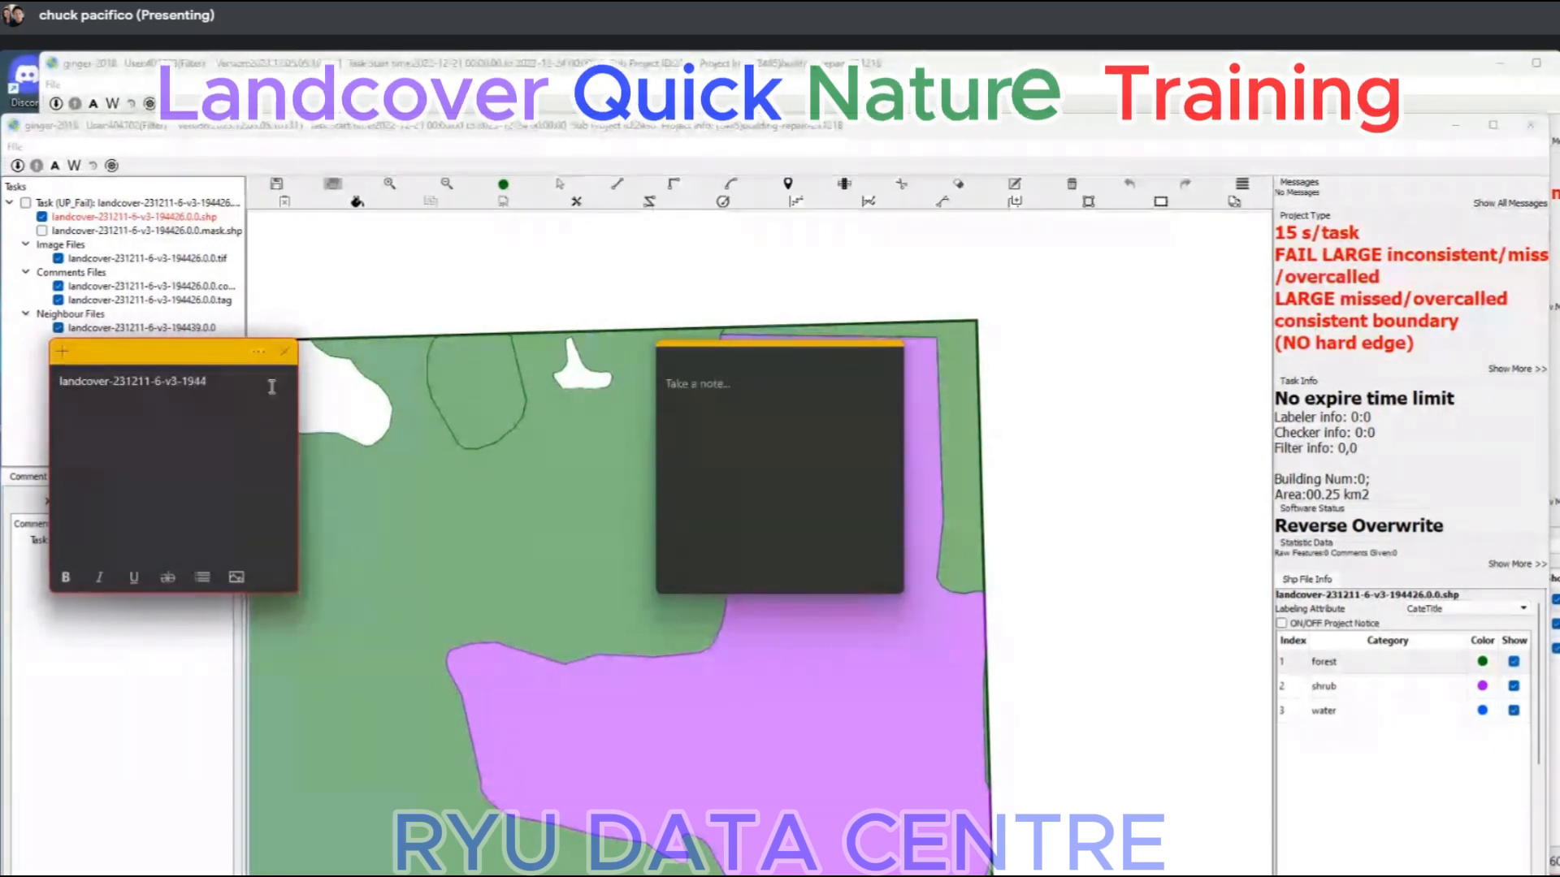
type("39.0.0")
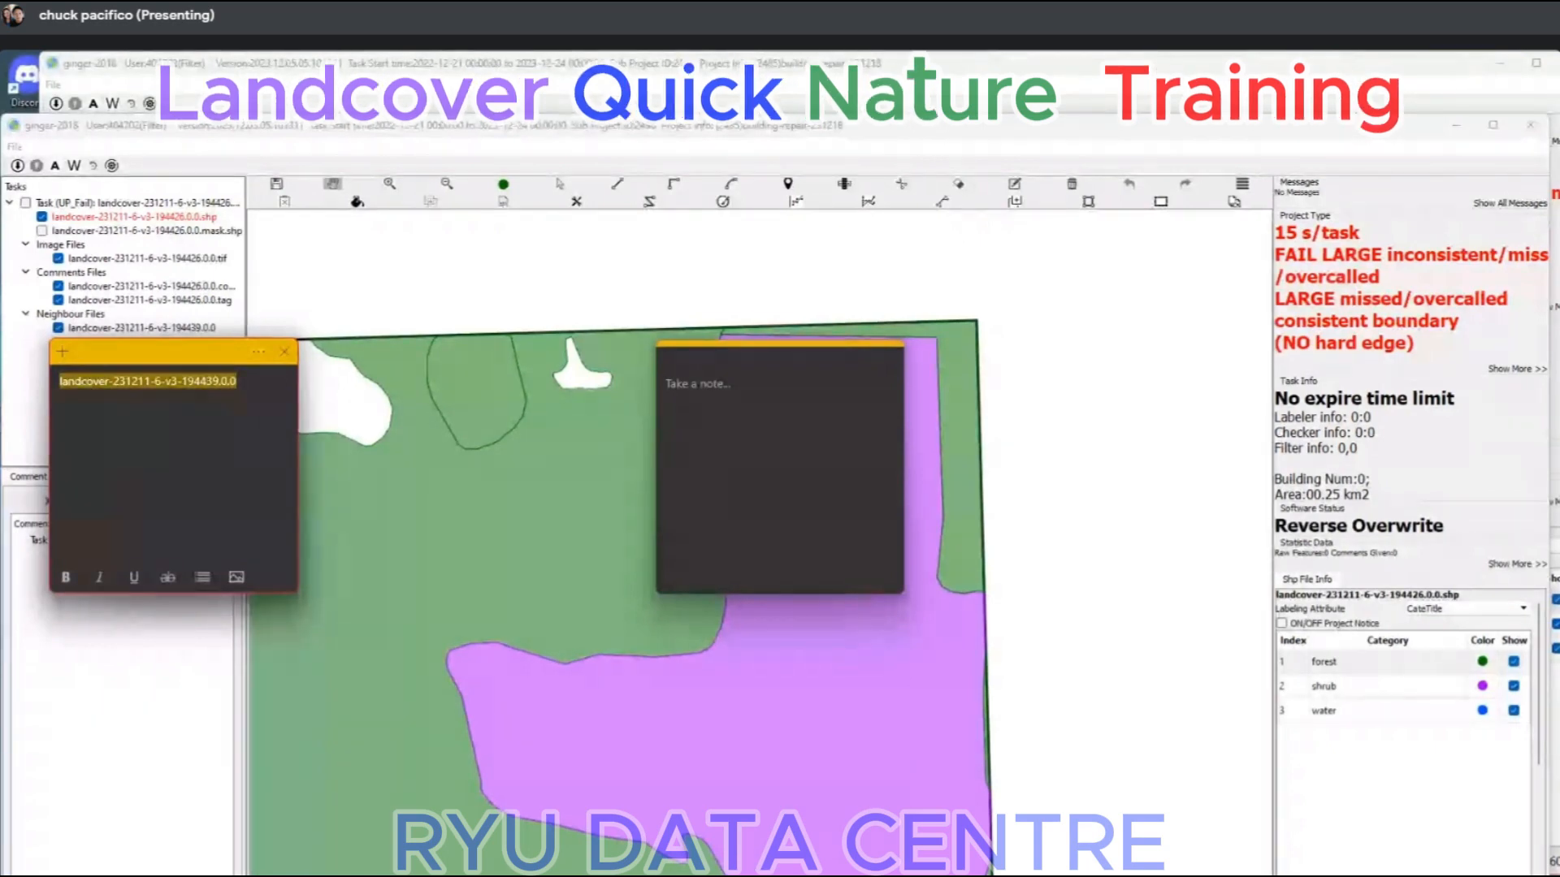
Switch to Ginger Management in the browser and set up a Time And Task Query for project 2497 with Work Time and Task Num.
key("super+4")
left_click(812, 816)
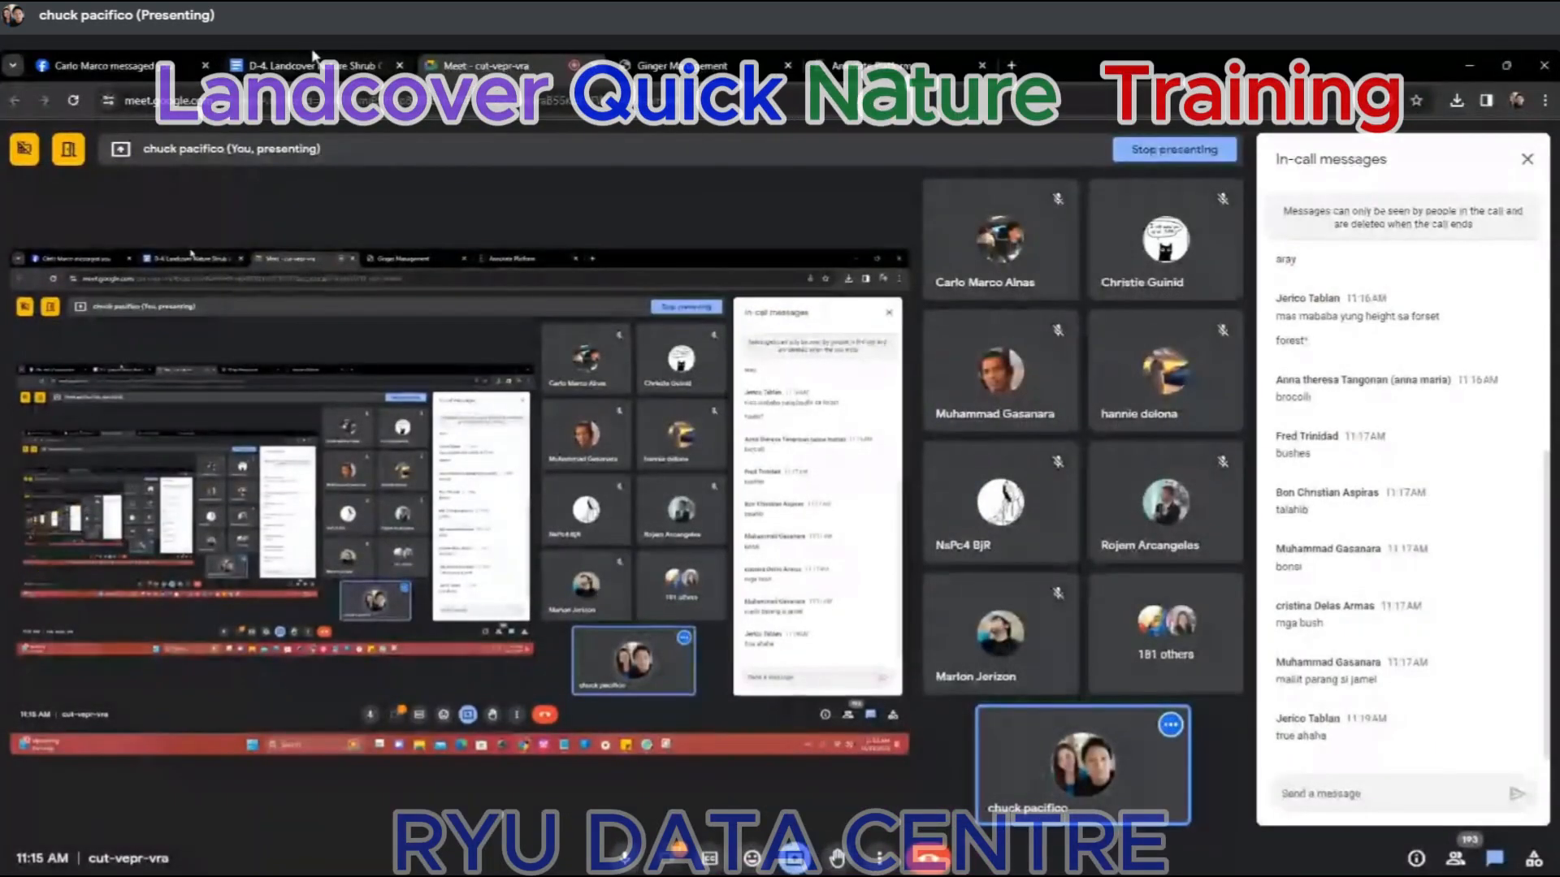
left_click(684, 66)
left_click(79, 288)
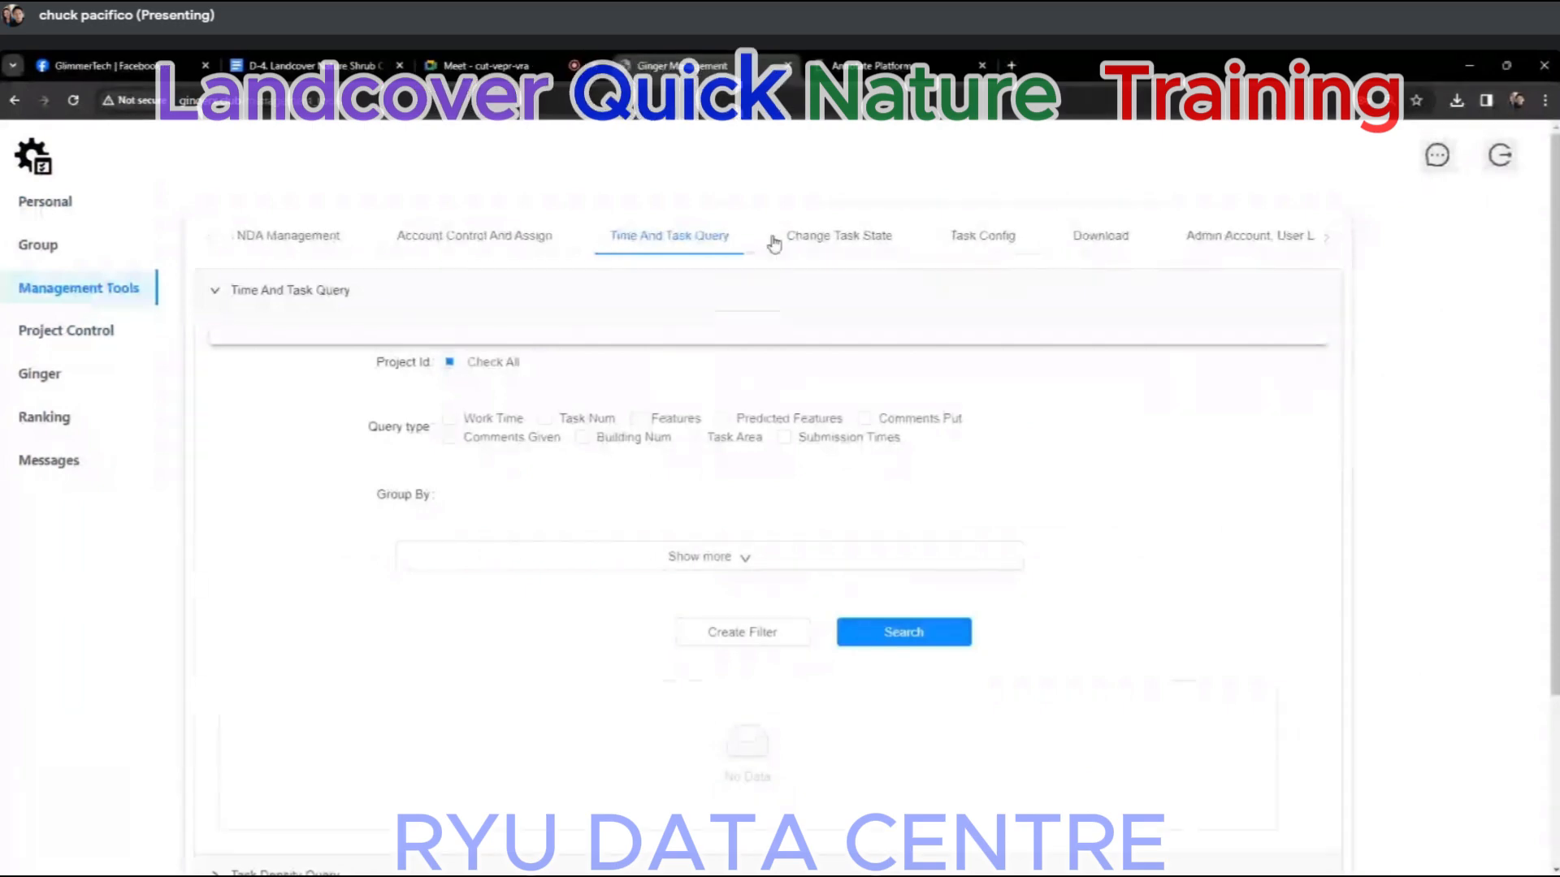
left_click(836, 362)
left_click(479, 419)
left_click(569, 424)
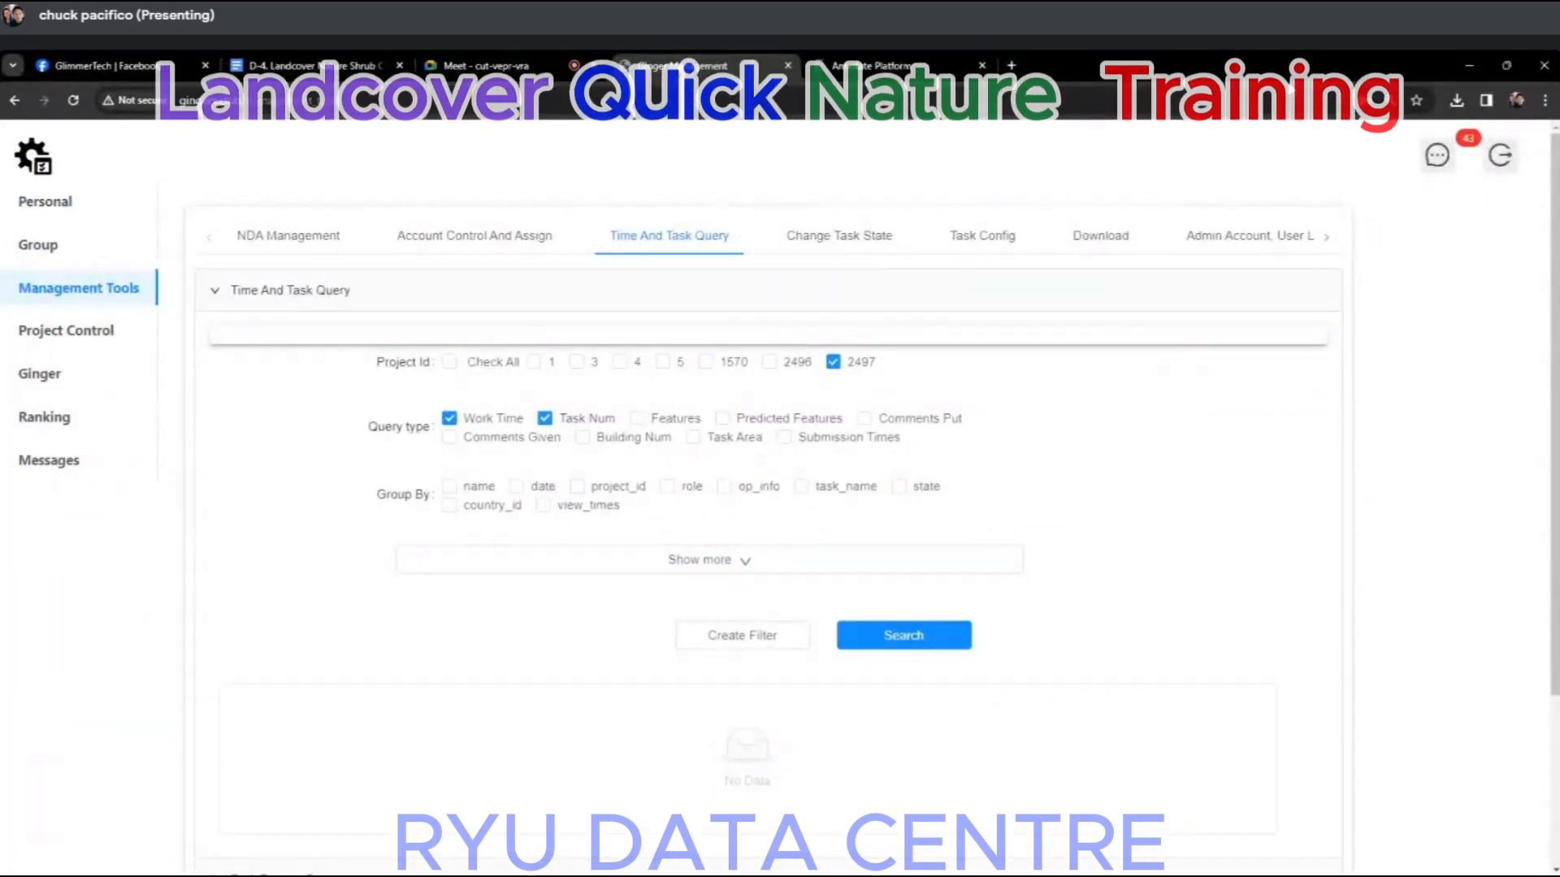
Check the project ID in the labelling window, switch the query to project 2496, add Features, group by name and role, and expand the filters.
left_click(1468, 65)
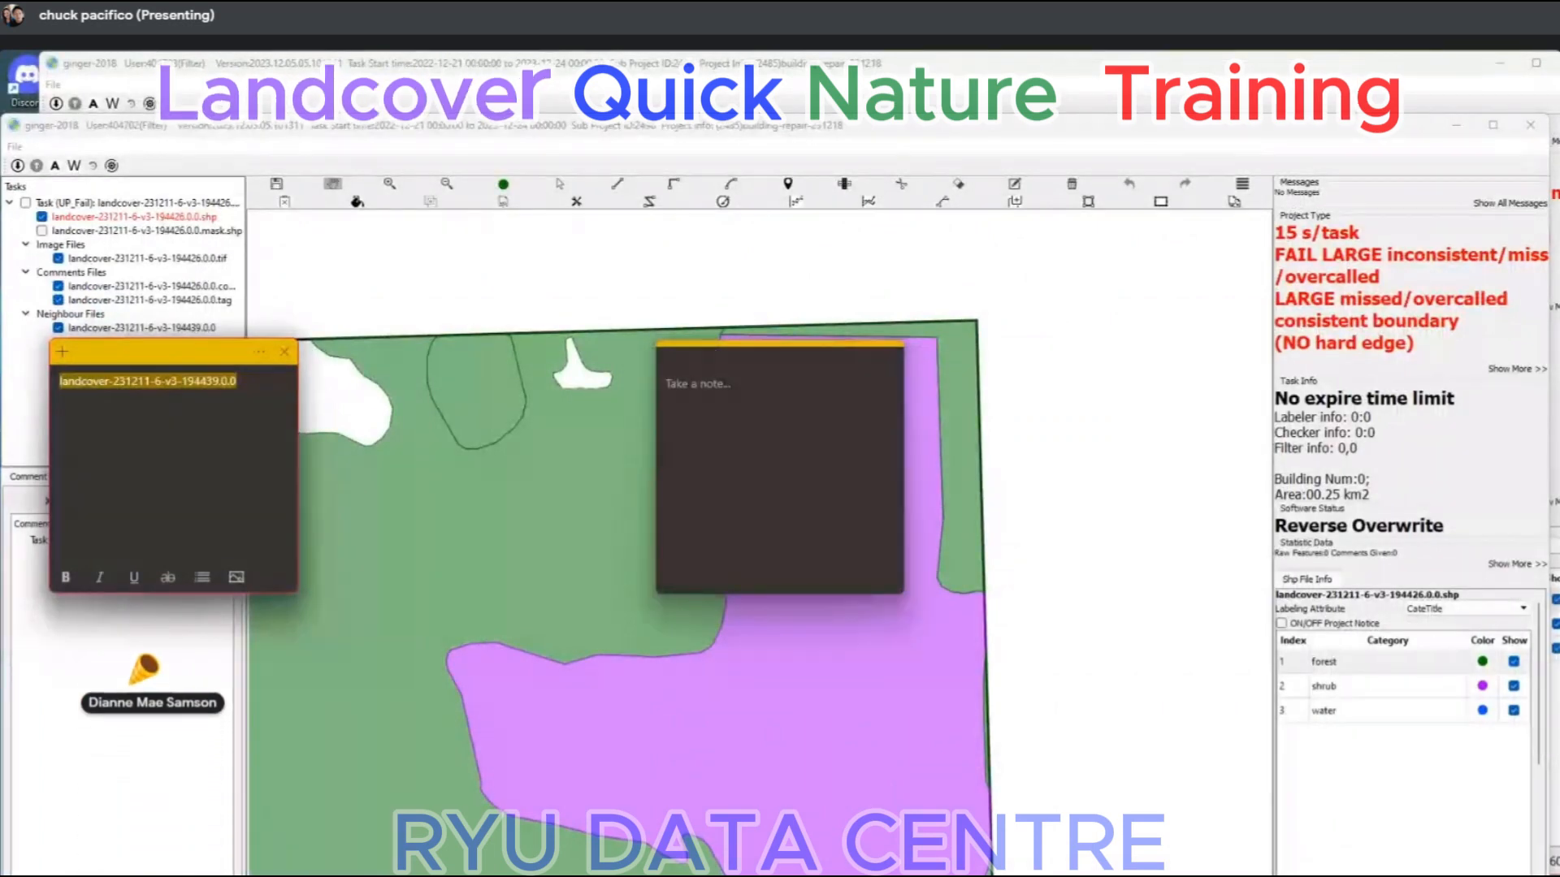
left_click(887, 875)
left_click(800, 821)
left_click(791, 368)
left_click(850, 368)
left_click(637, 420)
left_click(450, 485)
left_click(667, 486)
left_click(697, 643)
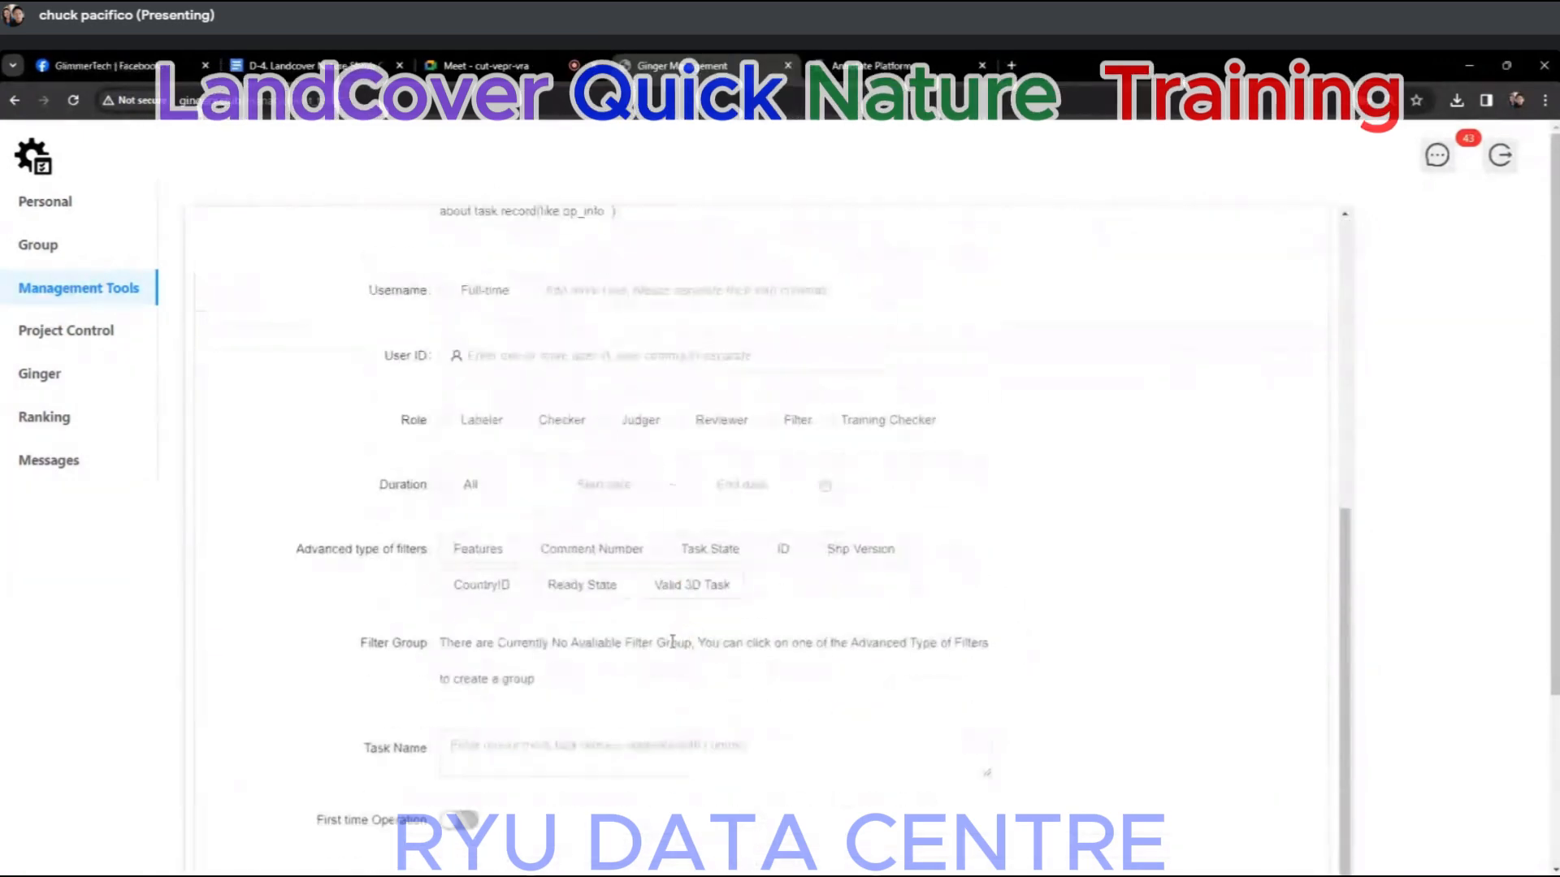
Set the query's Task Name filter to landcover-231211-6-v3-194439.0.0 and run the search.
scroll(487, 374, "up", 8)
scroll(582, 377, "down", 7)
left_click(487, 748)
type("landcover-231211-6-v3-194439.0.0")
scroll(836, 637, "down", 3)
left_click(883, 746)
scroll(891, 714, "down", 3)
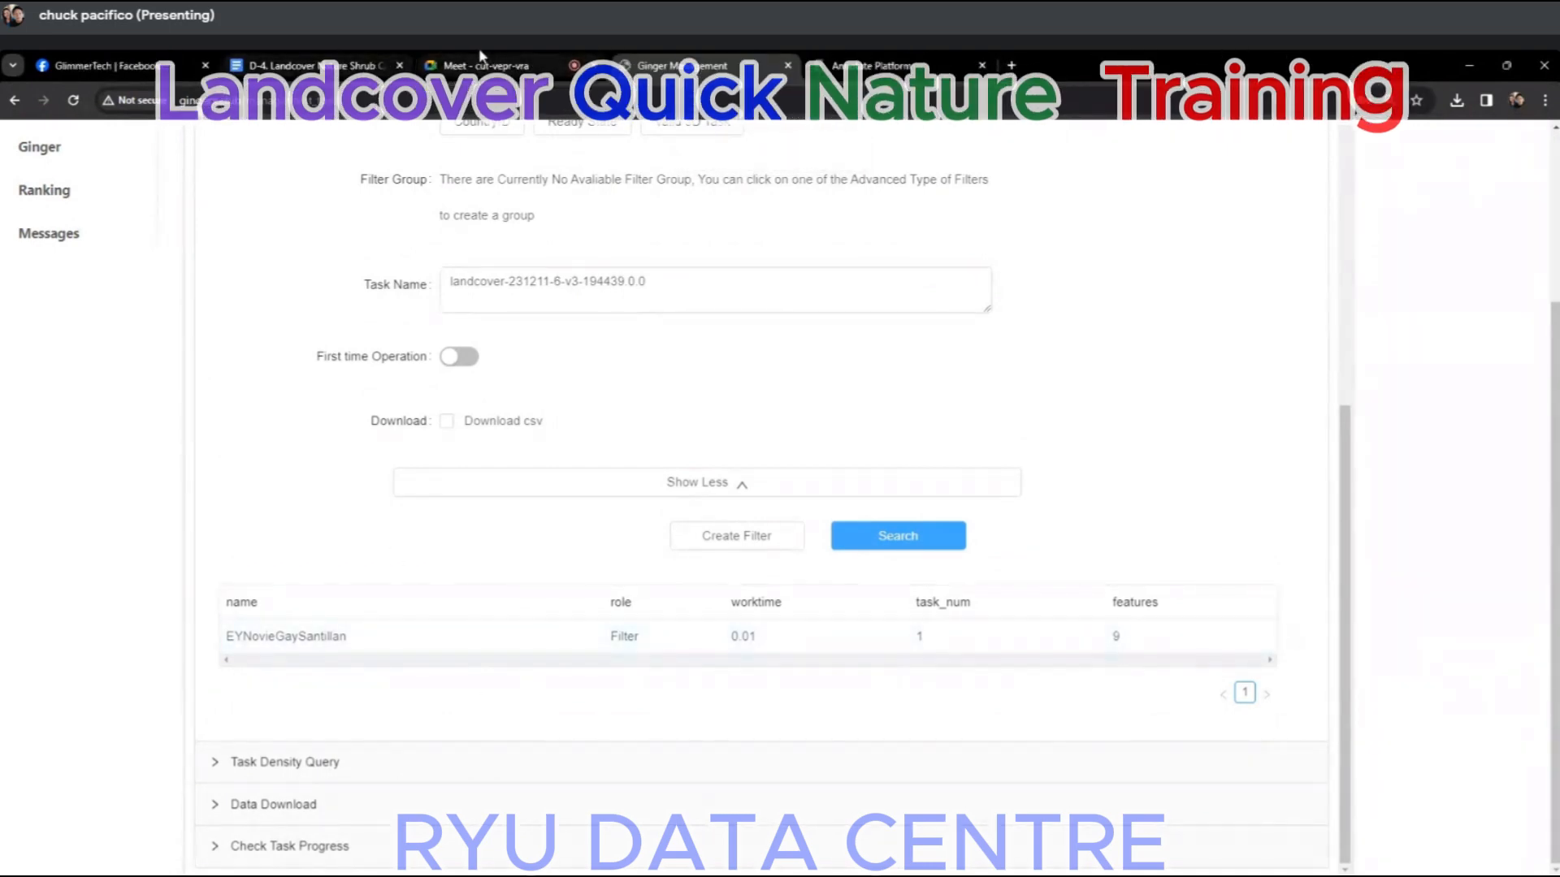
Return to the labelling window of task landcover-231211-6-v3-194426 and close both sticky notes.
left_click(479, 69)
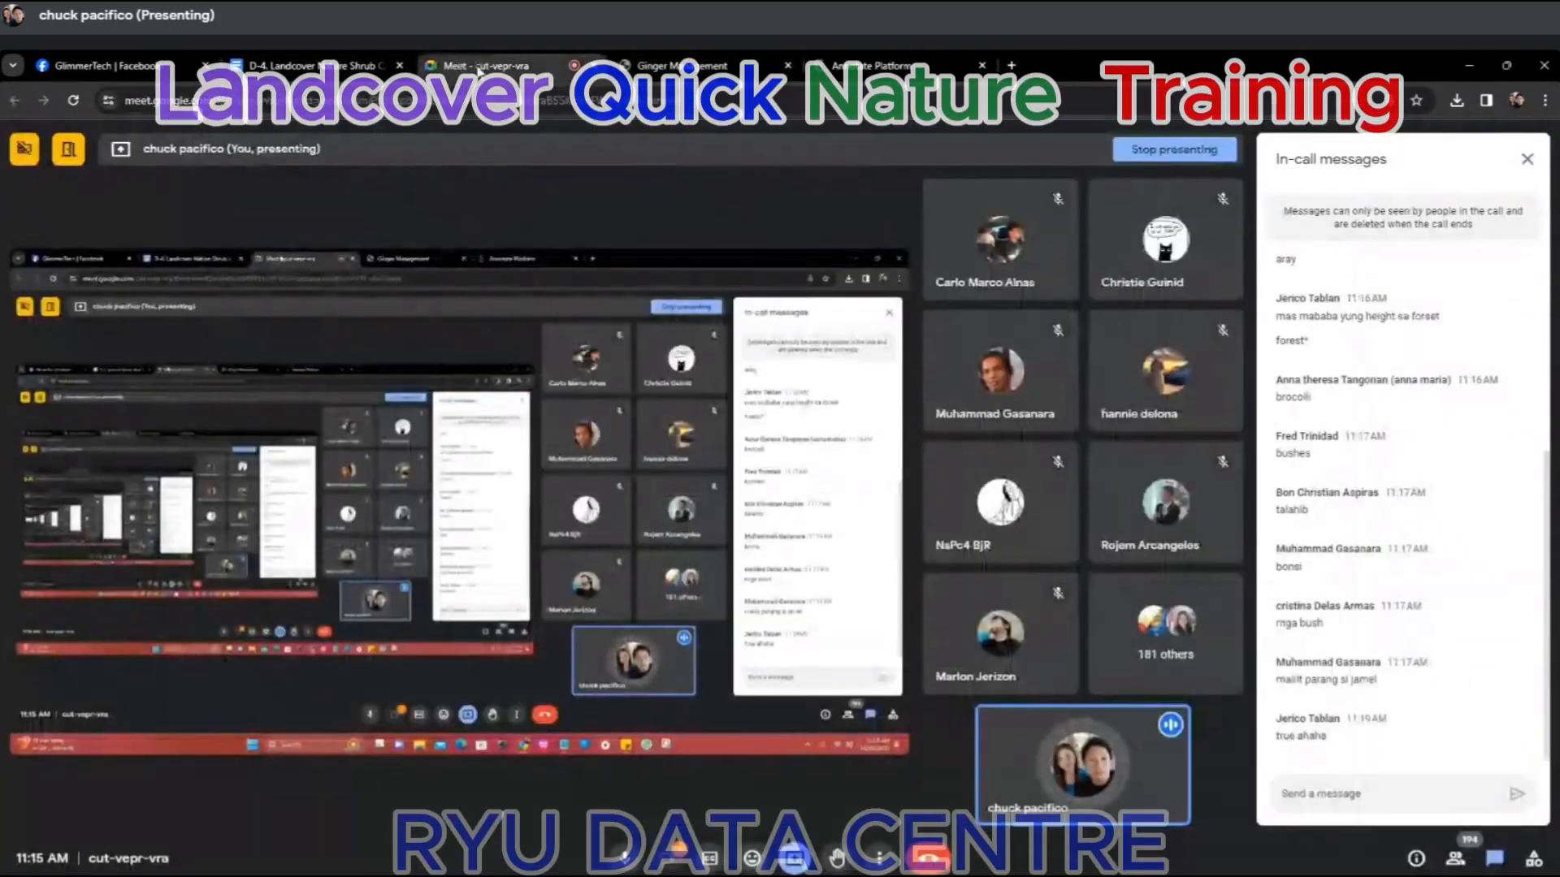
left_click(1485, 67)
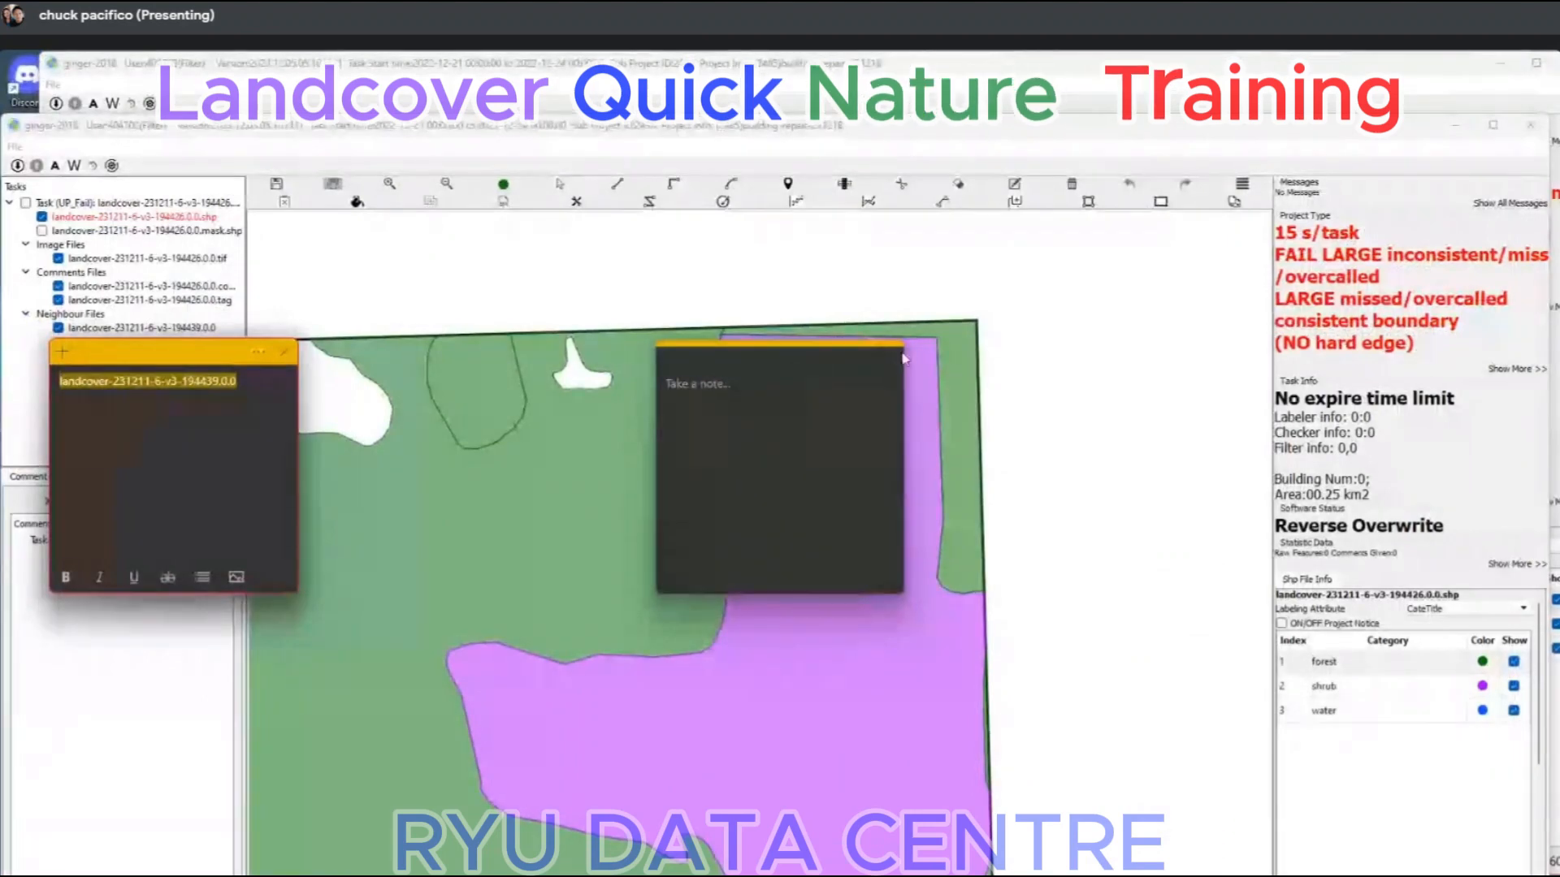
left_click(891, 346)
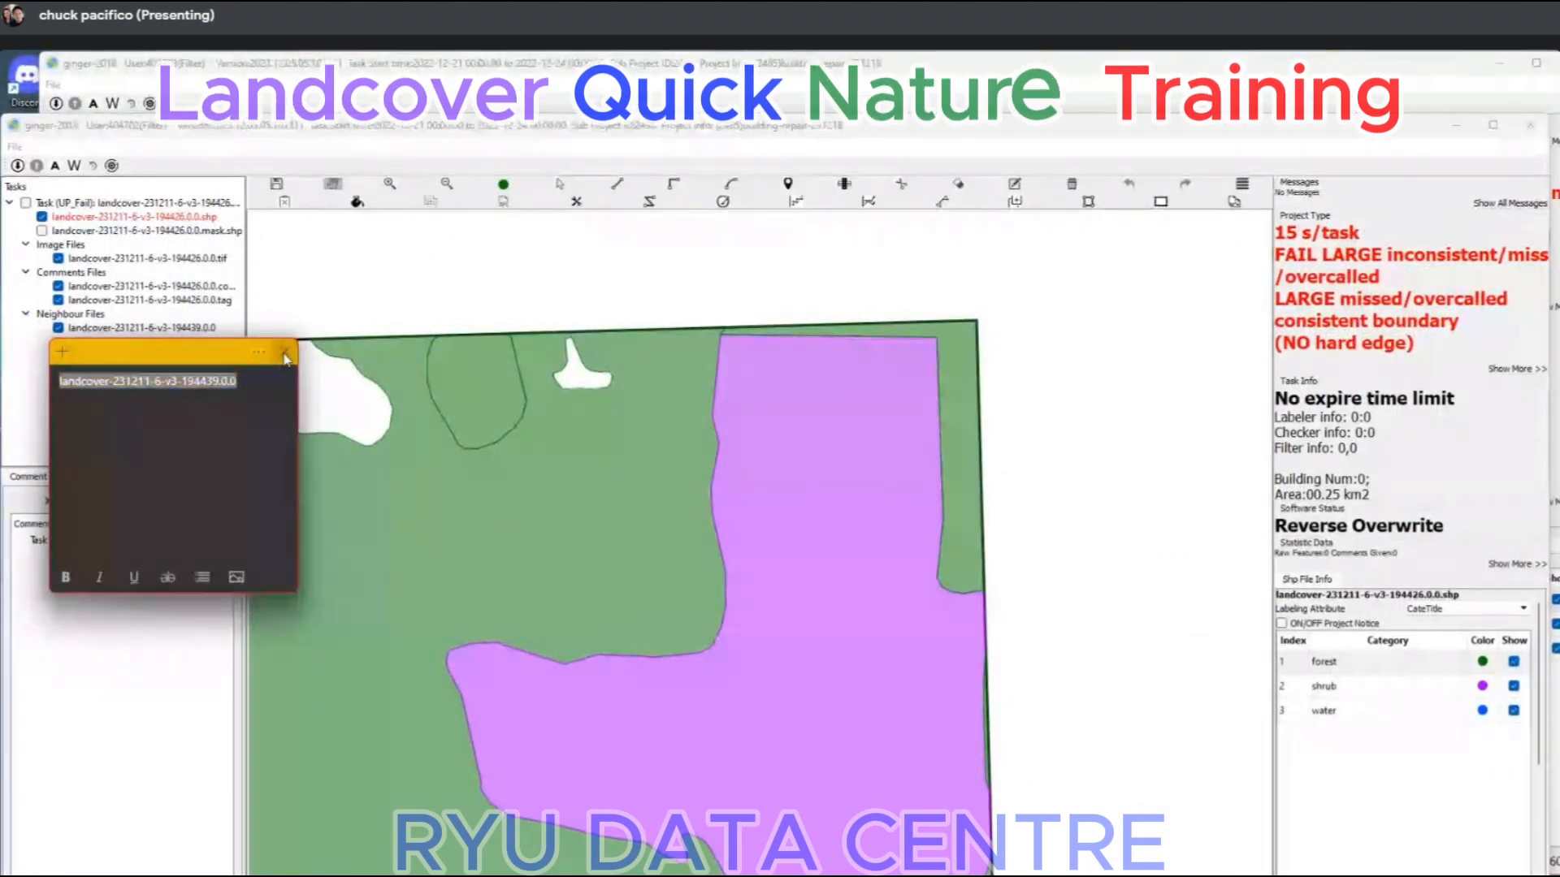
left_click(231, 349)
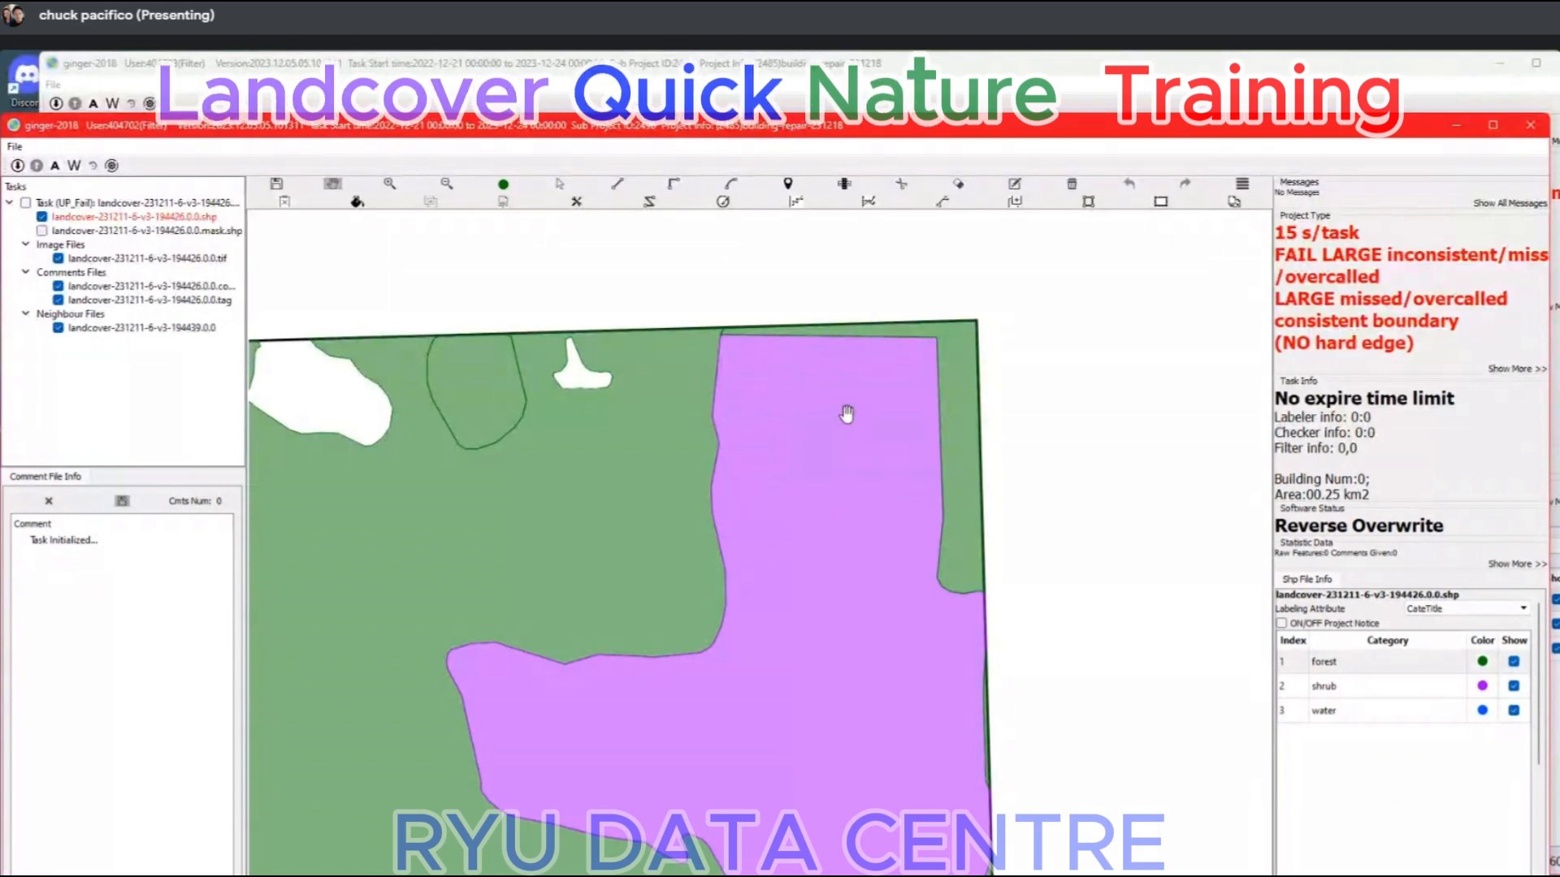
Try splitting the forest polygon east of the bare clearing and deleting its southeastern part.
scroll(859, 560, "down", 3)
left_click_drag(824, 700, 836, 404)
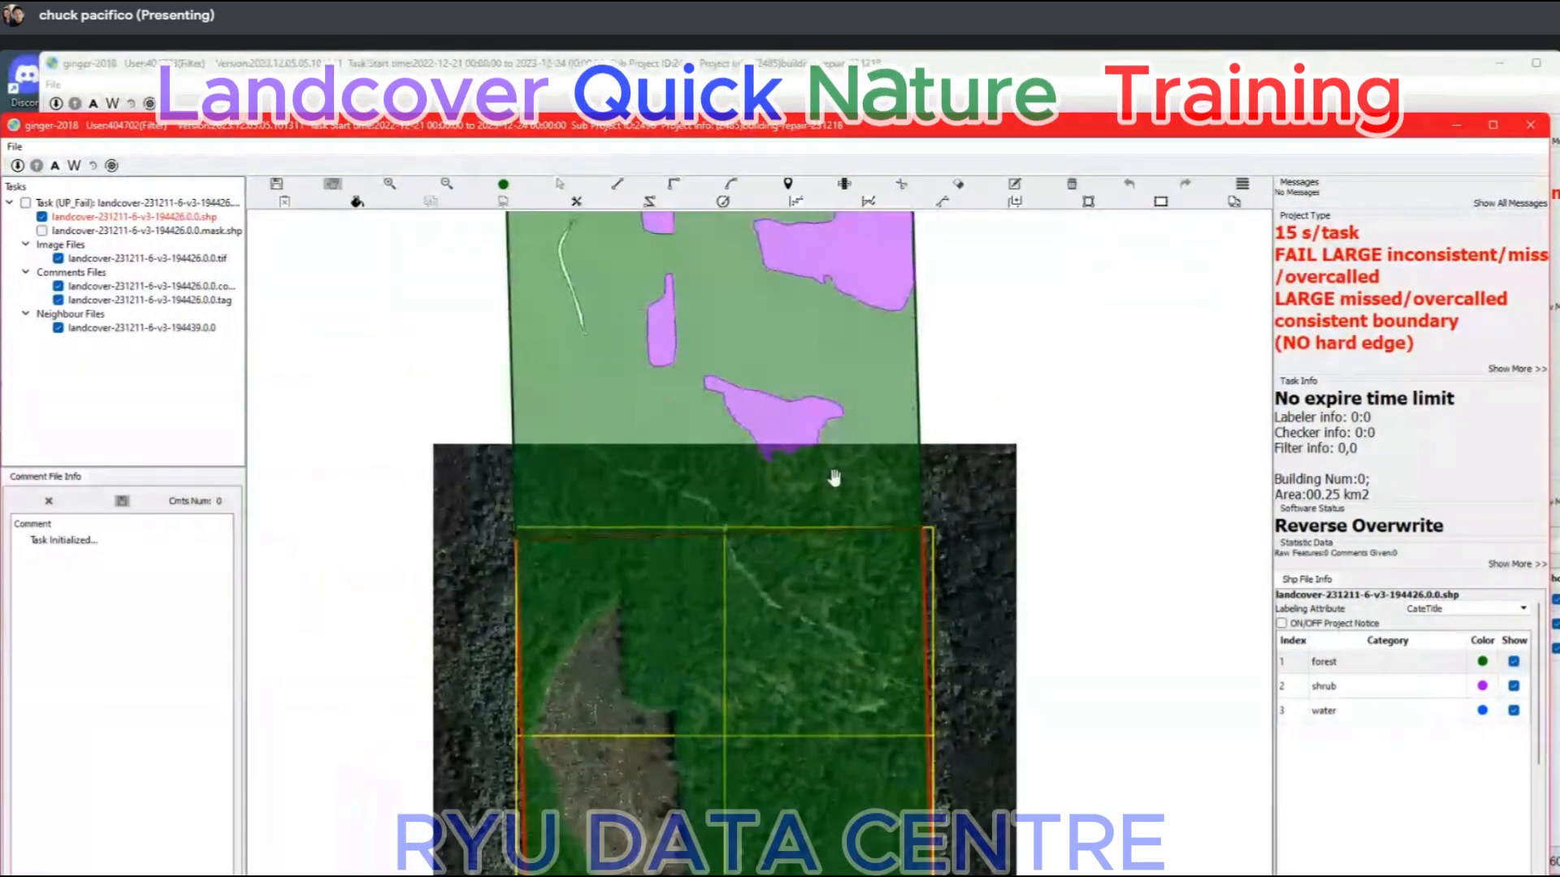
left_click_drag(874, 651, 885, 474)
key("l")
left_click(640, 550)
scroll(820, 581, "up", 1)
key("s")
left_click(944, 576)
key("Delete")
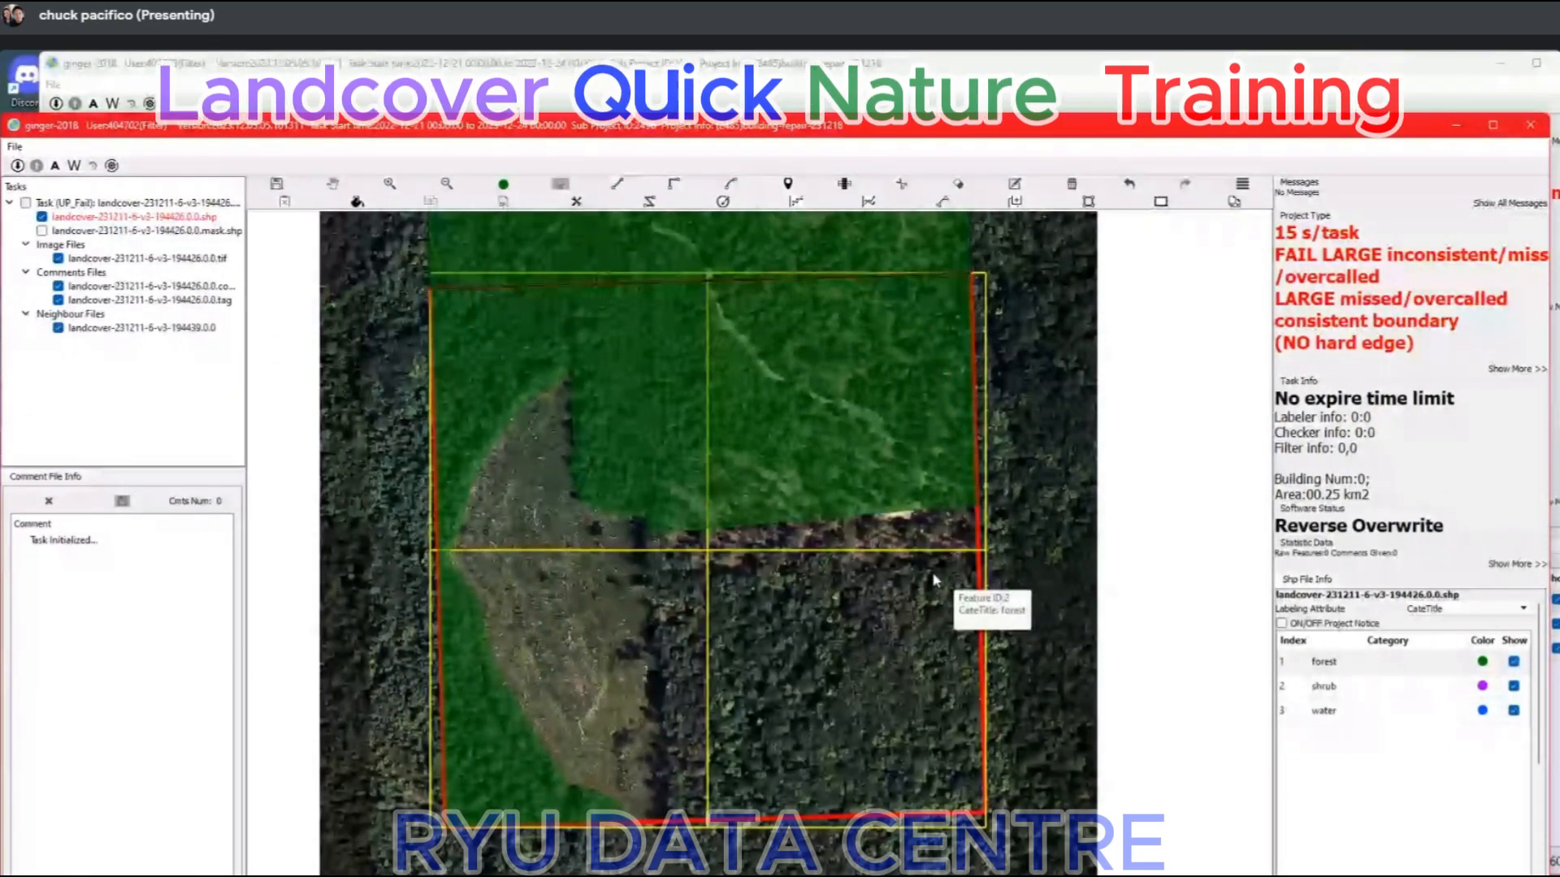
Undo the deletion and the split of the forest polygon.
scroll(934, 580, "up", 1)
scroll(1018, 516, "down", 2)
key("ctrl+z")
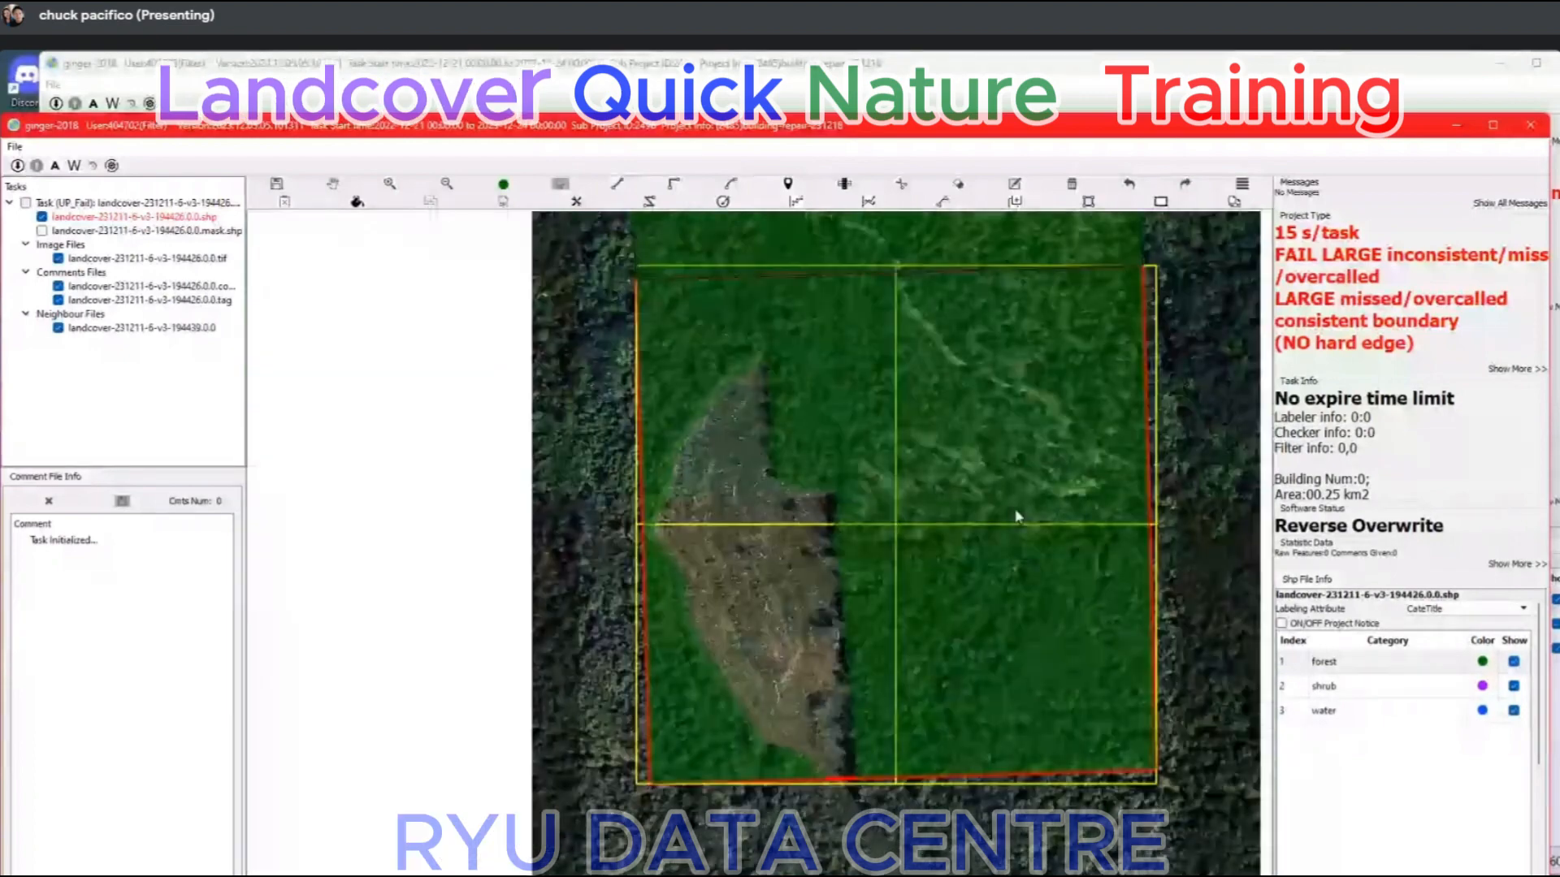
key("ctrl+z")
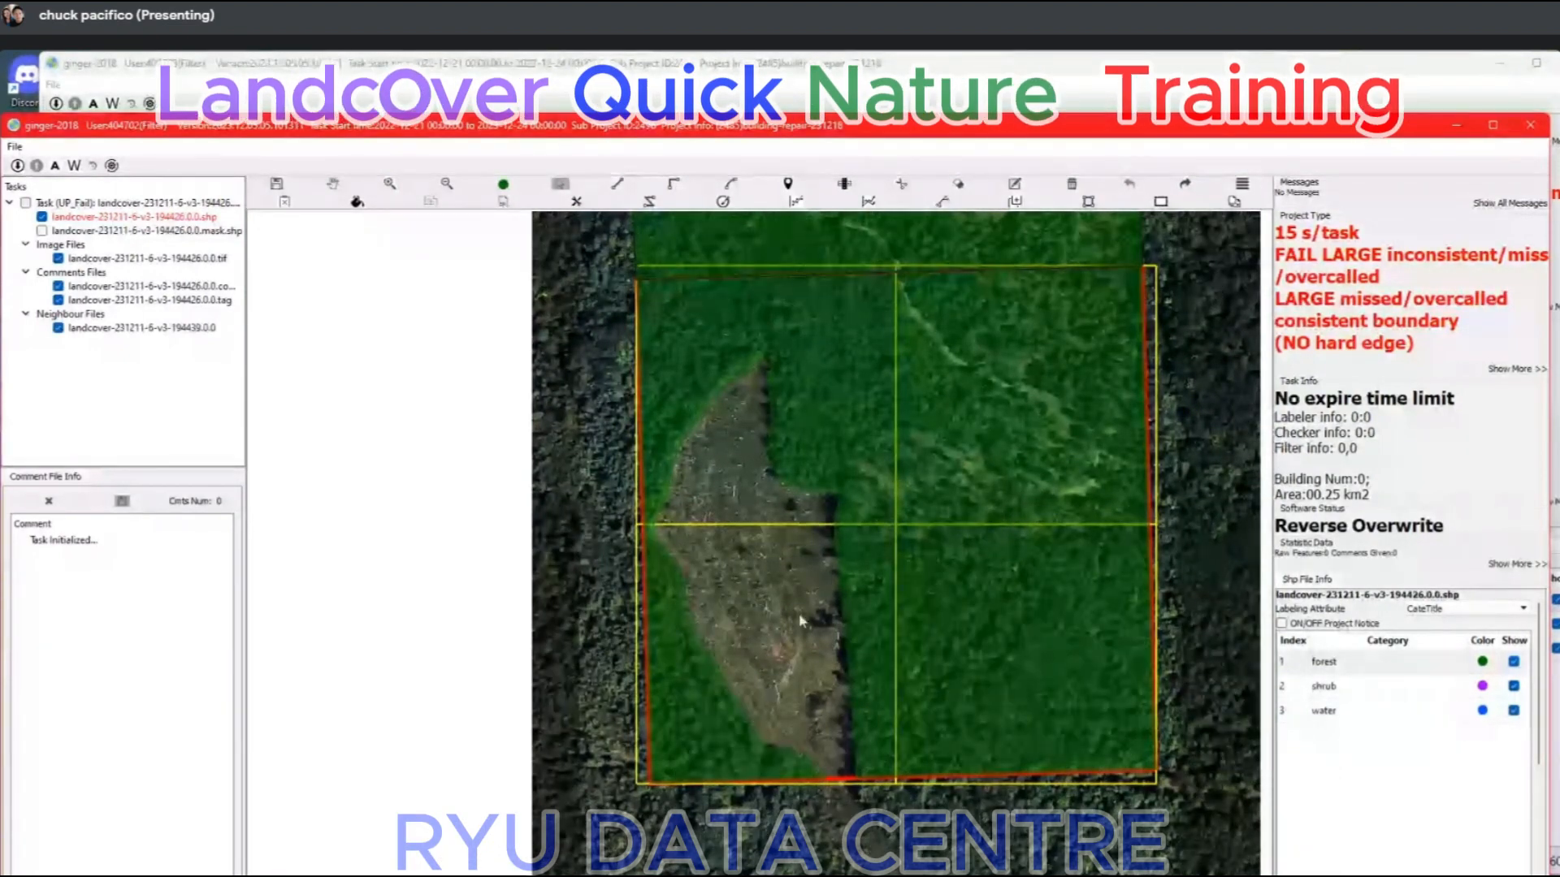
Examine the bare clearing within the forest and the neighbour task's shrub shapes to the north.
scroll(795, 416, "up", 2)
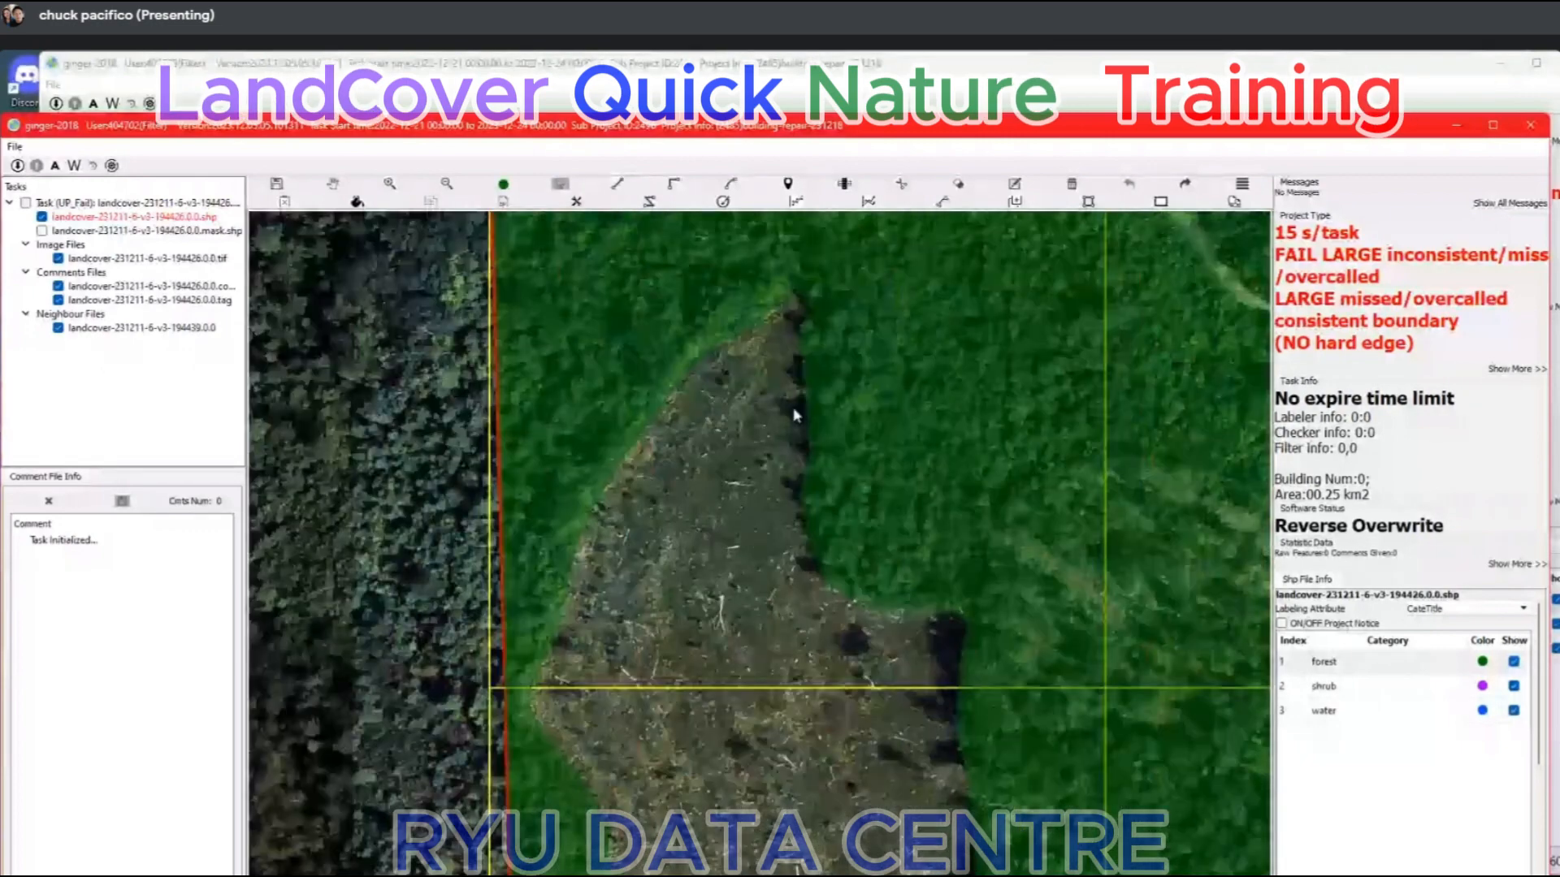
scroll(918, 641, "down", 5)
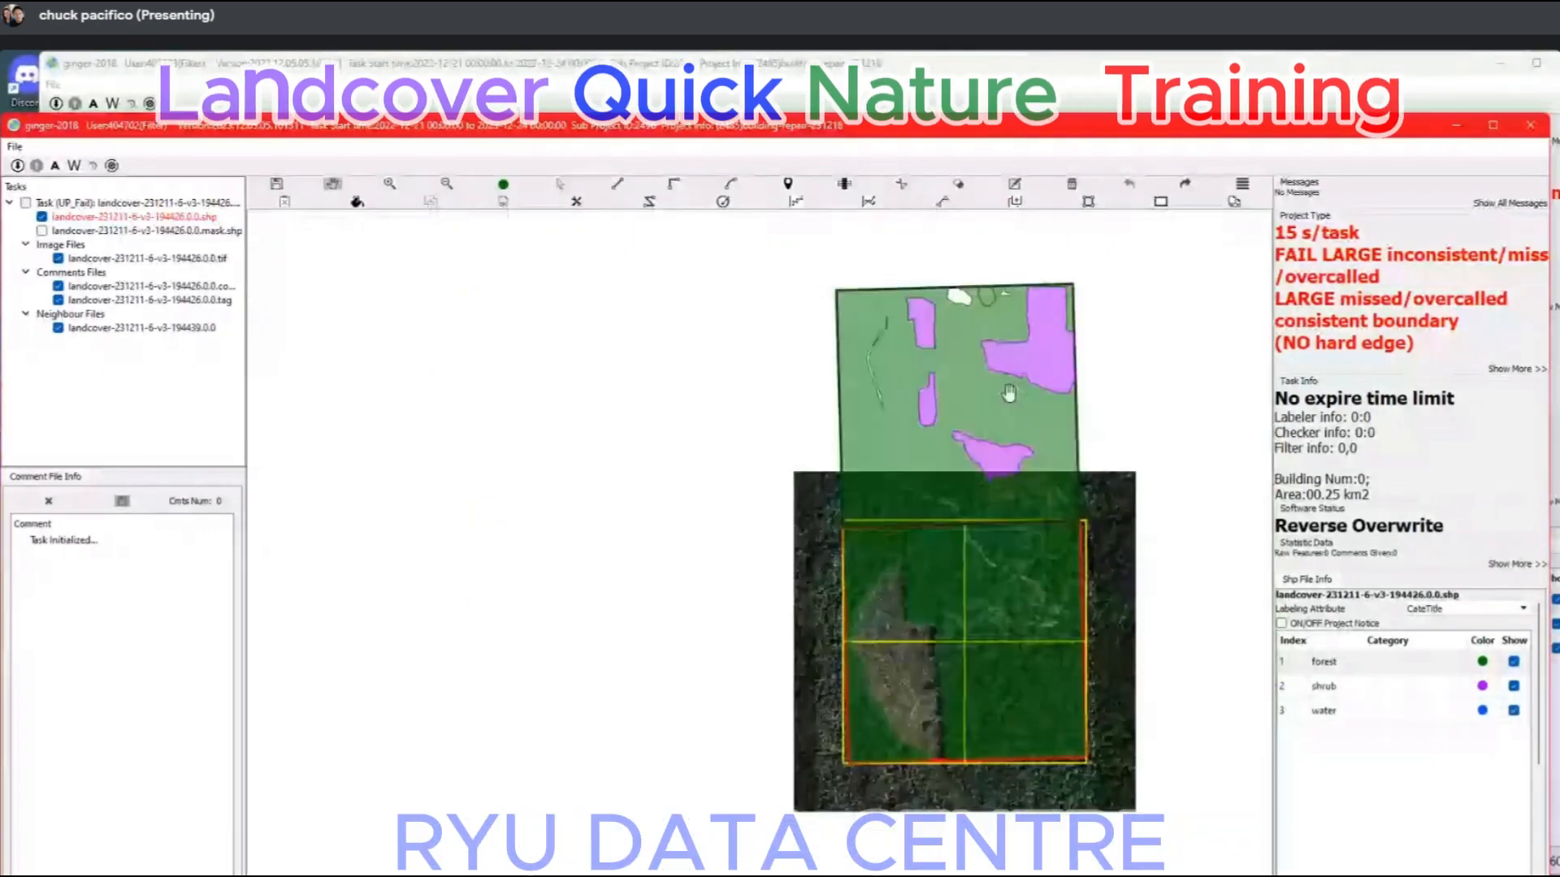
scroll(761, 471, "up", 1)
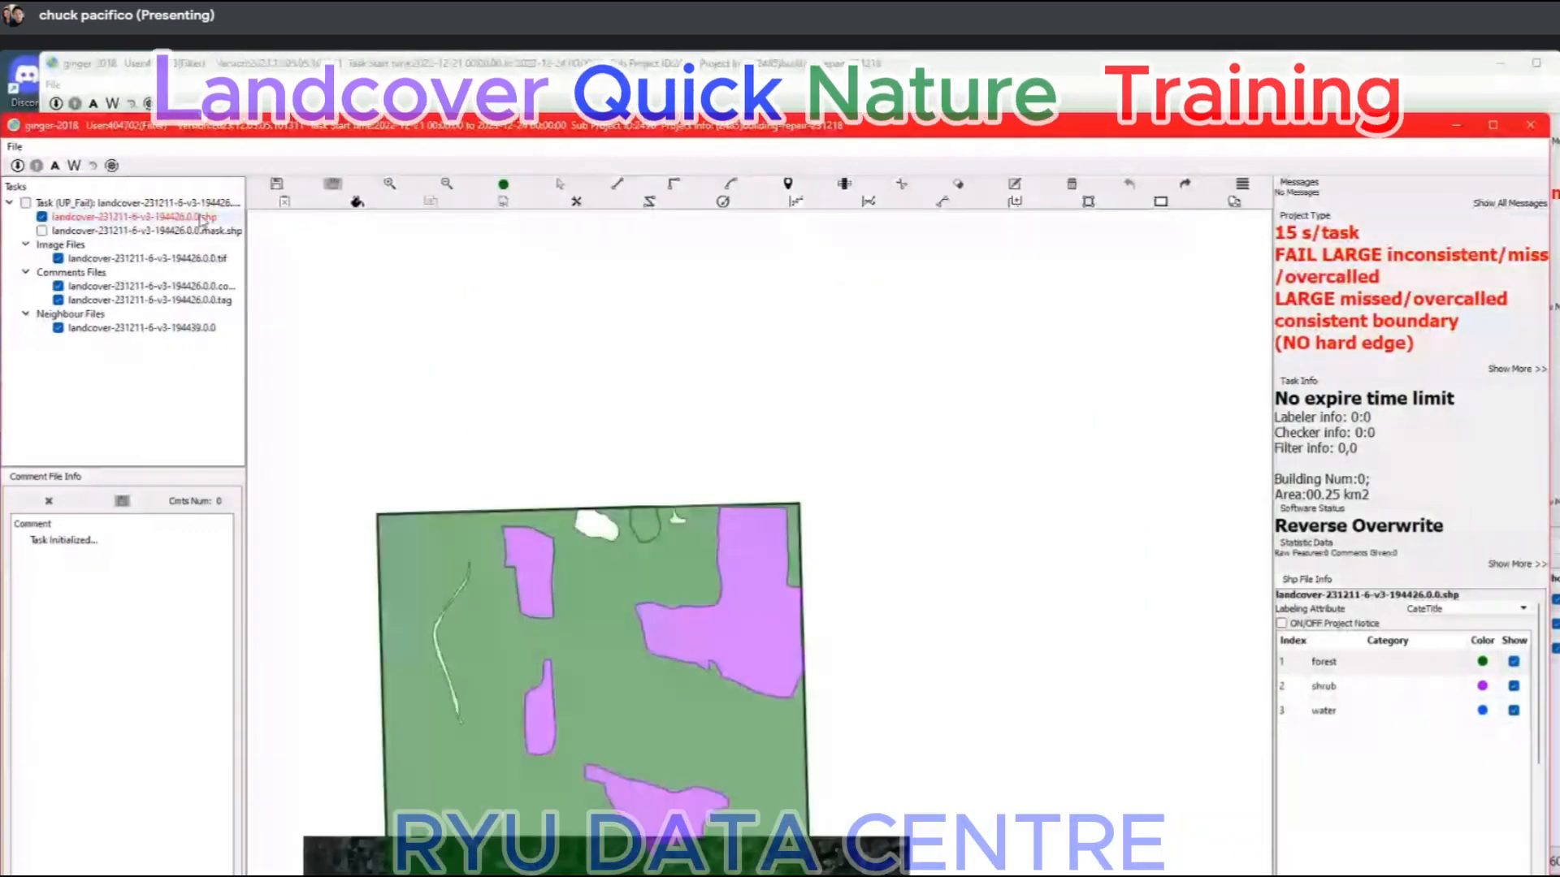
Remove the duplicate landcover-231211-6-v3-194439.0.0 entry from the neighbour files.
left_click_drag(755, 541, 757, 547)
key("End")
key("Return")
key("Return")
right_click(201, 341)
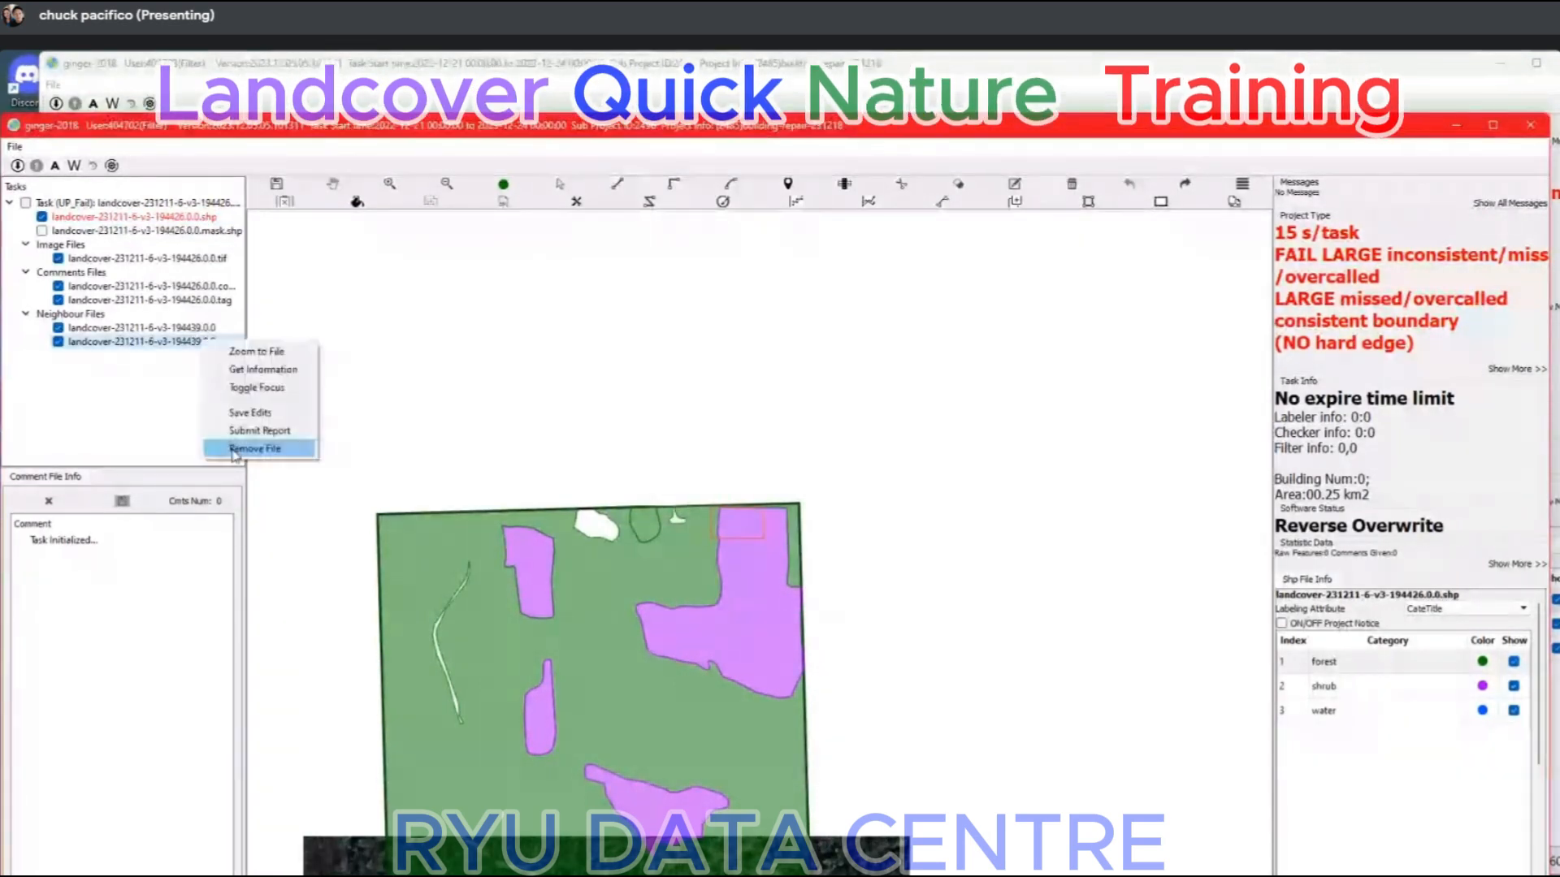
left_click(260, 446)
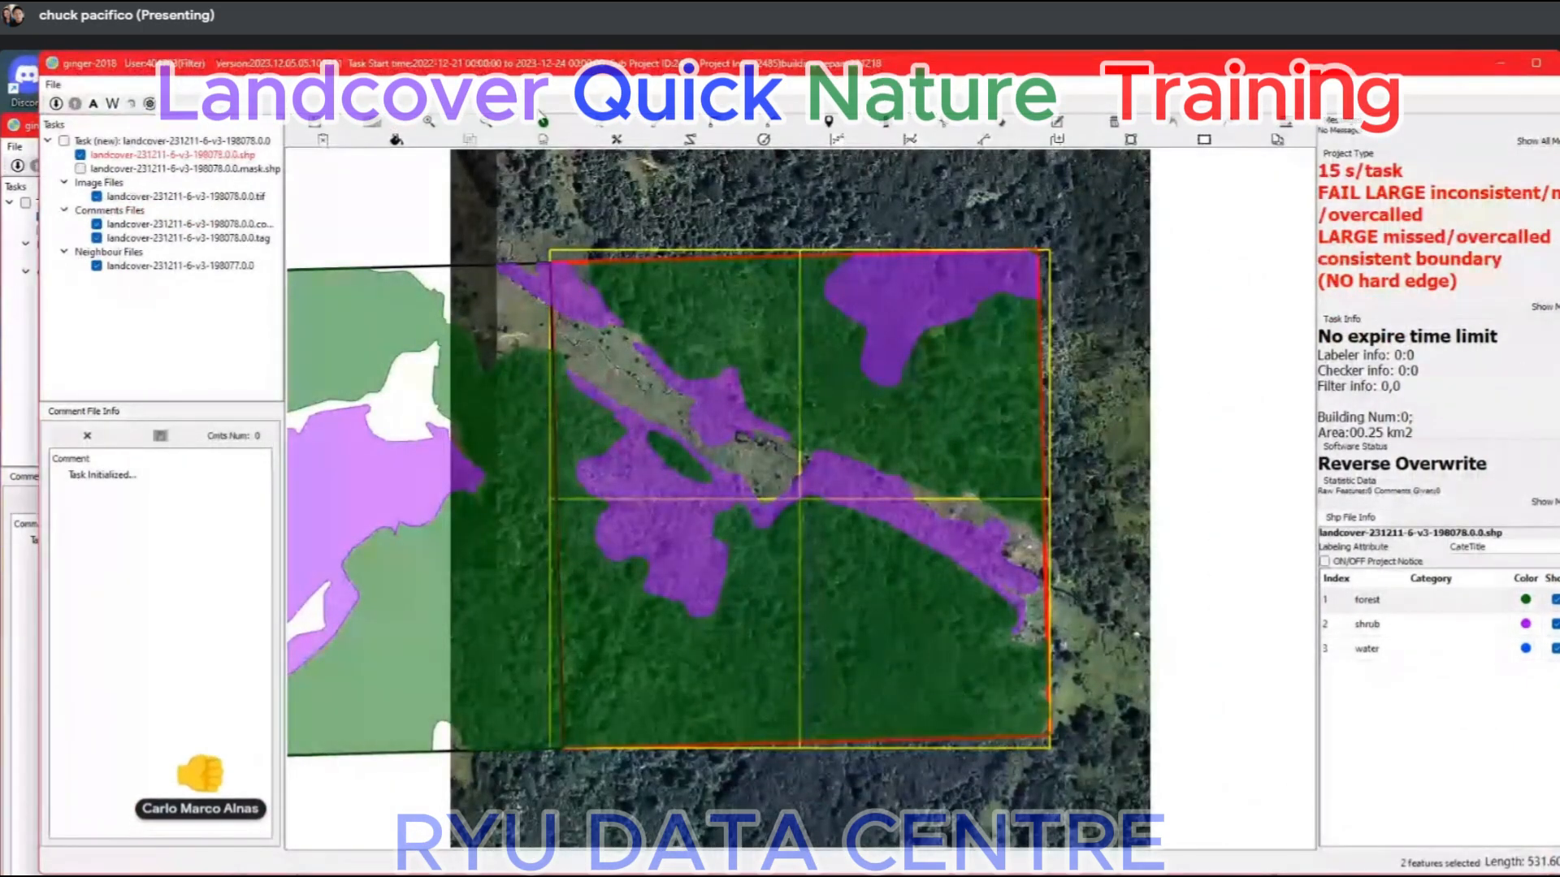
In task landcover-231211-6-v3-198078, compare the forest and shrub labels with the satellite imagery by hiding and showing them.
key("space")
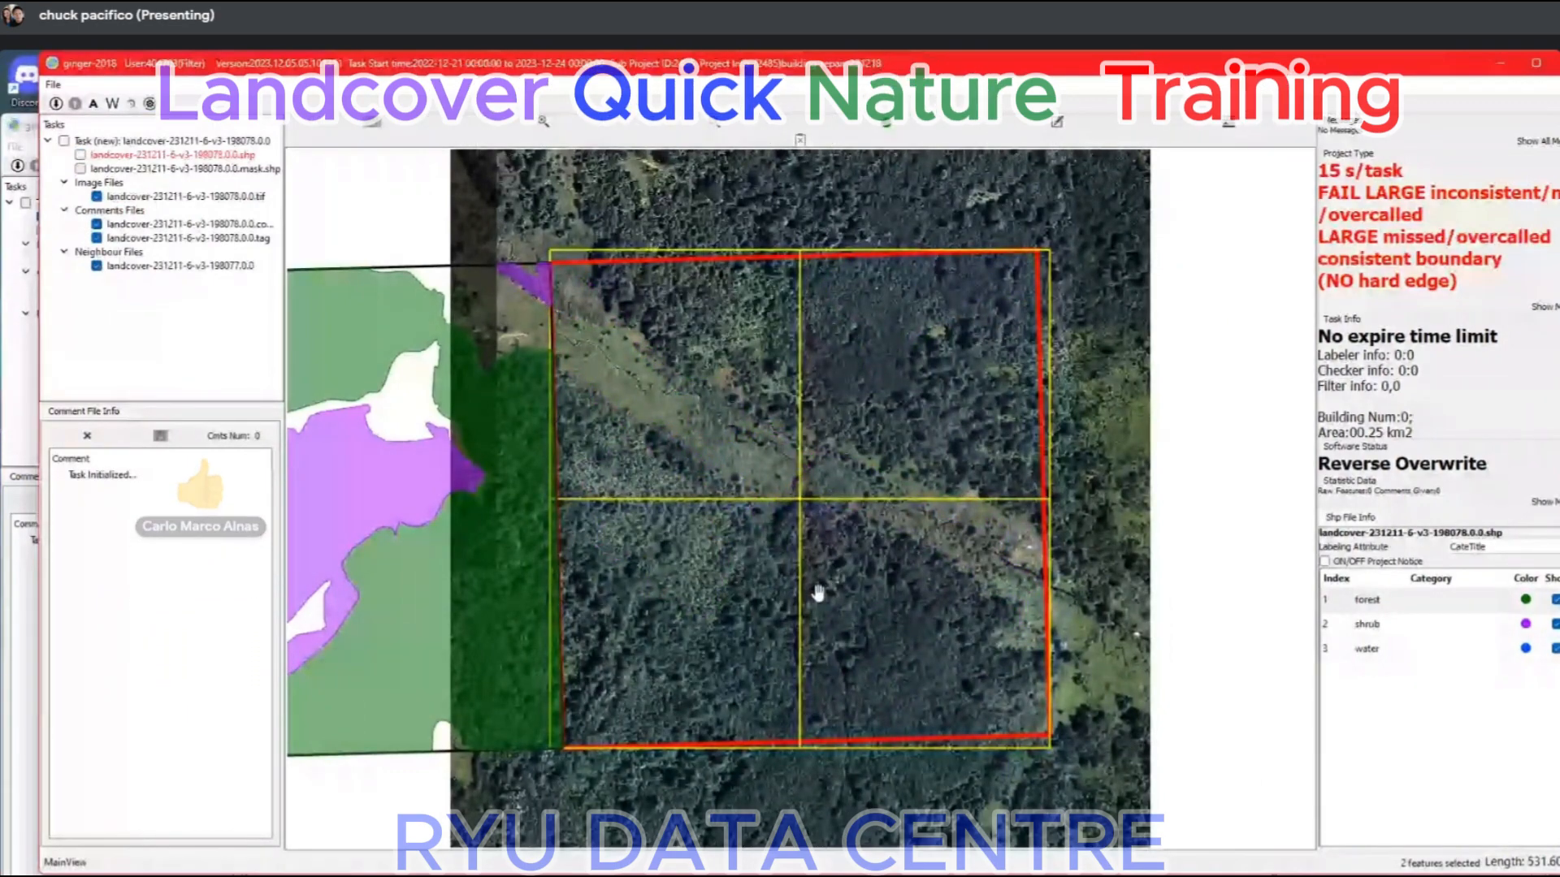
key("space")
key("space")
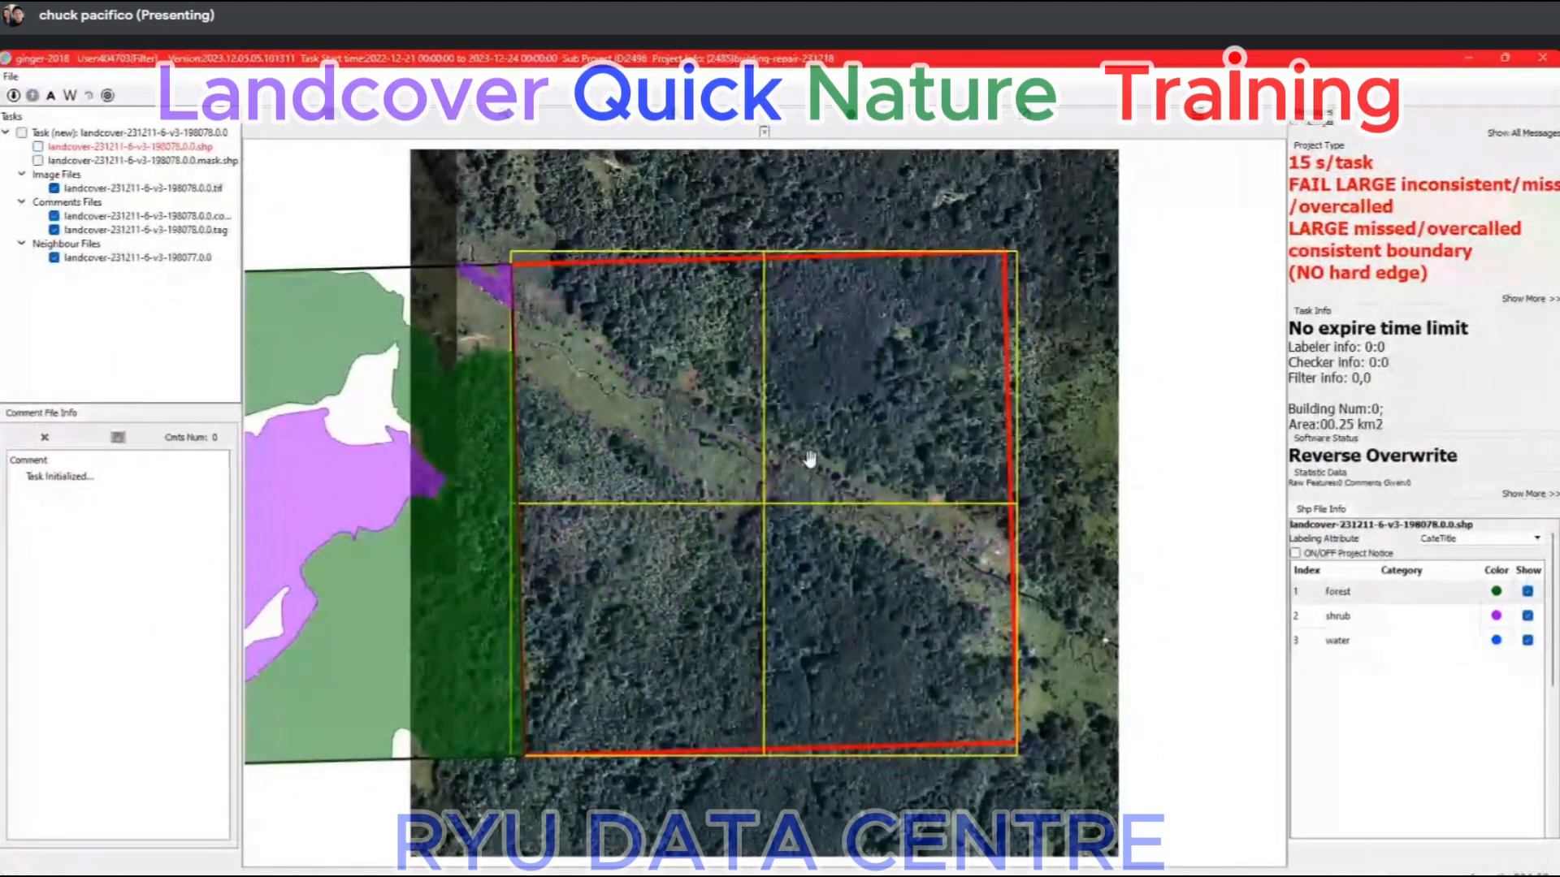
scroll(810, 460, "up", 2)
scroll(810, 459, "down", 1)
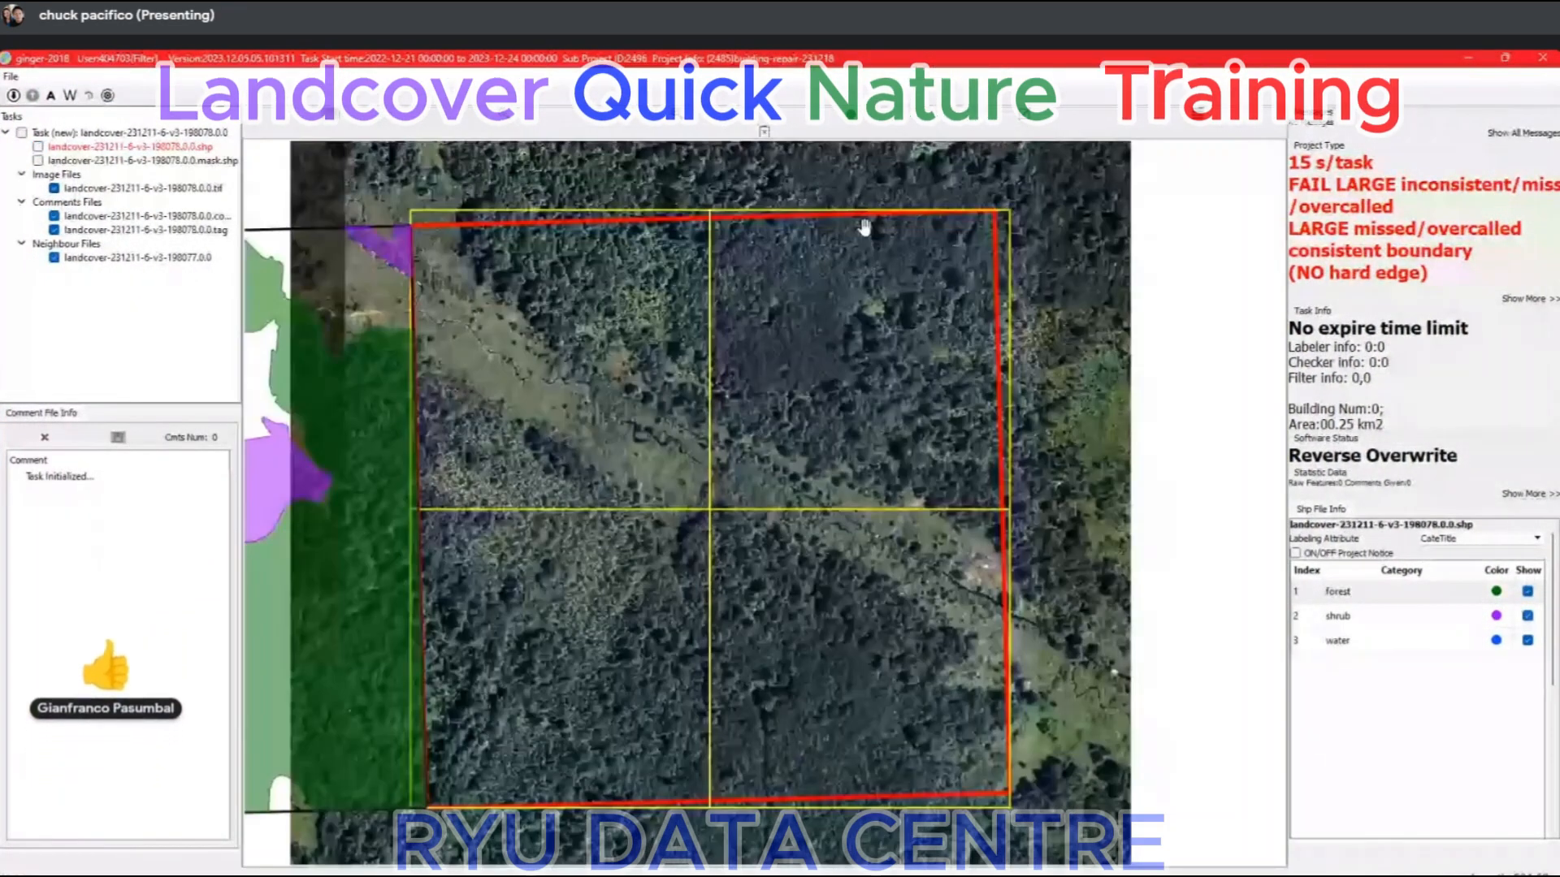
key("space")
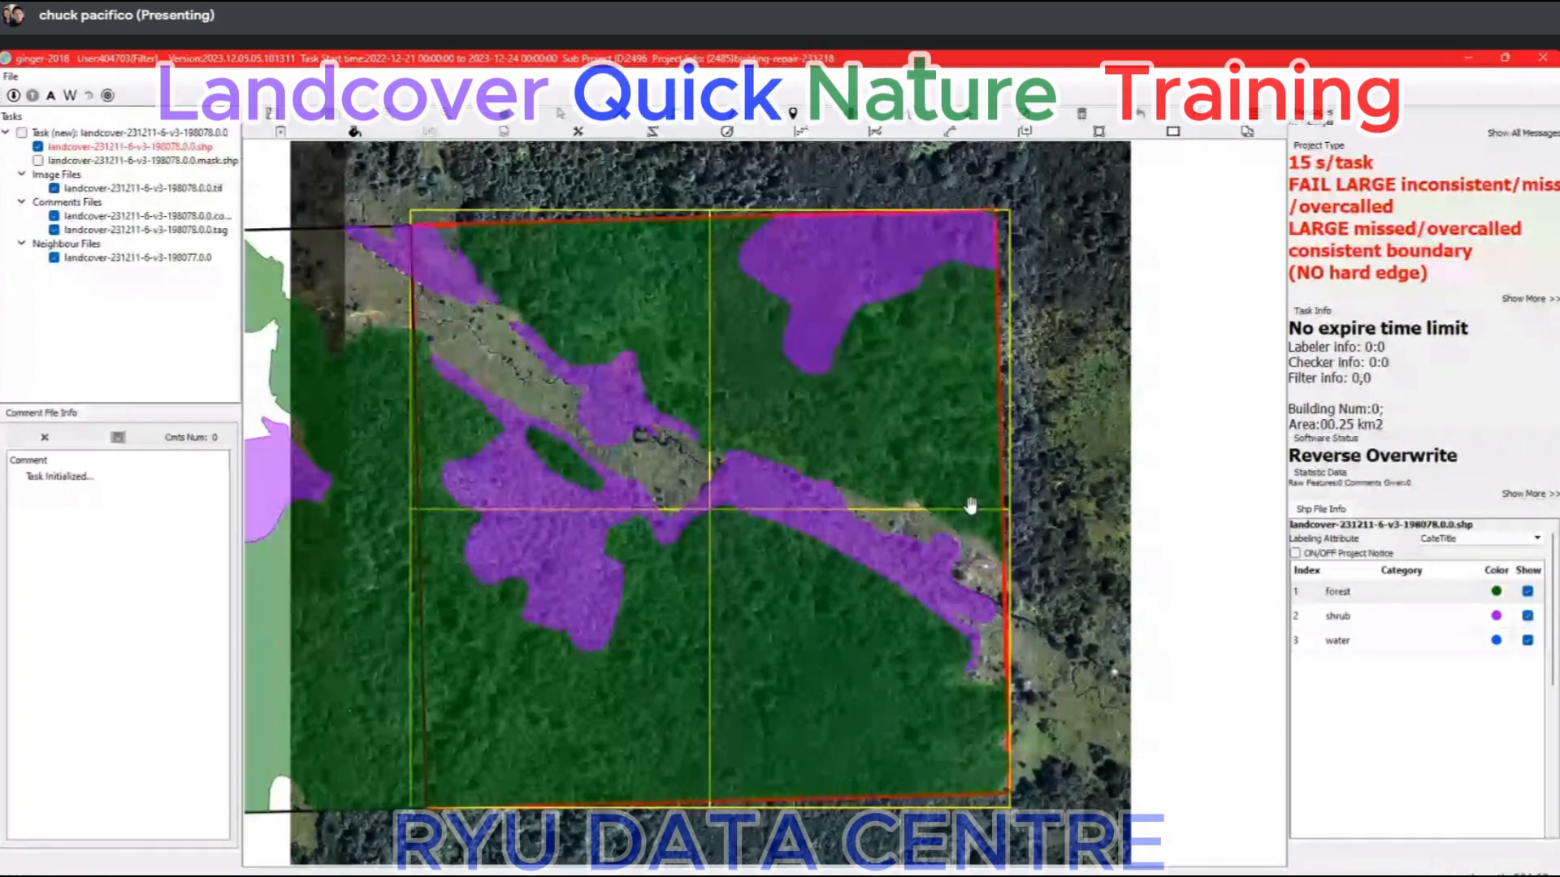
left_click(841, 860)
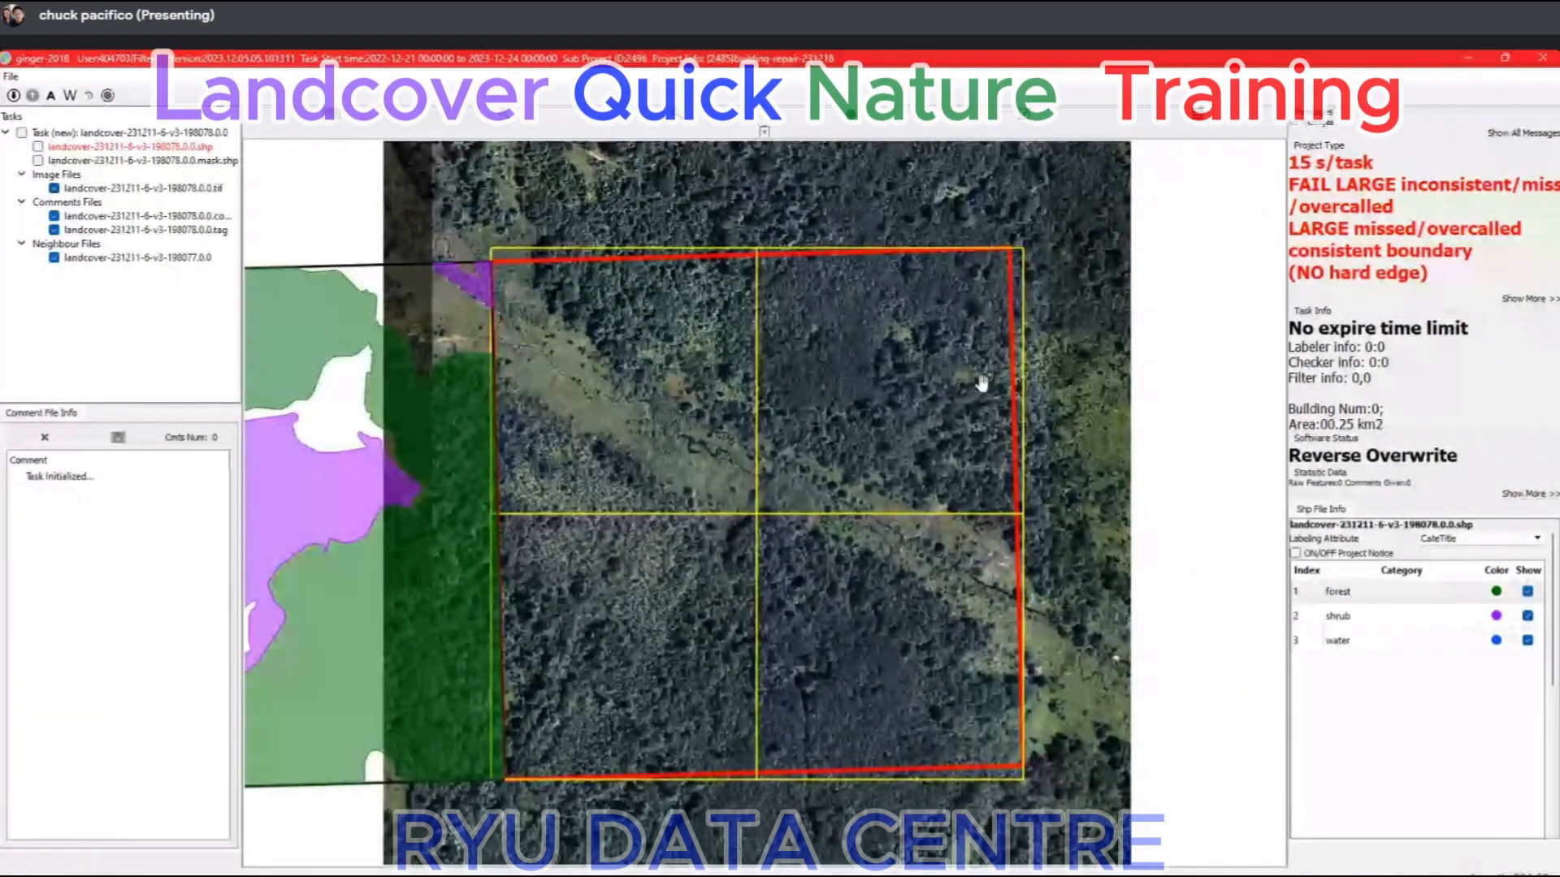
Examine the shrub patch at the tile's northeastern corner against the imagery, toggling the labels and checking vegetation beyond the boundary.
scroll(944, 278, "up", 2)
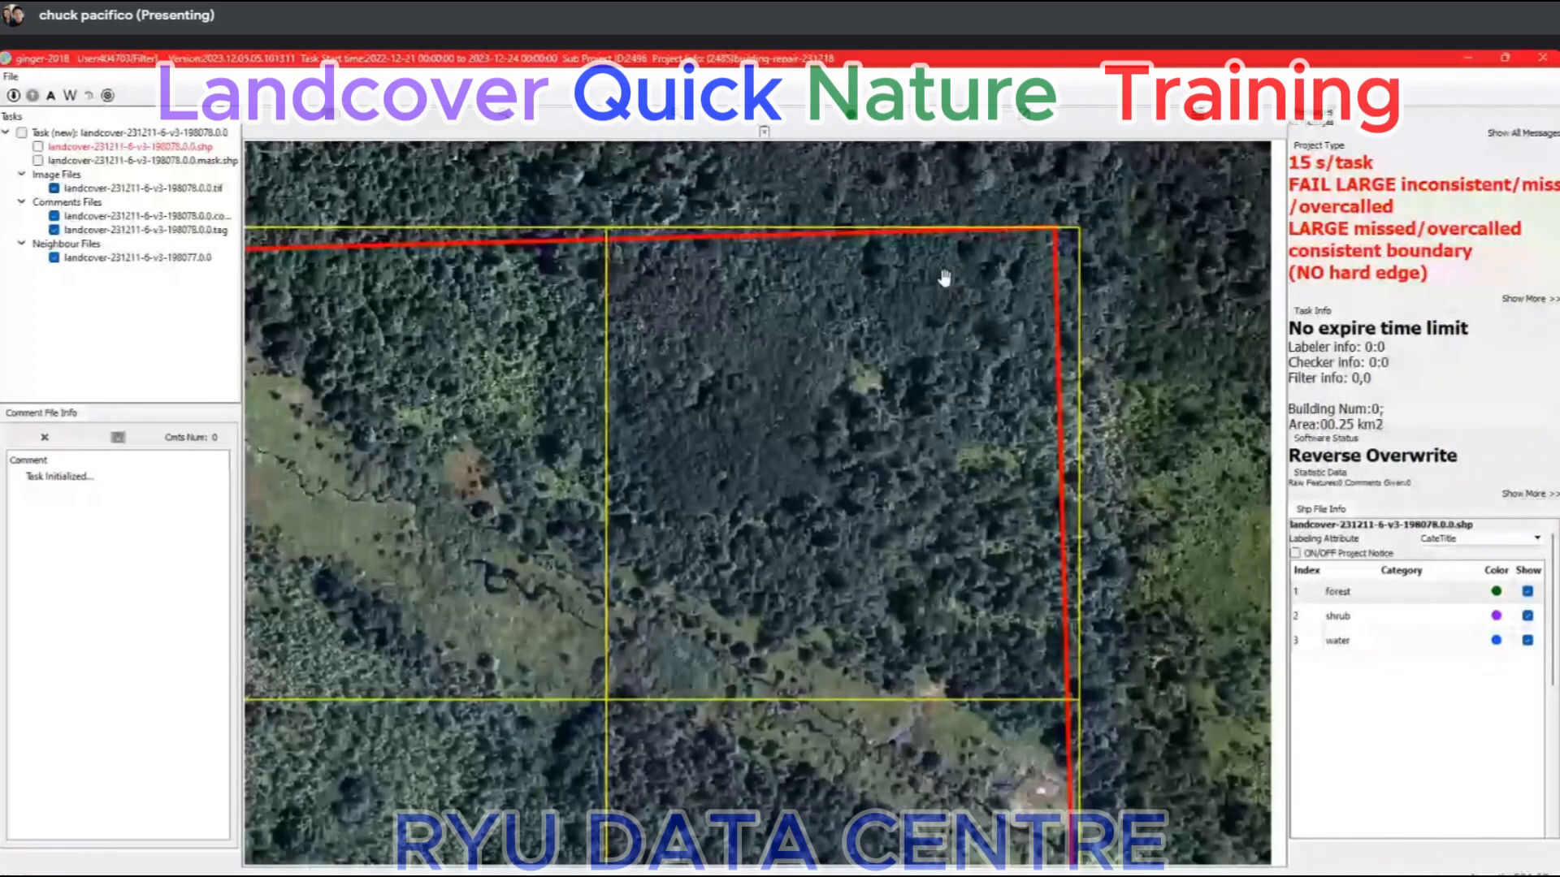
scroll(944, 278, "up", 1)
key("space")
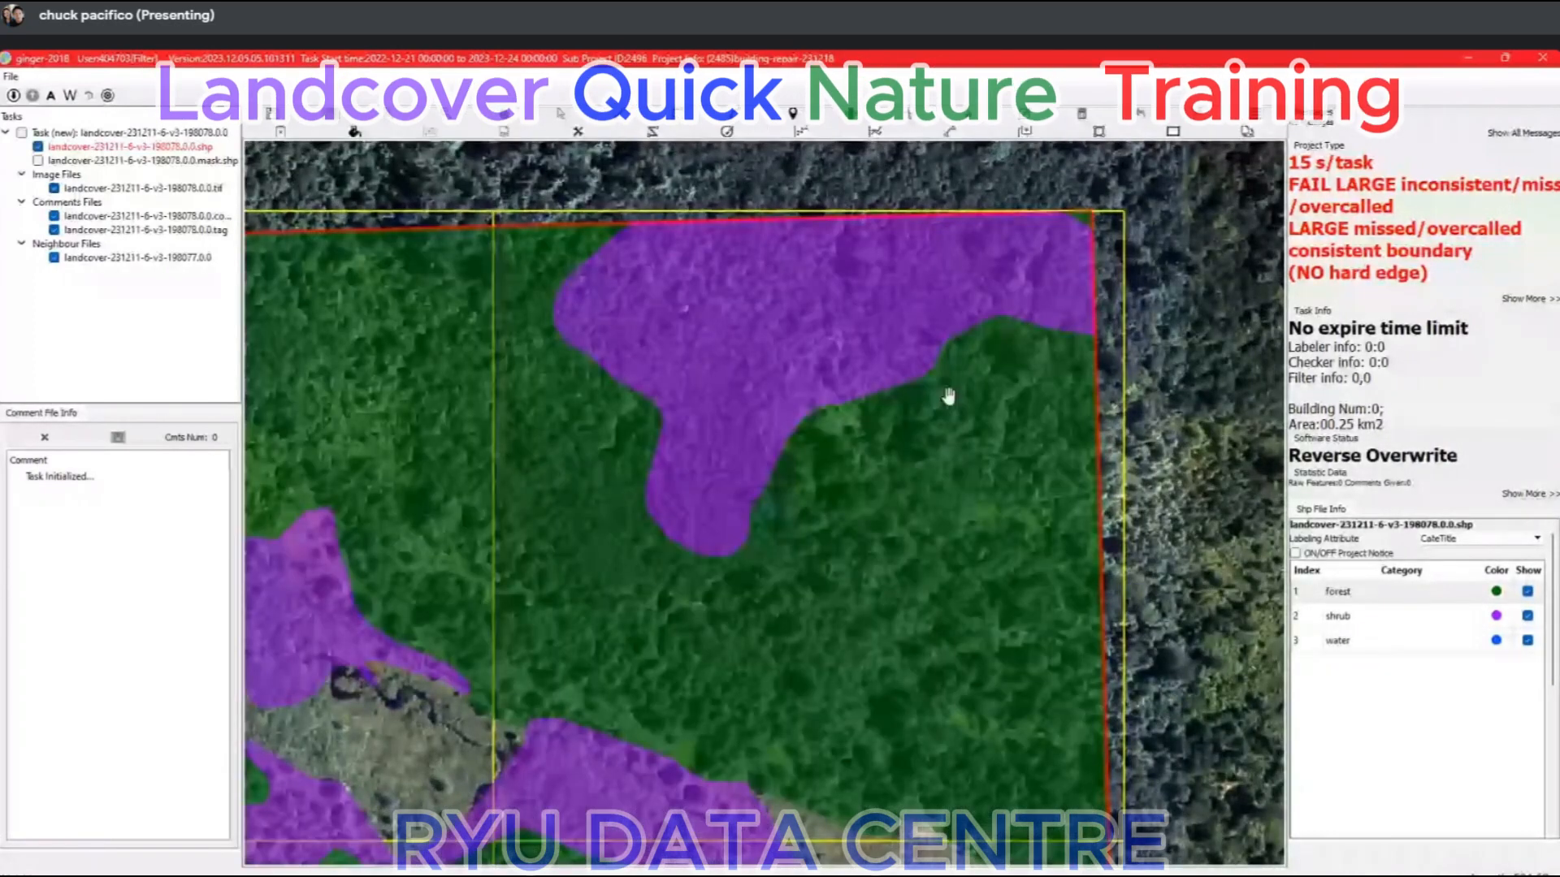
key("space")
left_click_drag(1157, 549, 1141, 588)
key("space")
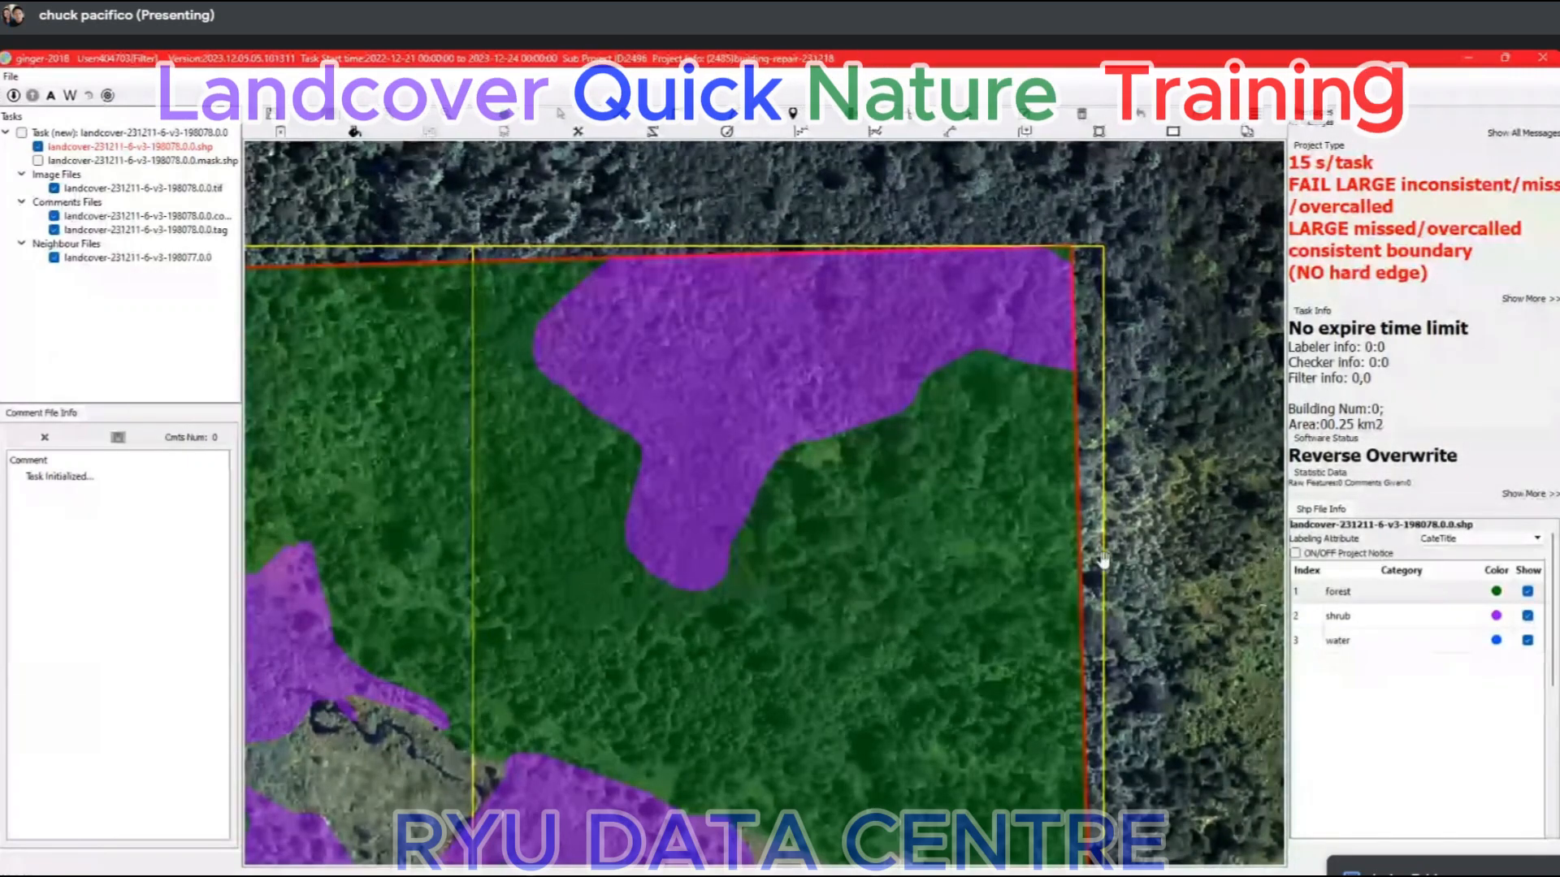
key("space")
scroll(978, 409, "down", 1)
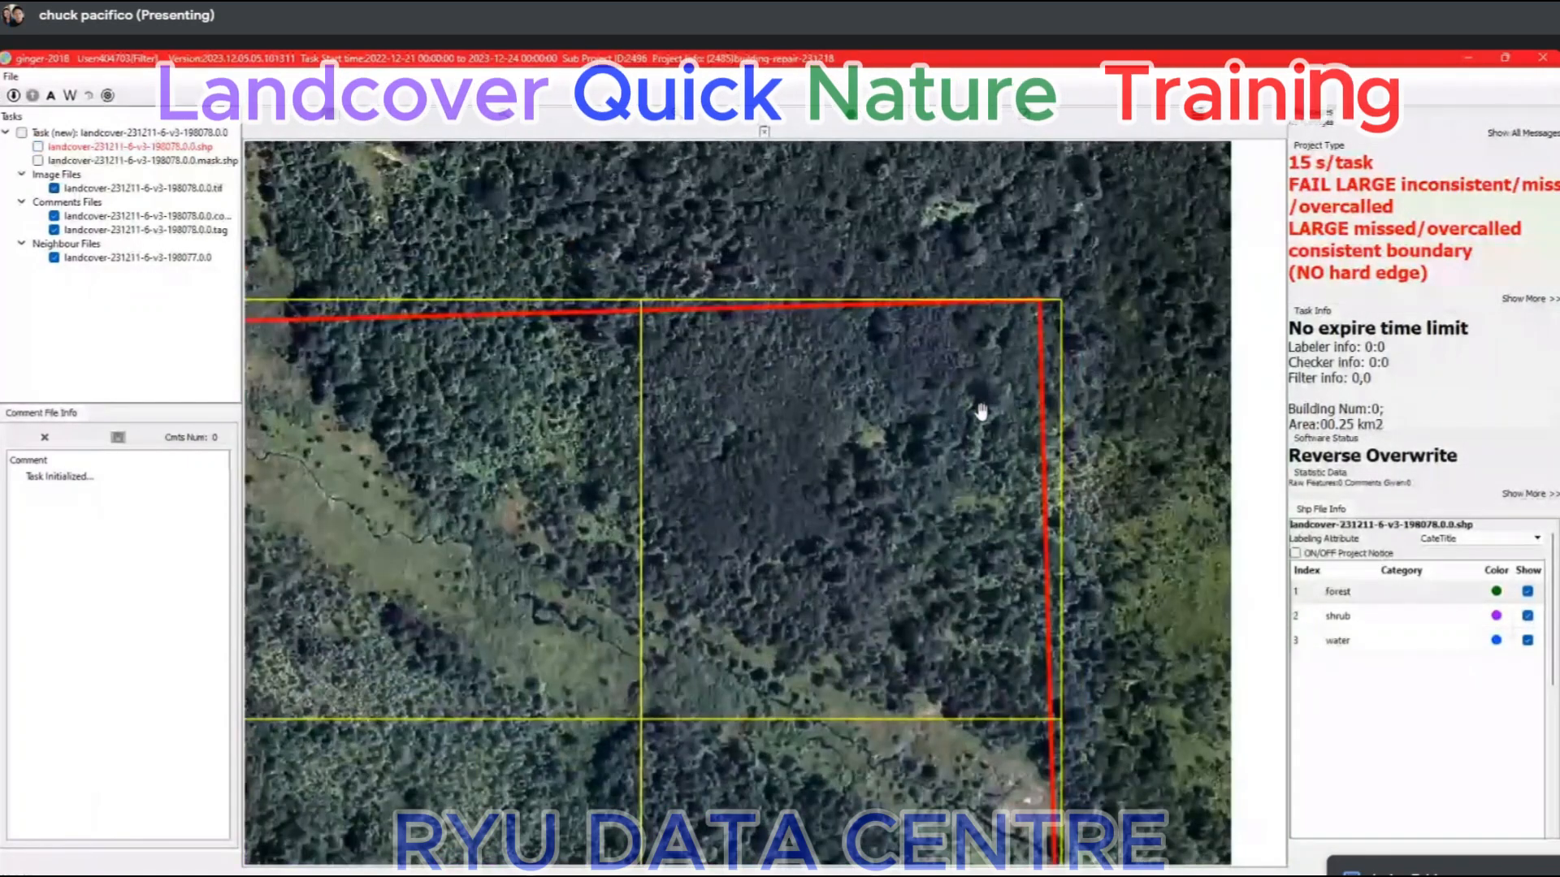
left_click_drag(1016, 387, 1013, 426)
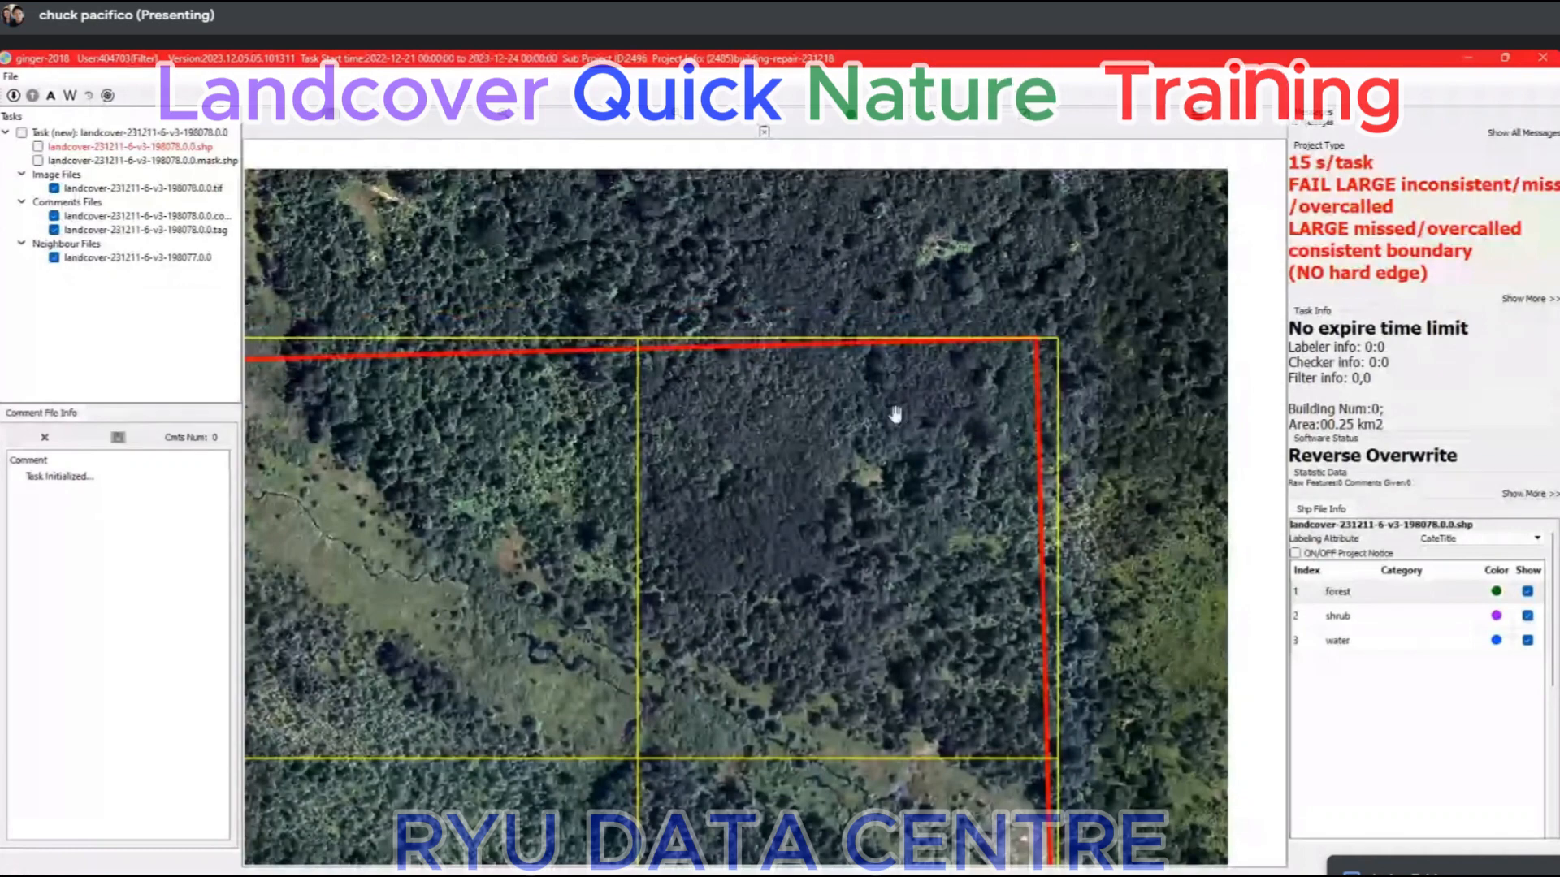
scroll(1006, 424, "up", 1)
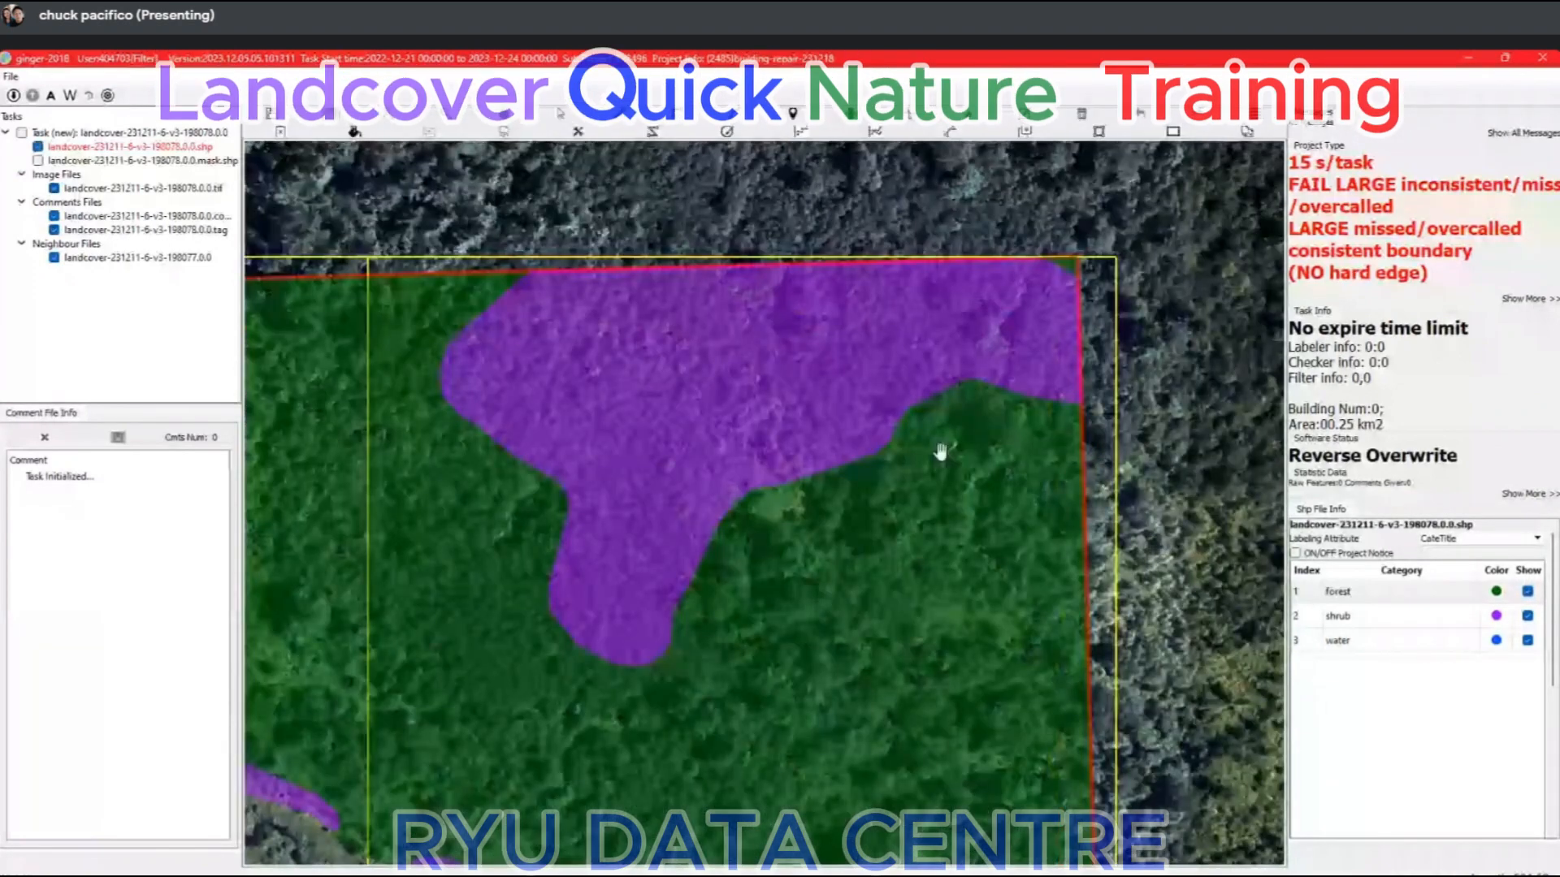
Examine the northeastern vegetation, the creek meadow and the western tree cover on the bare imagery with the task's labels hidden.
key("space")
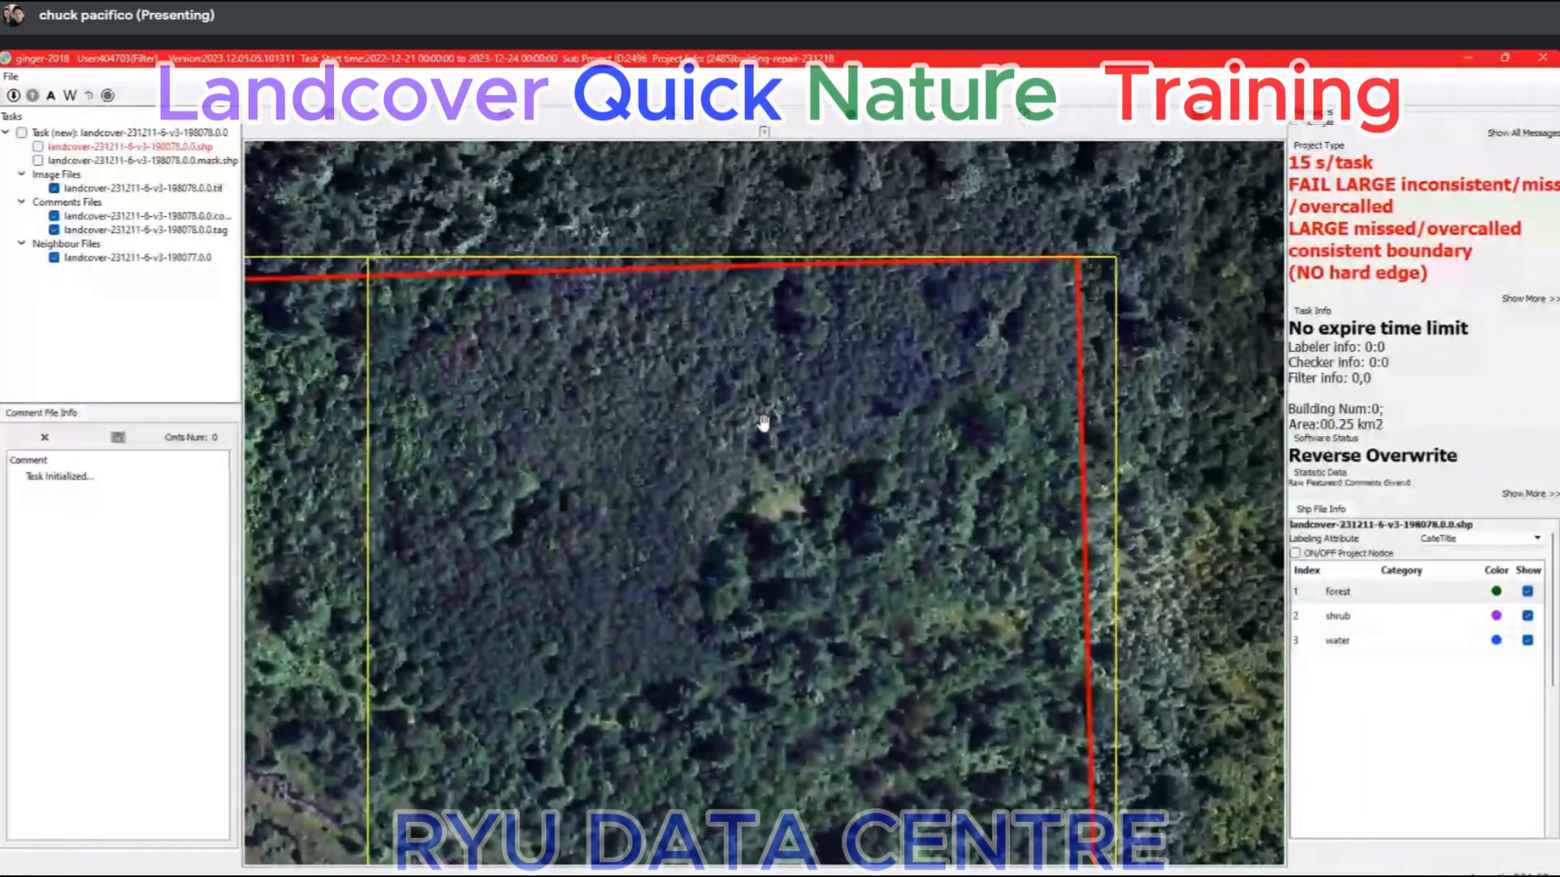
scroll(723, 397, "down", 1)
left_click_drag(724, 397, 827, 358)
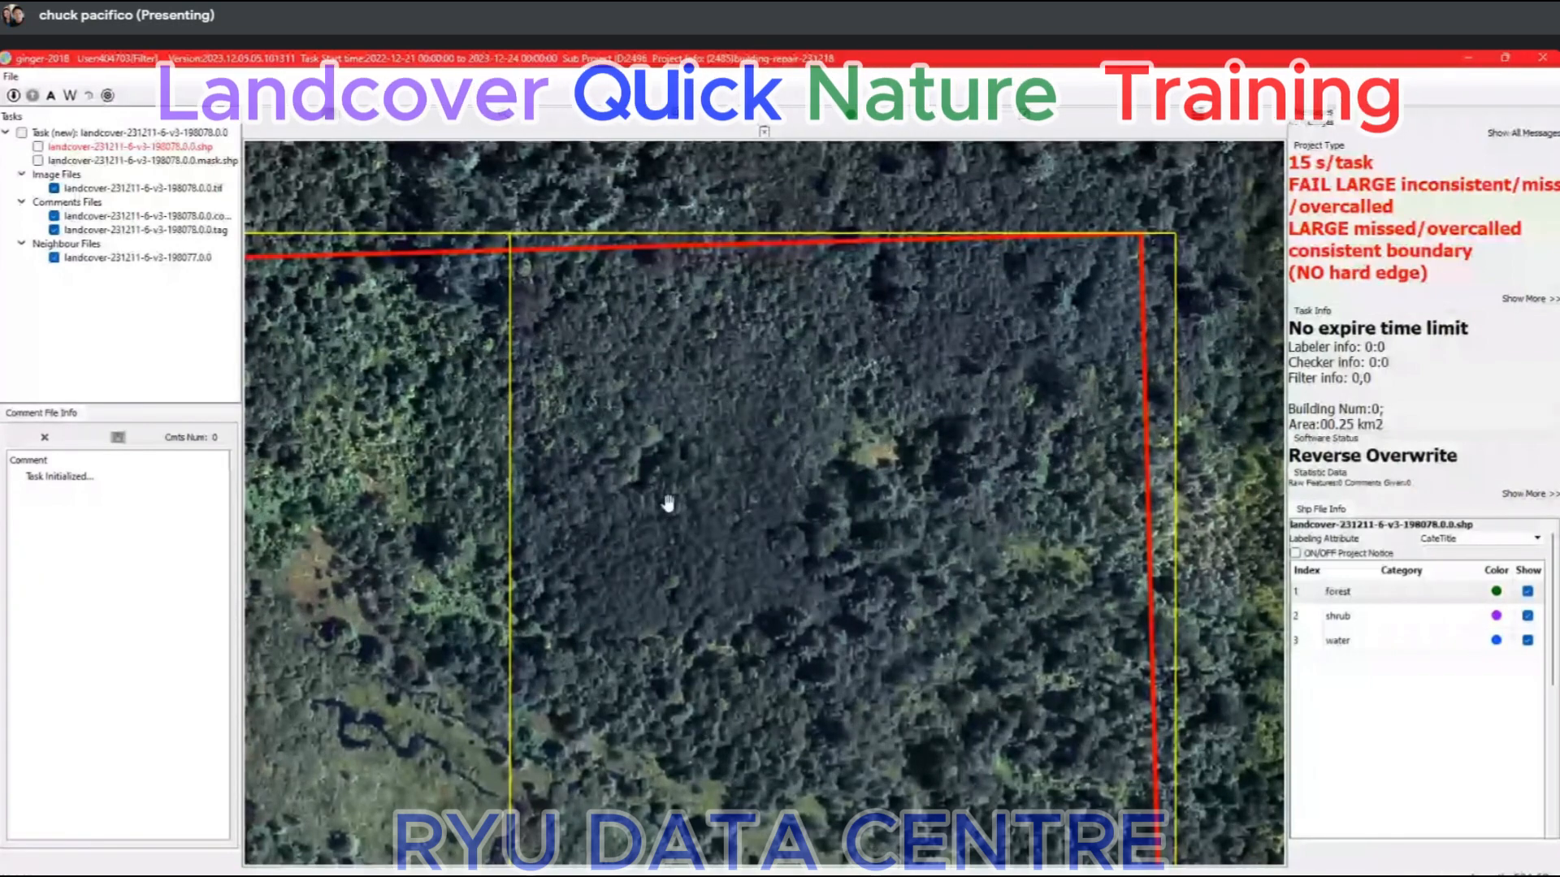
left_click_drag(770, 364, 1006, 389)
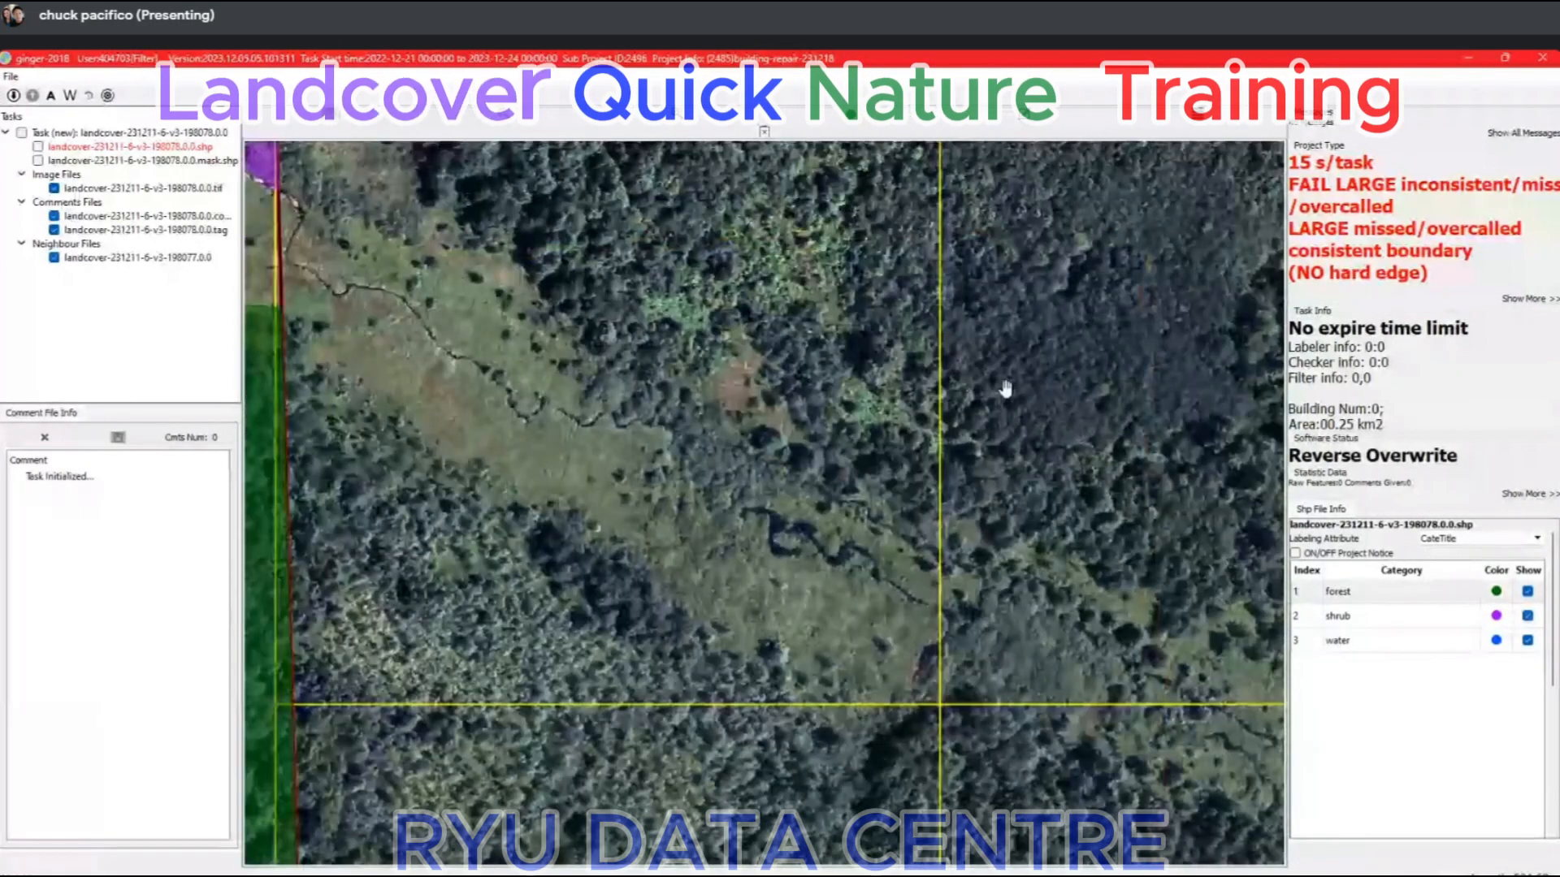
scroll(1037, 627, "up", 3)
left_click_drag(1036, 627, 652, 337)
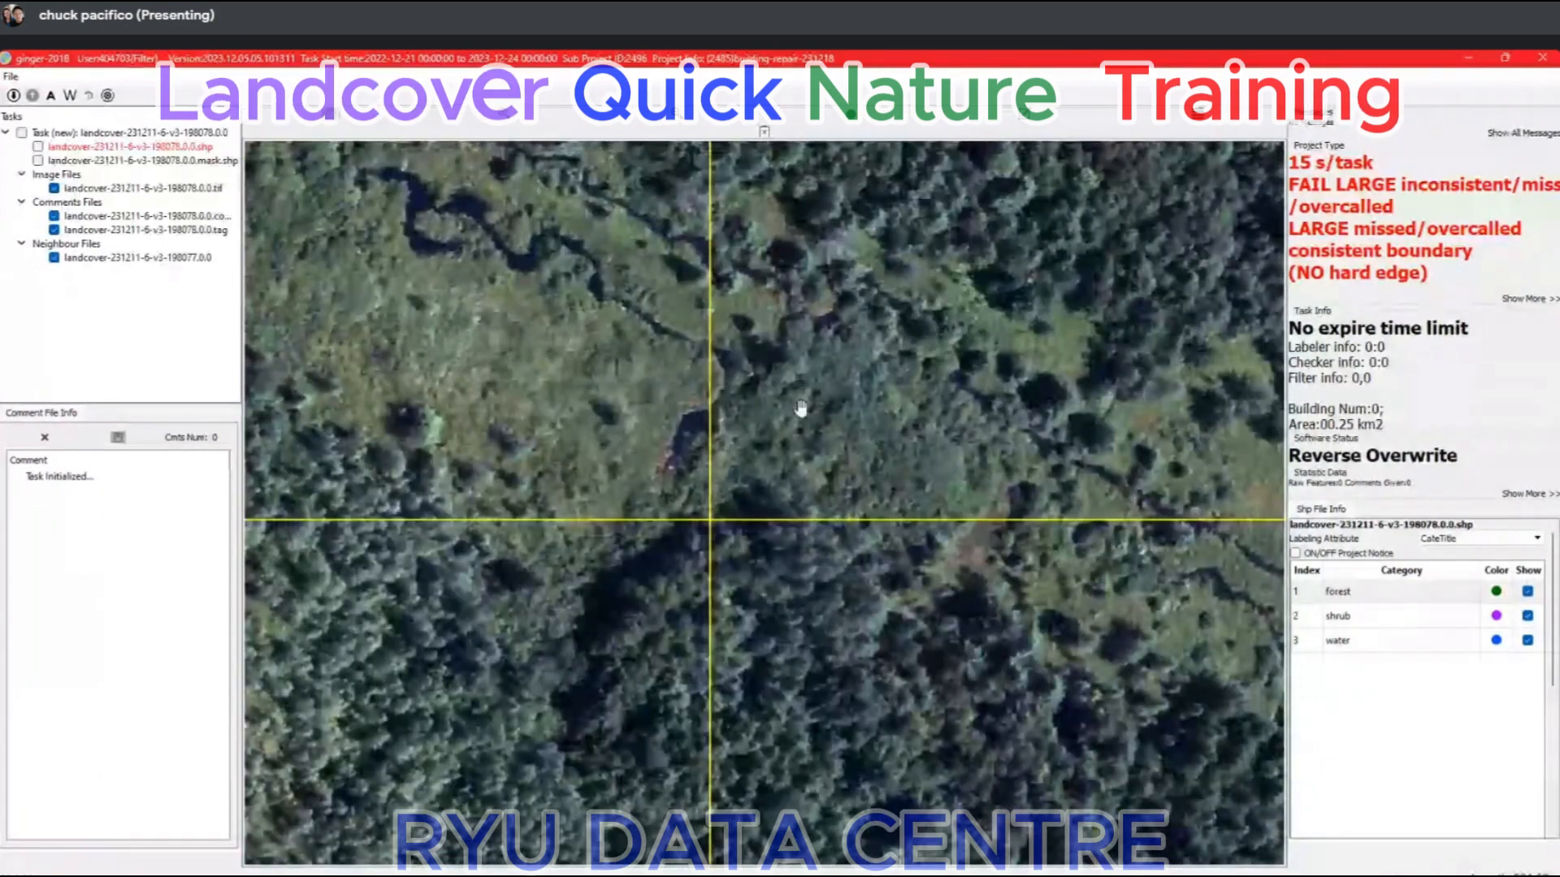
left_click_drag(304, 562, 826, 439)
scroll(822, 440, "down", 2)
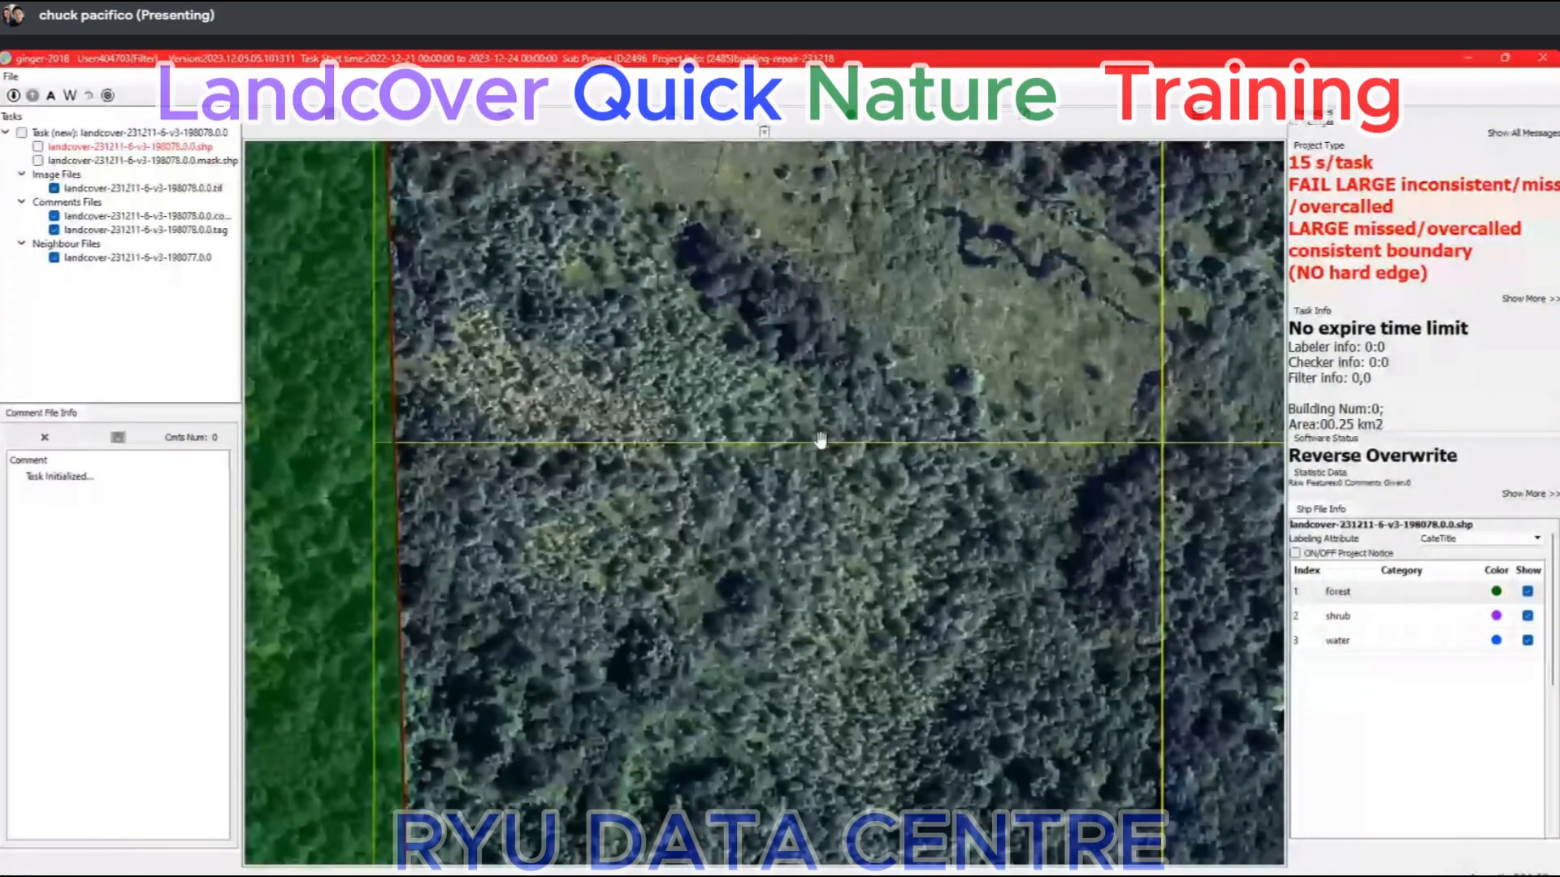
scroll(821, 440, "up", 1)
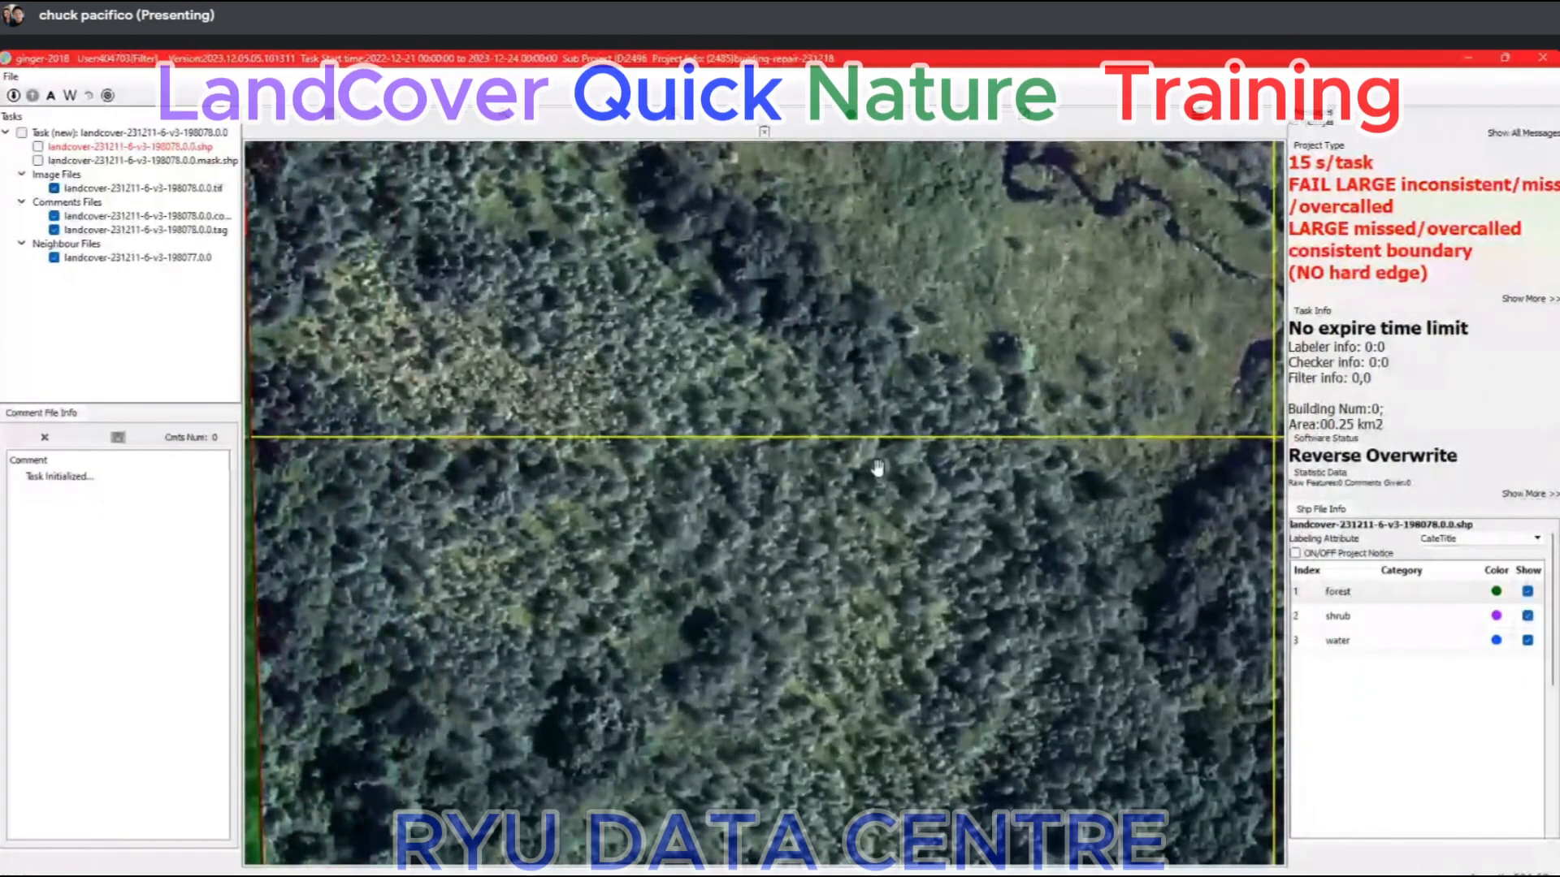
scroll(877, 455, "down", 3)
left_click_drag(891, 439, 500, 614)
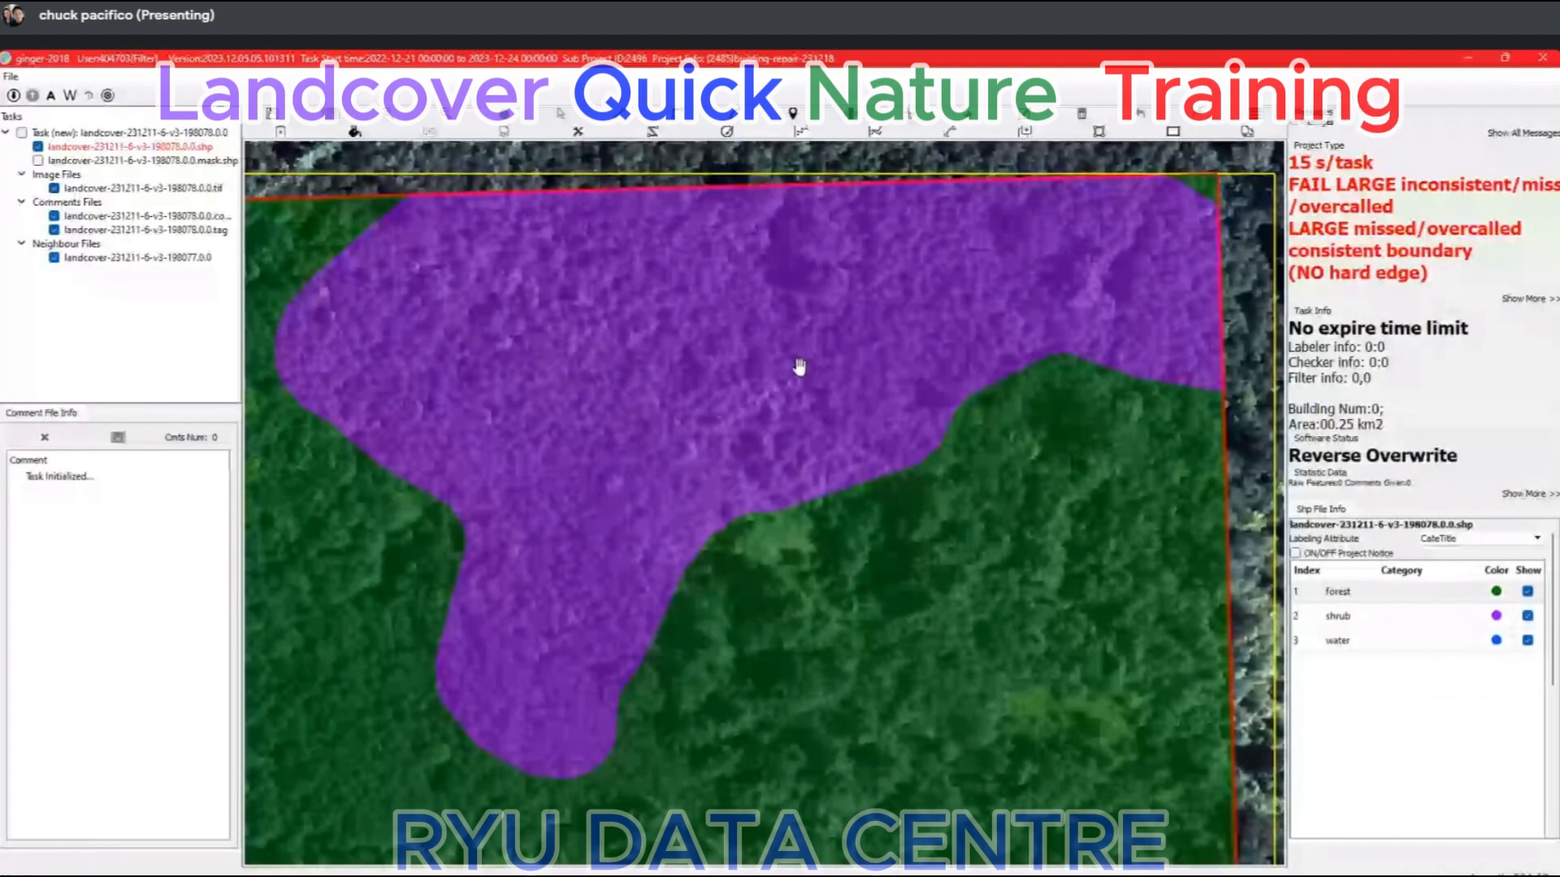
Compare the northeastern shrub patch with the imagery and replace it with forest.
scroll(800, 367, "down", 1)
key("space")
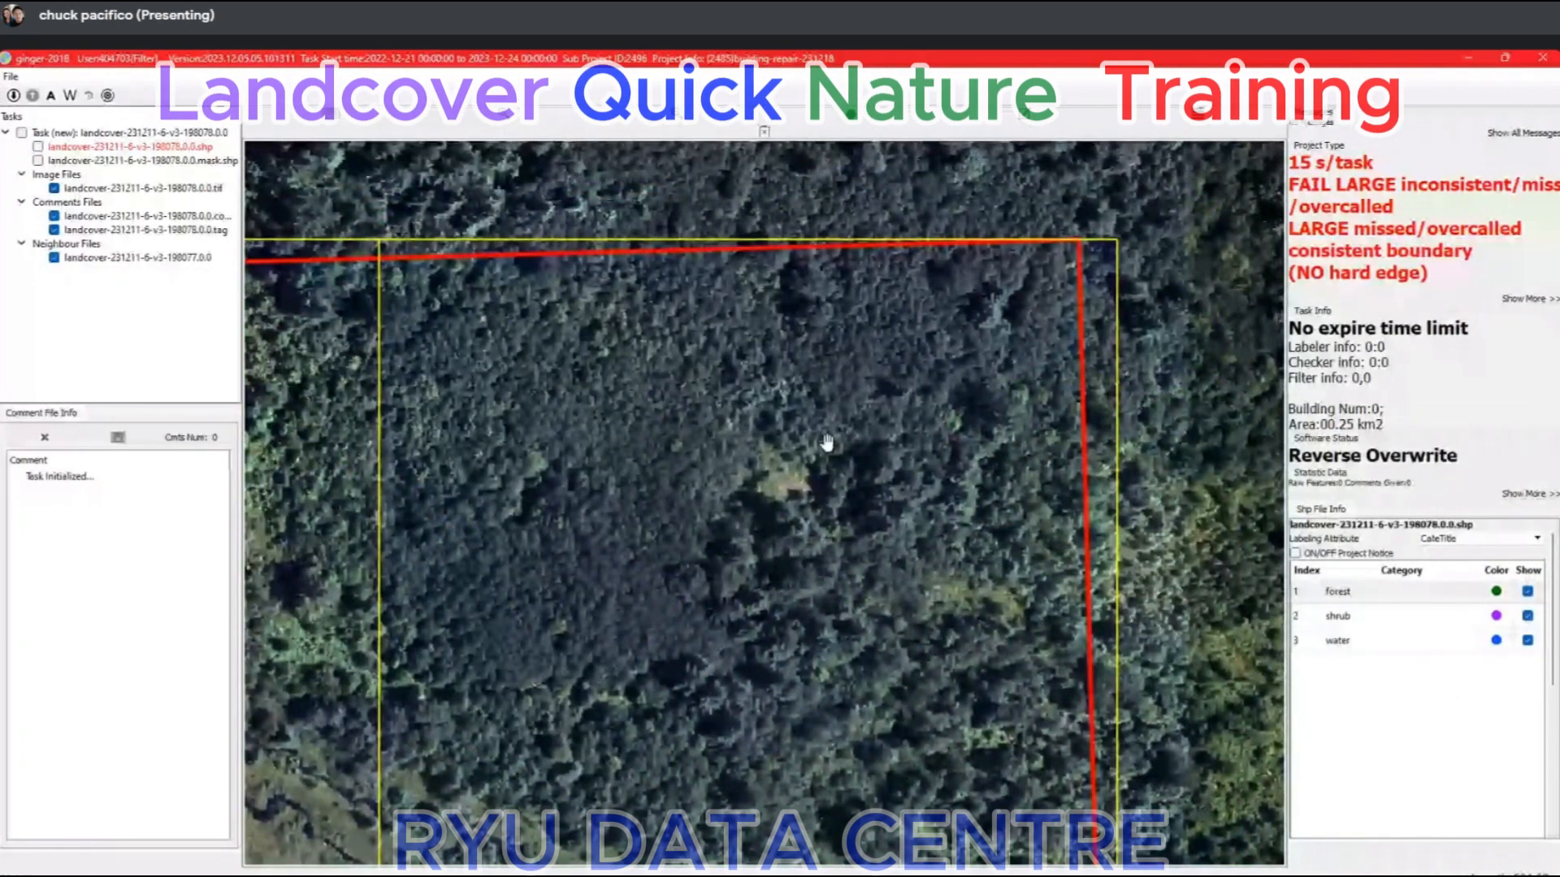
scroll(827, 443, "down", 2)
key("space")
left_click(845, 493)
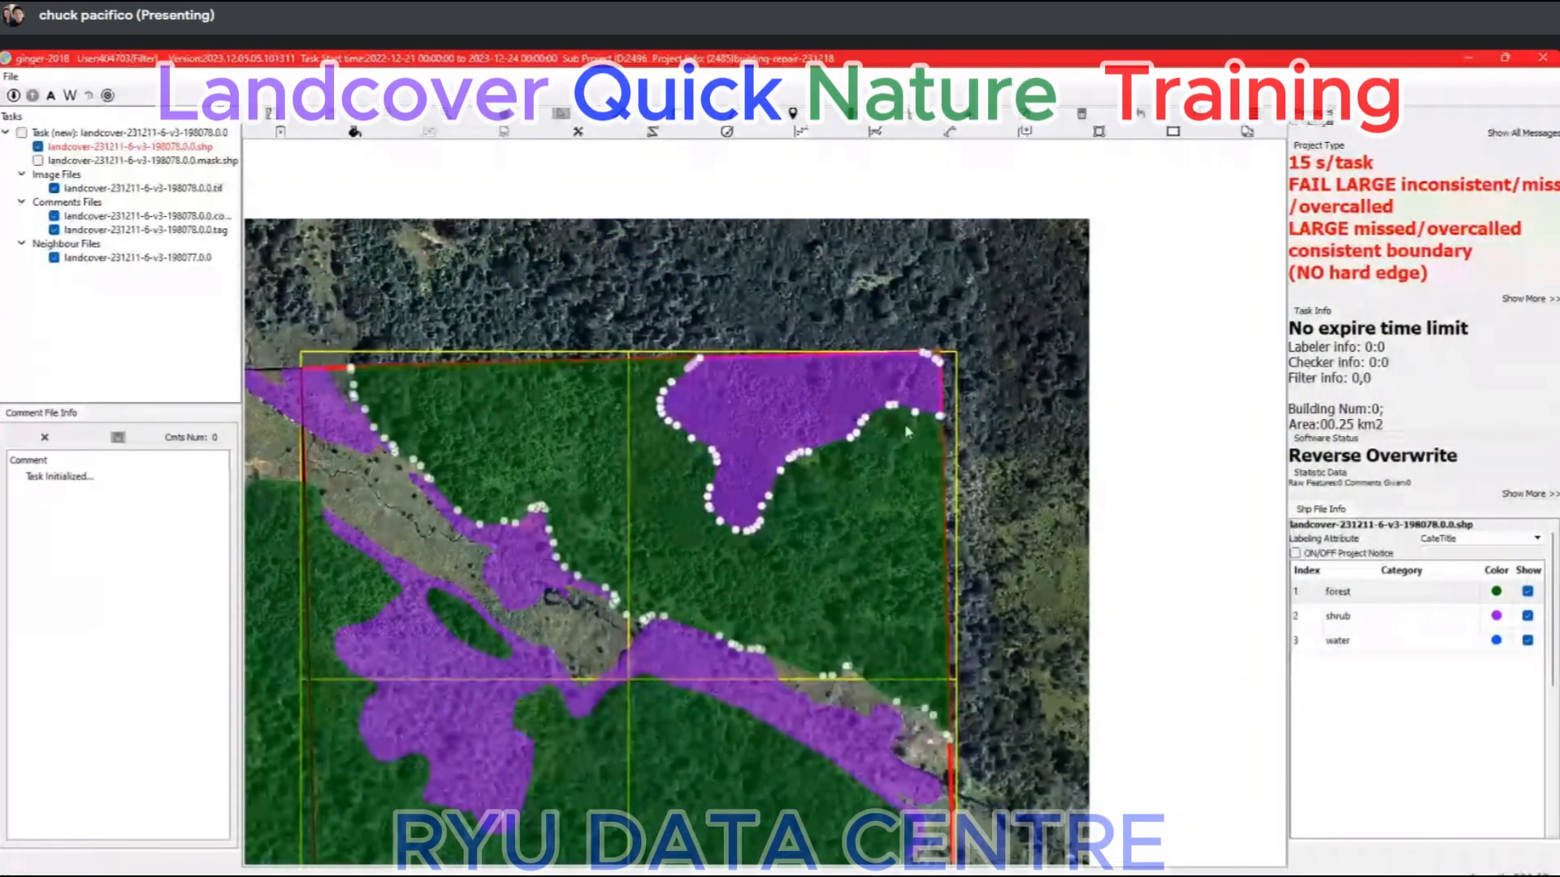
key("Delete")
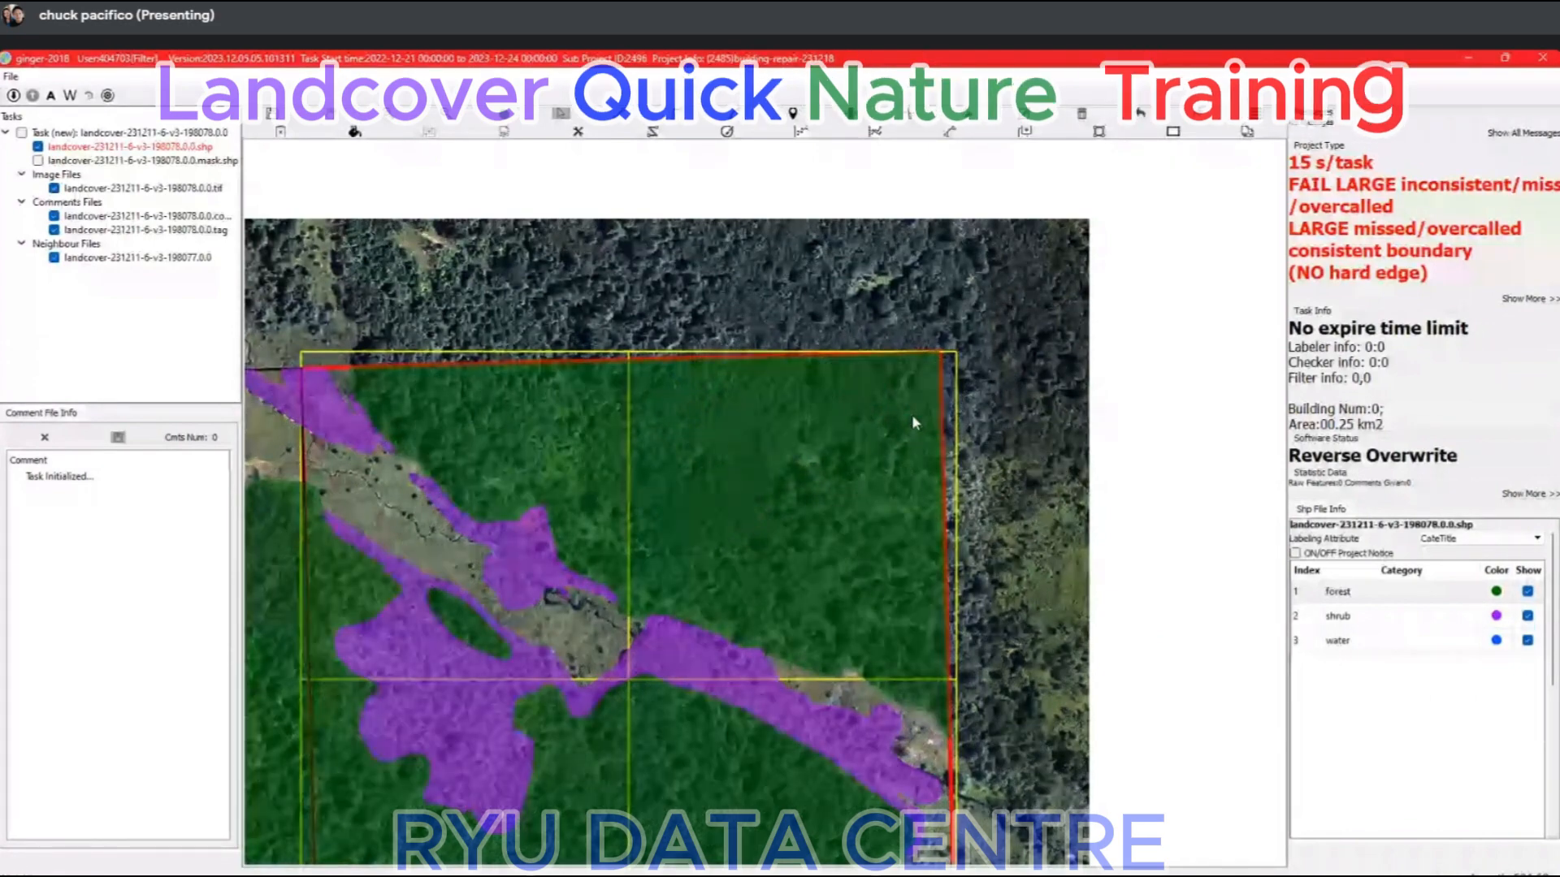
Compare the whole tile's labels with the imagery by hiding and showing them, checking the lighter vegetation in the western half.
key("space")
left_click_drag(820, 578, 933, 383)
key("space")
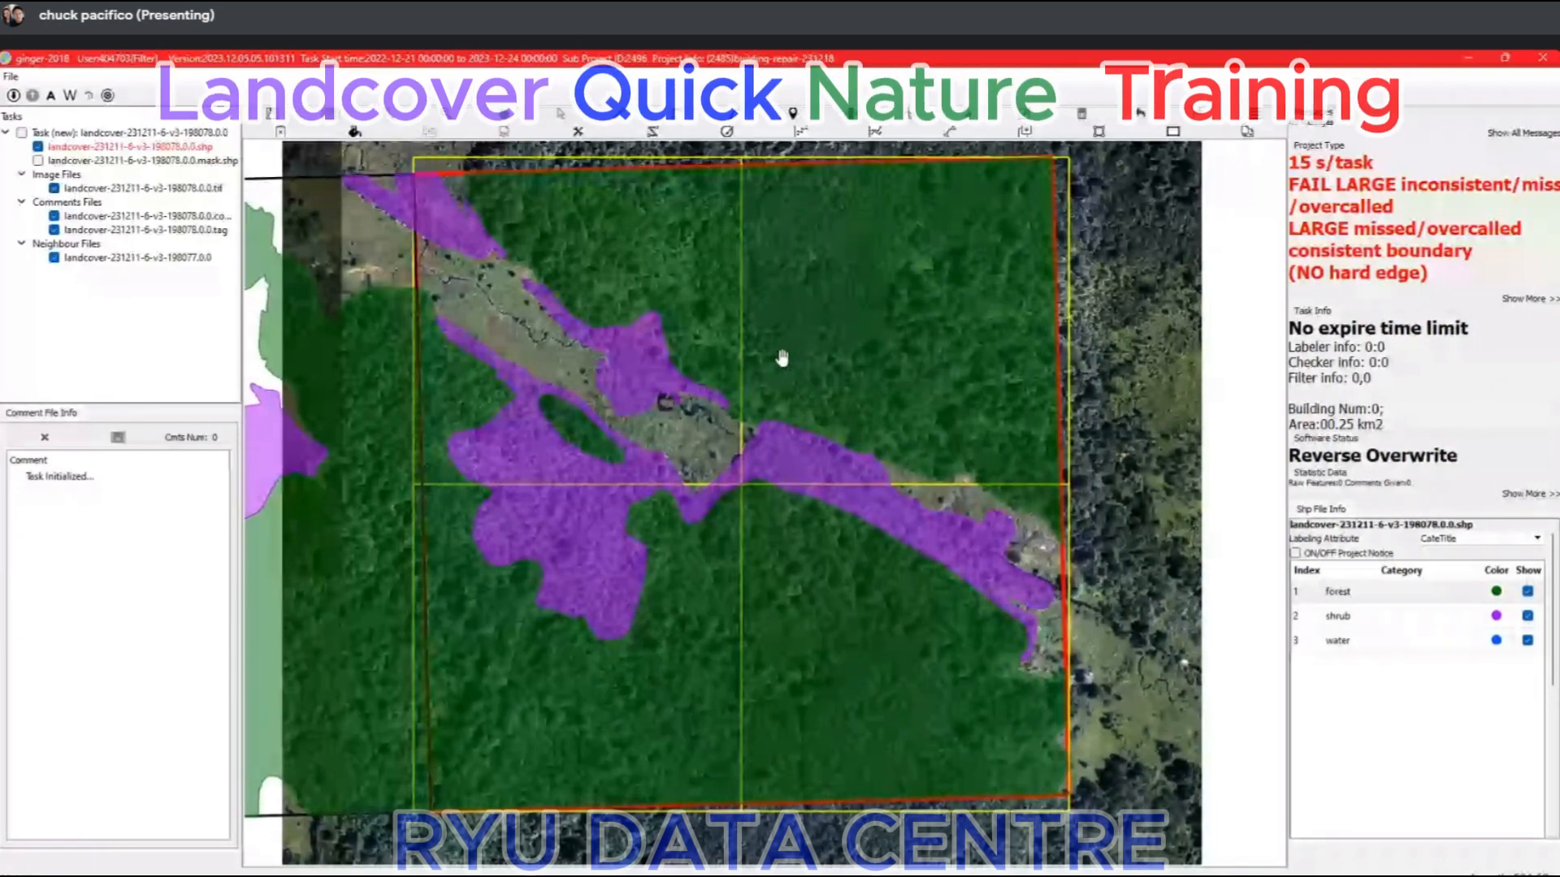
key("space")
key("space")
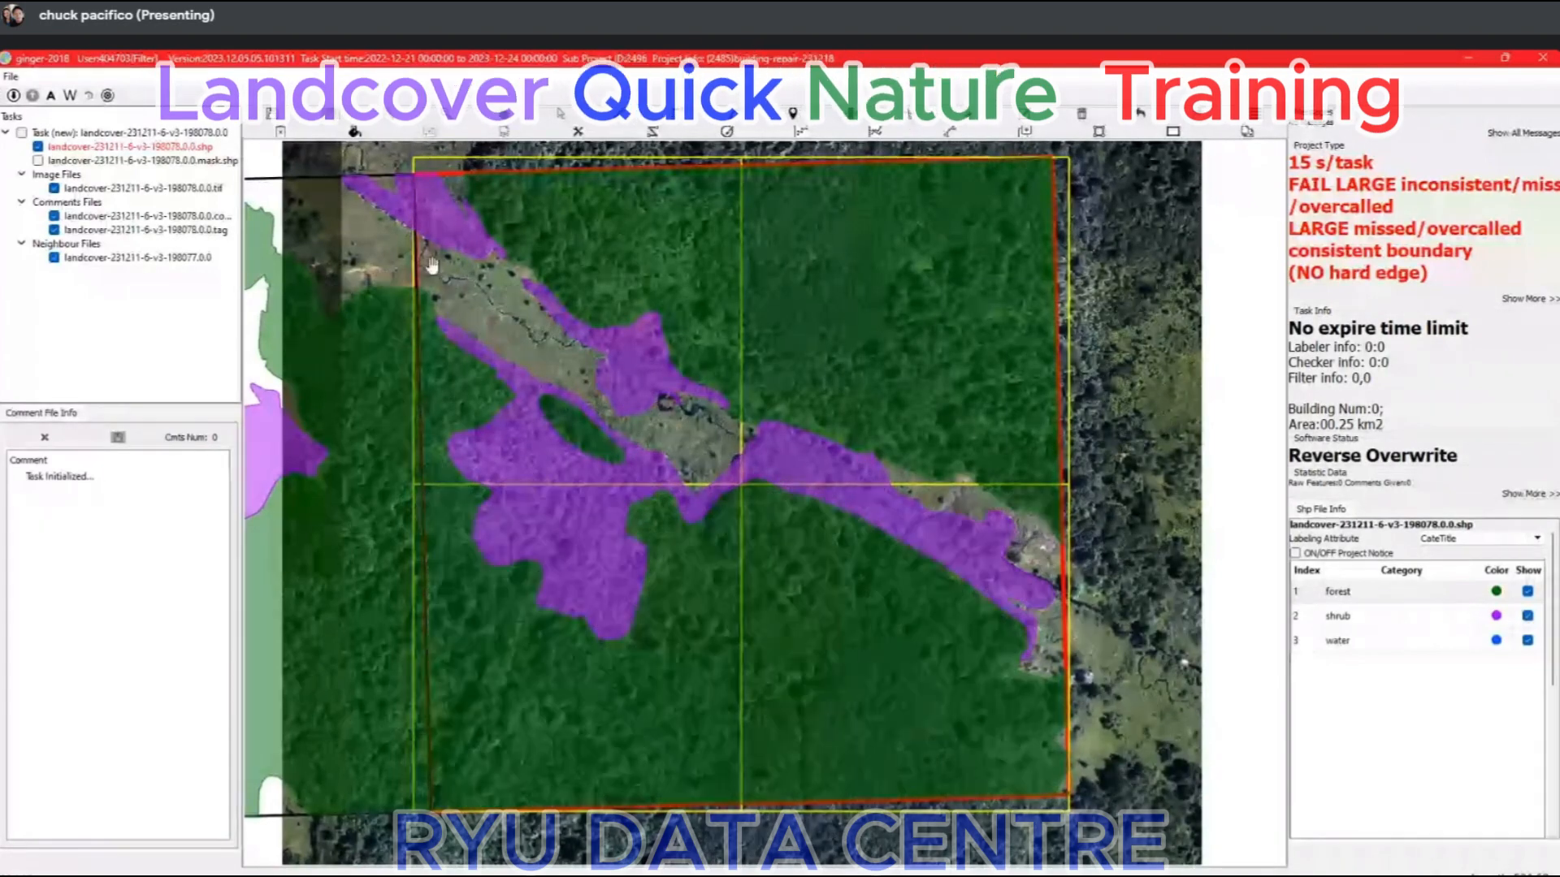
key("space")
scroll(507, 295, "up", 4)
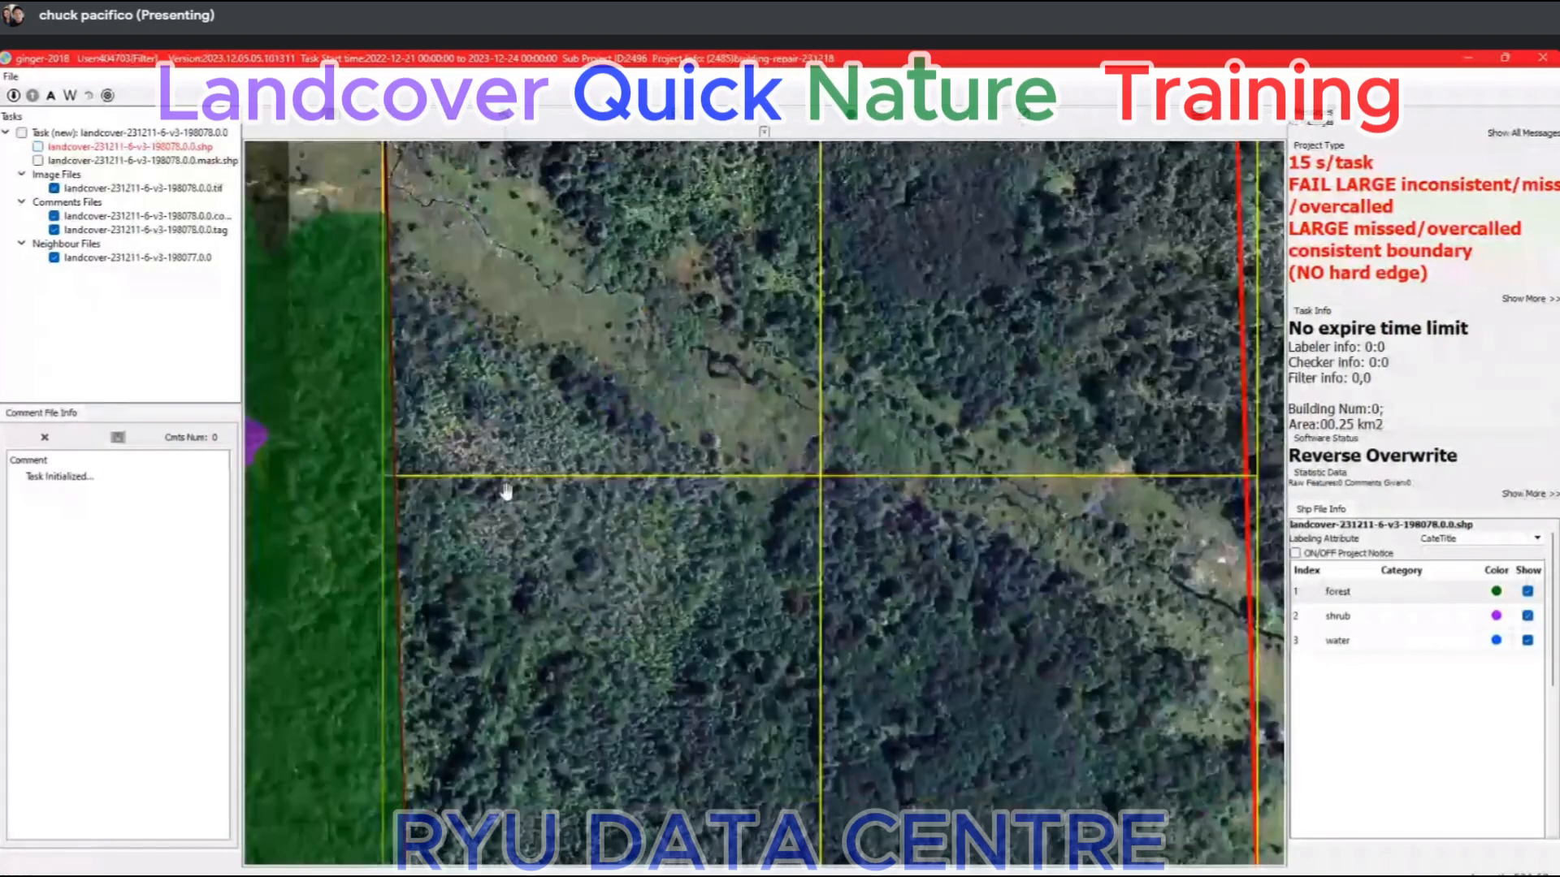
scroll(650, 459, "down", 1)
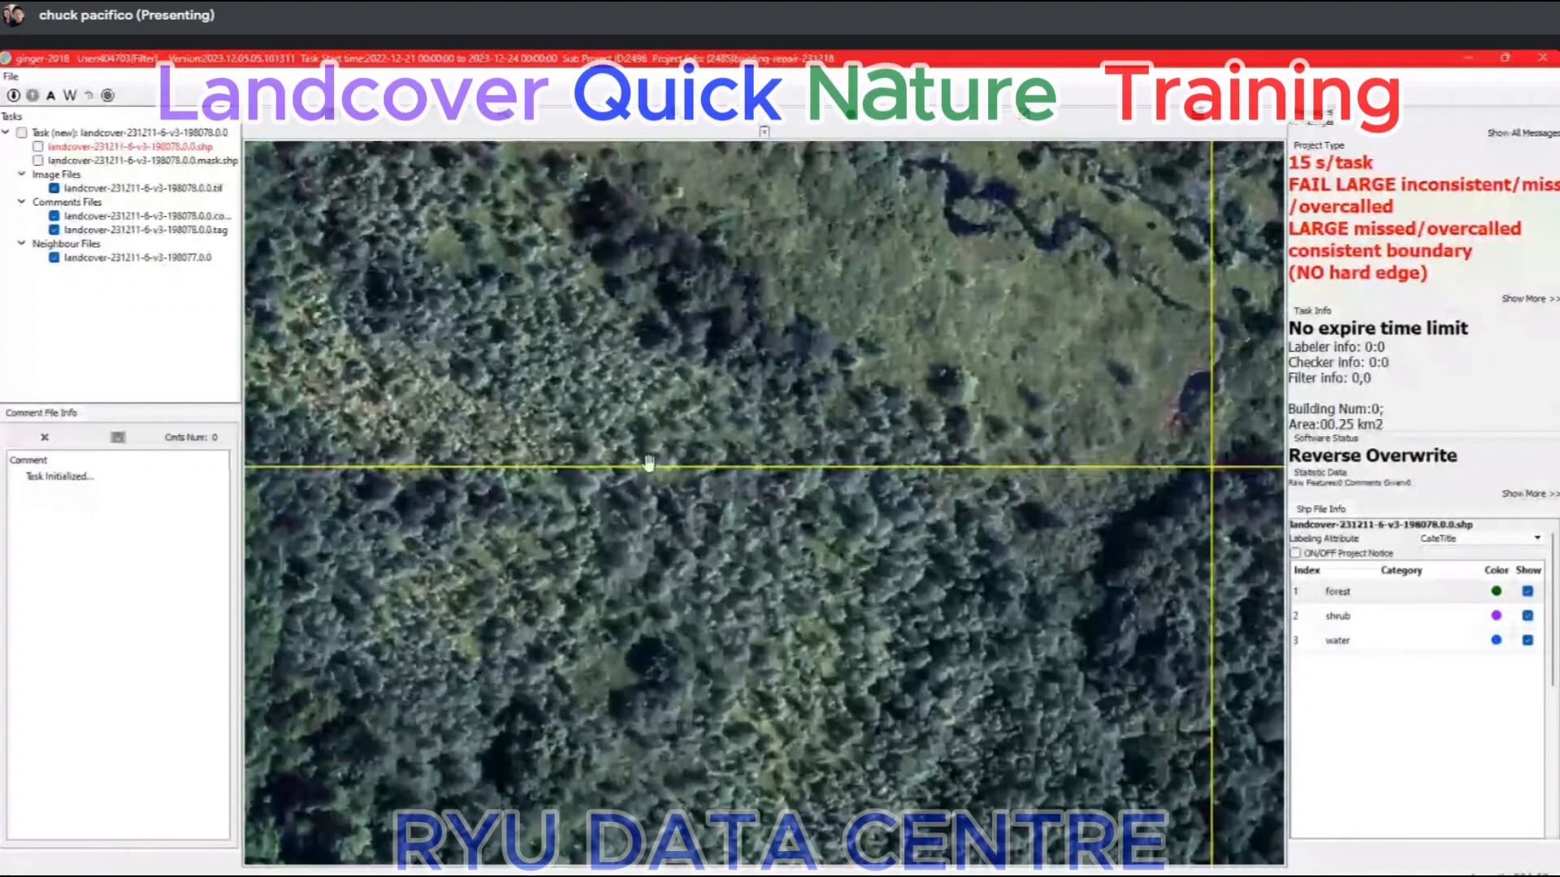
scroll(612, 481, "down", 1)
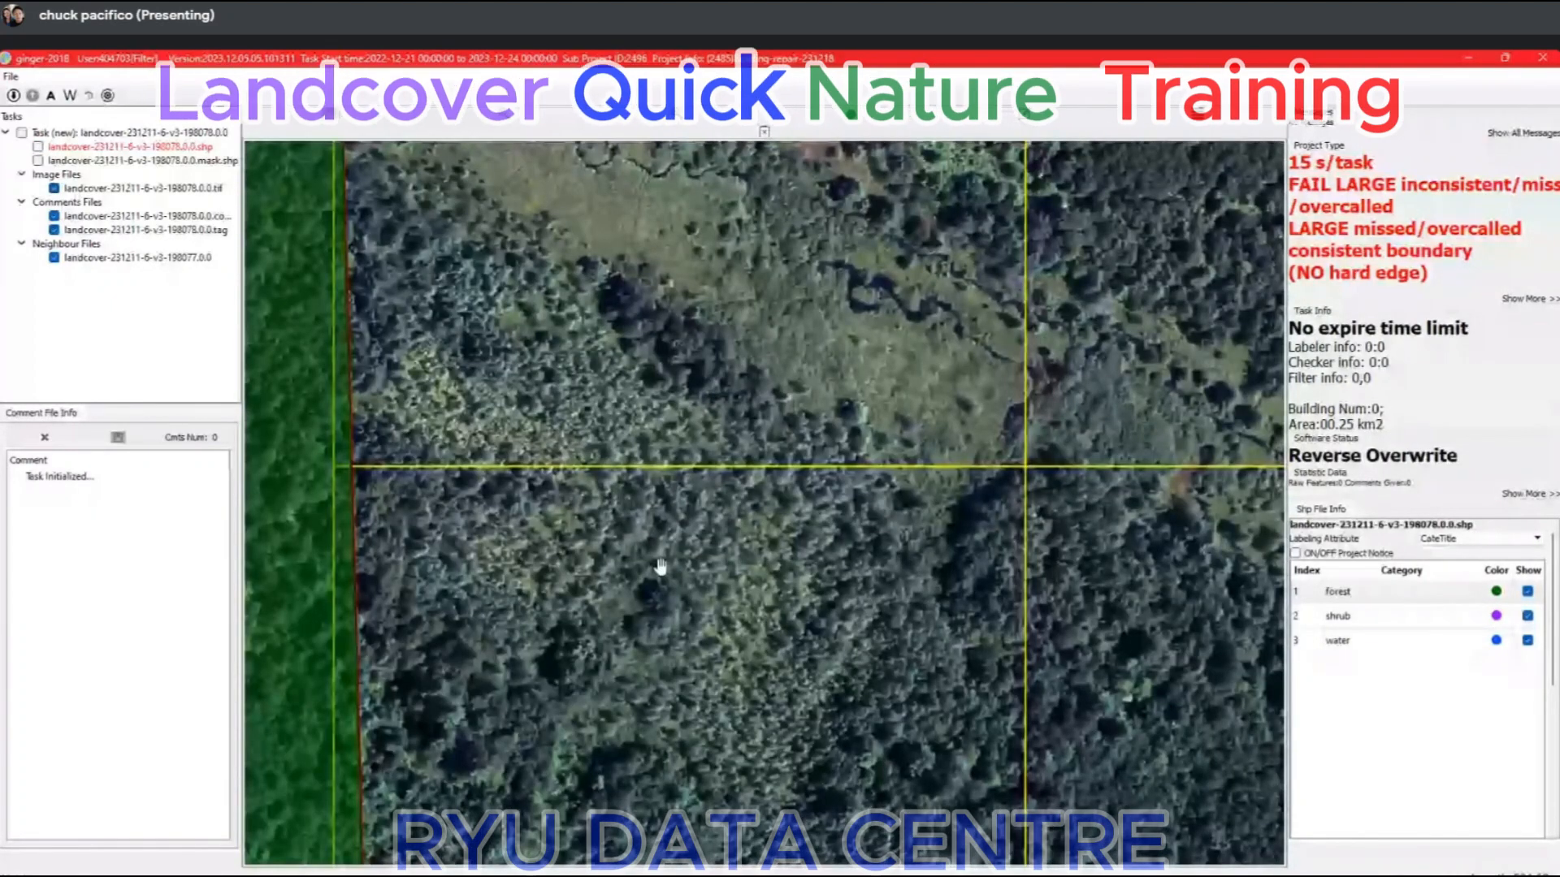
Inspect the shrub strip along the creek to the eastern boundary and review the full tile beside its western neighbour.
scroll(1113, 431, "up", 2)
left_click_drag(1113, 430, 596, 408)
scroll(650, 418, "up", 1)
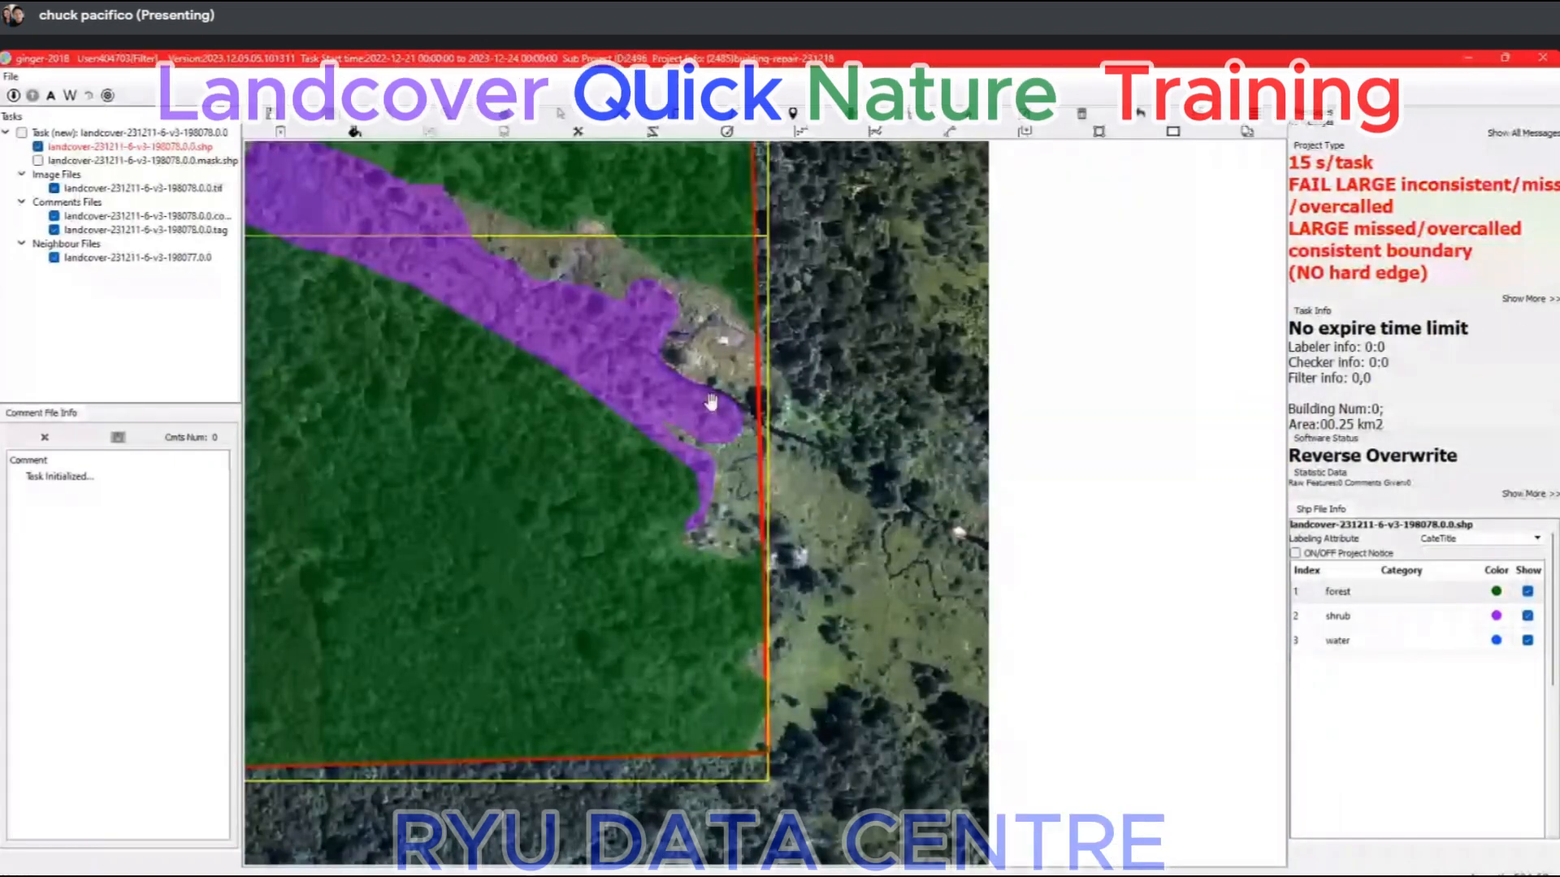
scroll(714, 398, "up", 2)
scroll(709, 378, "down", 1)
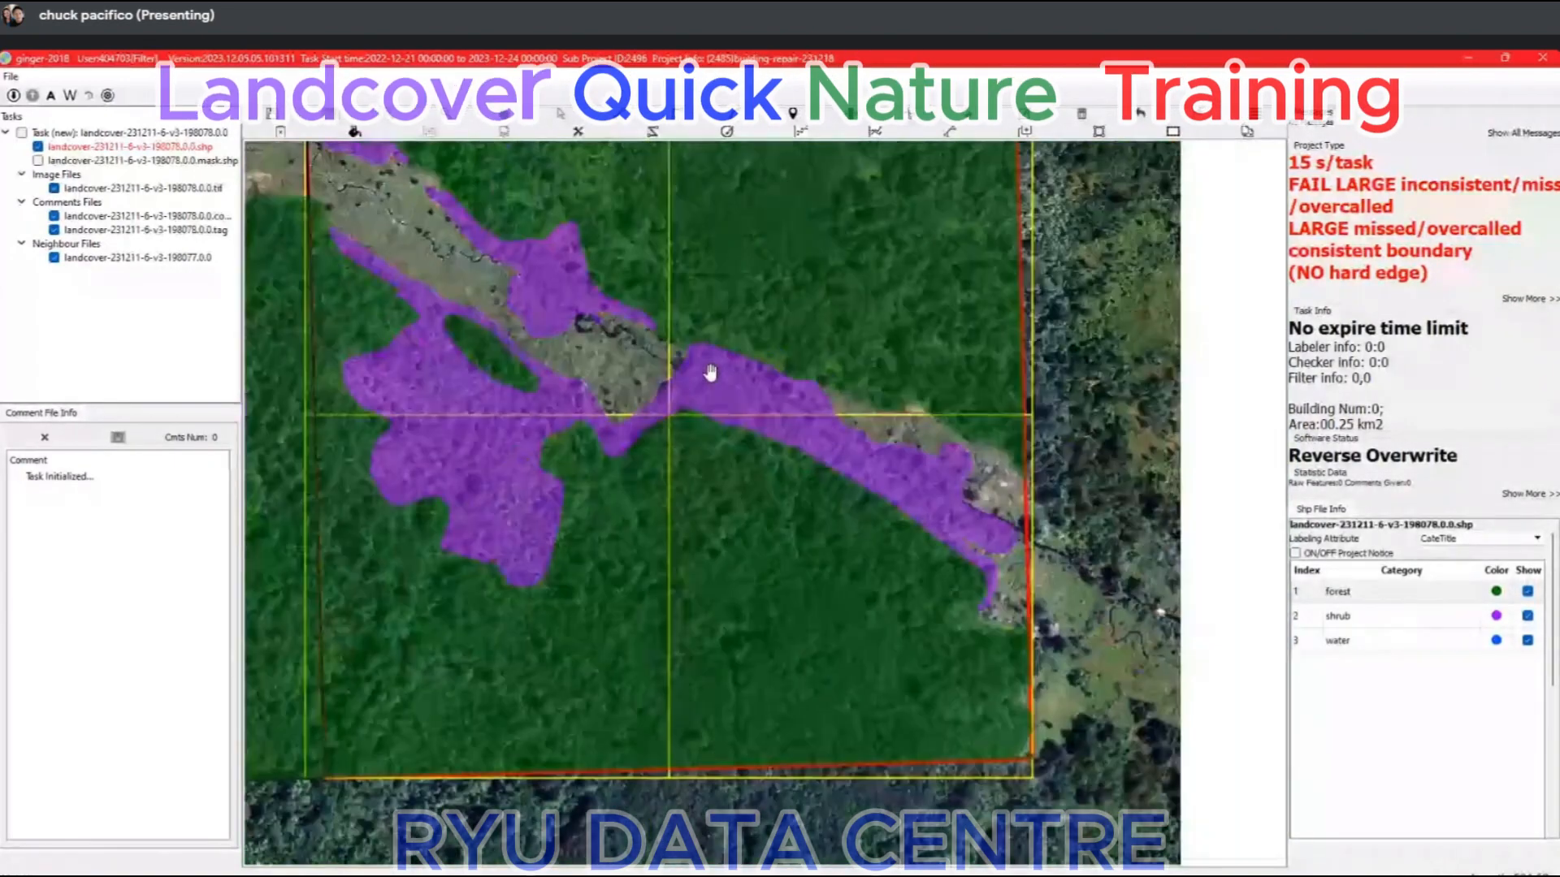
scroll(709, 372, "down", 2)
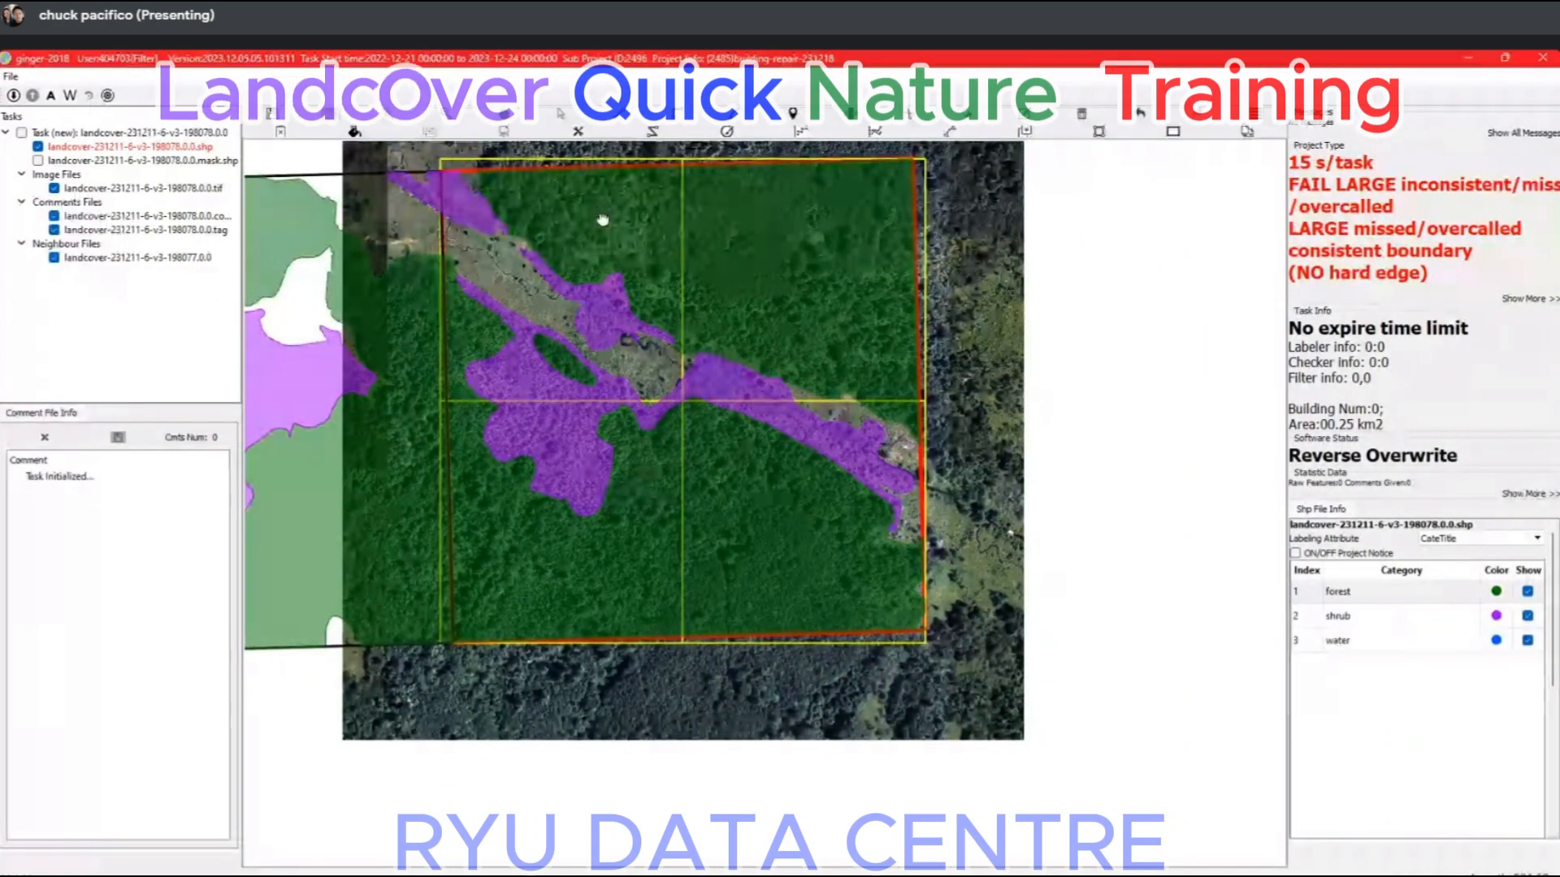
left_click_drag(602, 216, 641, 334)
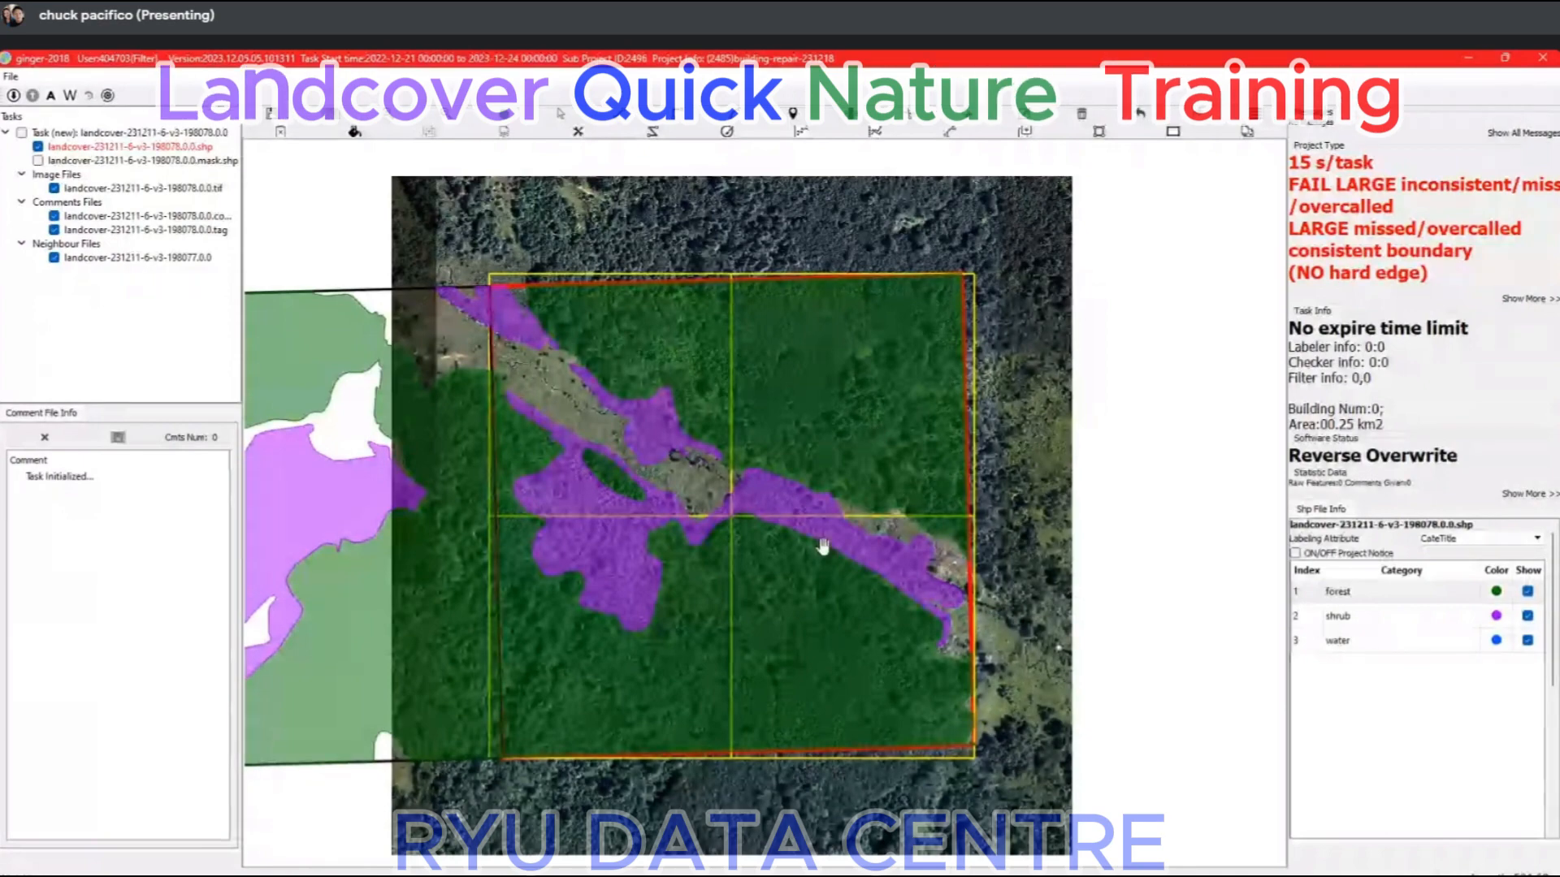
Switch to task landcover-231211-6-v3-198802 and synchronise its neighbour tasks.
left_click(1506, 57)
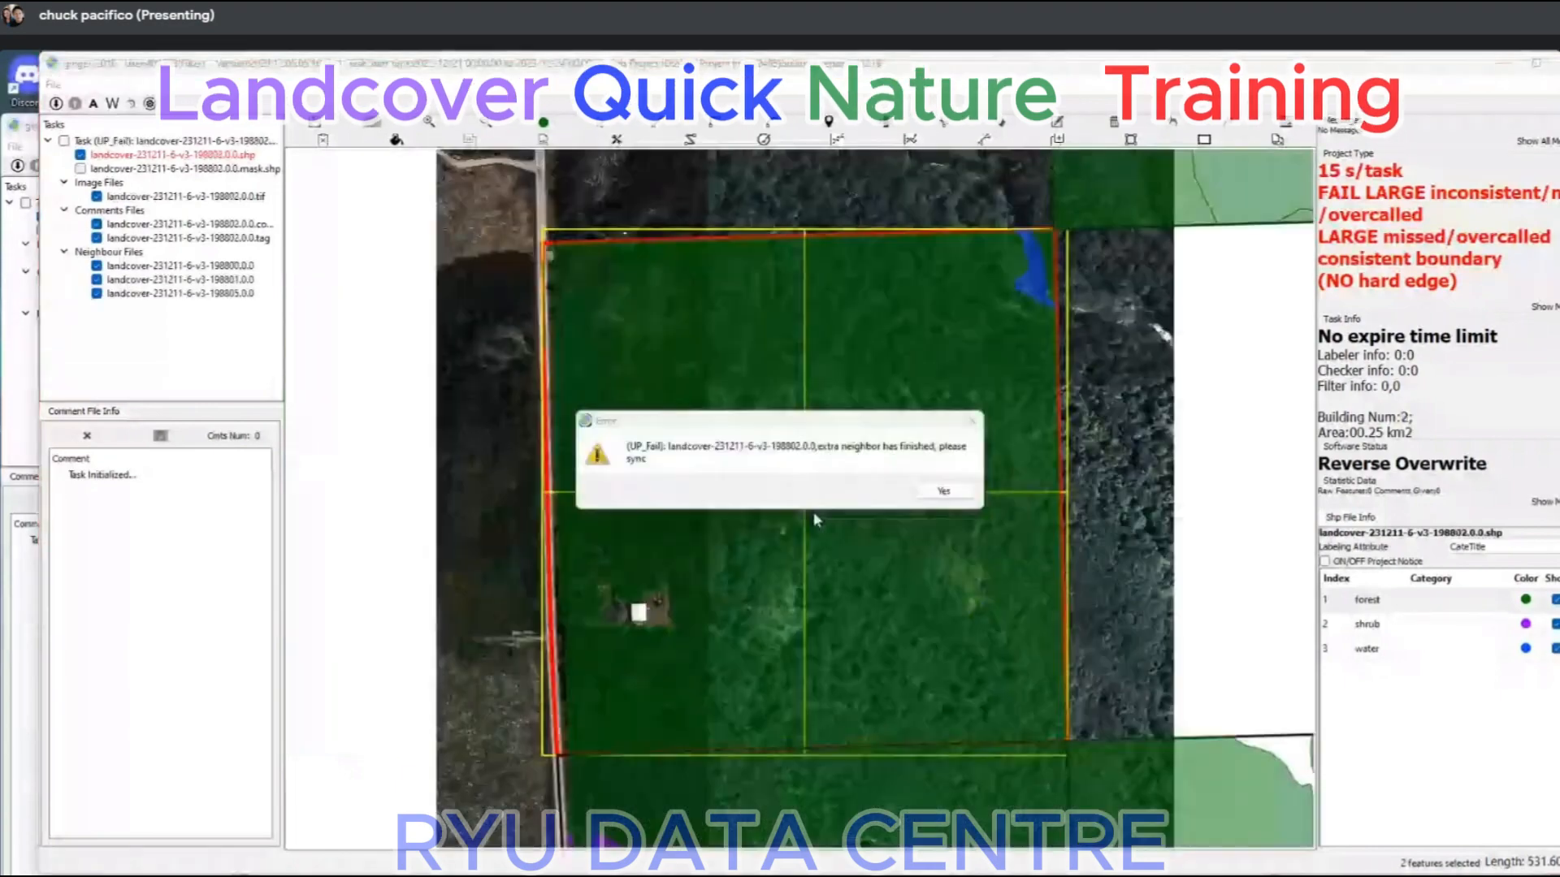
key("Return")
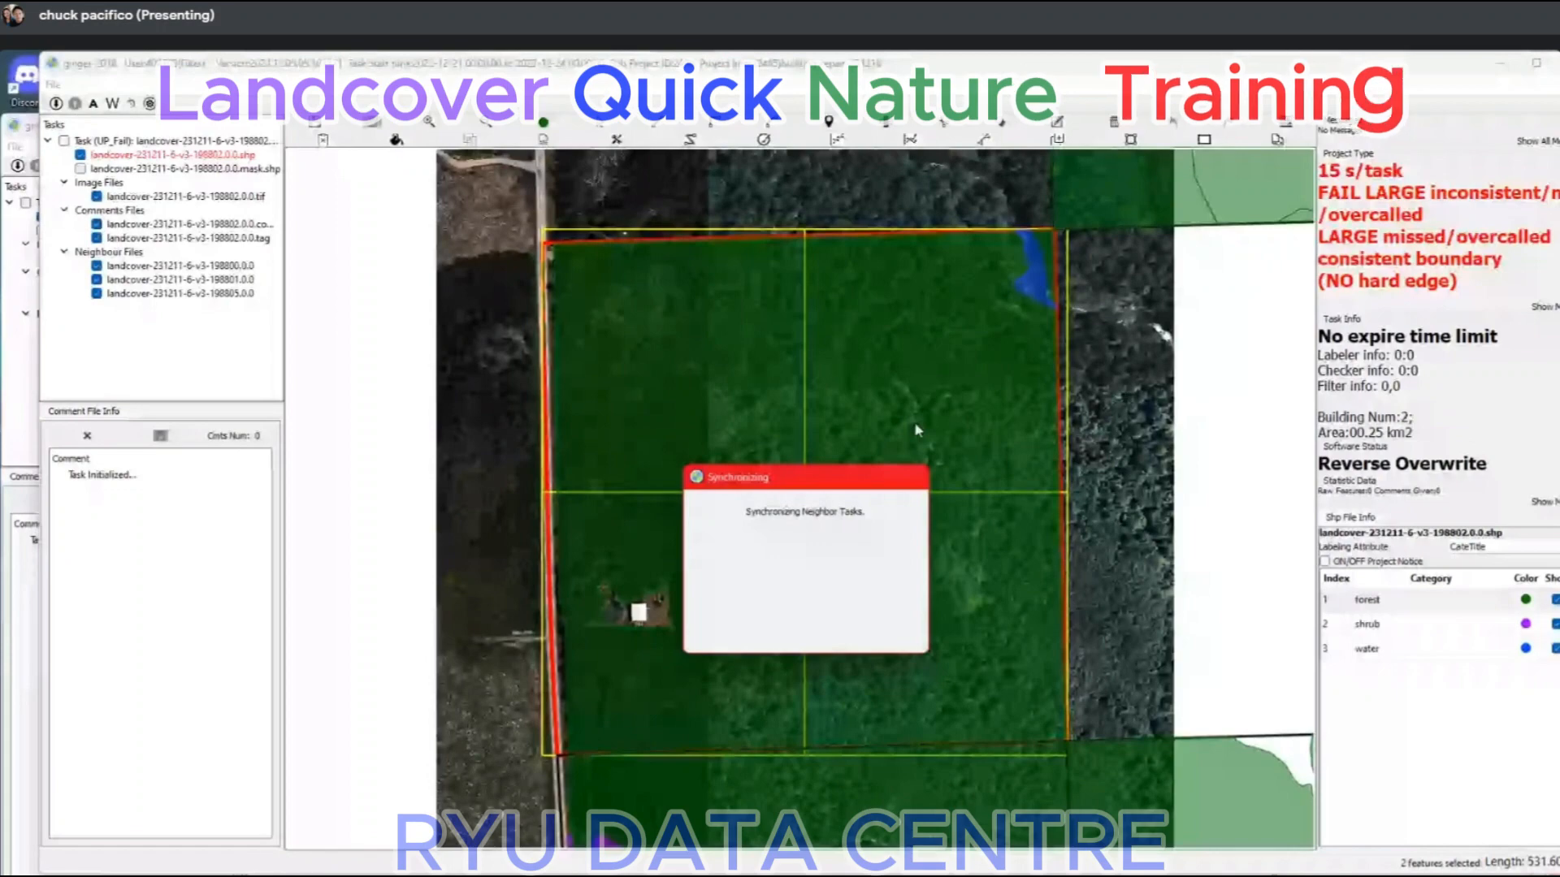
scroll(921, 413, "down", 2)
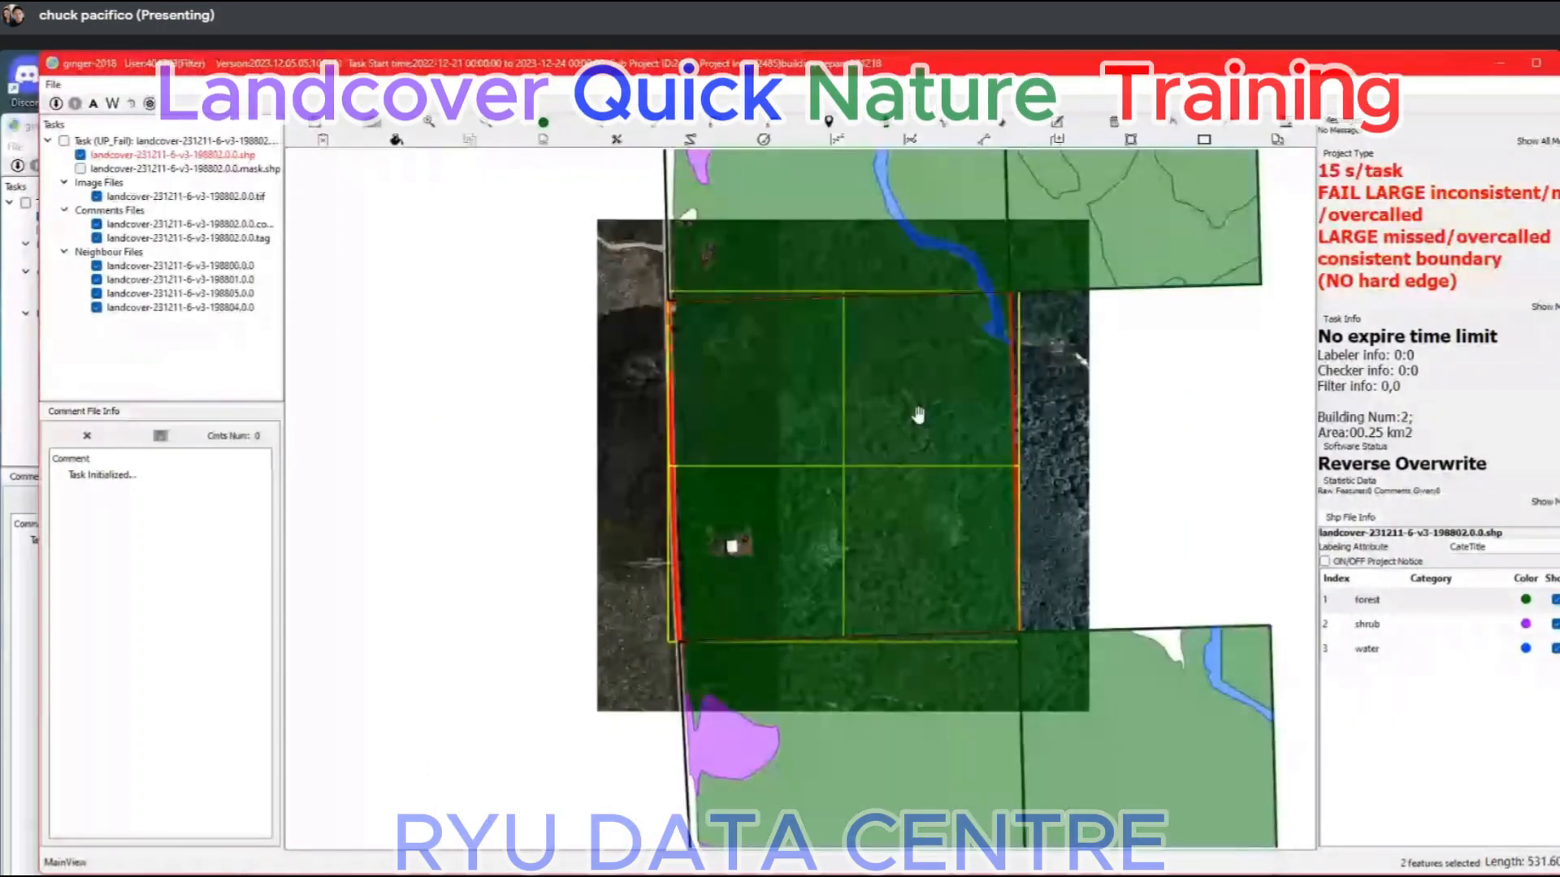
Switch to task landcover-231211-6-v3-198955 and examine its forest labels, farm clearing and the eastern neighbour's shrub shapes.
left_click(31, 609)
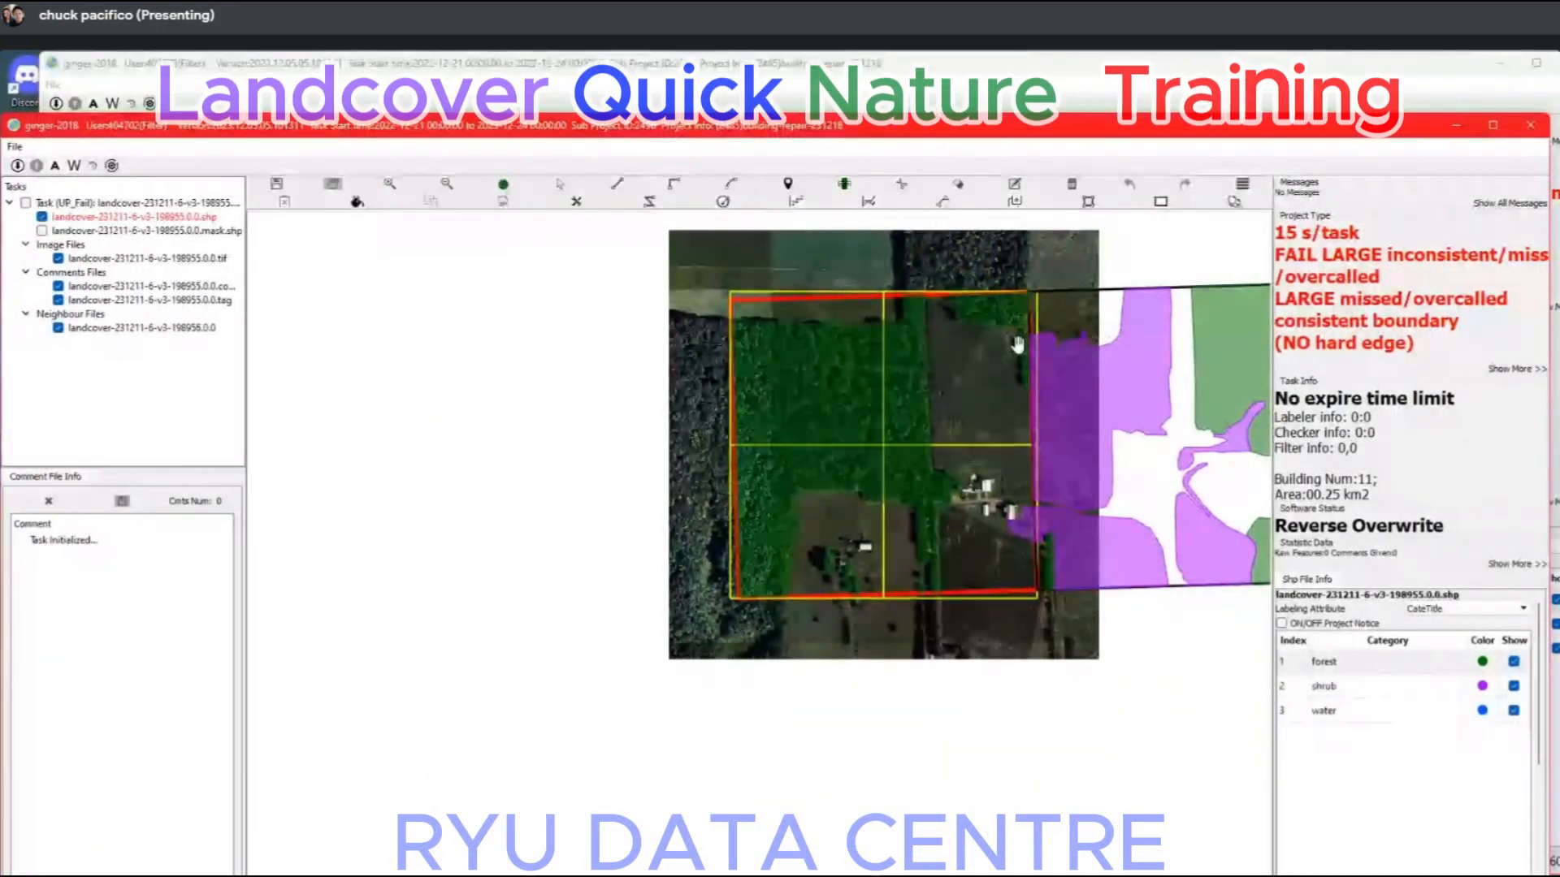
double_click(1227, 127)
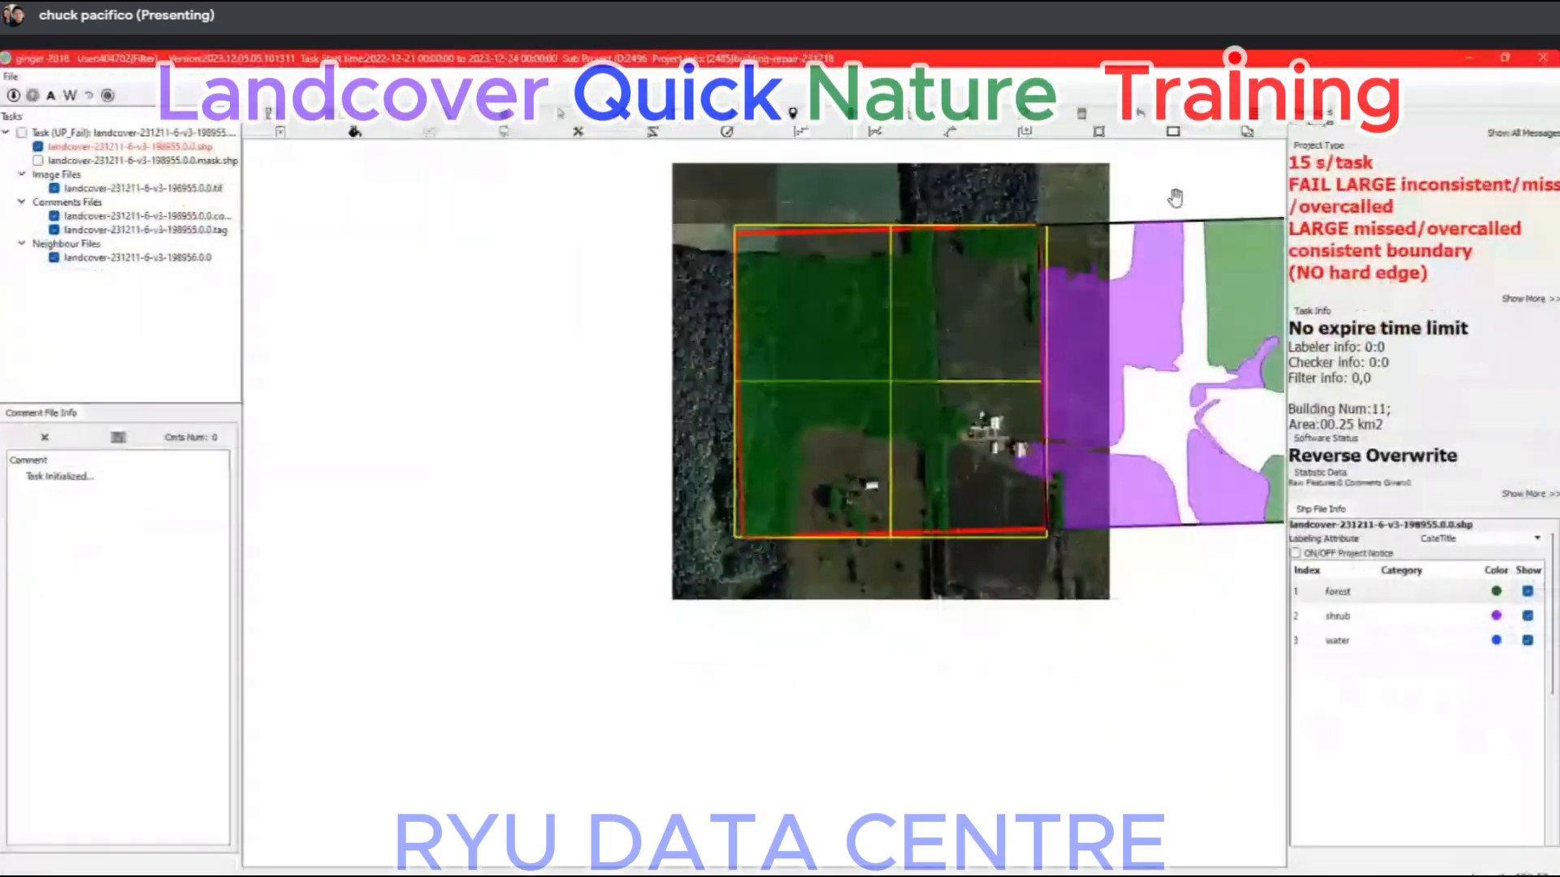
scroll(1080, 369, "up", 5)
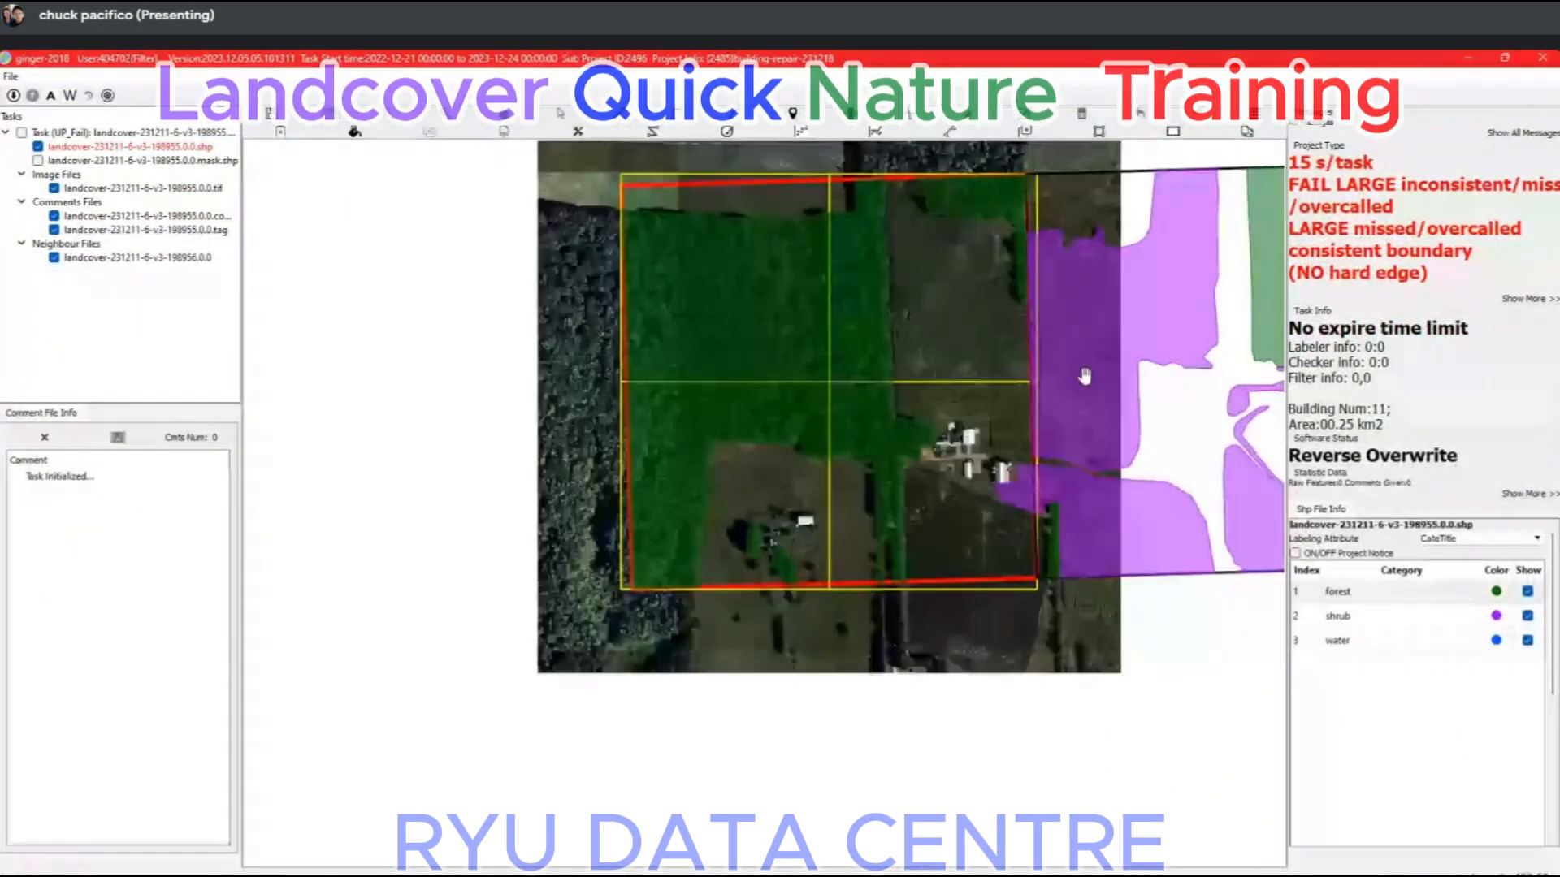
left_click_drag(656, 647, 892, 244)
left_click_drag(429, 396, 609, 450)
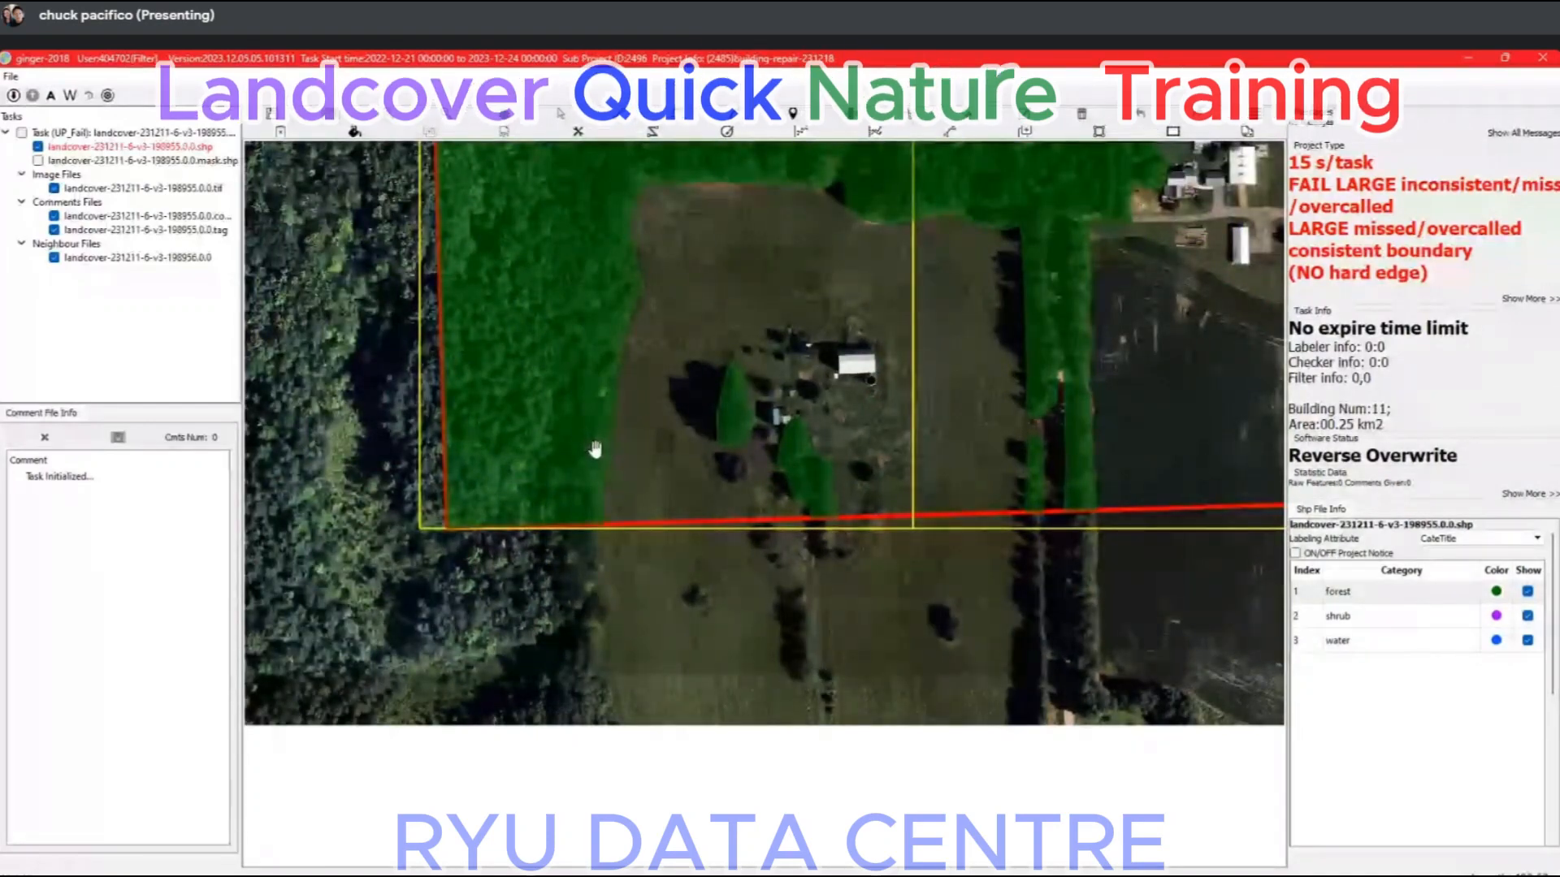
scroll(583, 422, "down", 3)
left_click_drag(1092, 161, 901, 309)
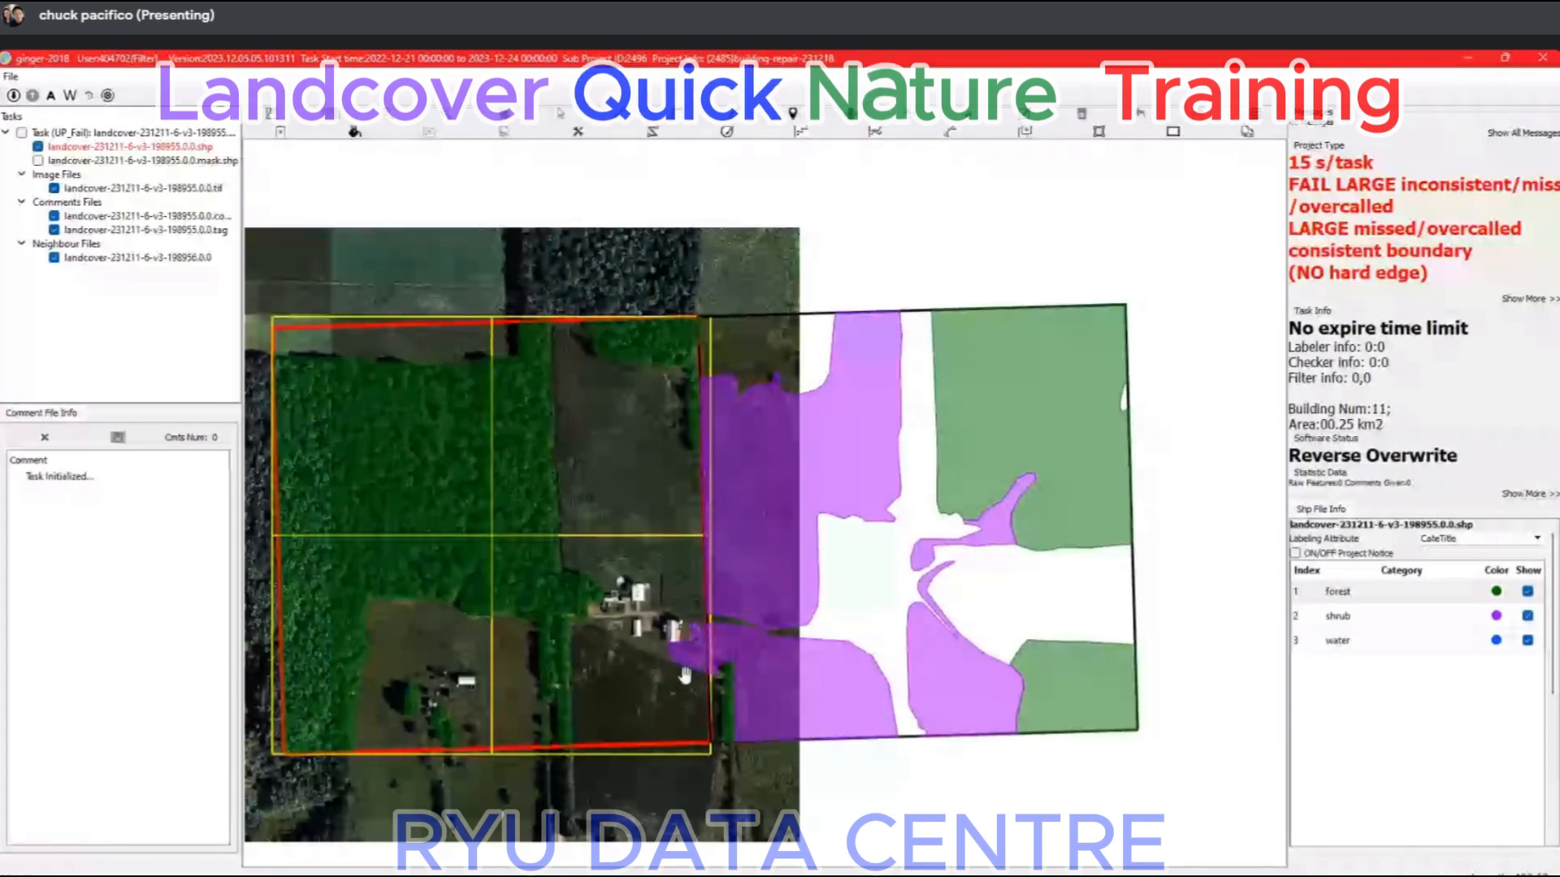
scroll(684, 691, "up", 1)
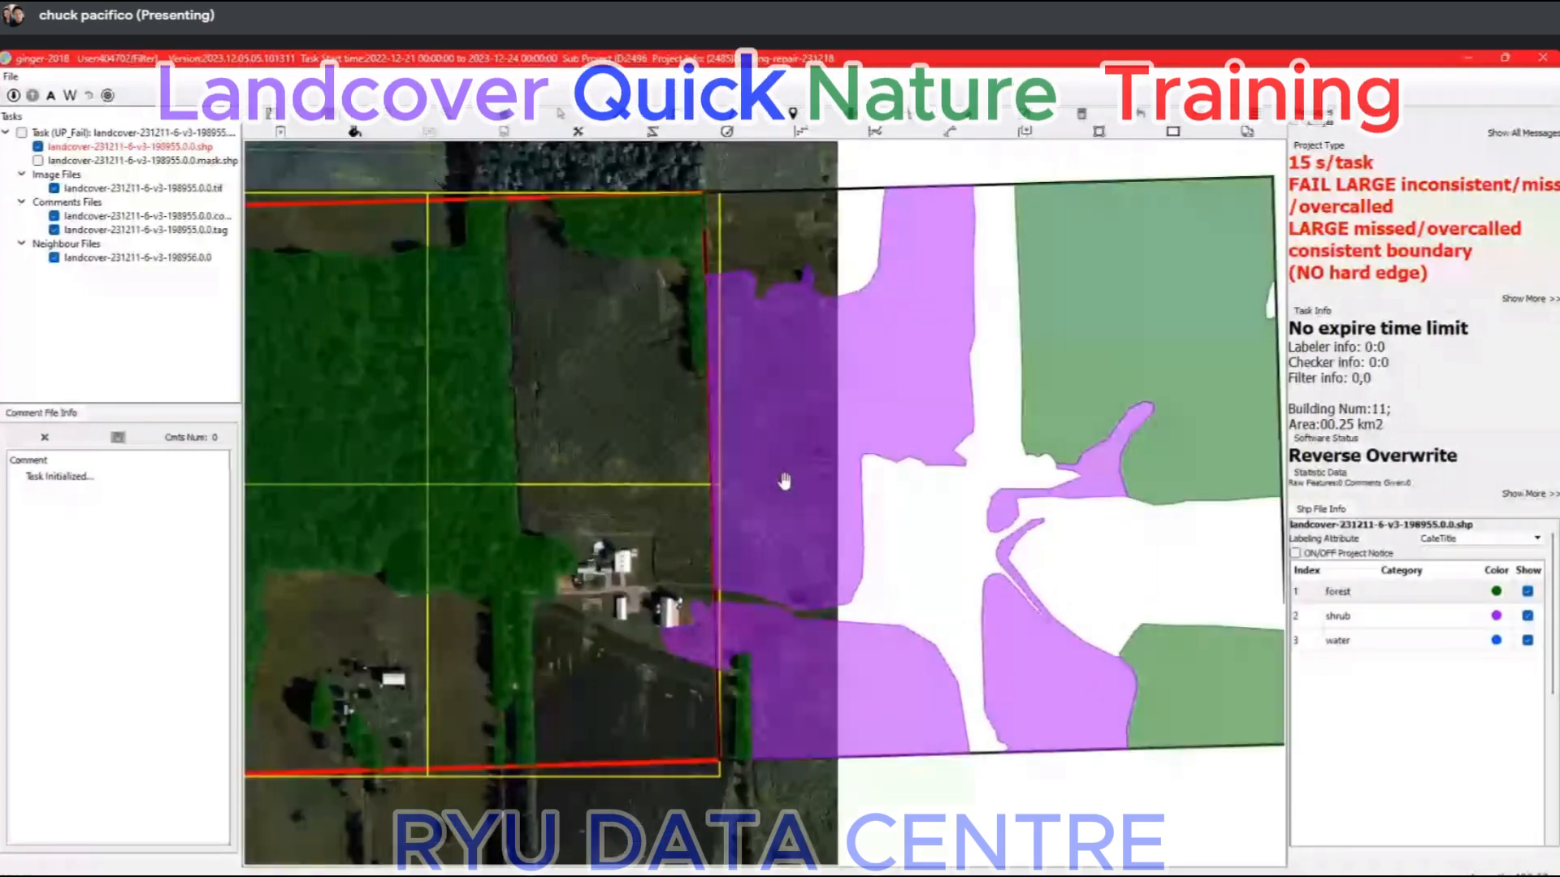
Draw a narrow strip along the tile's eastern boundary from the tree row to the farm driveway and classify it as shrub.
scroll(722, 370, "up", 5)
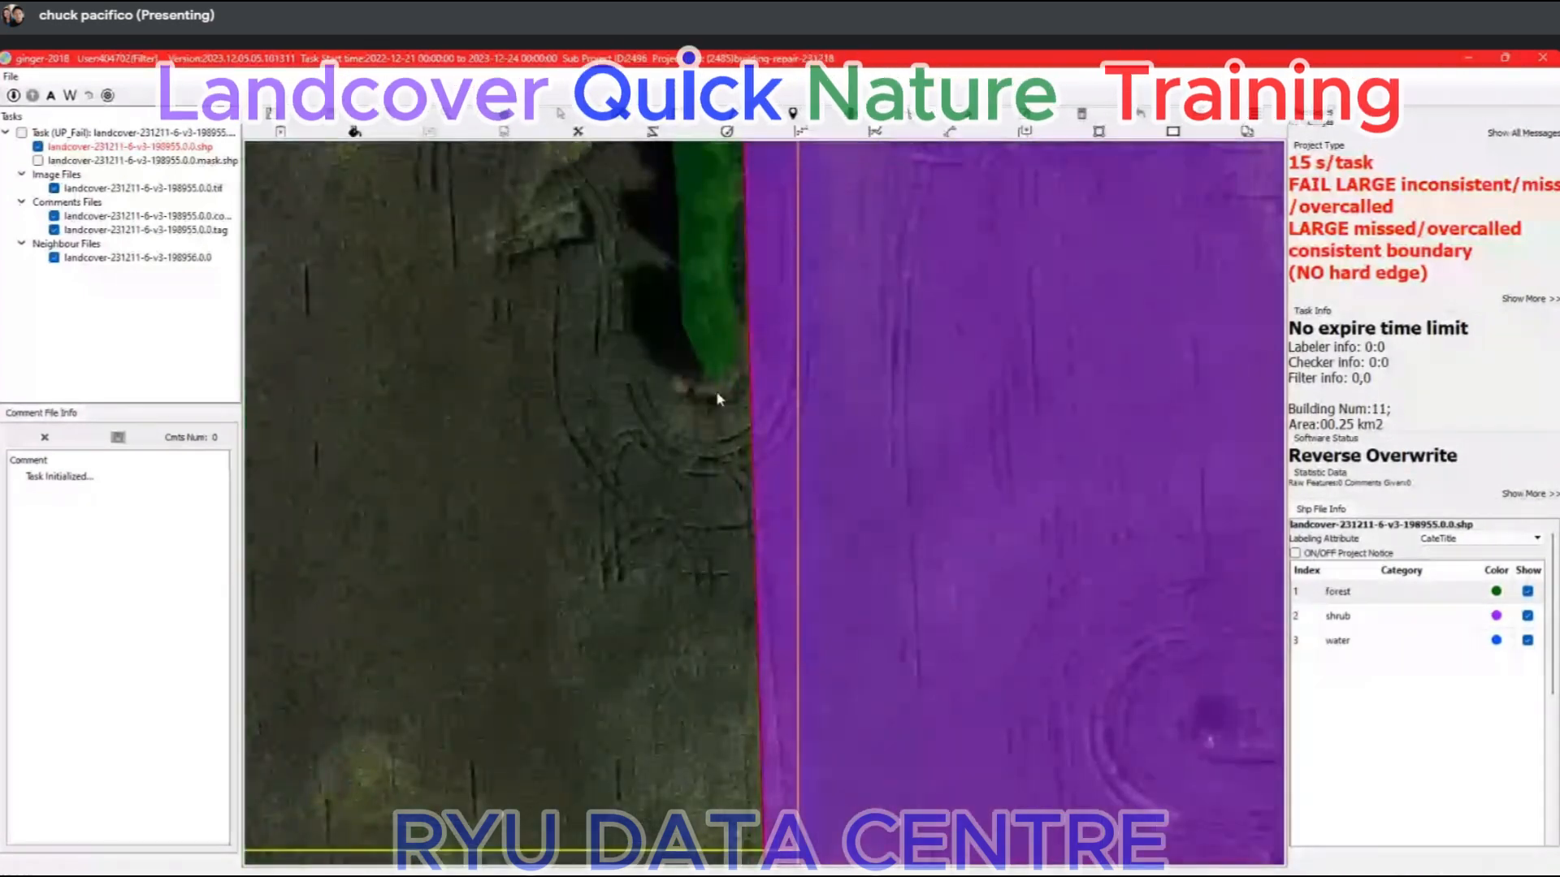
scroll(719, 361, "down", 4)
left_click(752, 697)
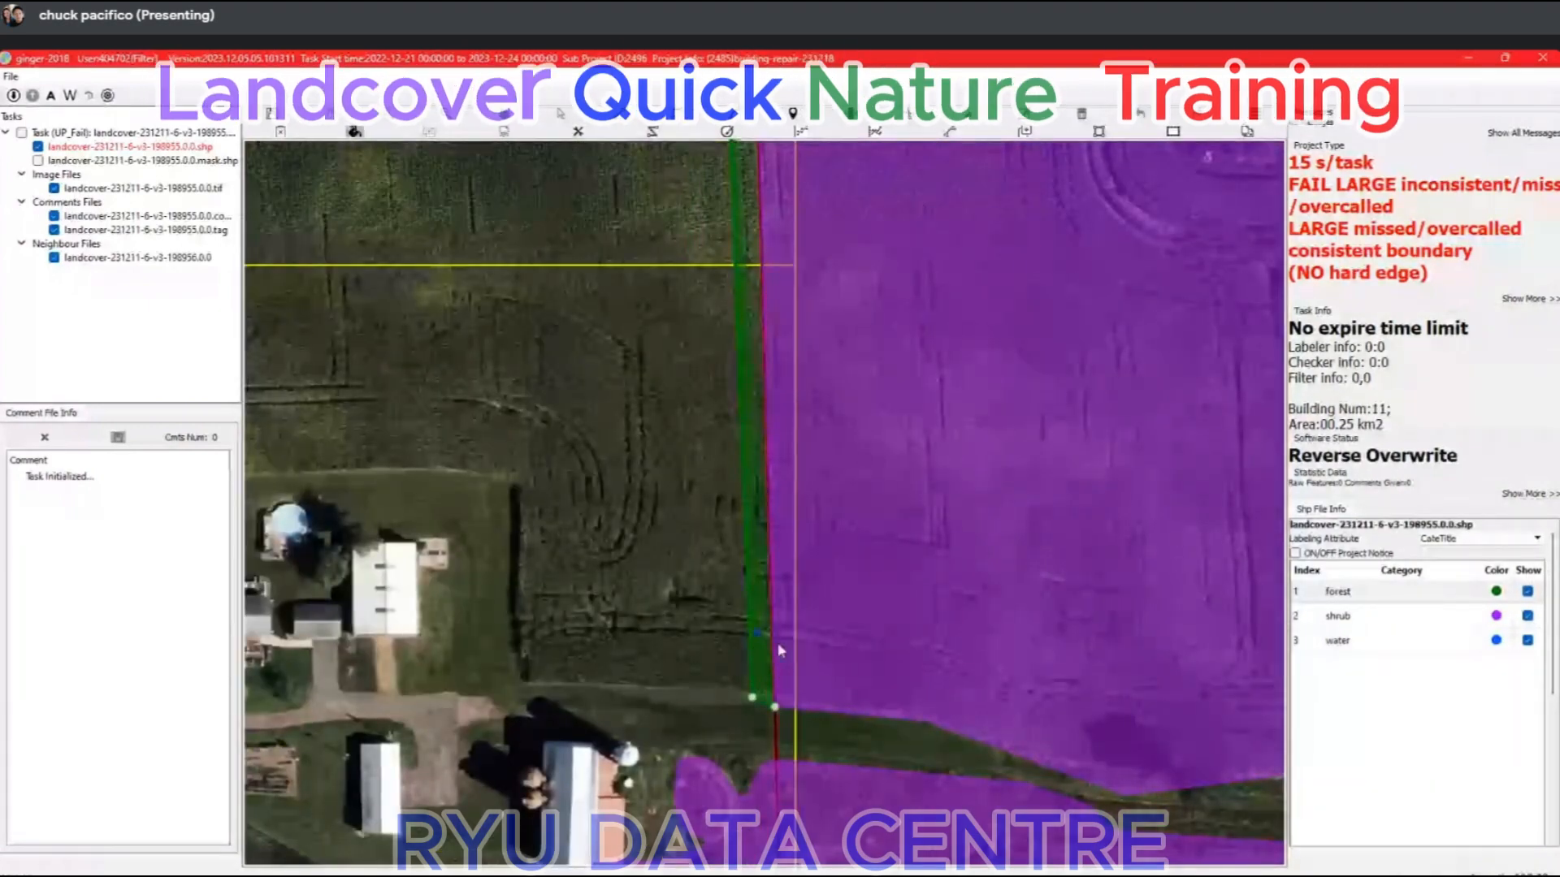
left_click(1381, 619)
scroll(706, 509, "down", 2)
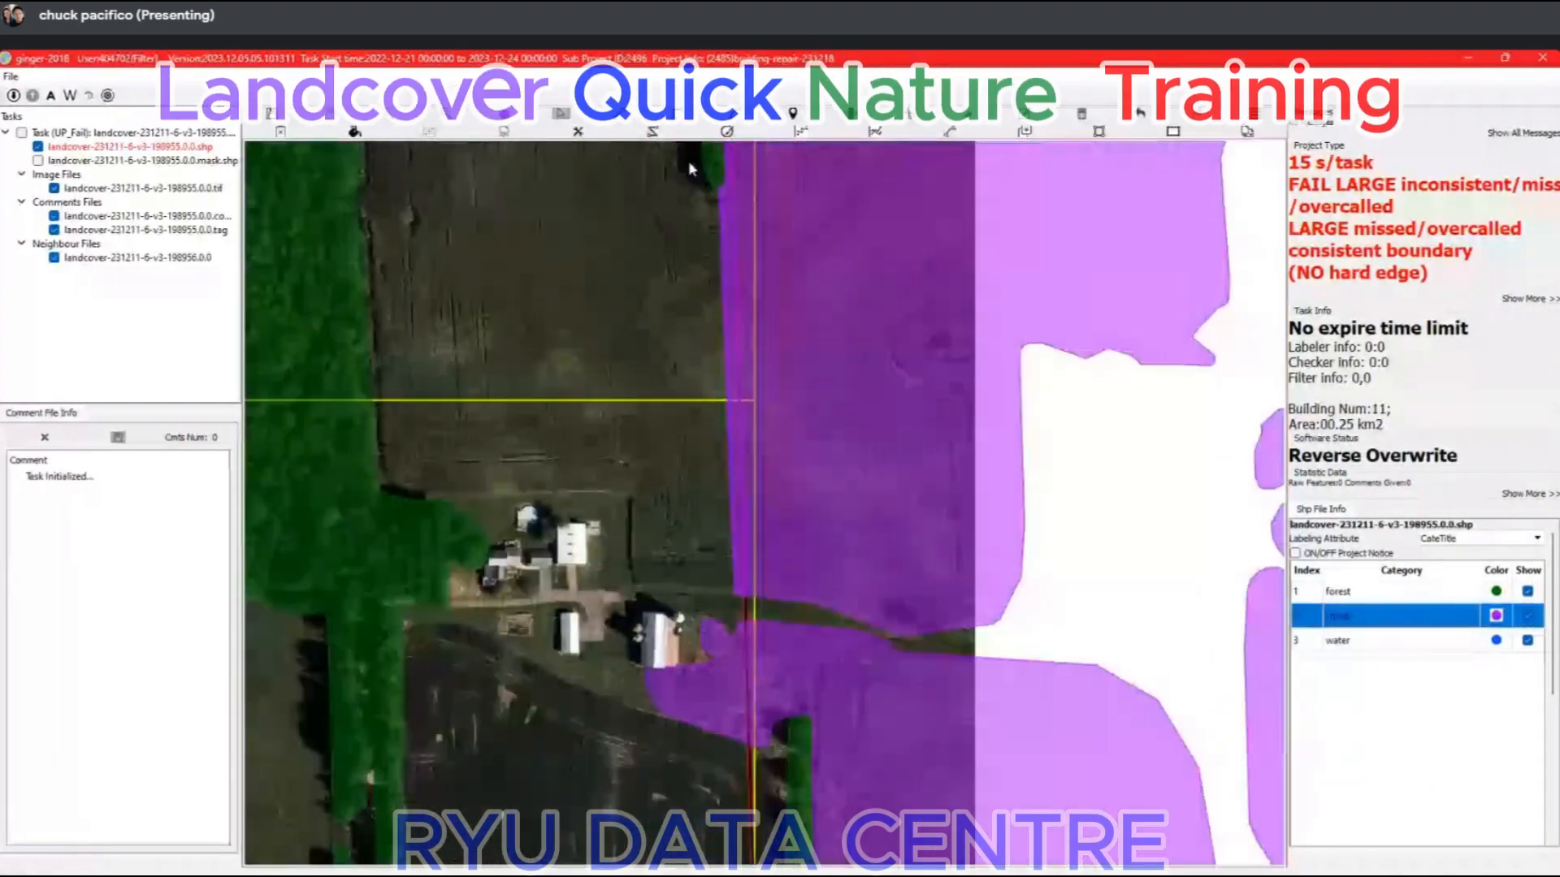
scroll(759, 524, "down", 1)
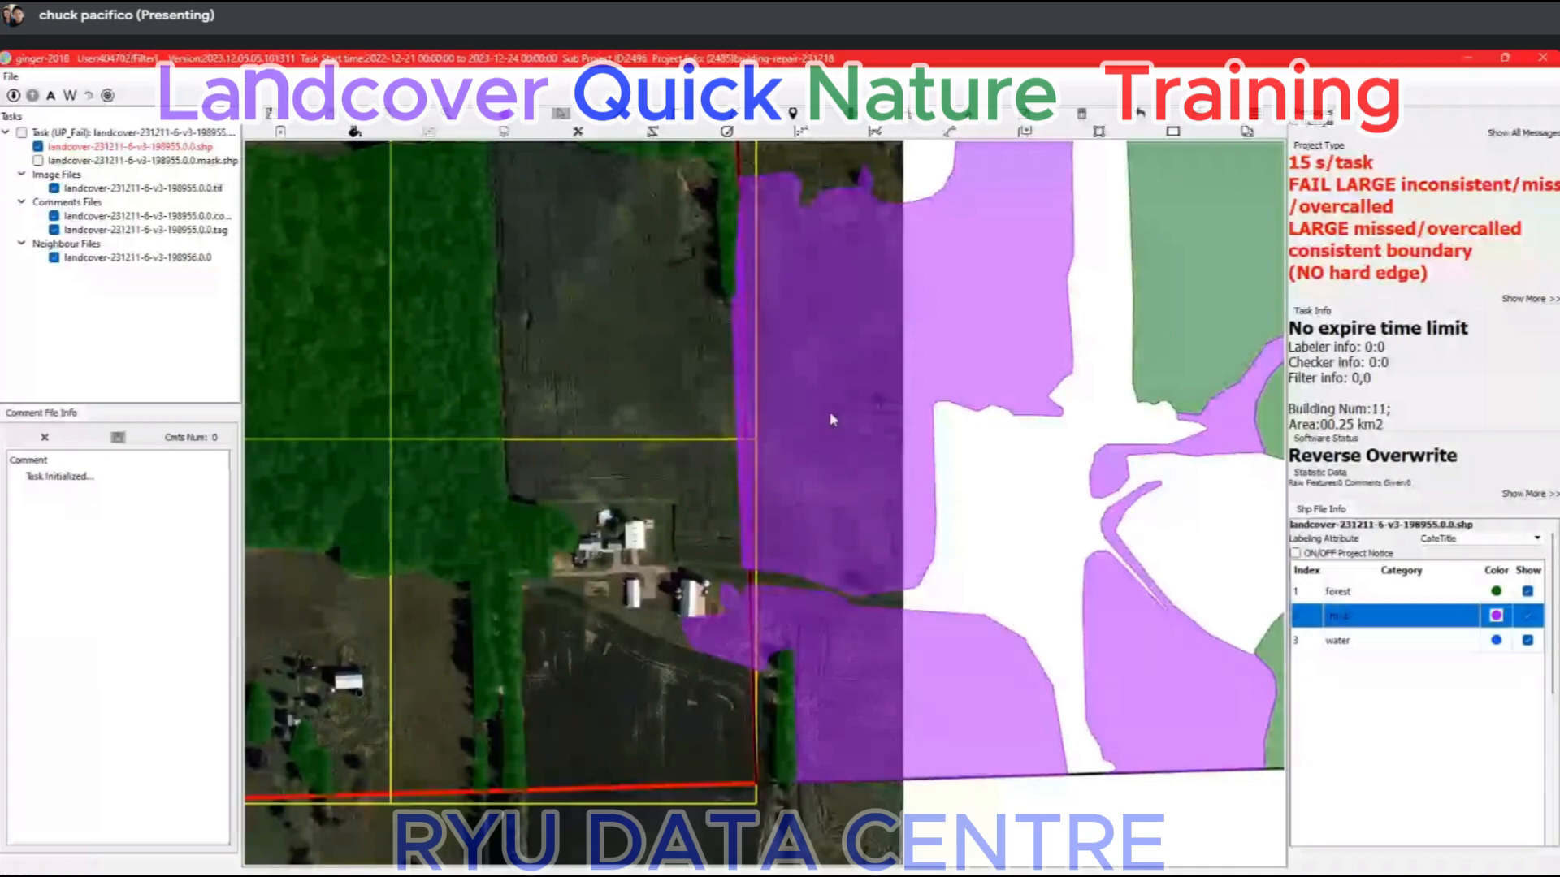
scroll(737, 465, "up", 5)
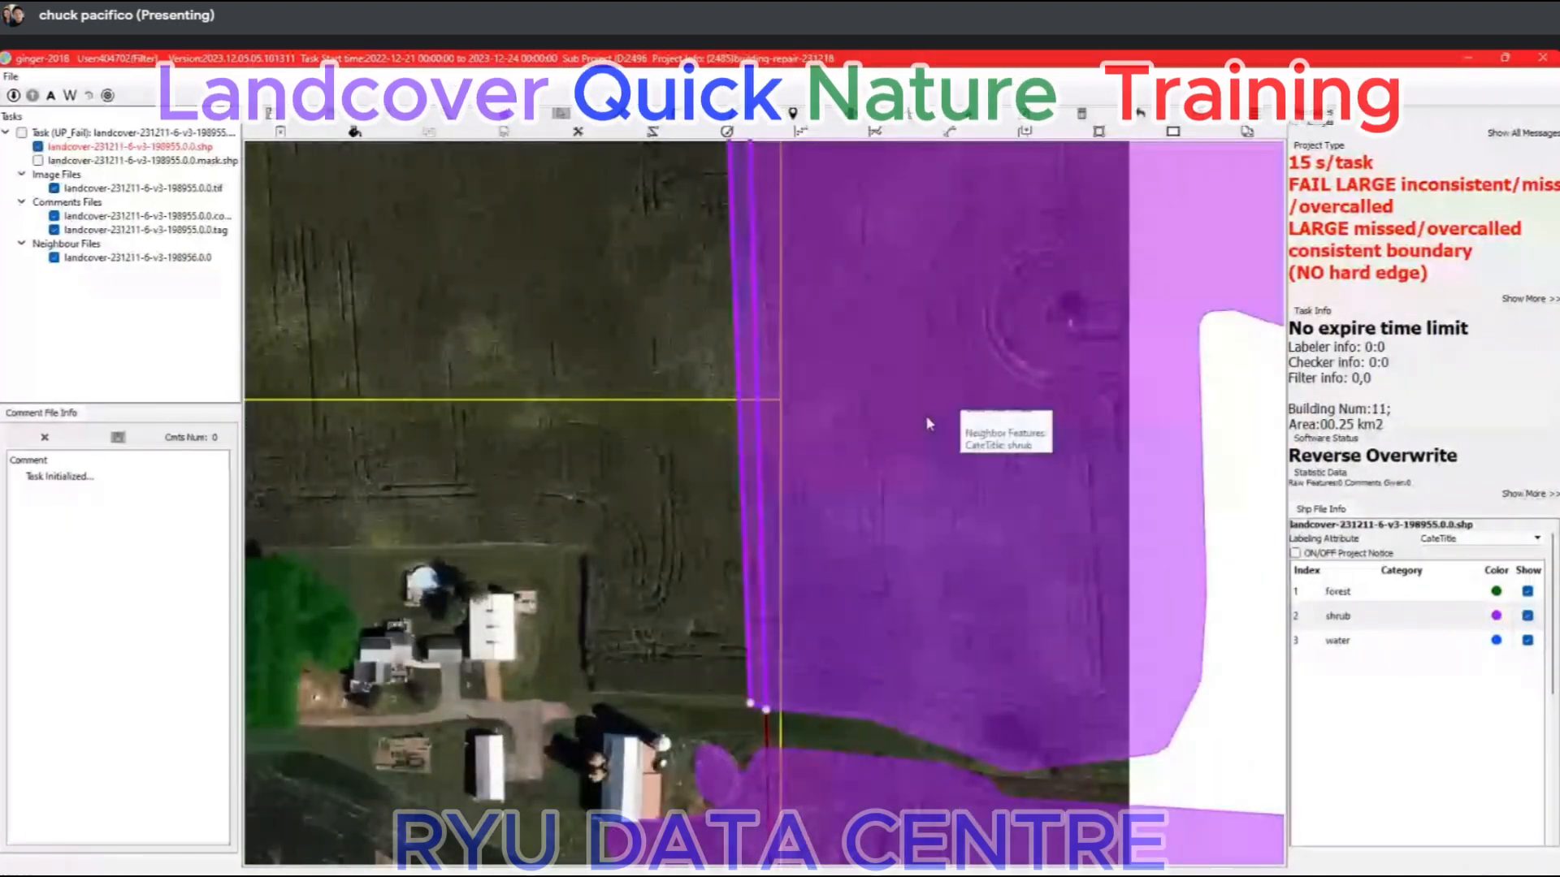
scroll(925, 417, "down", 2)
Hide the task's labels and compare the open field with the neighbour's shrub area across the eastern boundary.
left_click_drag(919, 324, 780, 487)
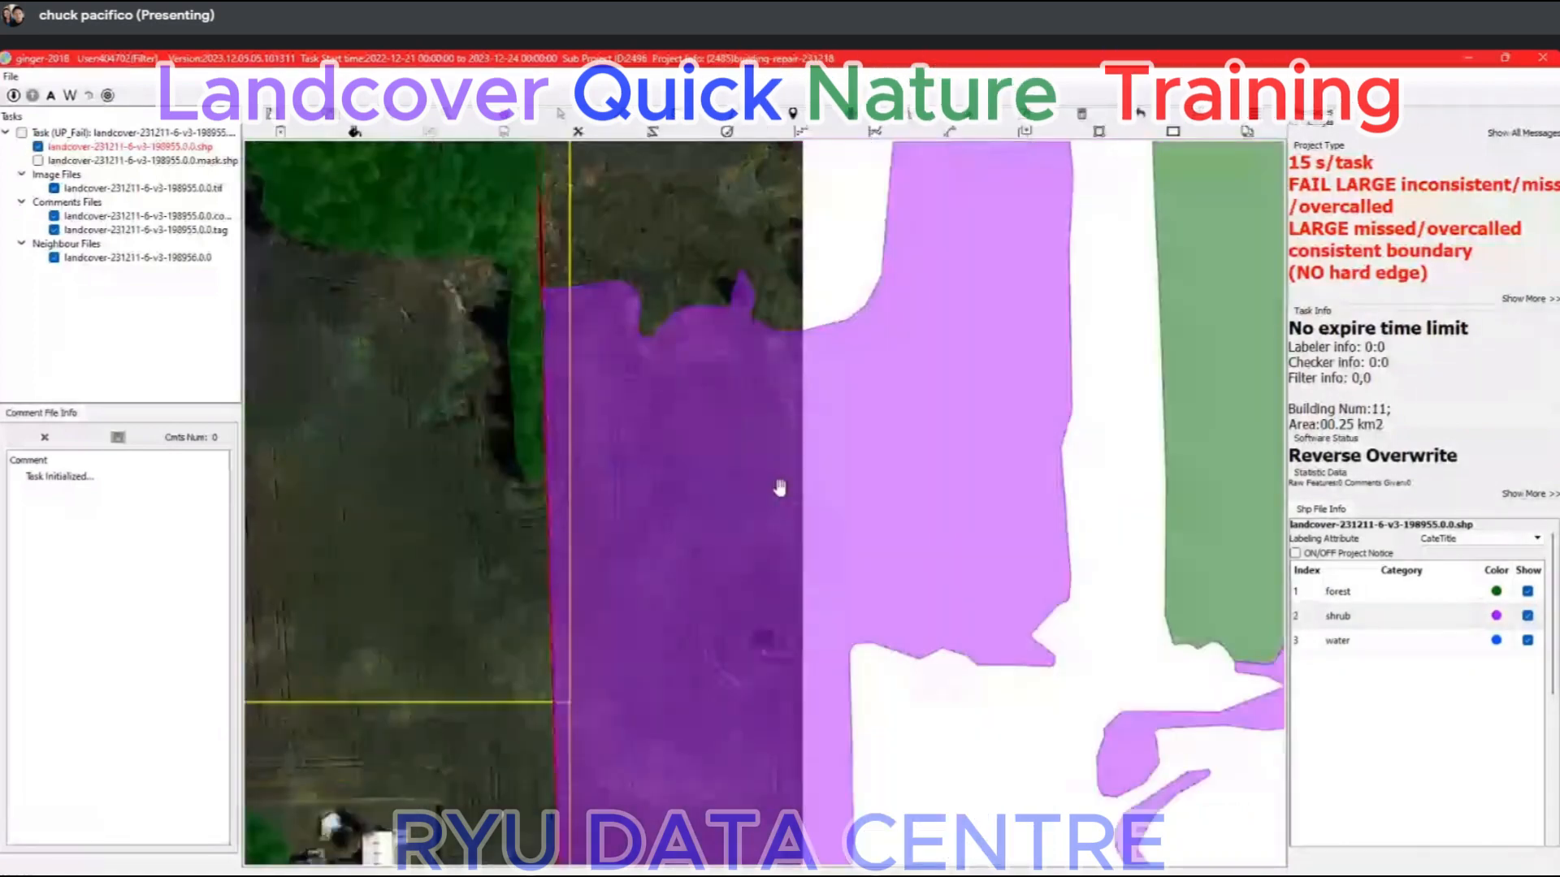
scroll(780, 487, "down", 2)
scroll(479, 552, "up", 1)
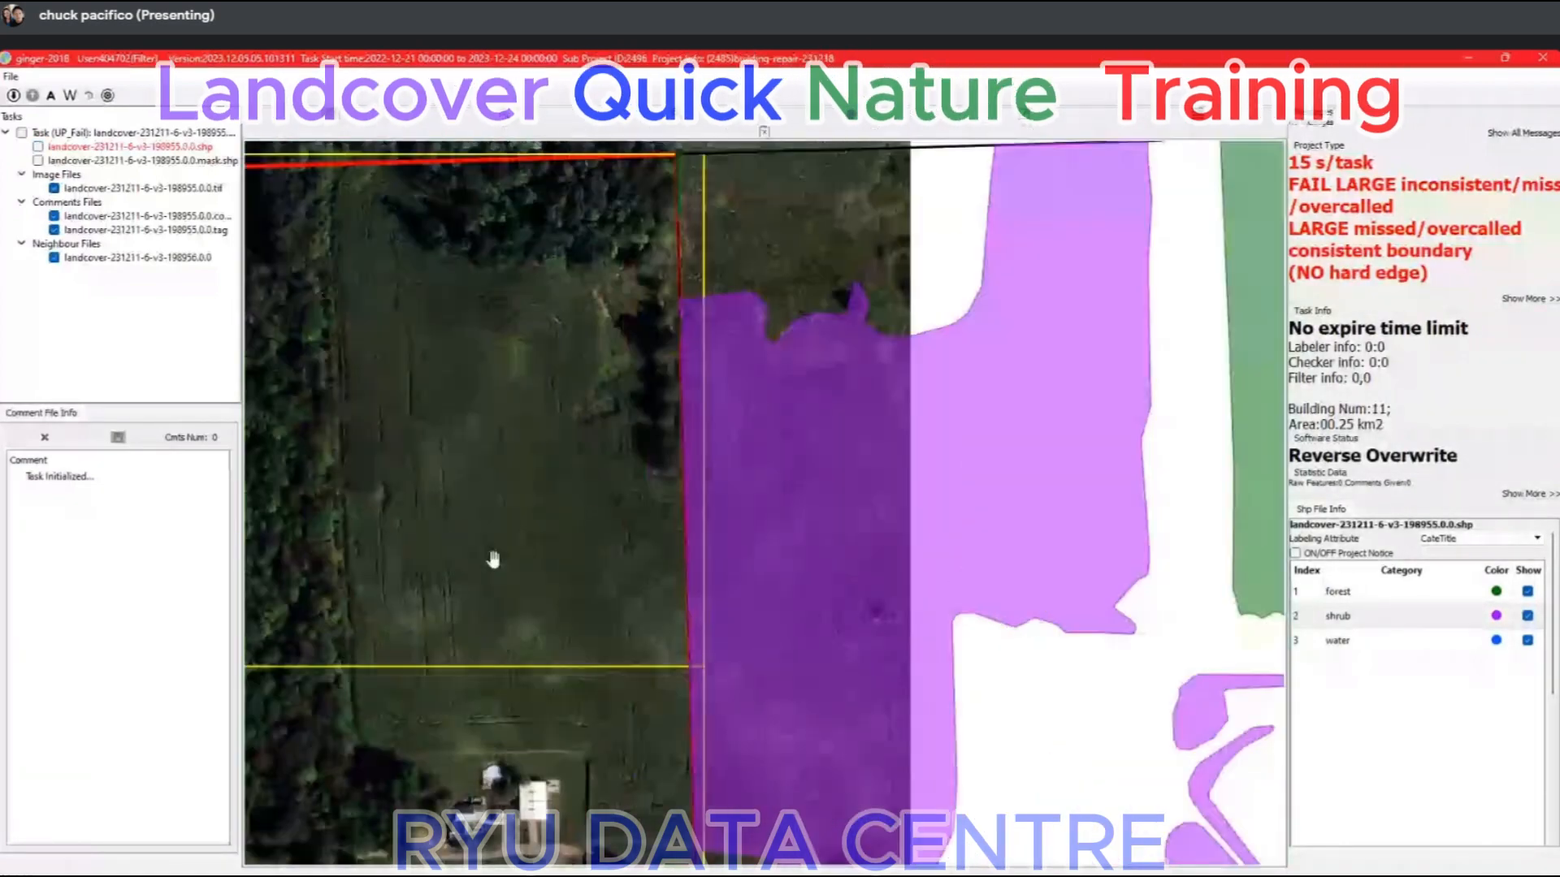
Mark the eastern neighbour's shrub area over the open field with a Delete/Ground_Not_Part comment and submit the neighbour report.
scroll(493, 559, "up", 2)
scroll(700, 417, "down", 1)
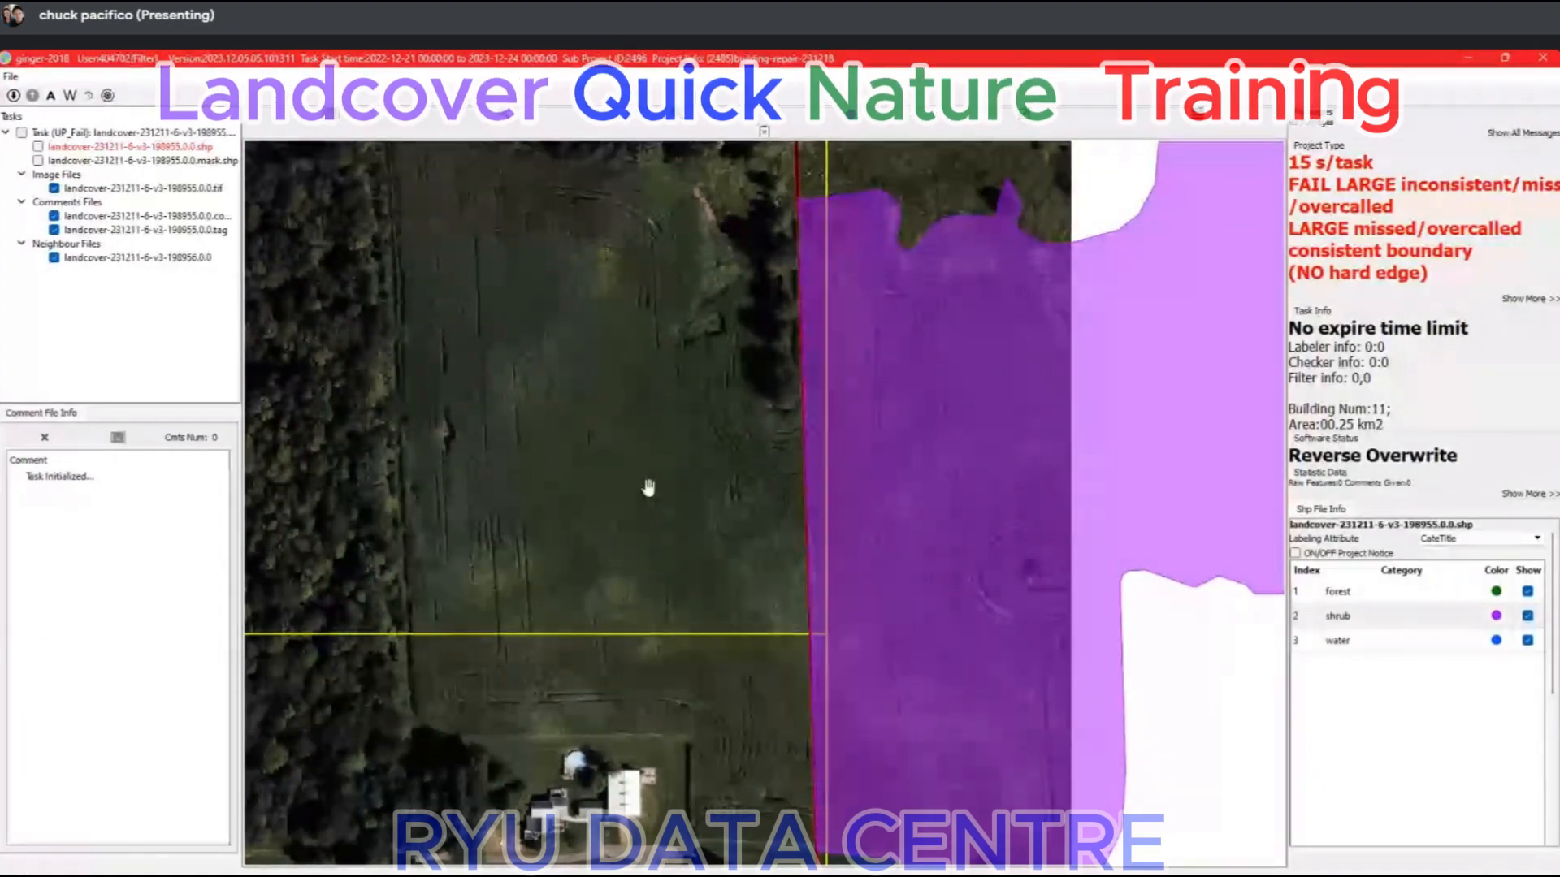
scroll(644, 515, "down", 1)
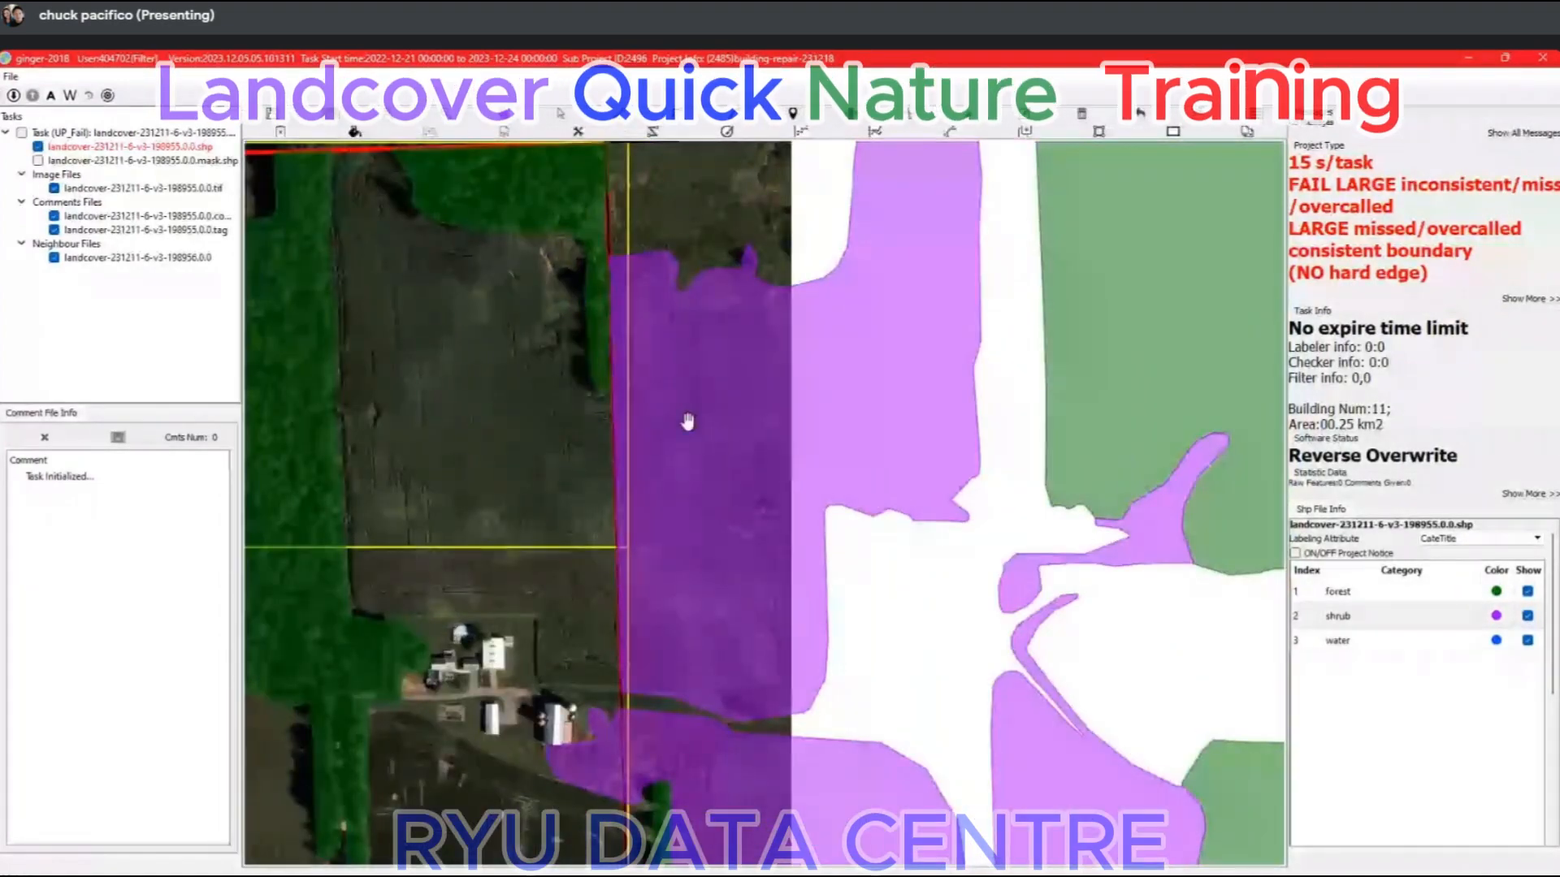
left_click(1505, 58)
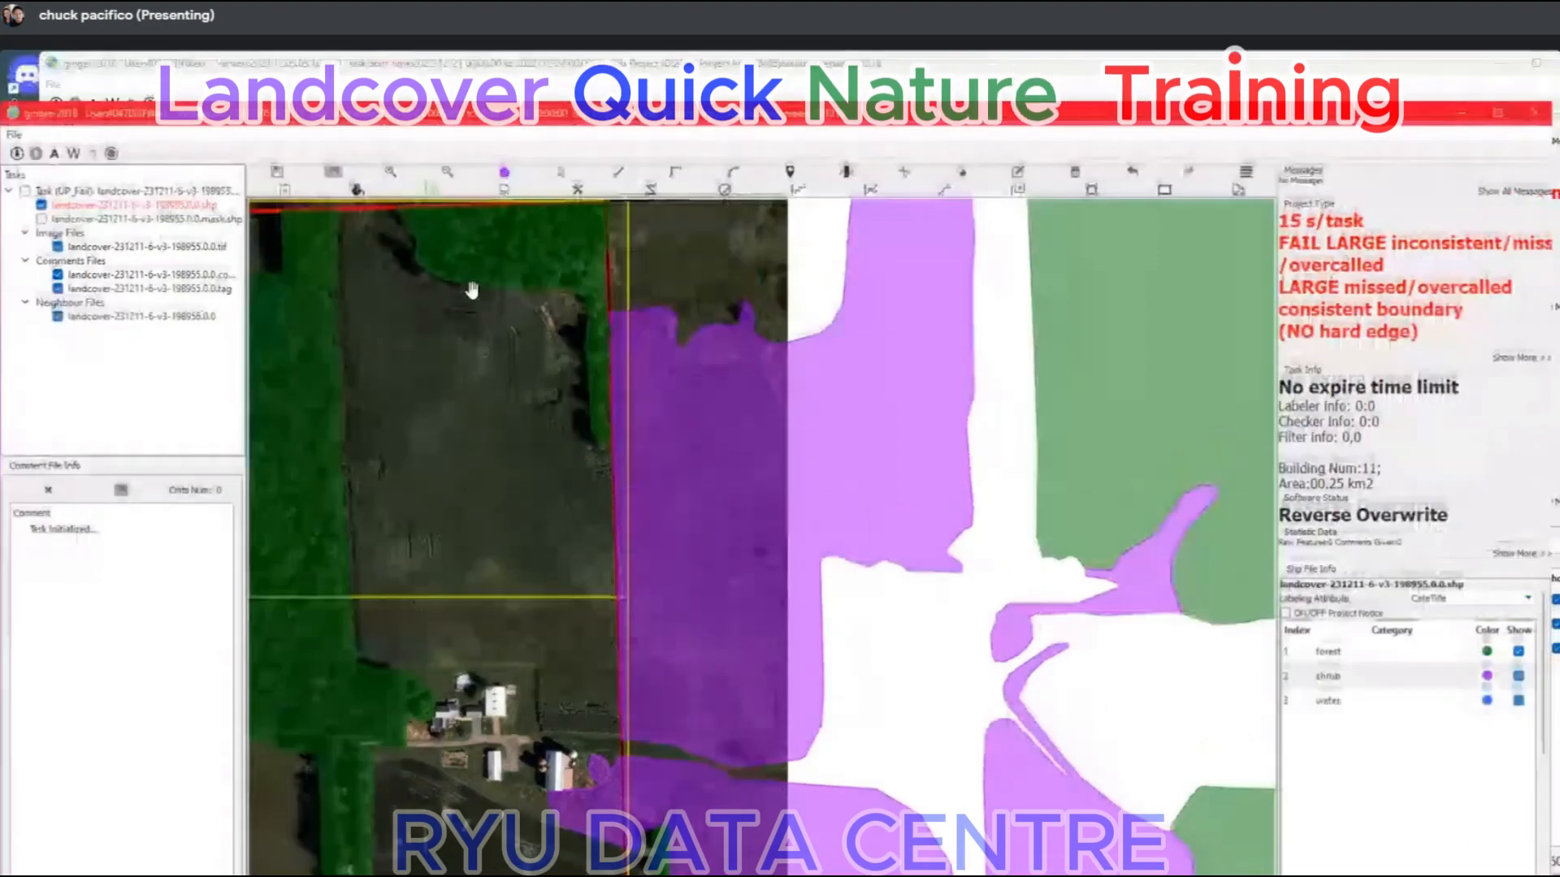
left_click(288, 203)
left_click_drag(662, 469, 742, 595)
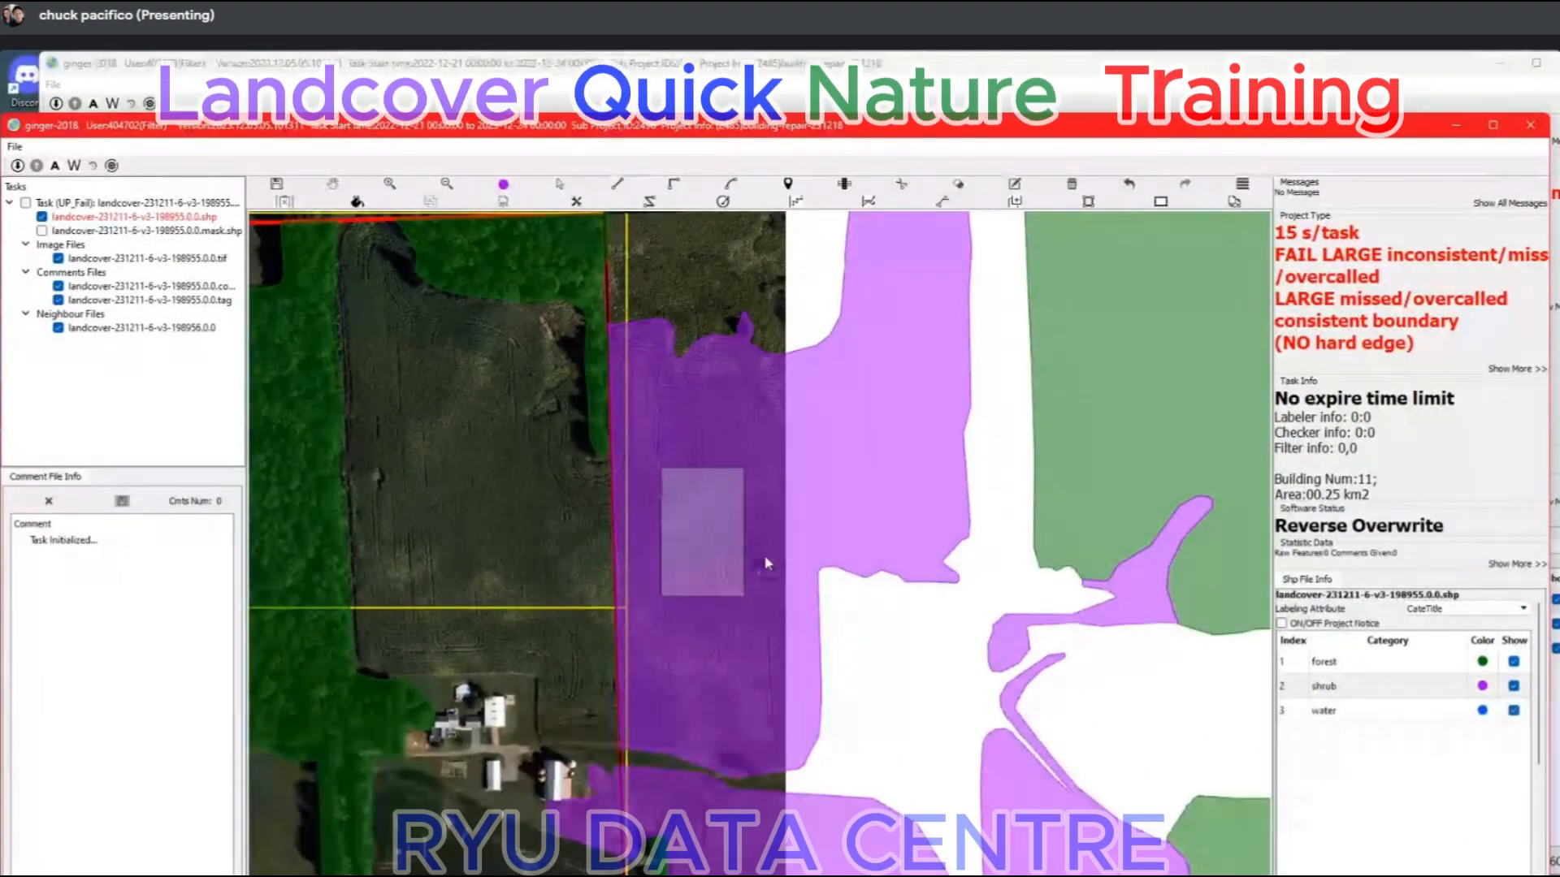
key("d")
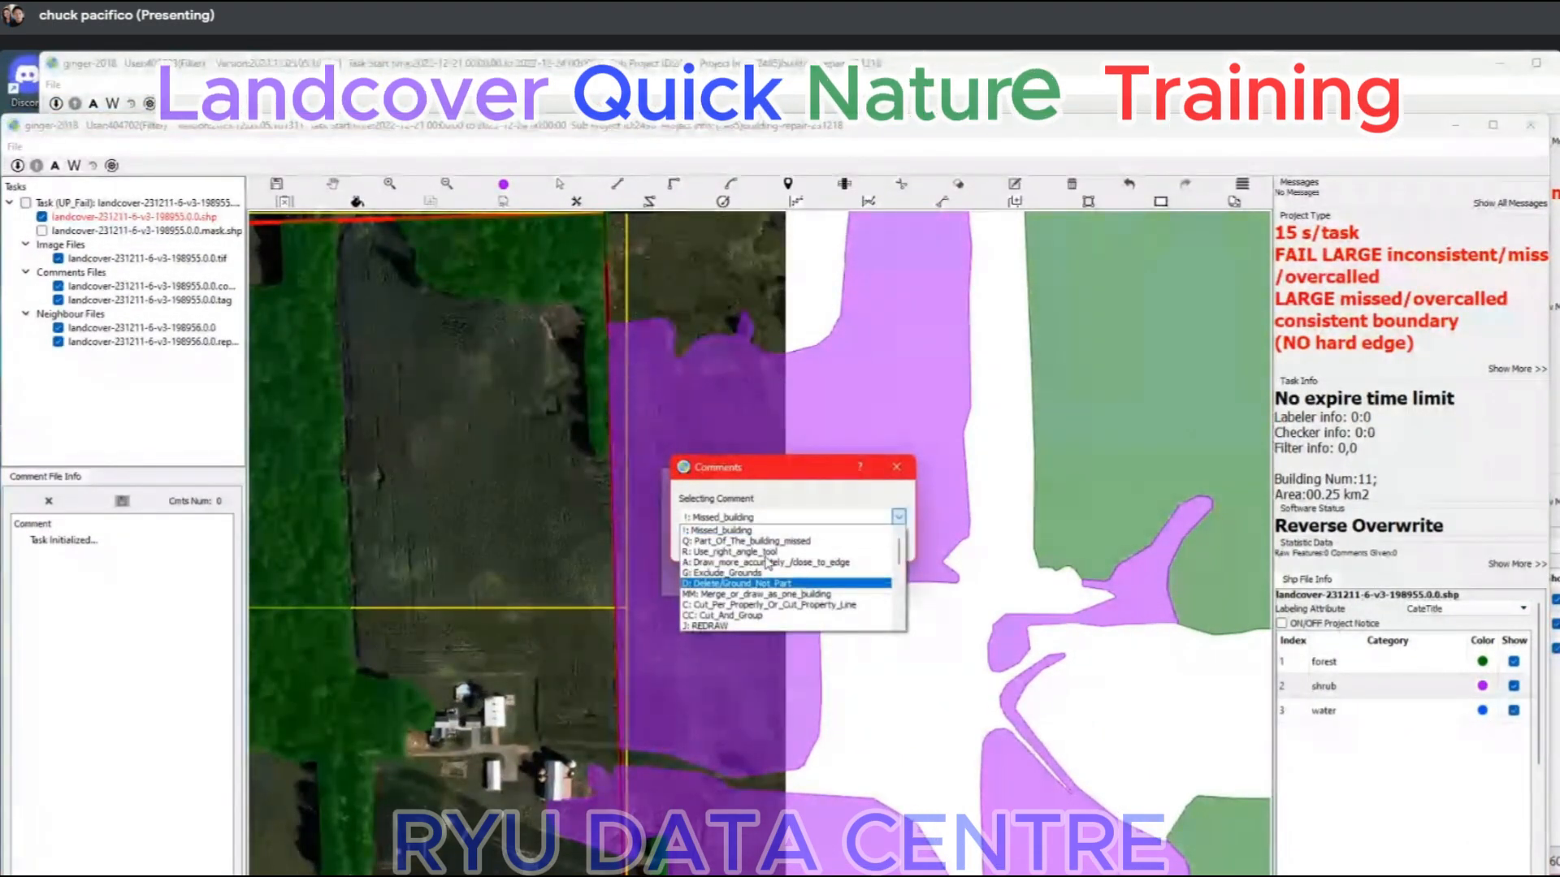
key("Return")
right_click(122, 342)
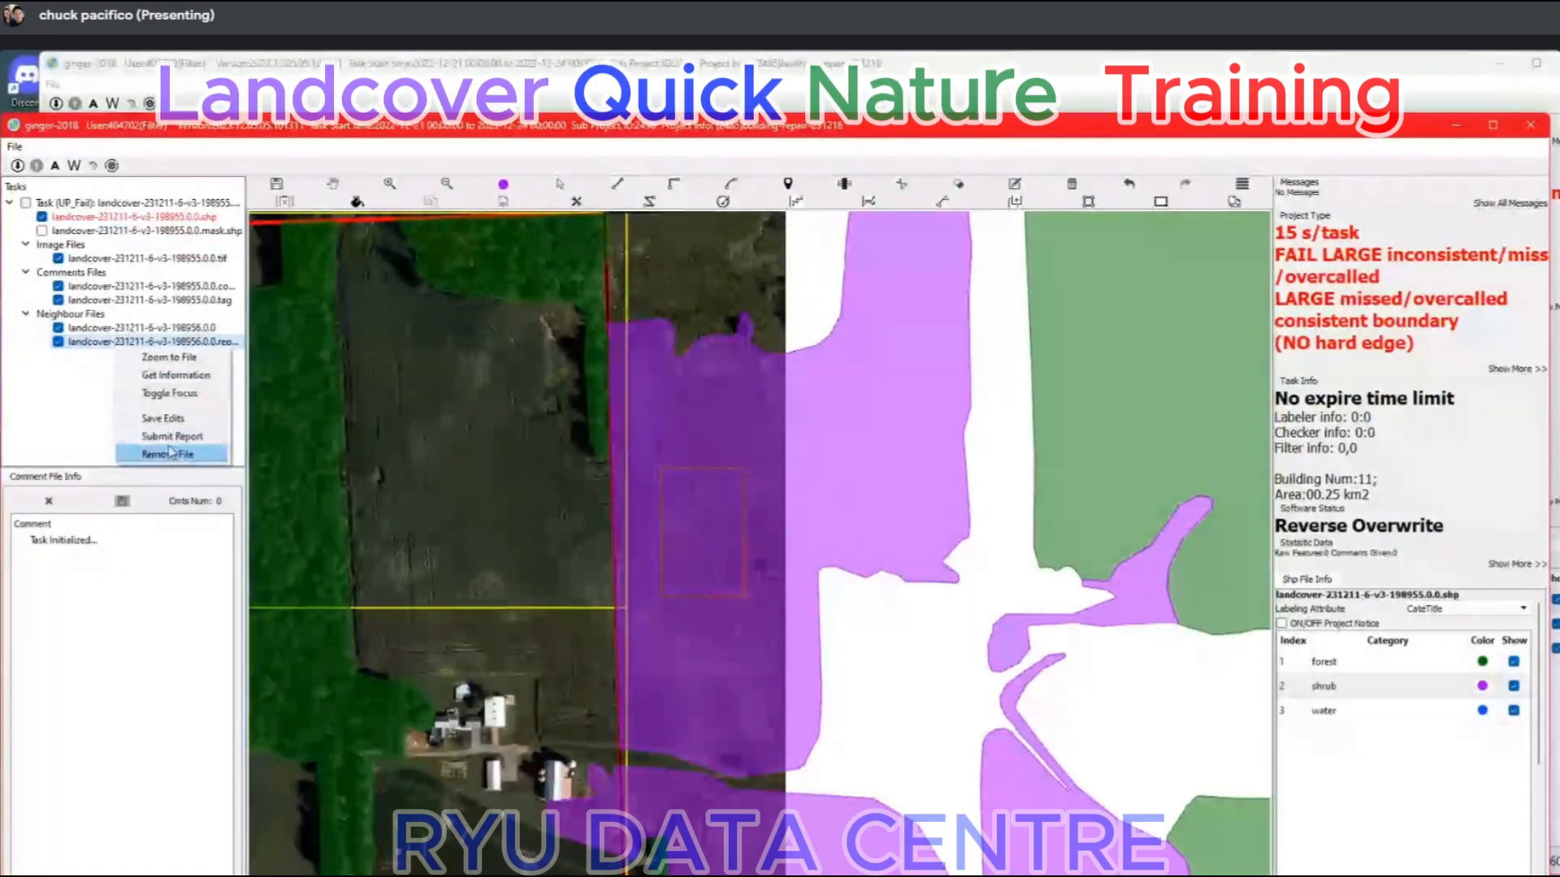
left_click(172, 436)
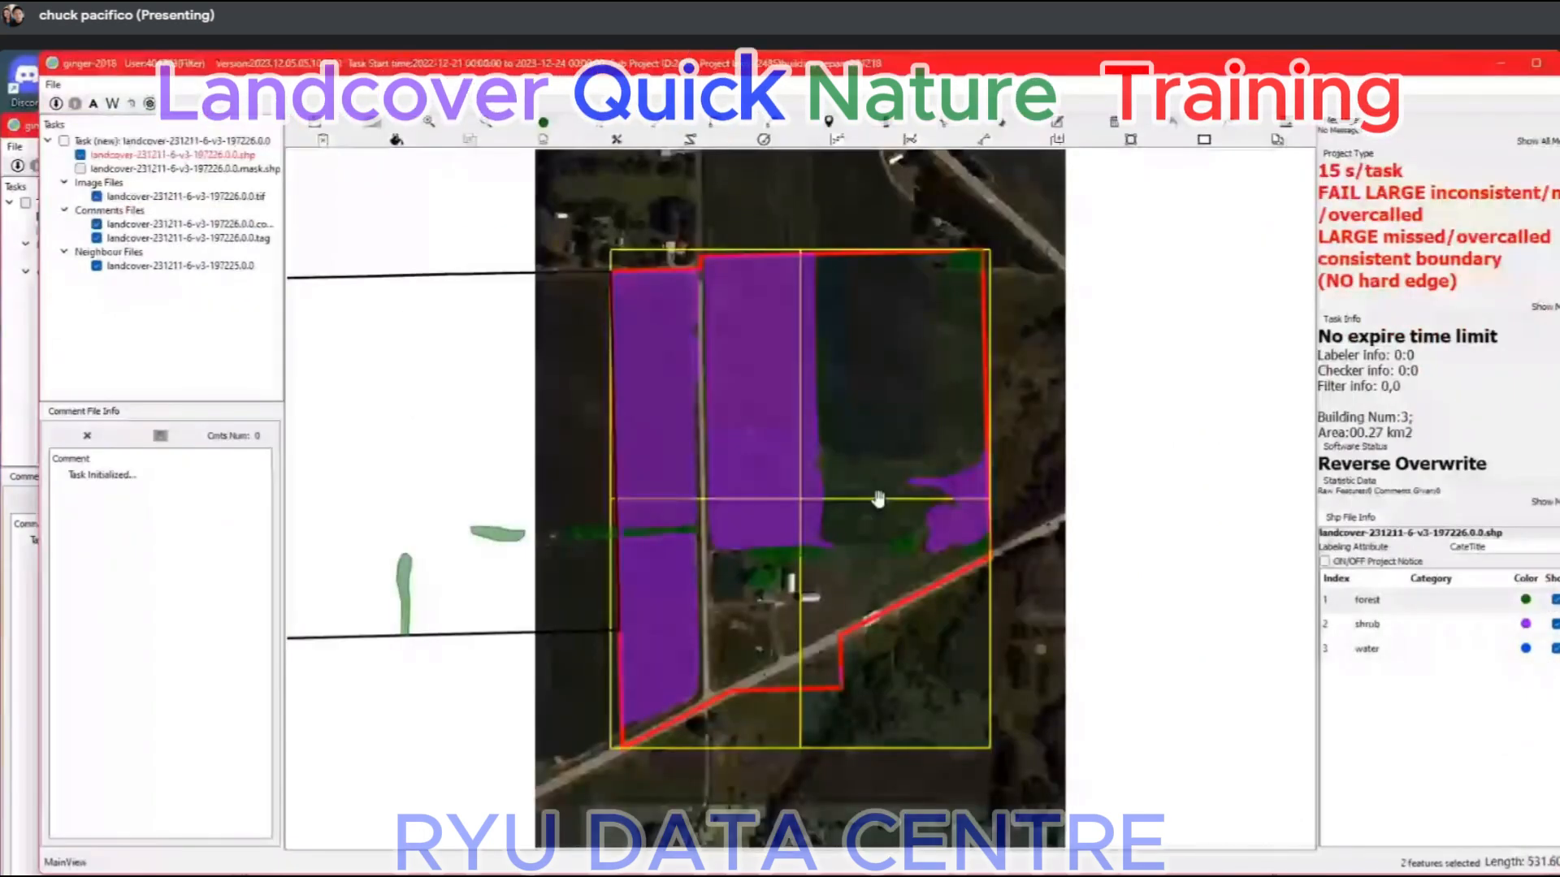
Delete the large shrub areas over the open farm fields in task landcover-231211-6-v3-197226 and synchronise its neighbour tasks.
scroll(724, 399, "up", 3)
key("space")
key("space")
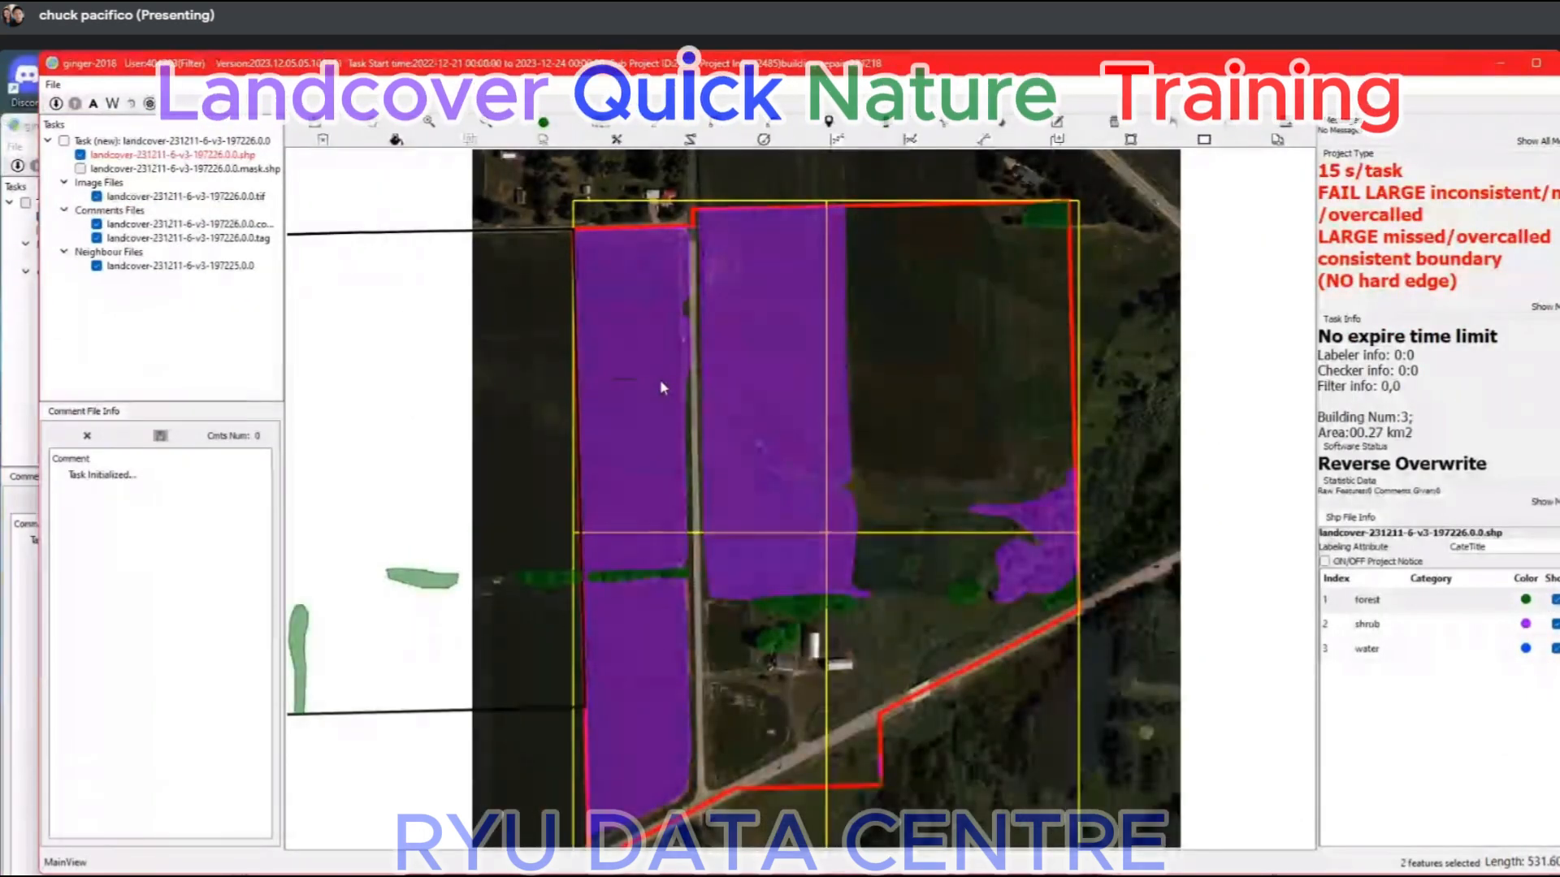
left_click(660, 380)
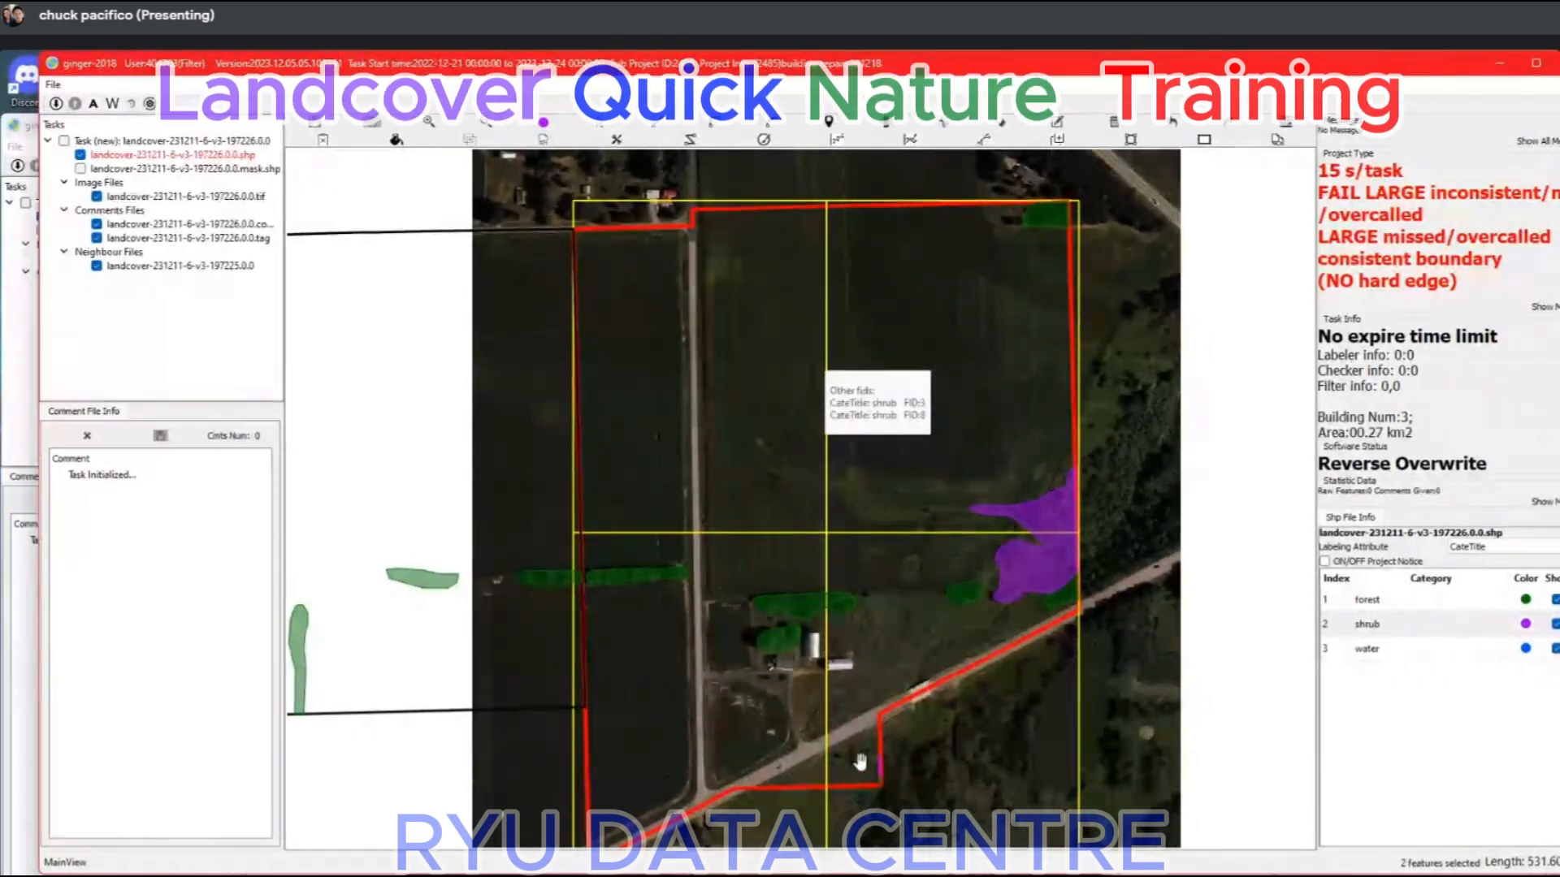
key("ctrl+s")
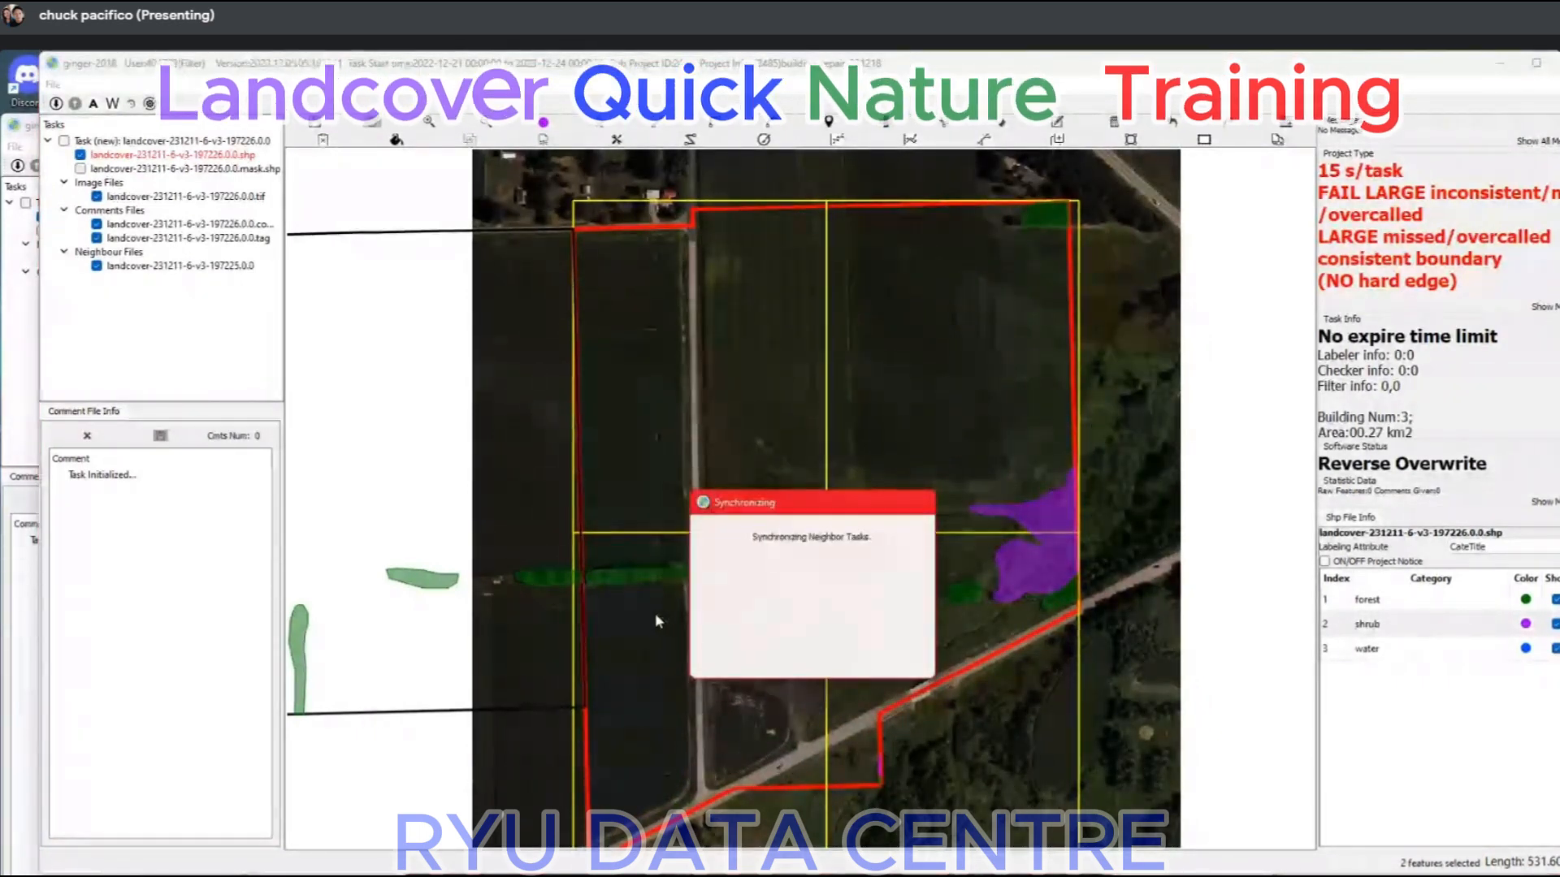
Extend the hedgerow's forest label westward to the task boundary, closing the gap to the neighbour's forest strip.
scroll(606, 575, "up", 3)
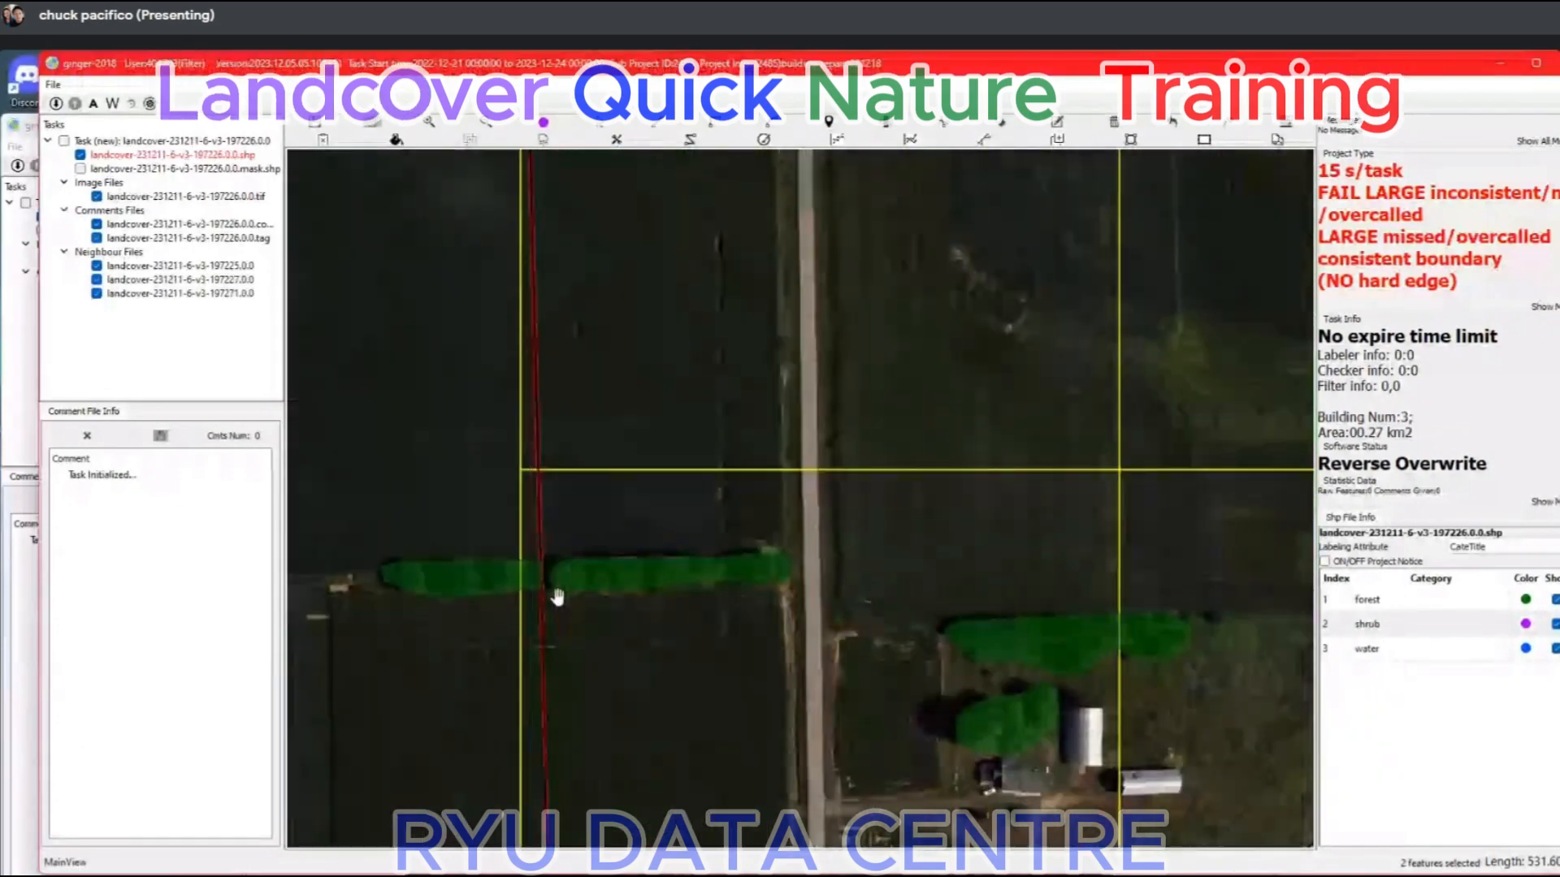
scroll(557, 597, "up", 5)
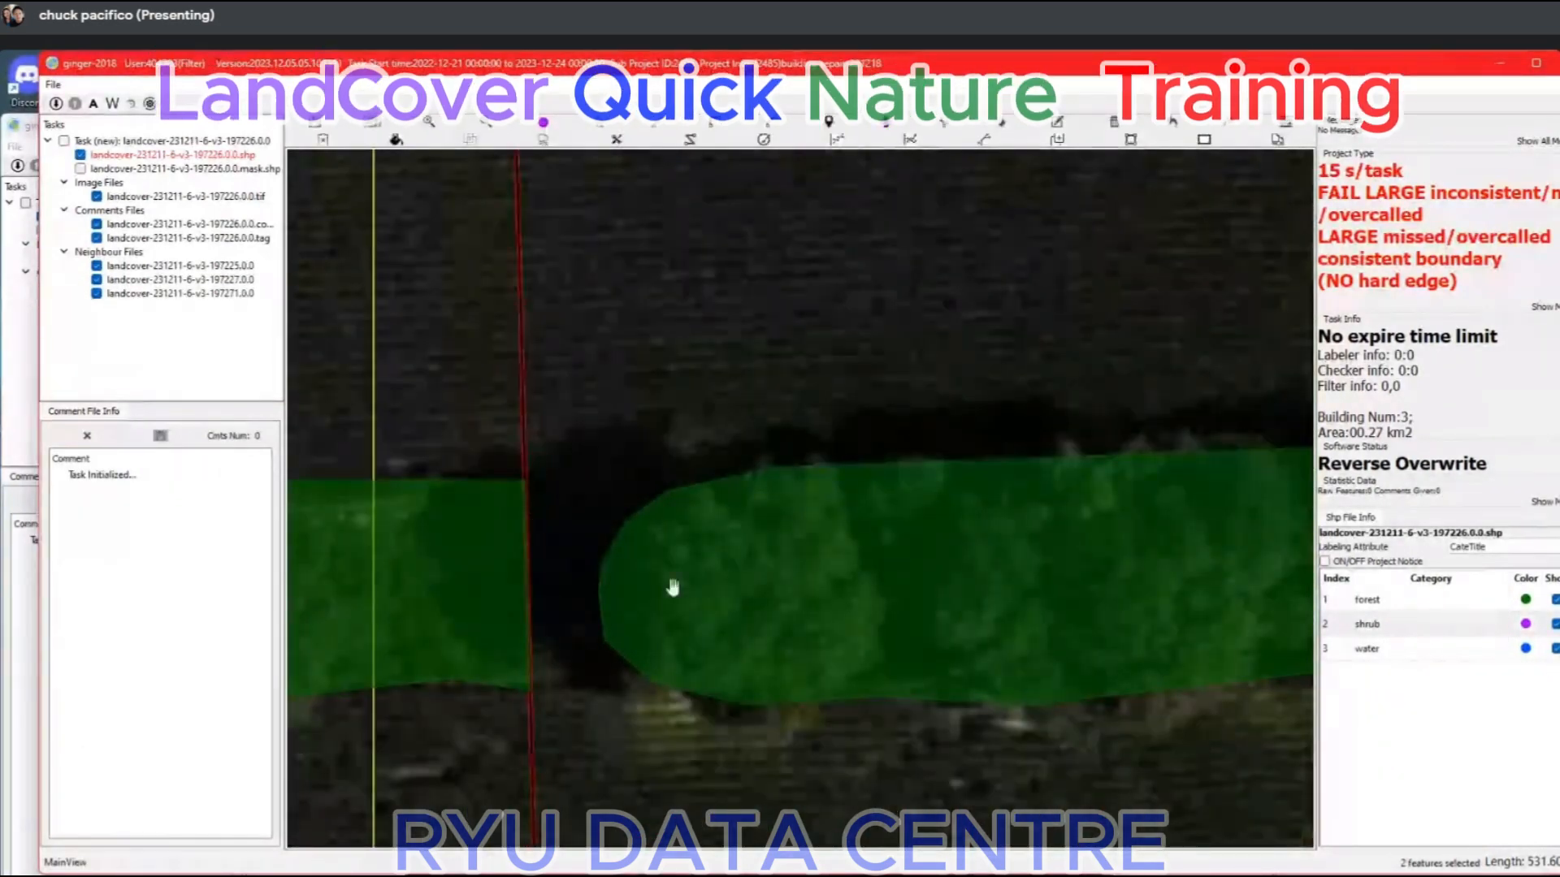
key("1")
left_click(524, 481)
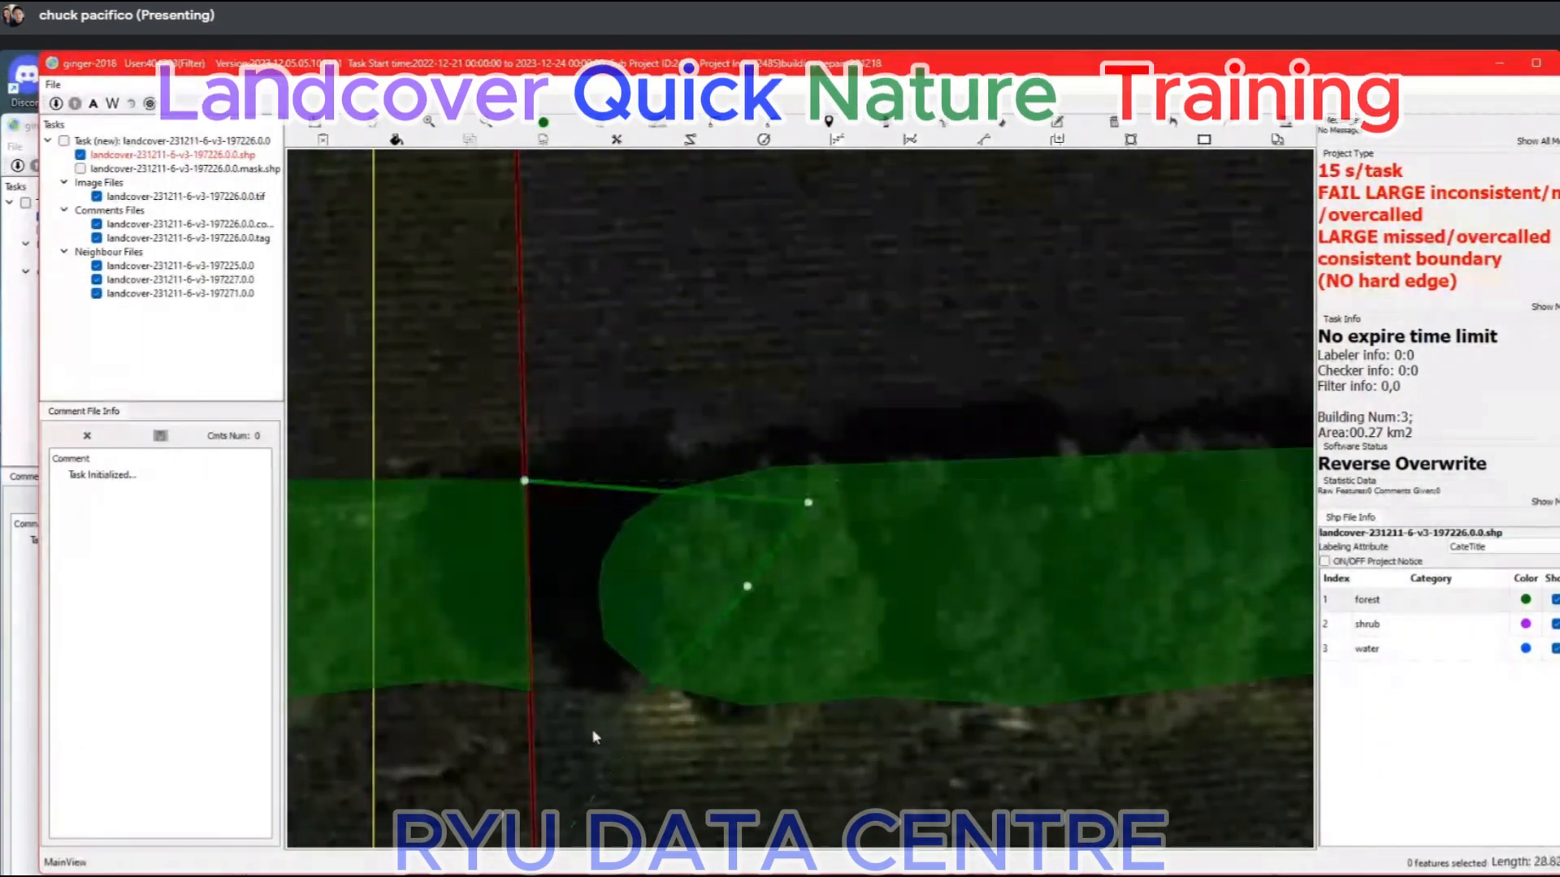
left_click(530, 691)
right_click(611, 579)
scroll(651, 626, "down", 2)
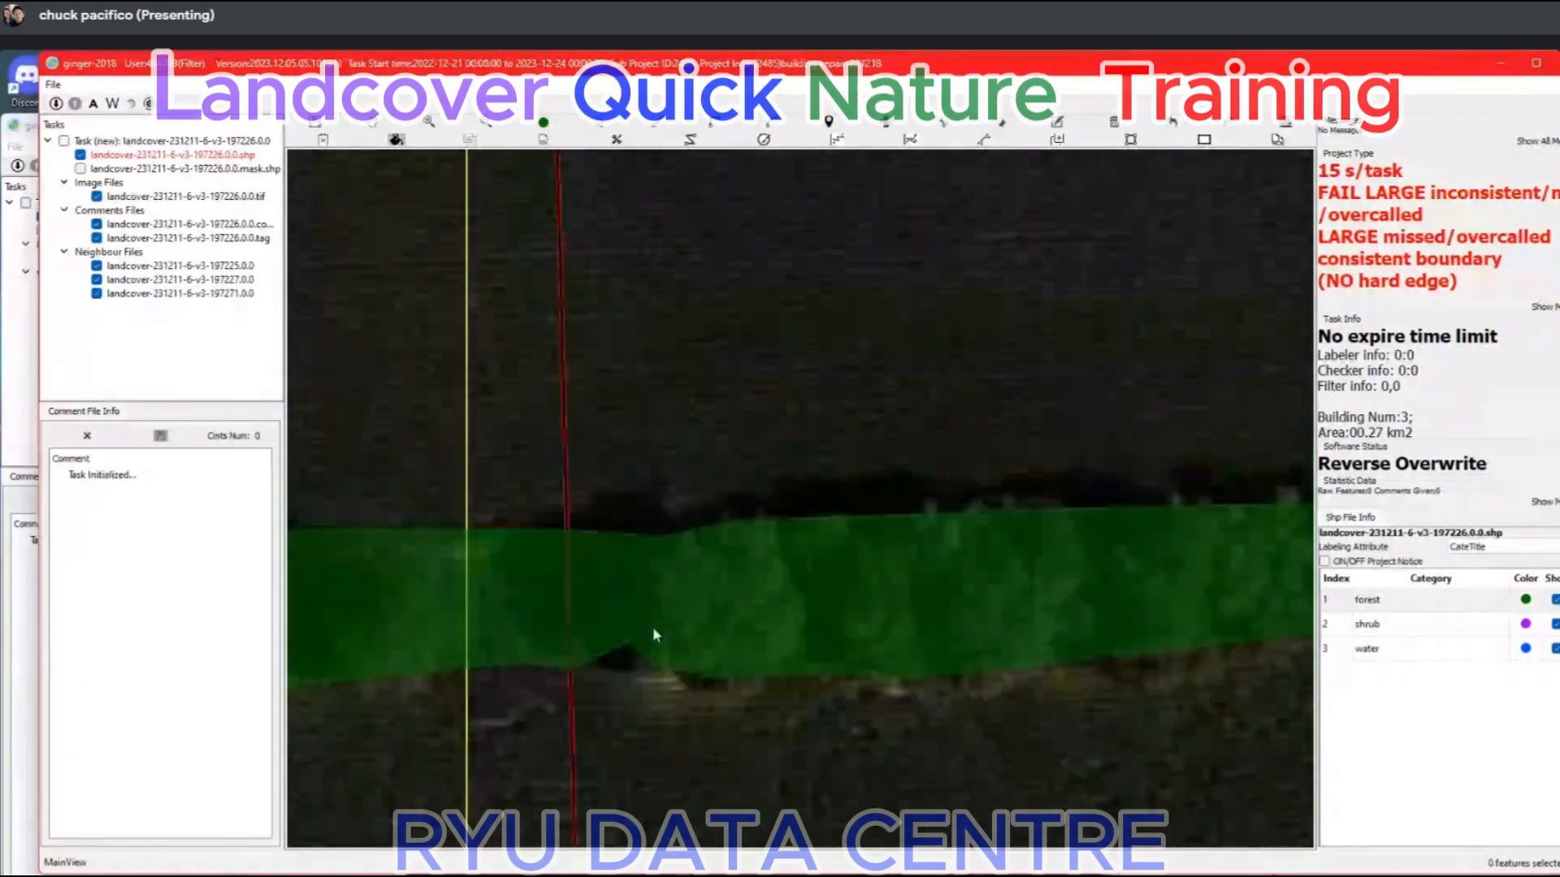
Examine the vegetation under the shrub patch beside the eastern neighbour's forest with the task's labels shown and hidden.
scroll(655, 634, "down", 5)
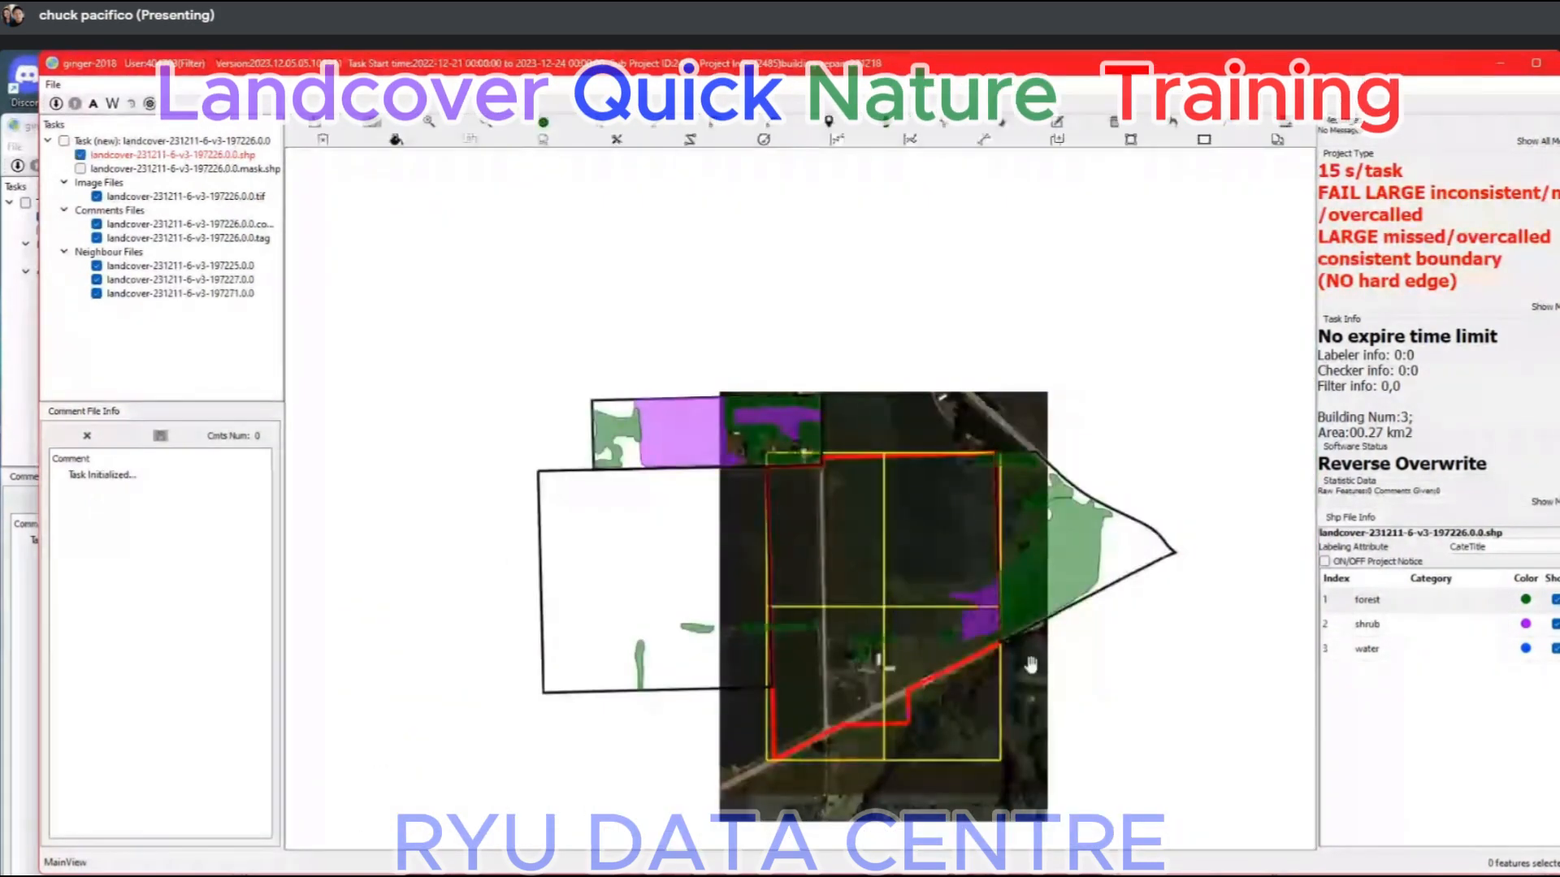
scroll(1030, 664, "up", 6)
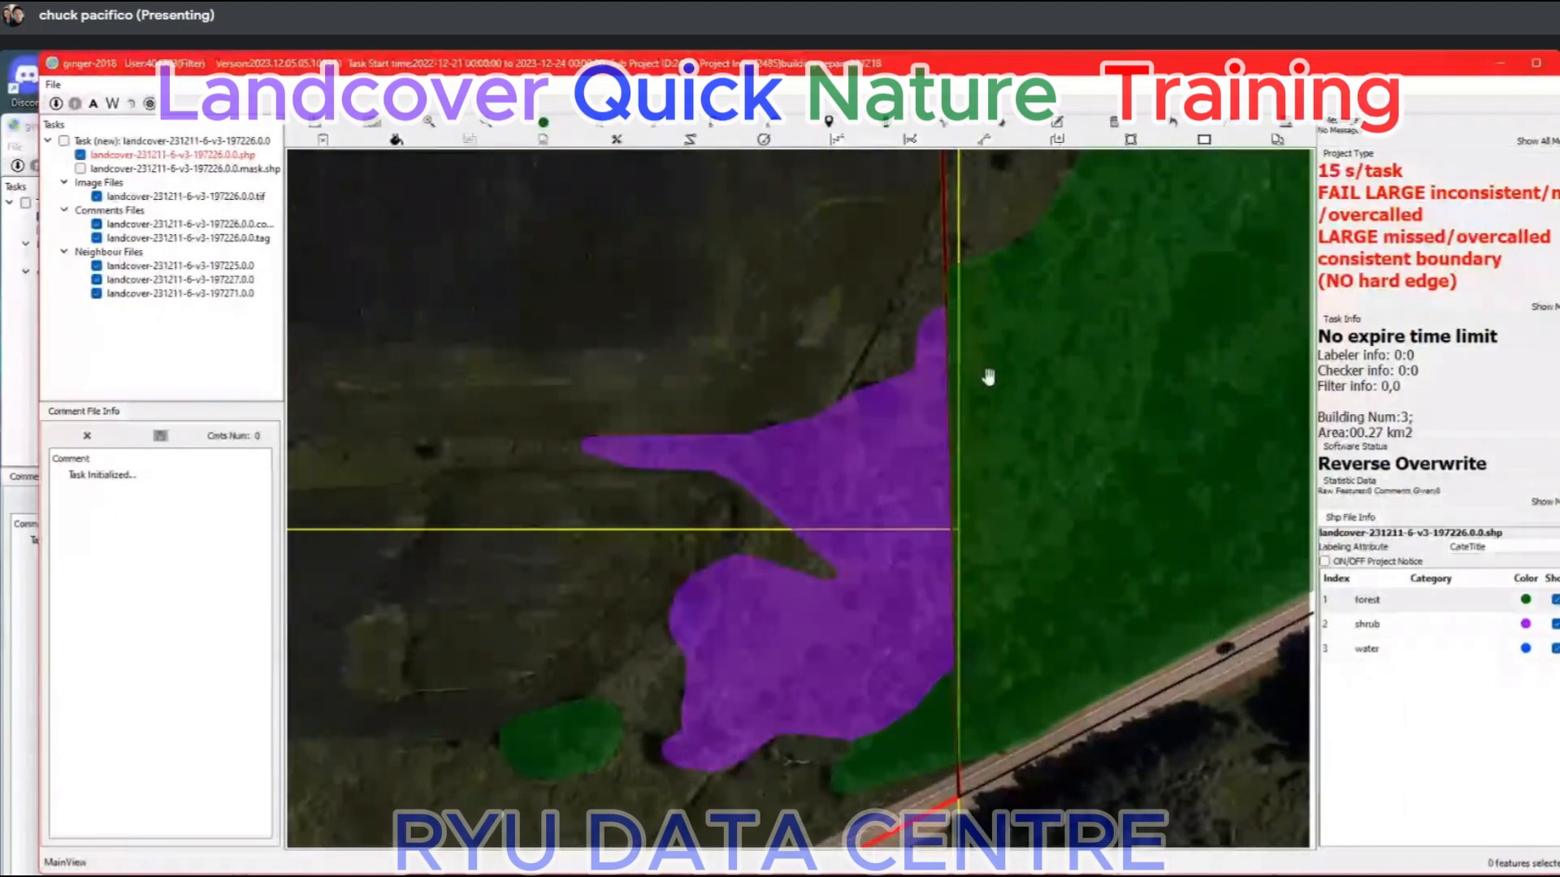
key("space")
key("space")
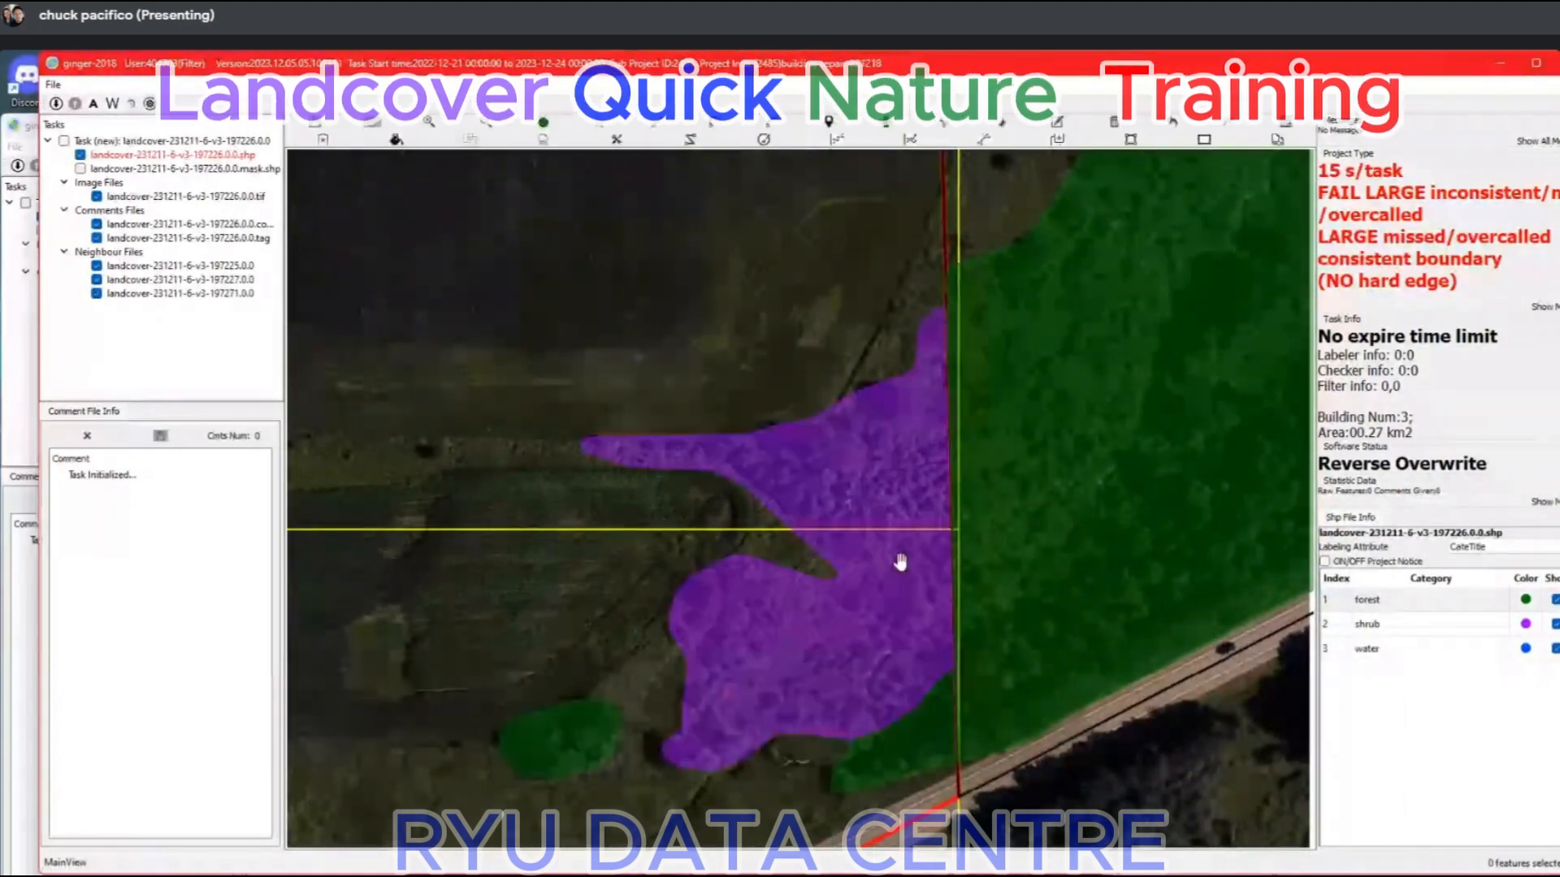
key("space")
scroll(933, 547, "down", 2)
scroll(933, 547, "up", 3)
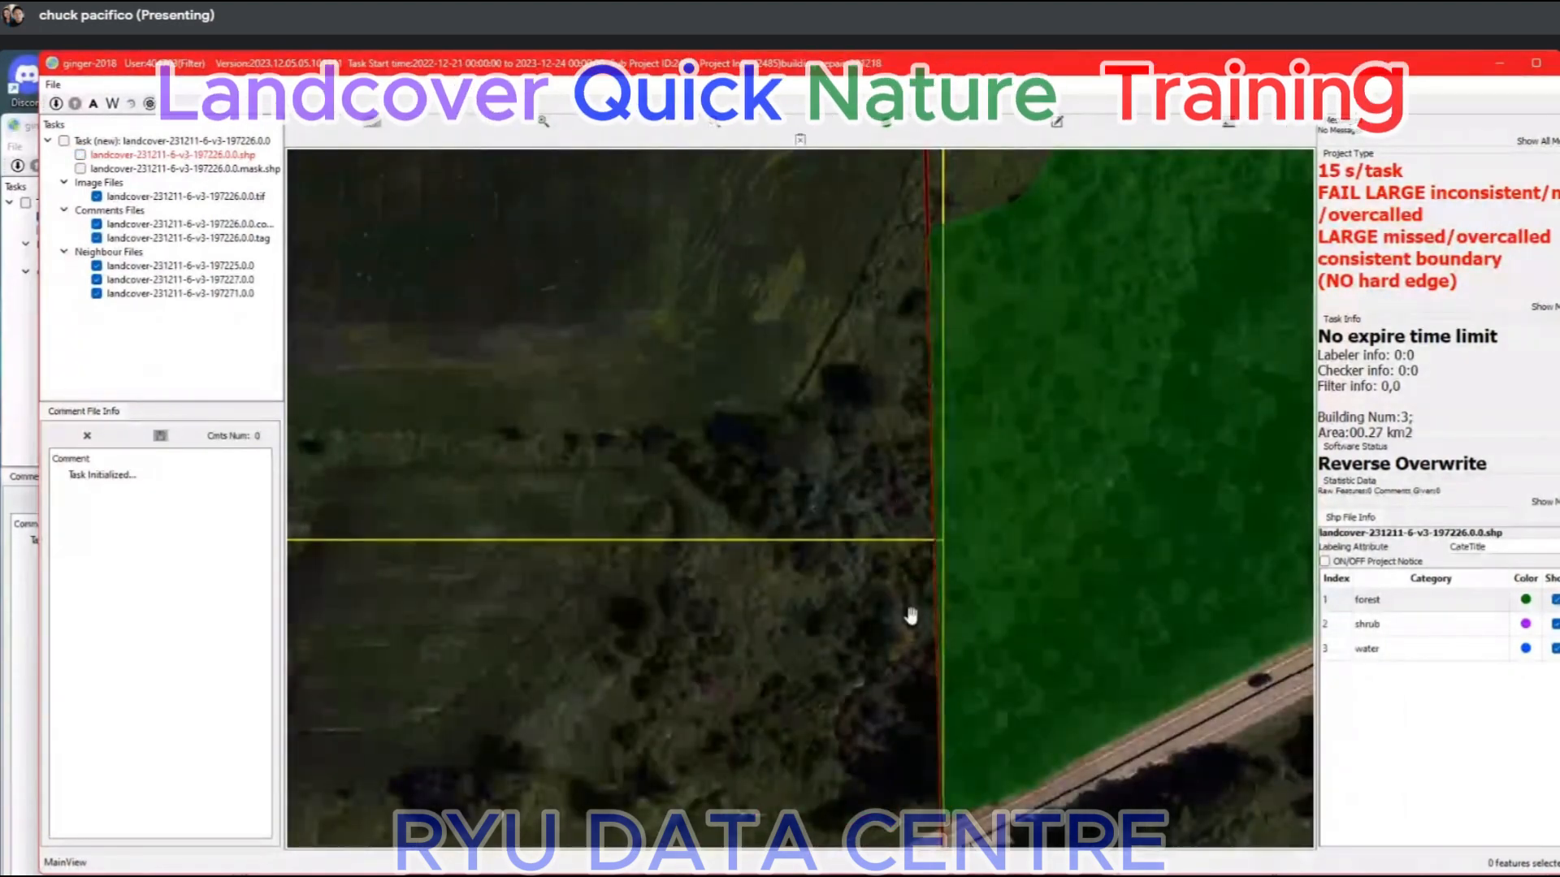
left_click_drag(911, 616, 882, 548)
key("space")
key("space")
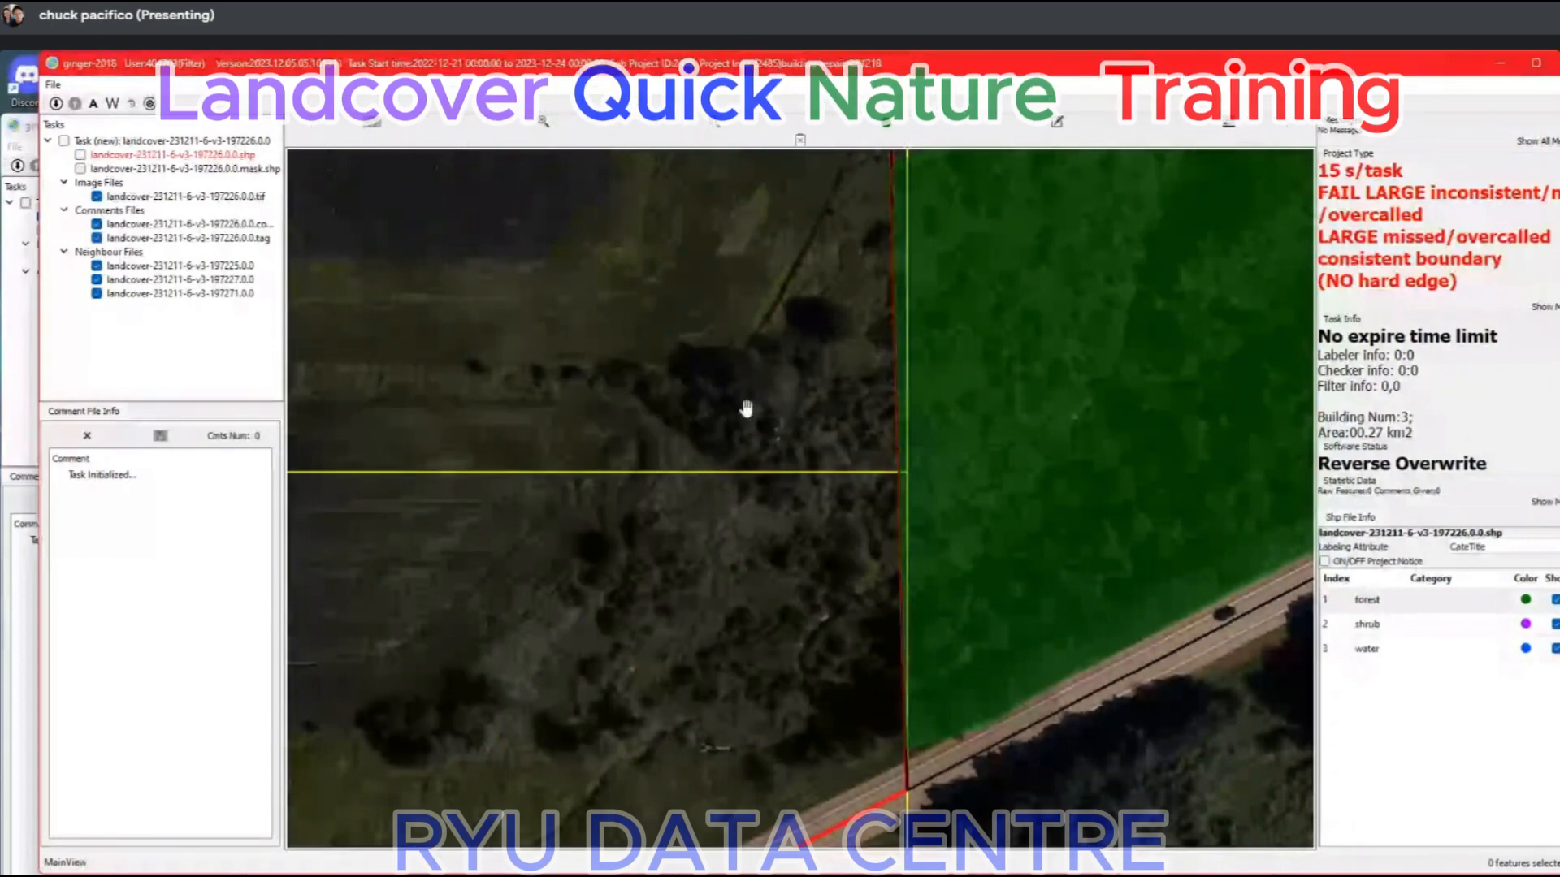
scroll(747, 409, "down", 1)
scroll(777, 369, "up", 1)
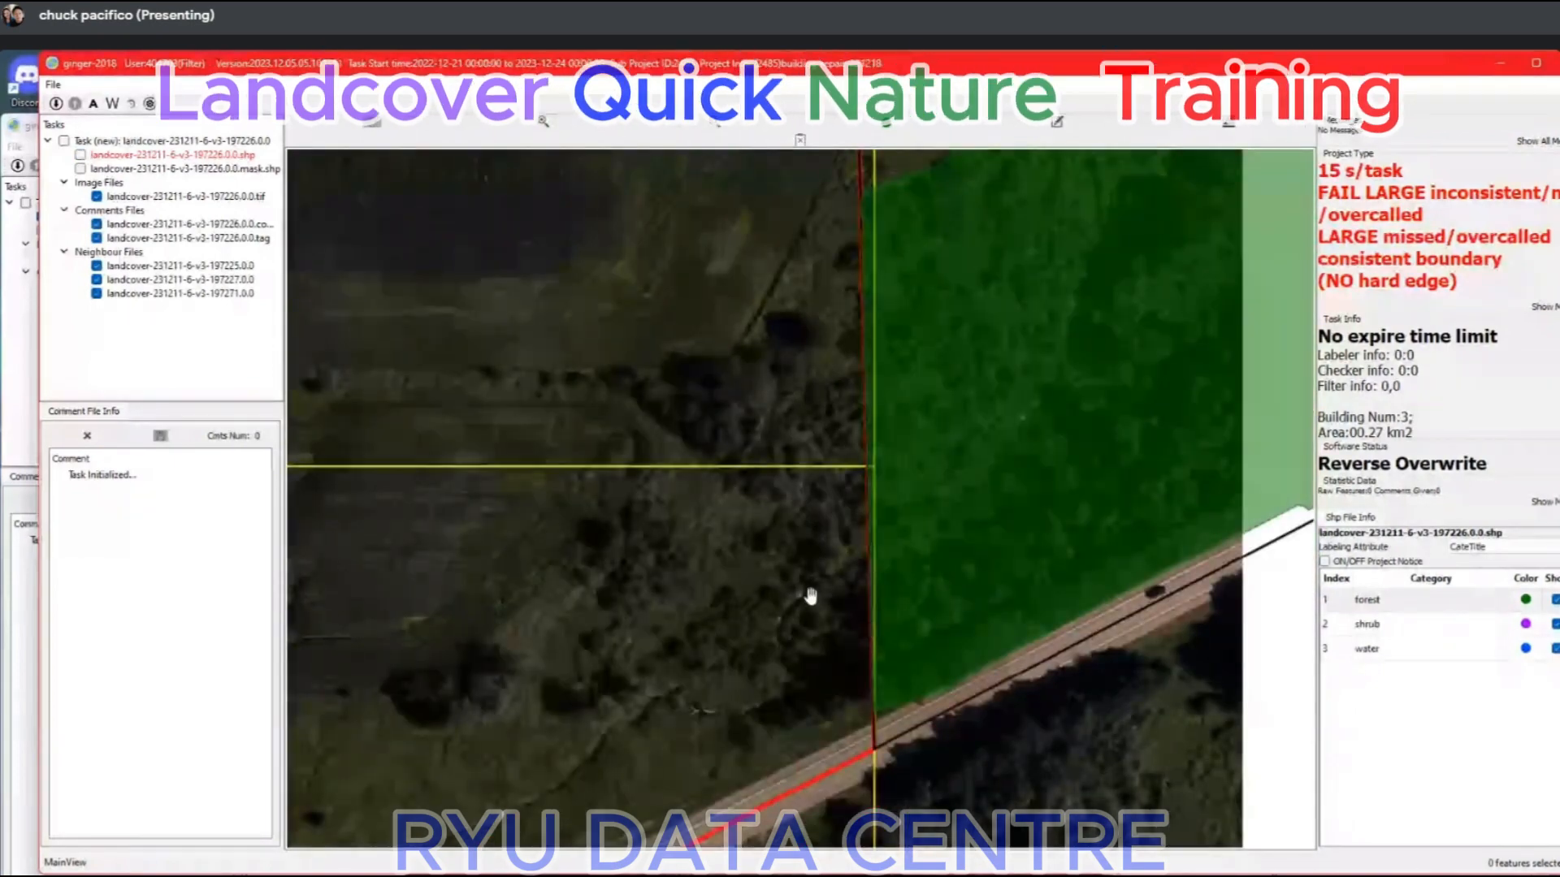
key("space")
Reclassify the shrub patch at the eastern boundary as forest to match the neighbour and check it against the imagery.
key("space")
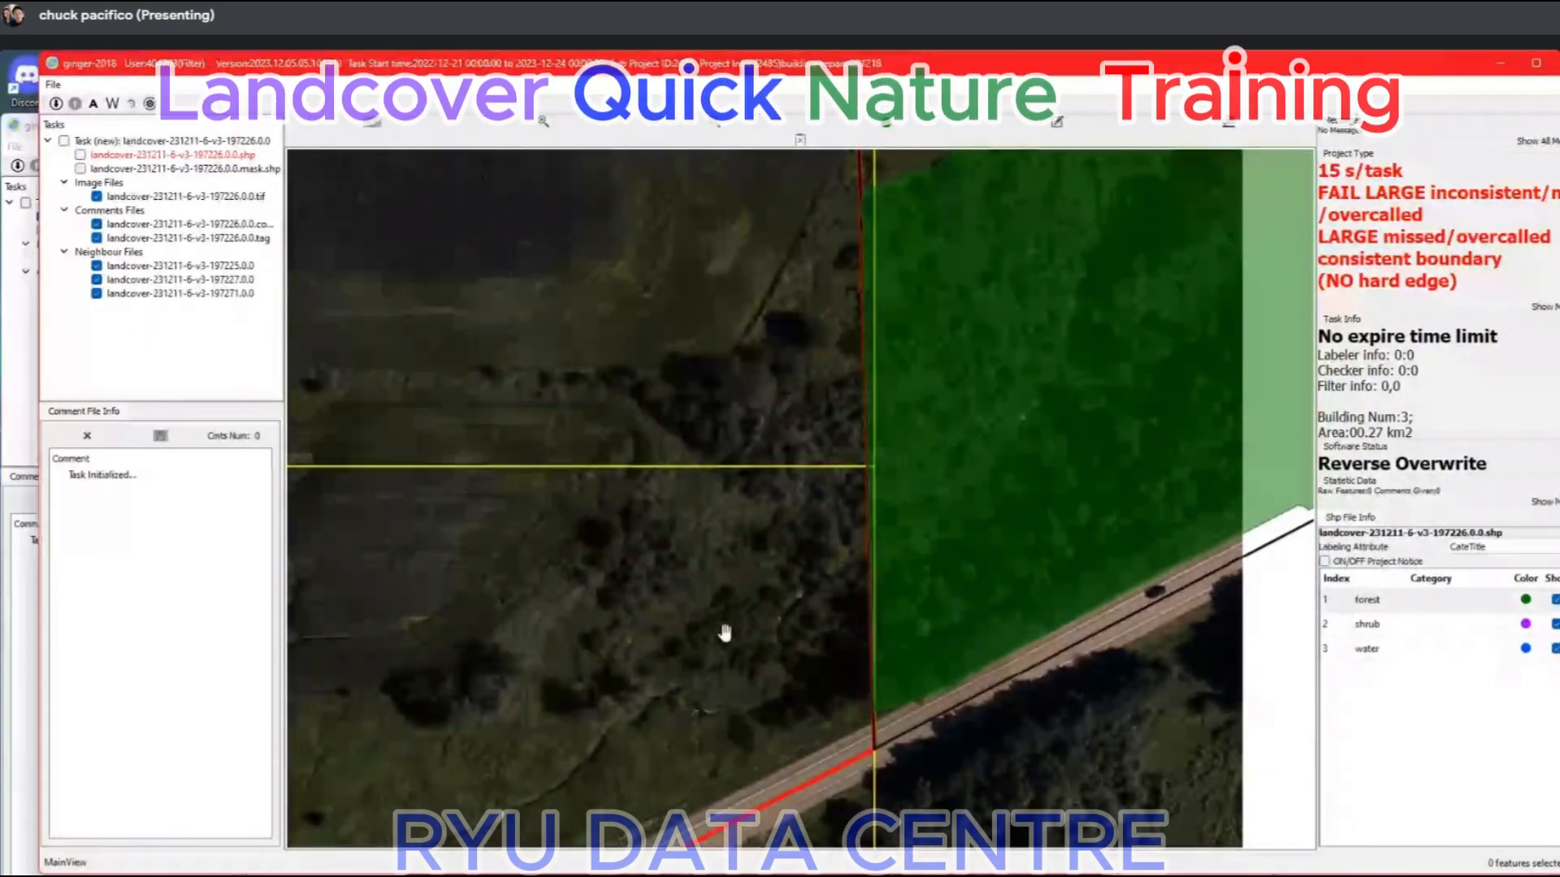
key("space")
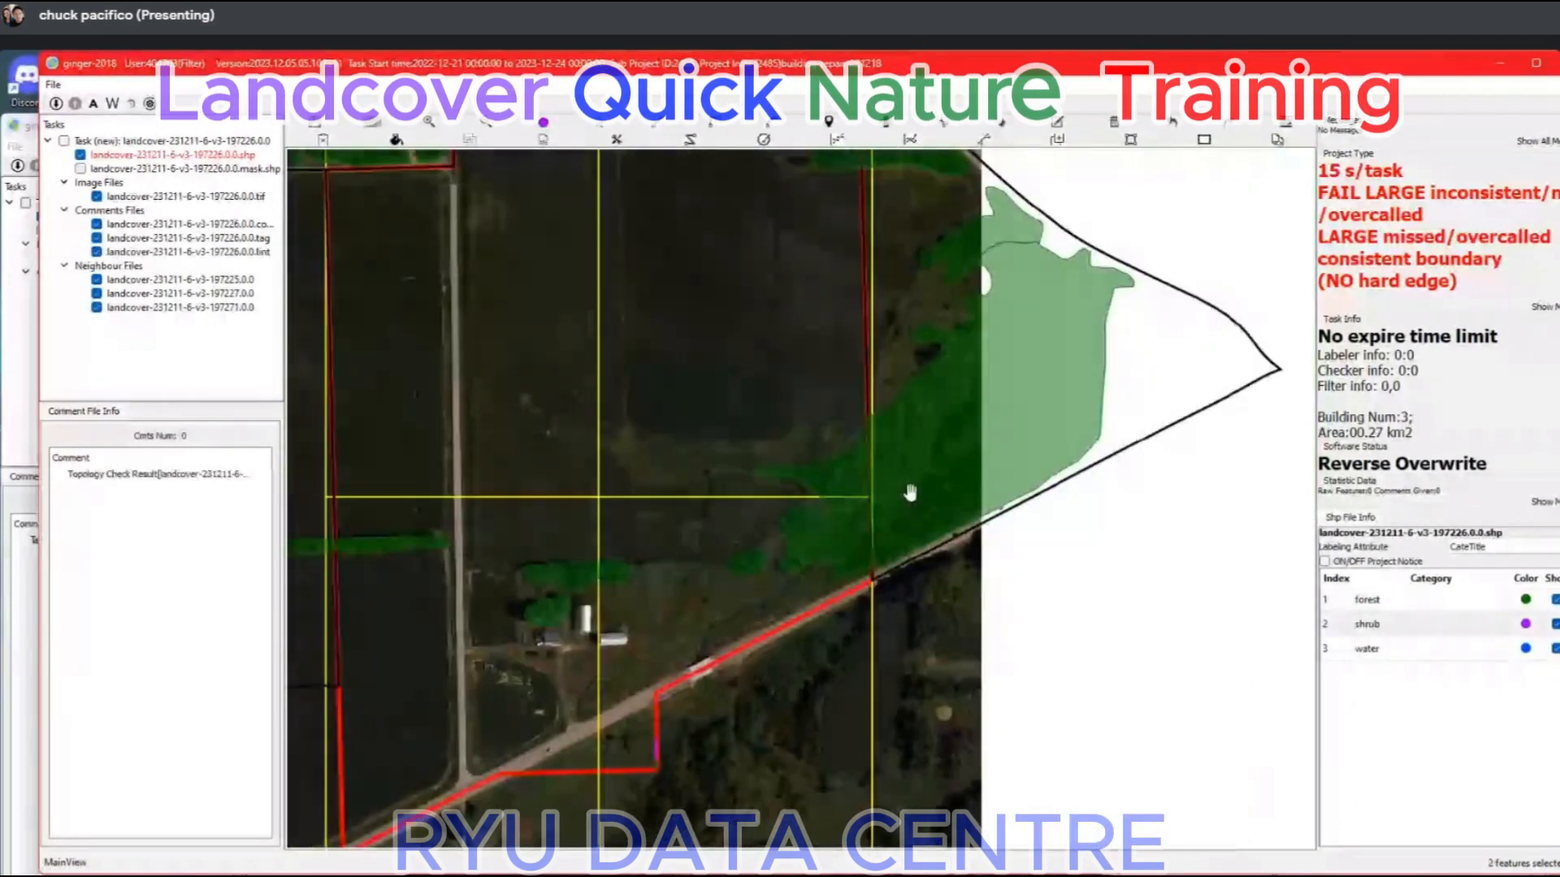
key("space")
key("space")
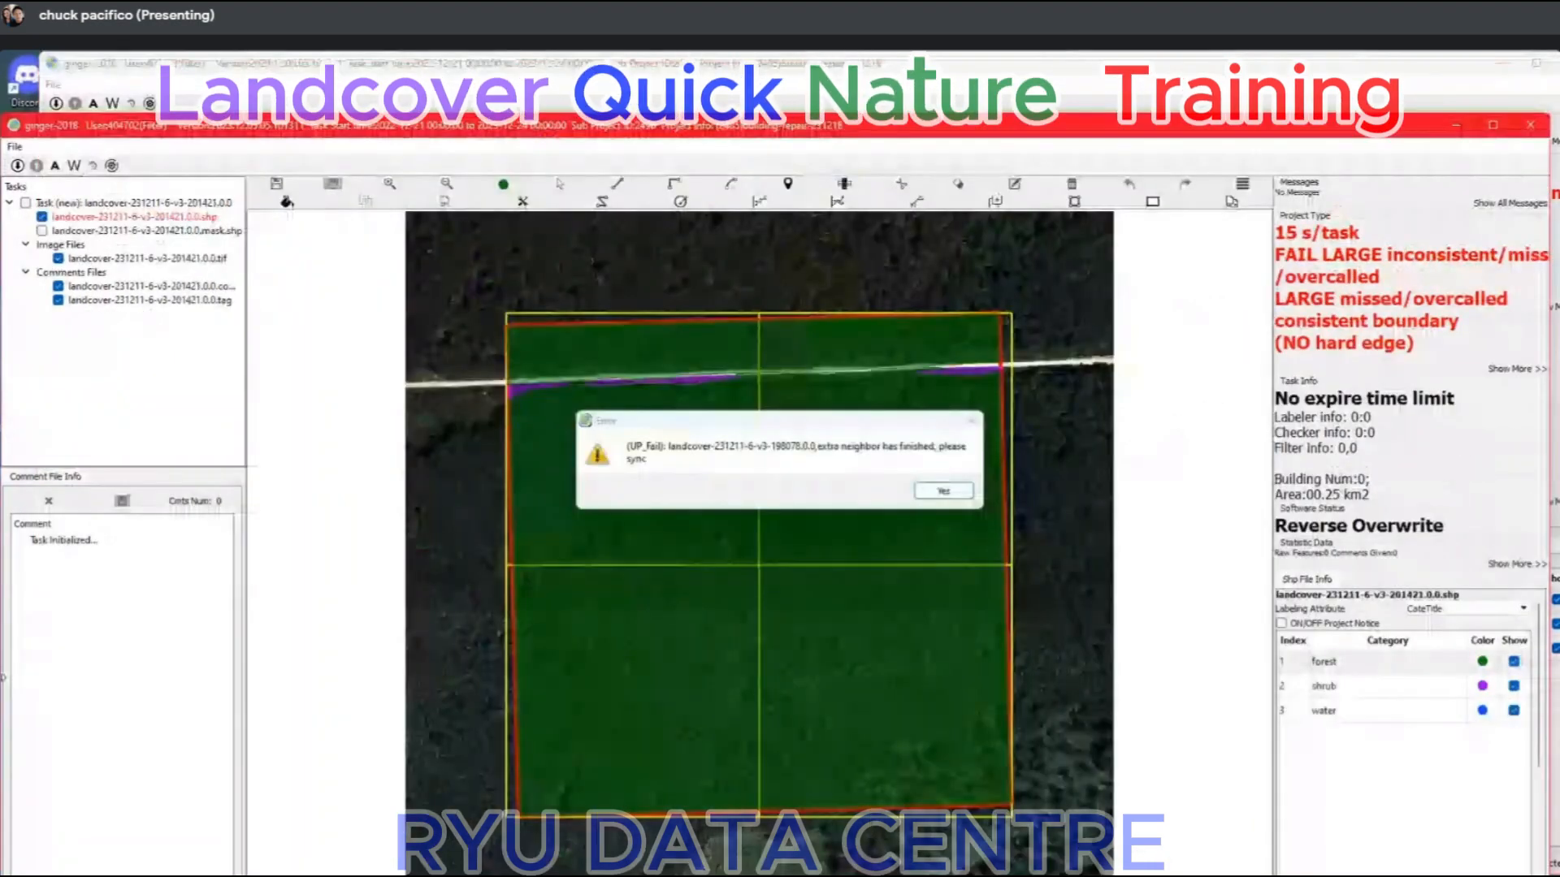
Dismiss the neighbour sync notice, check the labels along the road in task landcover-231211-6-v3-201421 and submit the task.
key("Return")
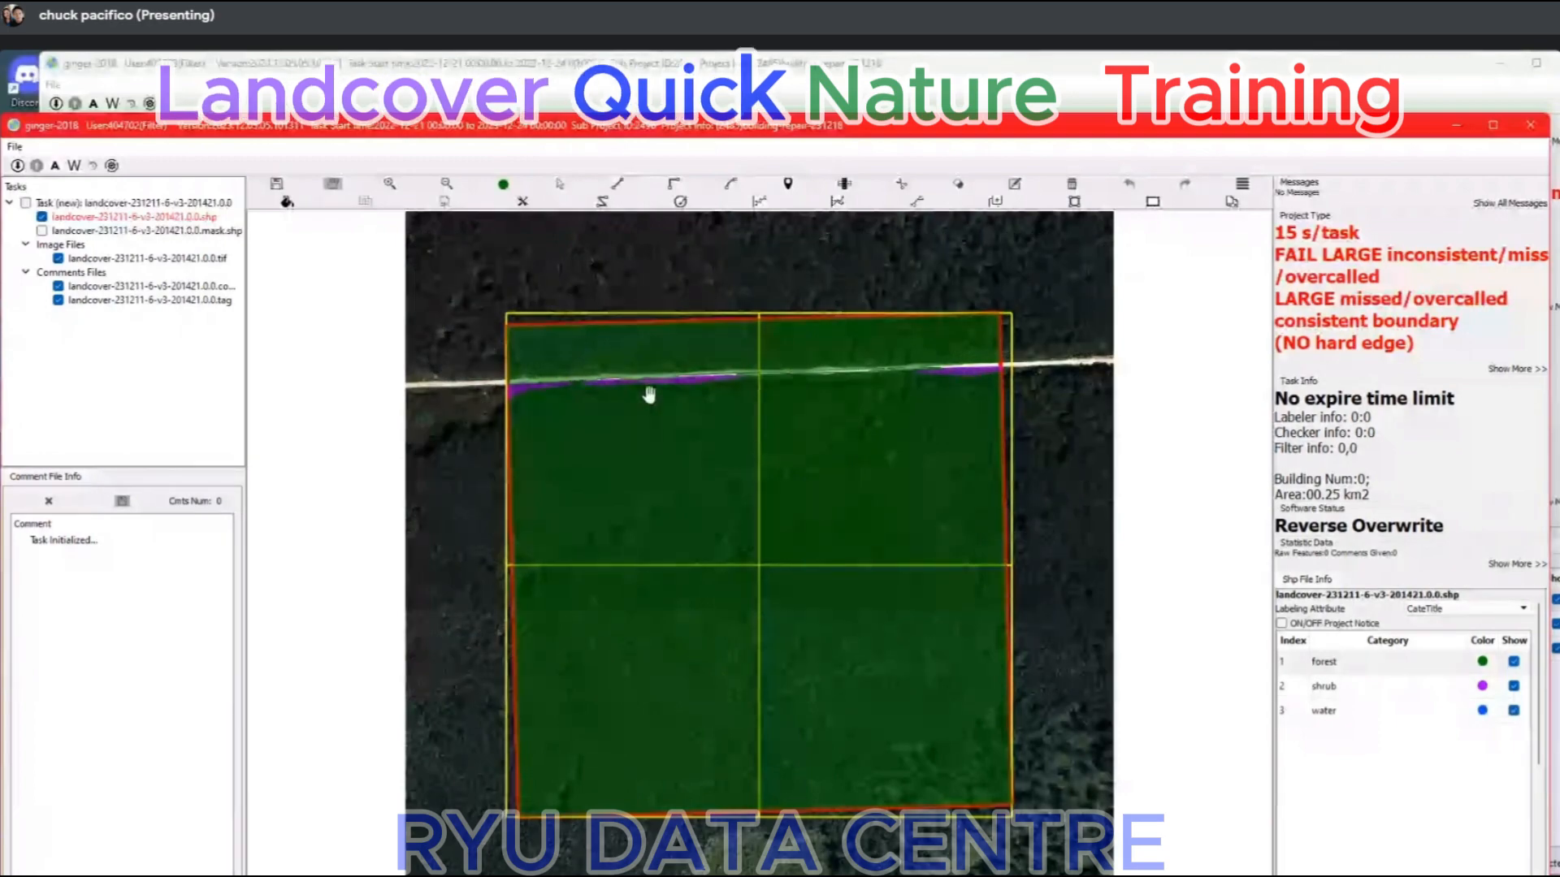
key("space")
key("space")
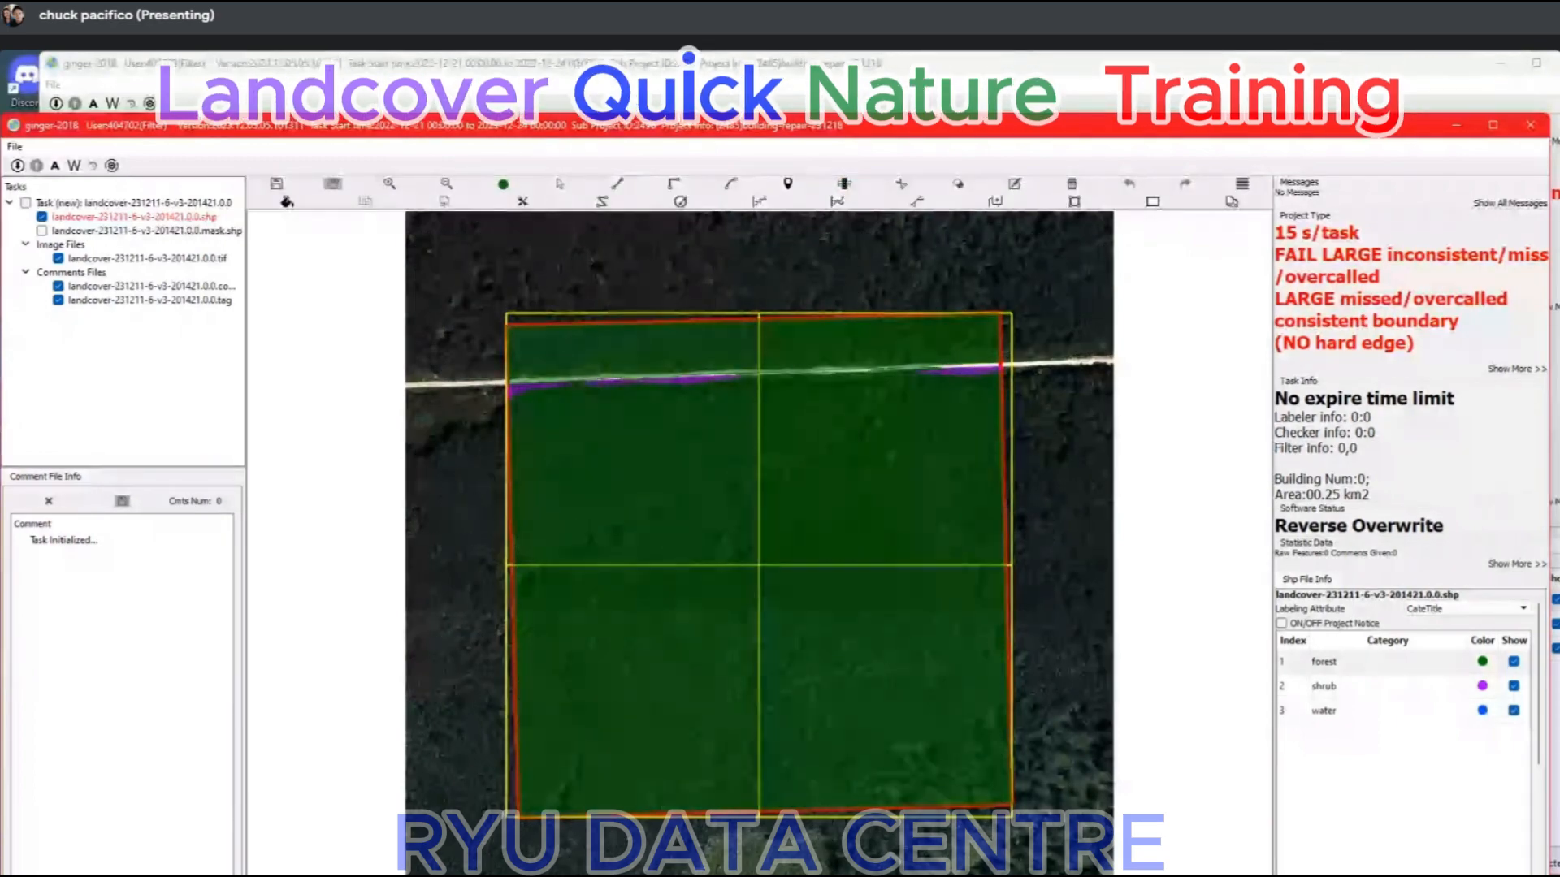
key("a")
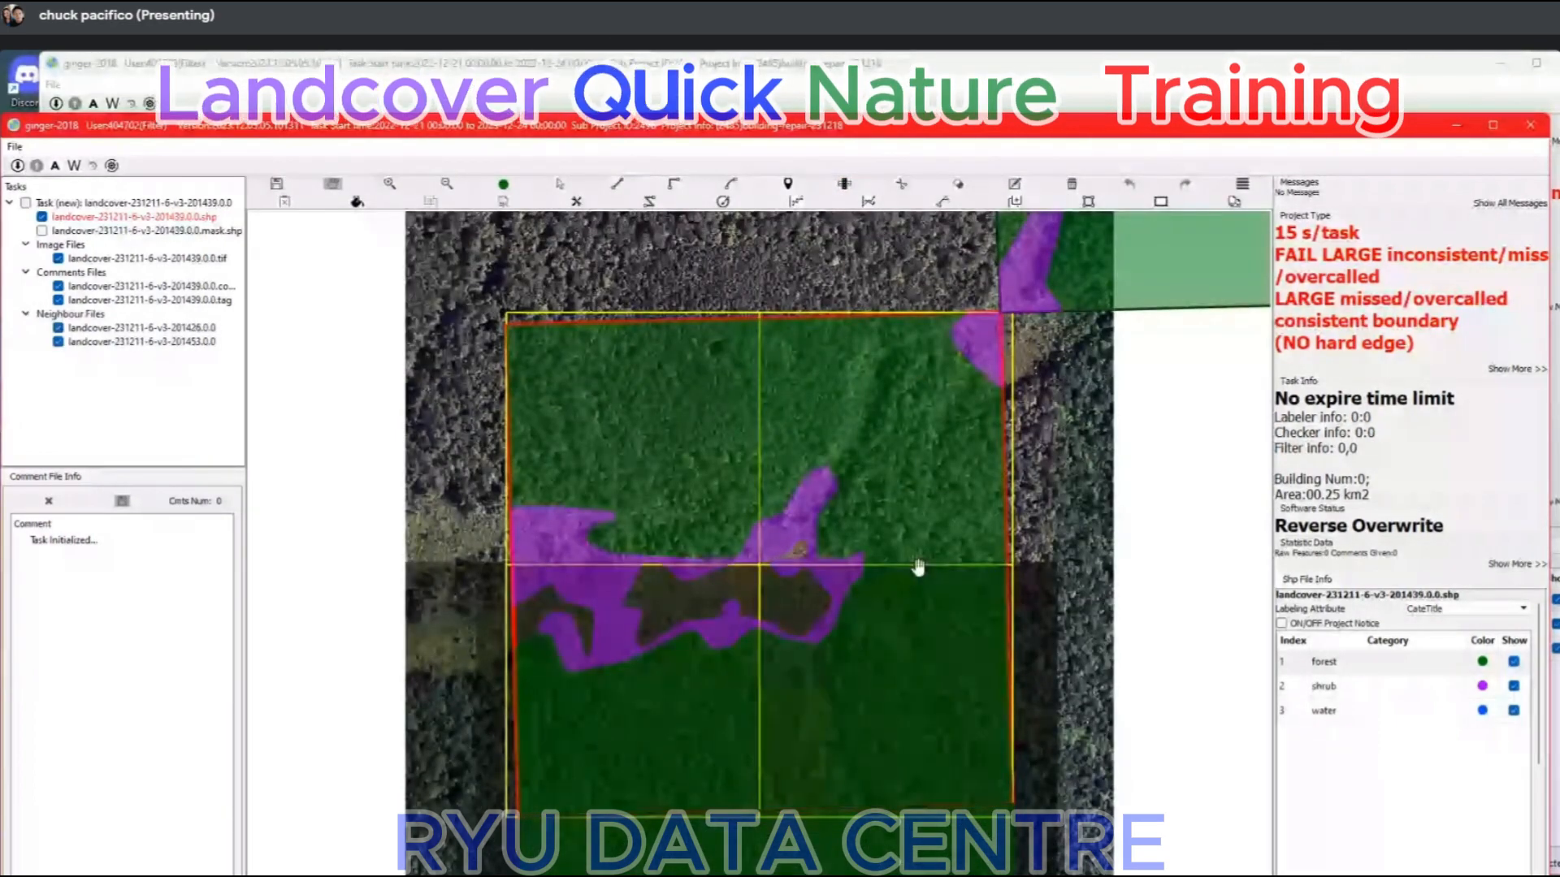
Compare the shrub outlines and unlabelled clearing in task landcover-231211-6-v3-201439 with the imagery on both sides of the brightness seam.
scroll(627, 696, "up", 4)
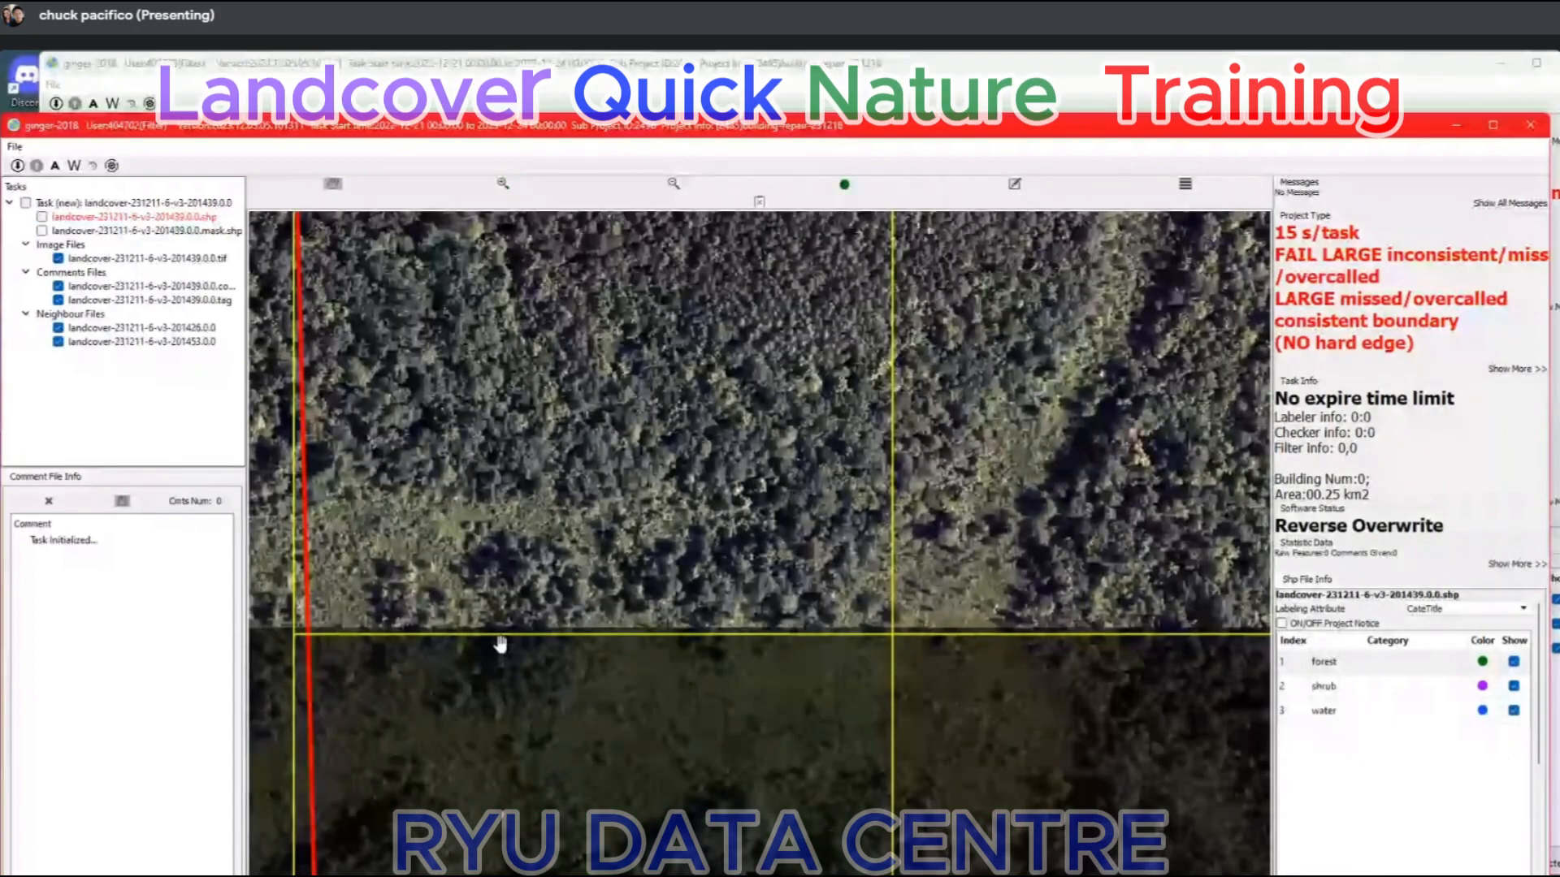
scroll(569, 633, "down", 4)
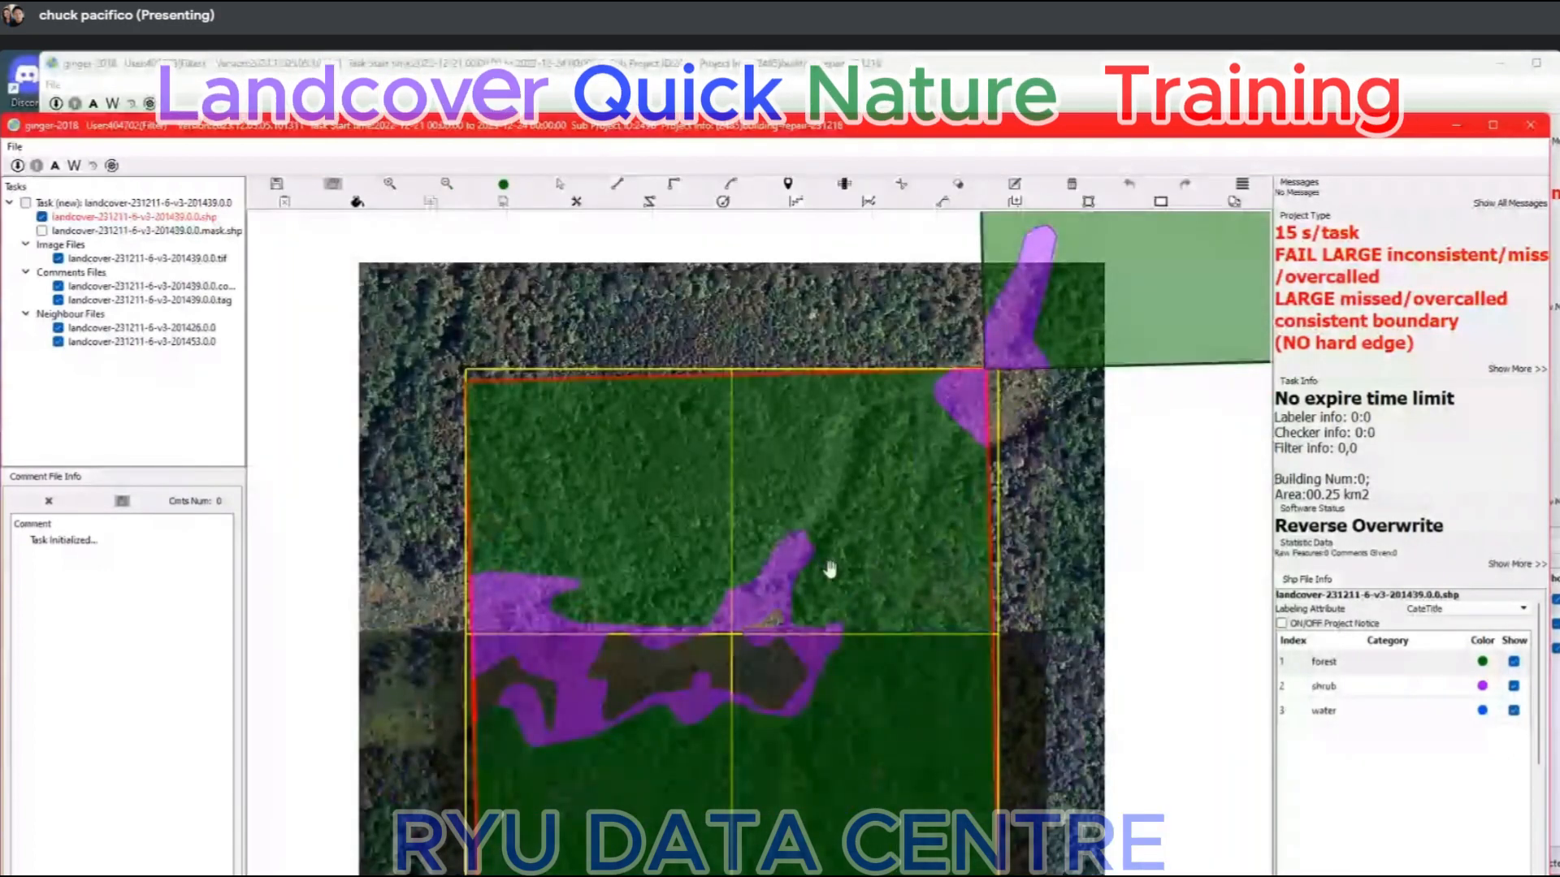
scroll(645, 557, "down", 3)
scroll(631, 631, "up", 1)
scroll(630, 633, "up", 6)
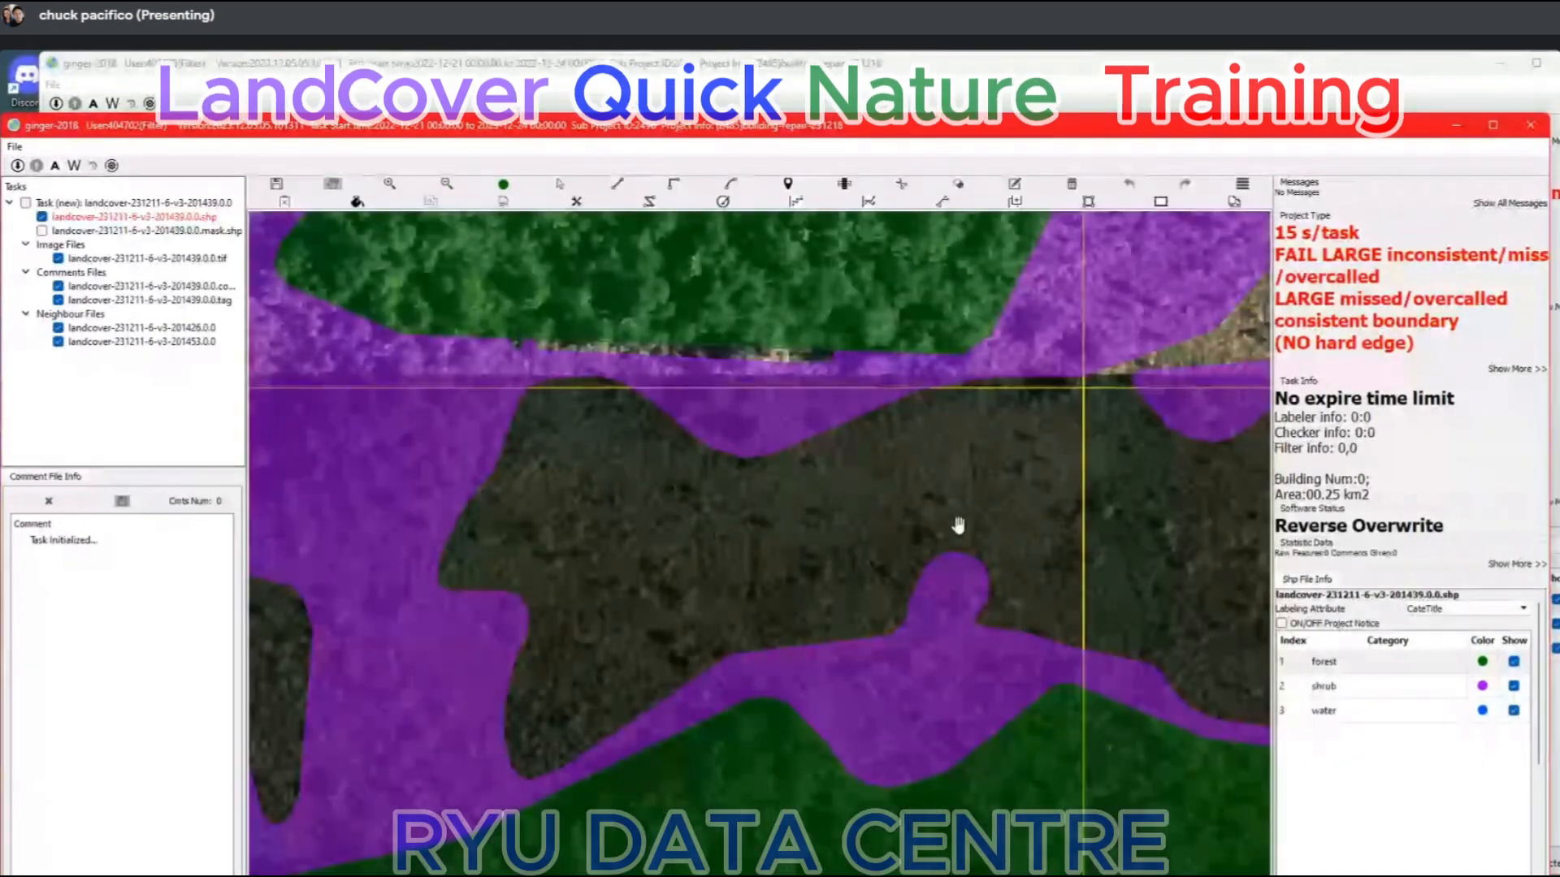
scroll(958, 526, "down", 2)
scroll(662, 533, "up", 5)
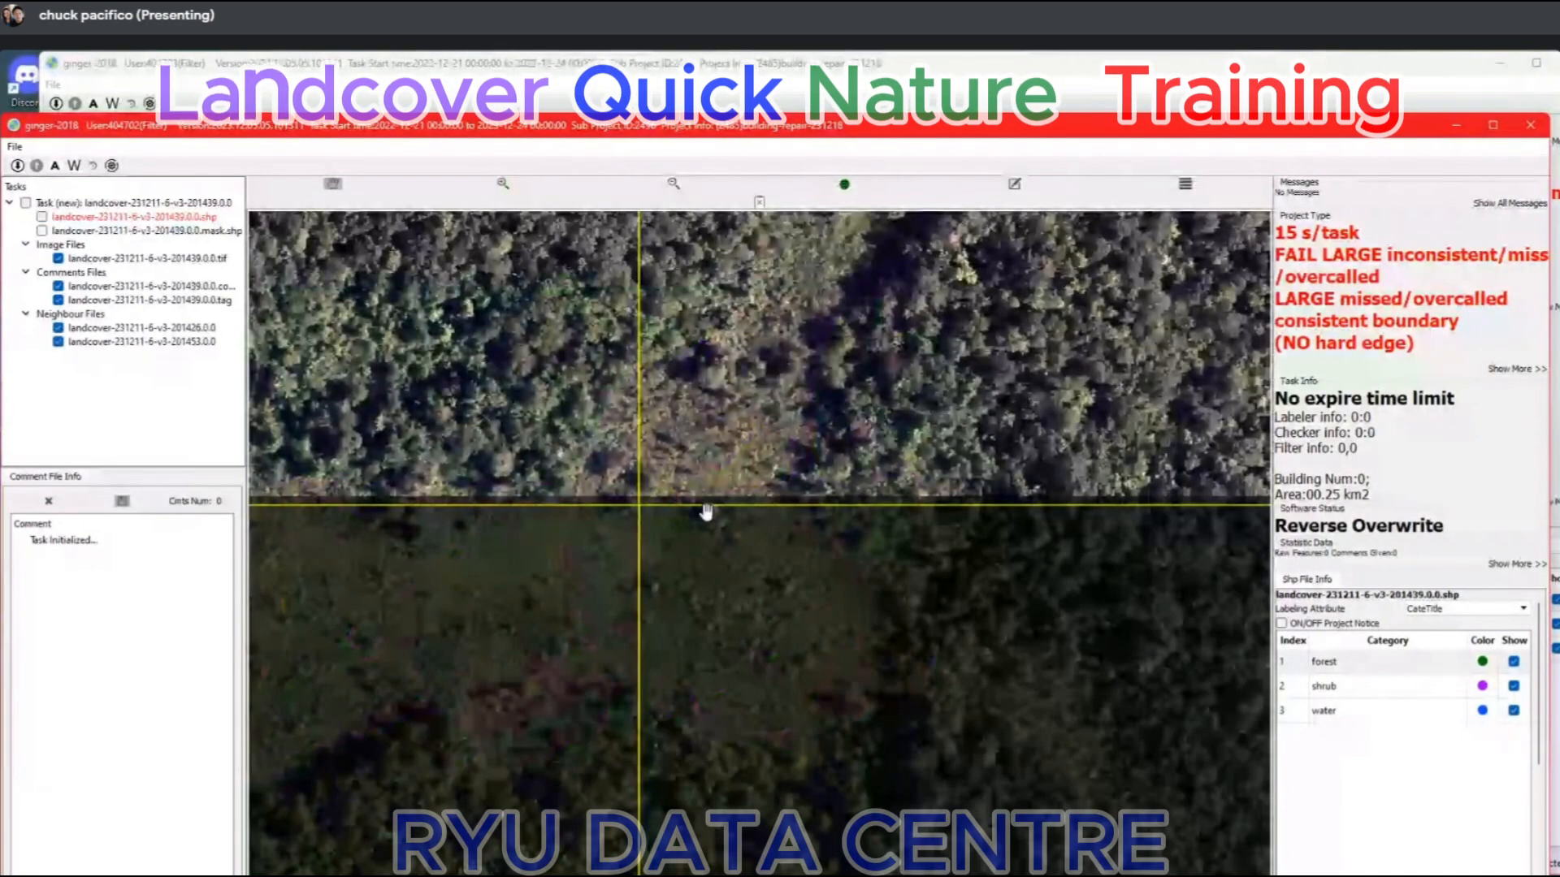
scroll(707, 515, "down", 5)
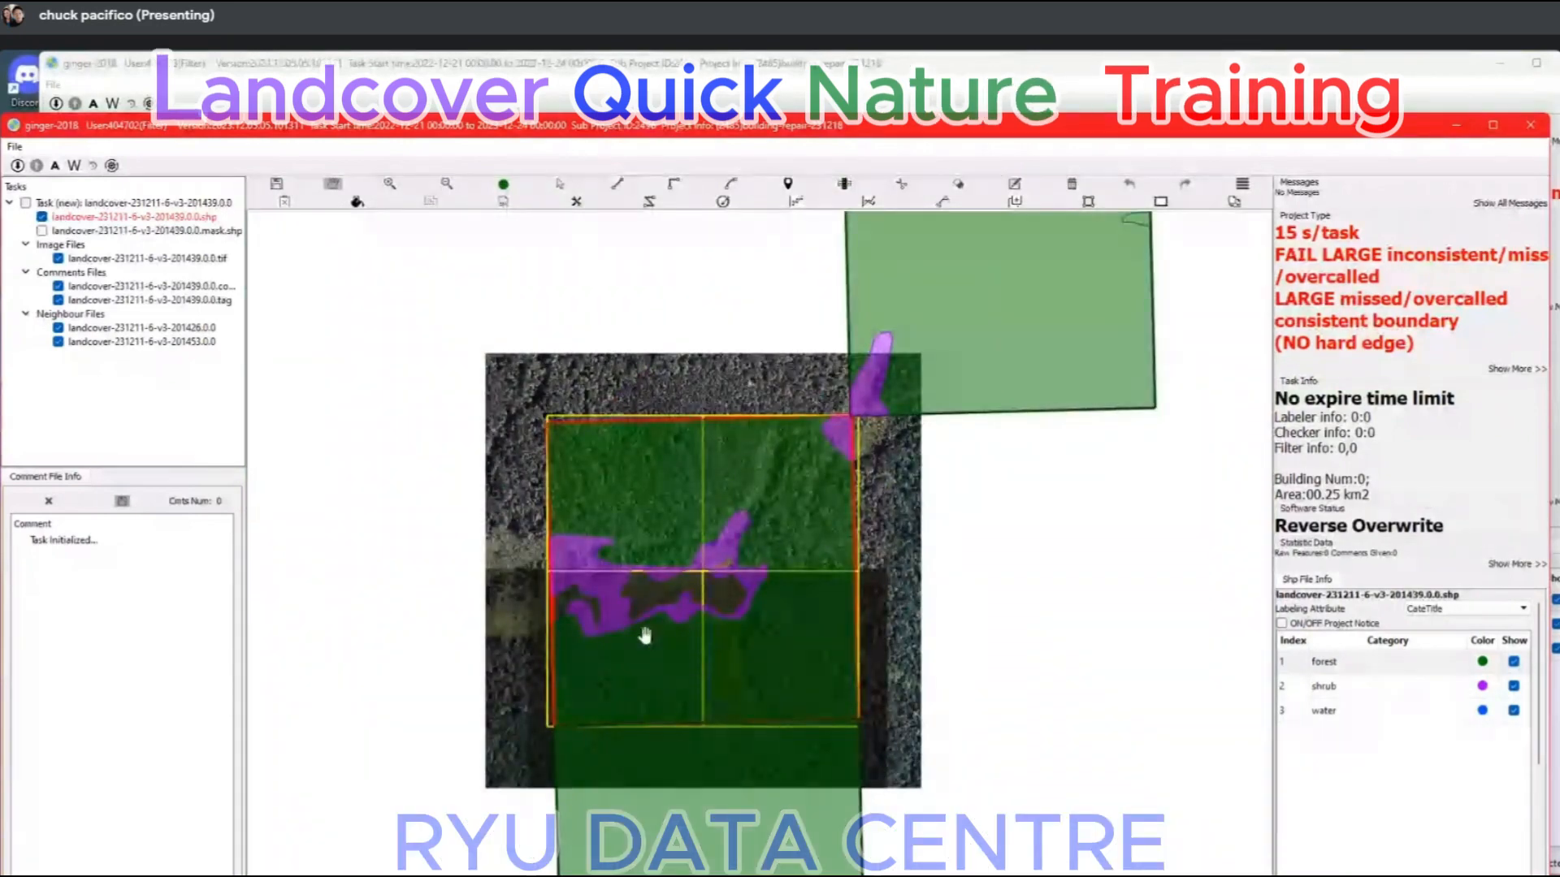
scroll(644, 636, "up", 5)
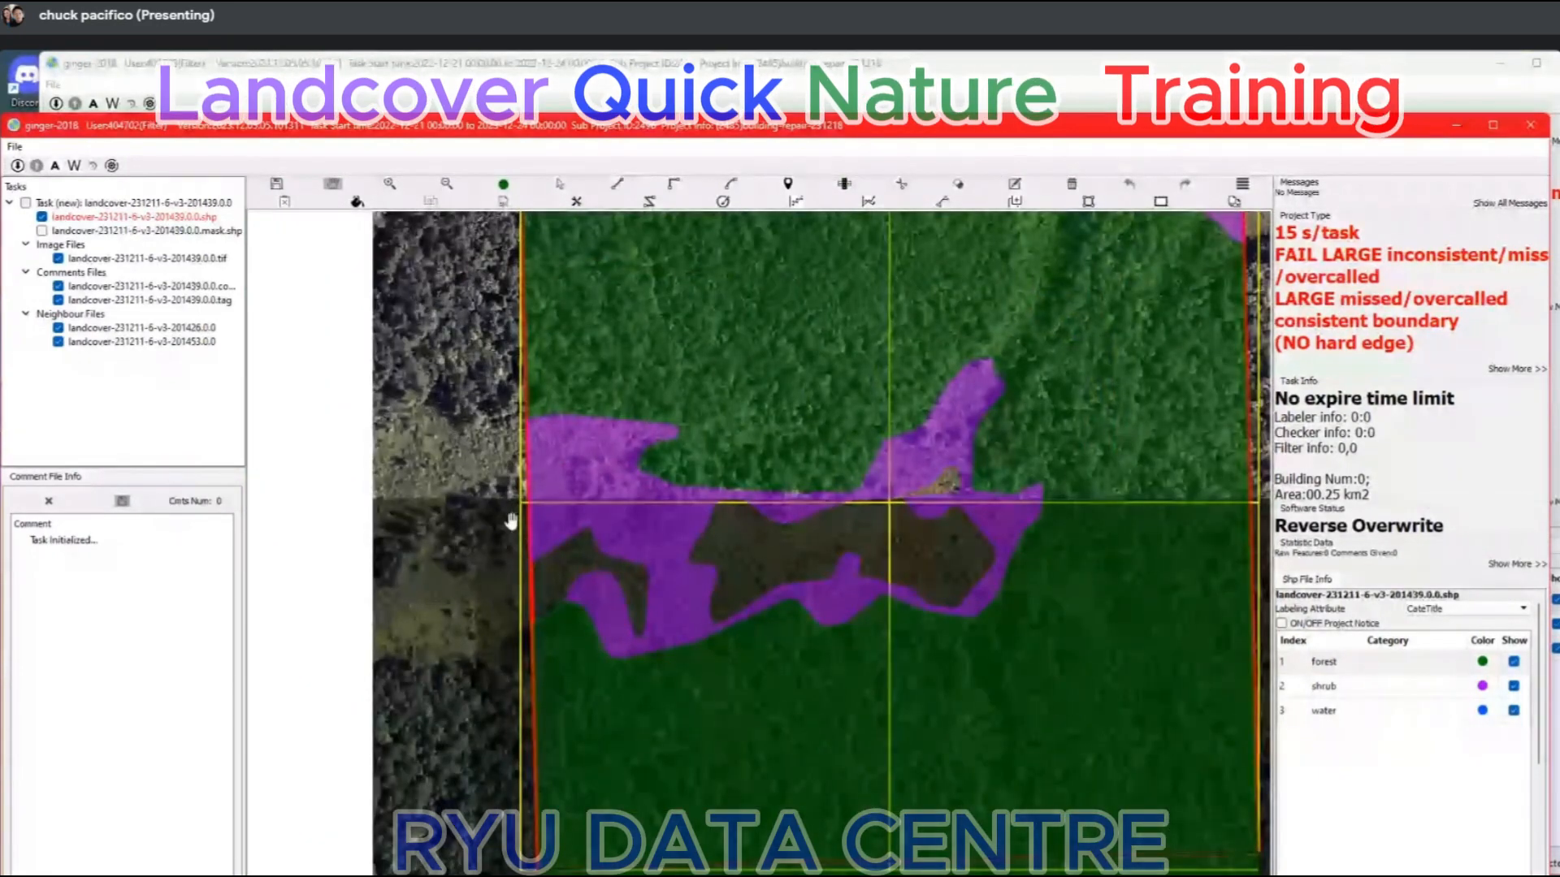
left_click_drag(888, 407, 585, 592)
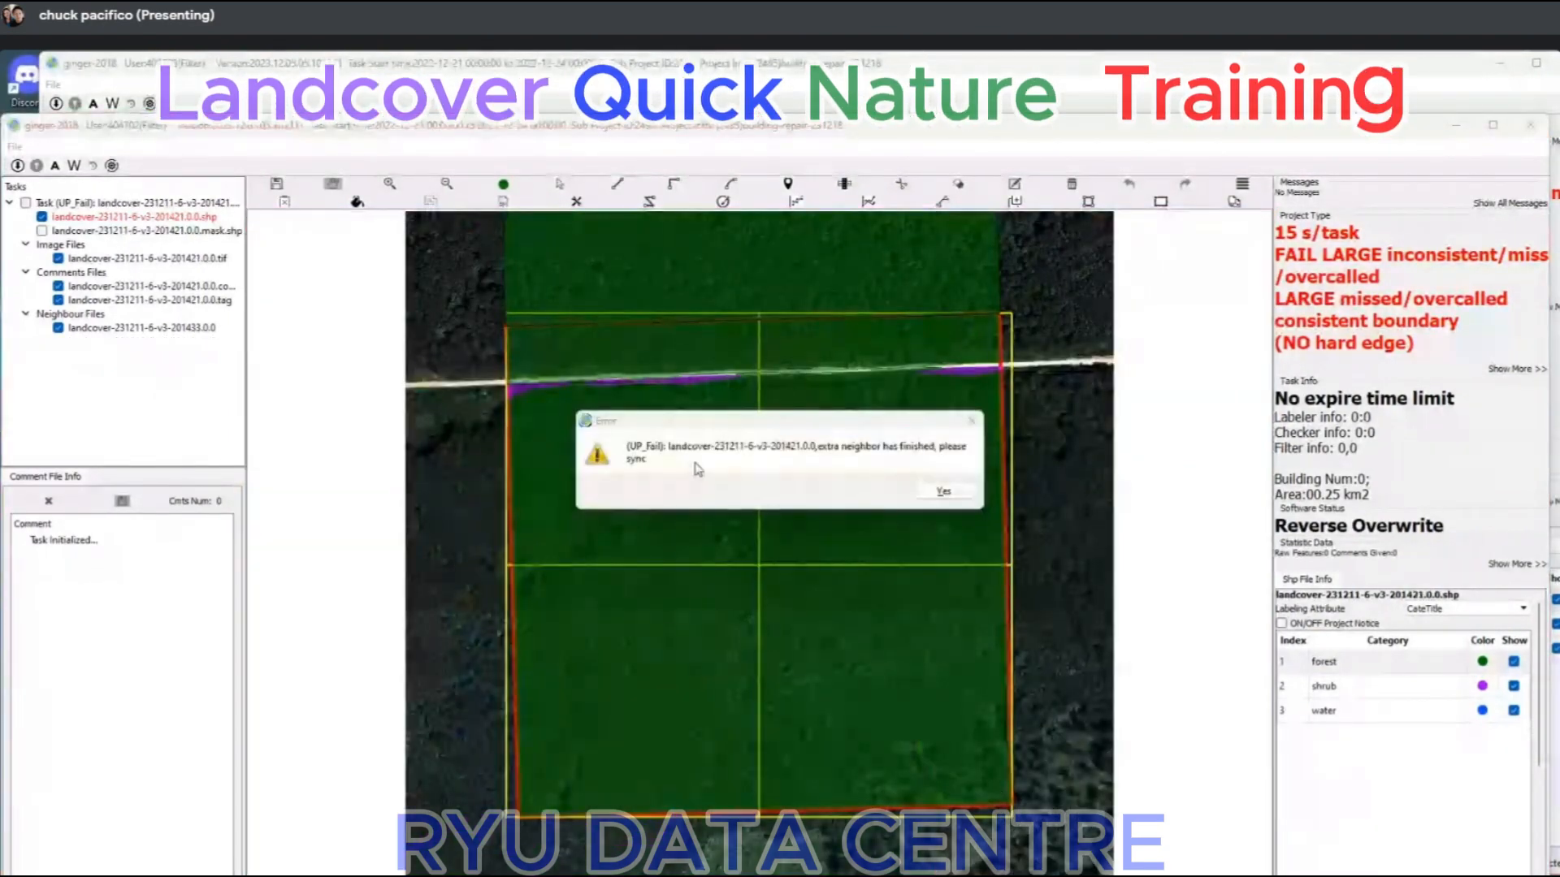
Dismiss the sync notice for task landcover-231211-6-v3-201421 and synchronise its neighbour tasks.
key("Return")
mouse_move(1107, 875)
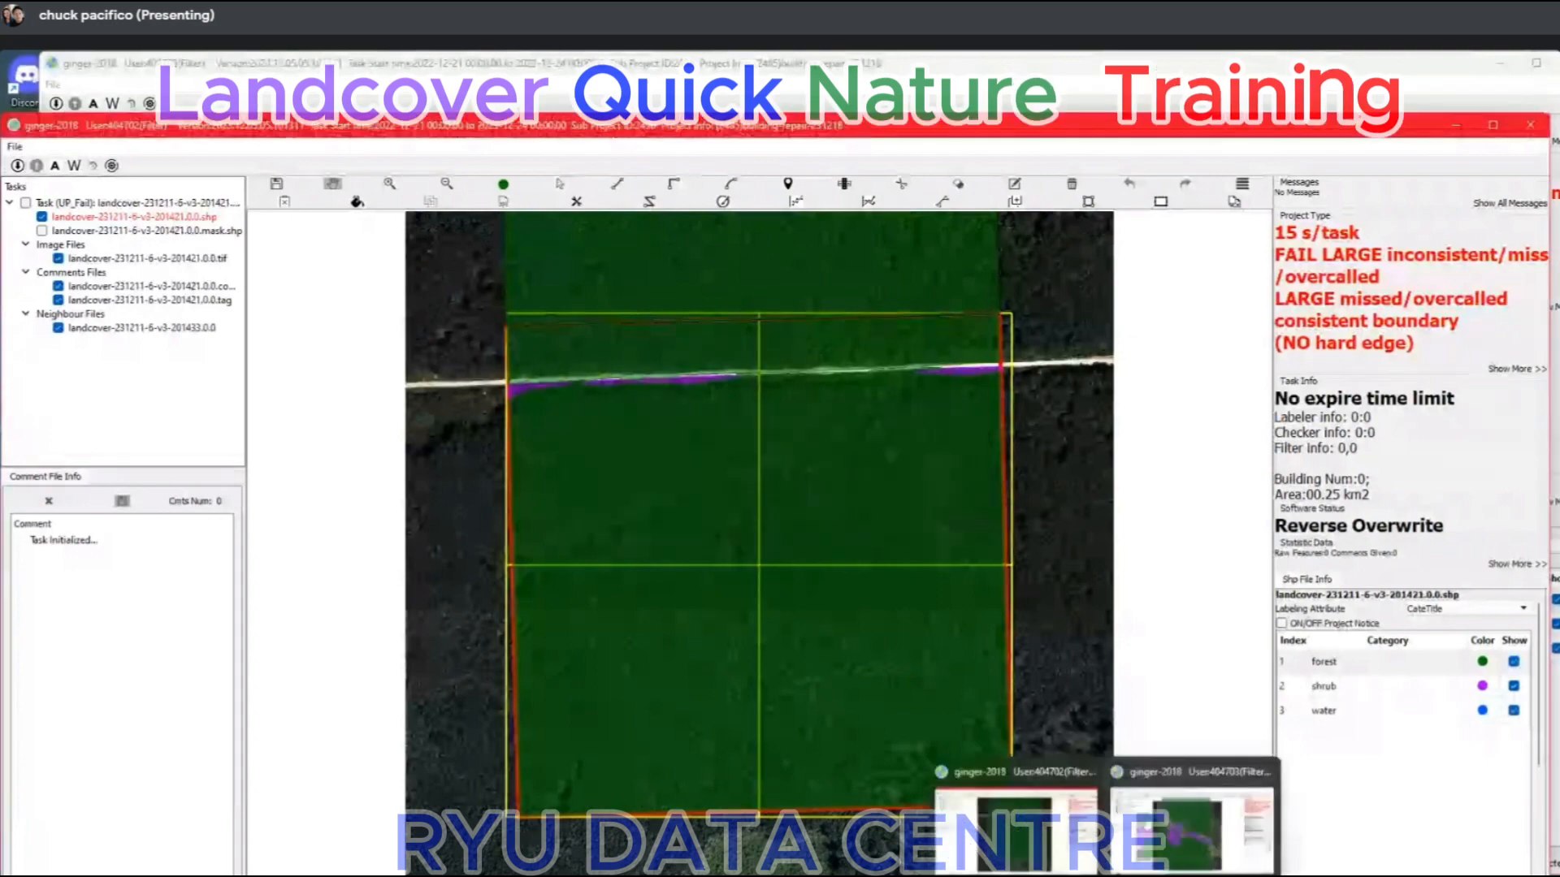
left_click(1060, 846)
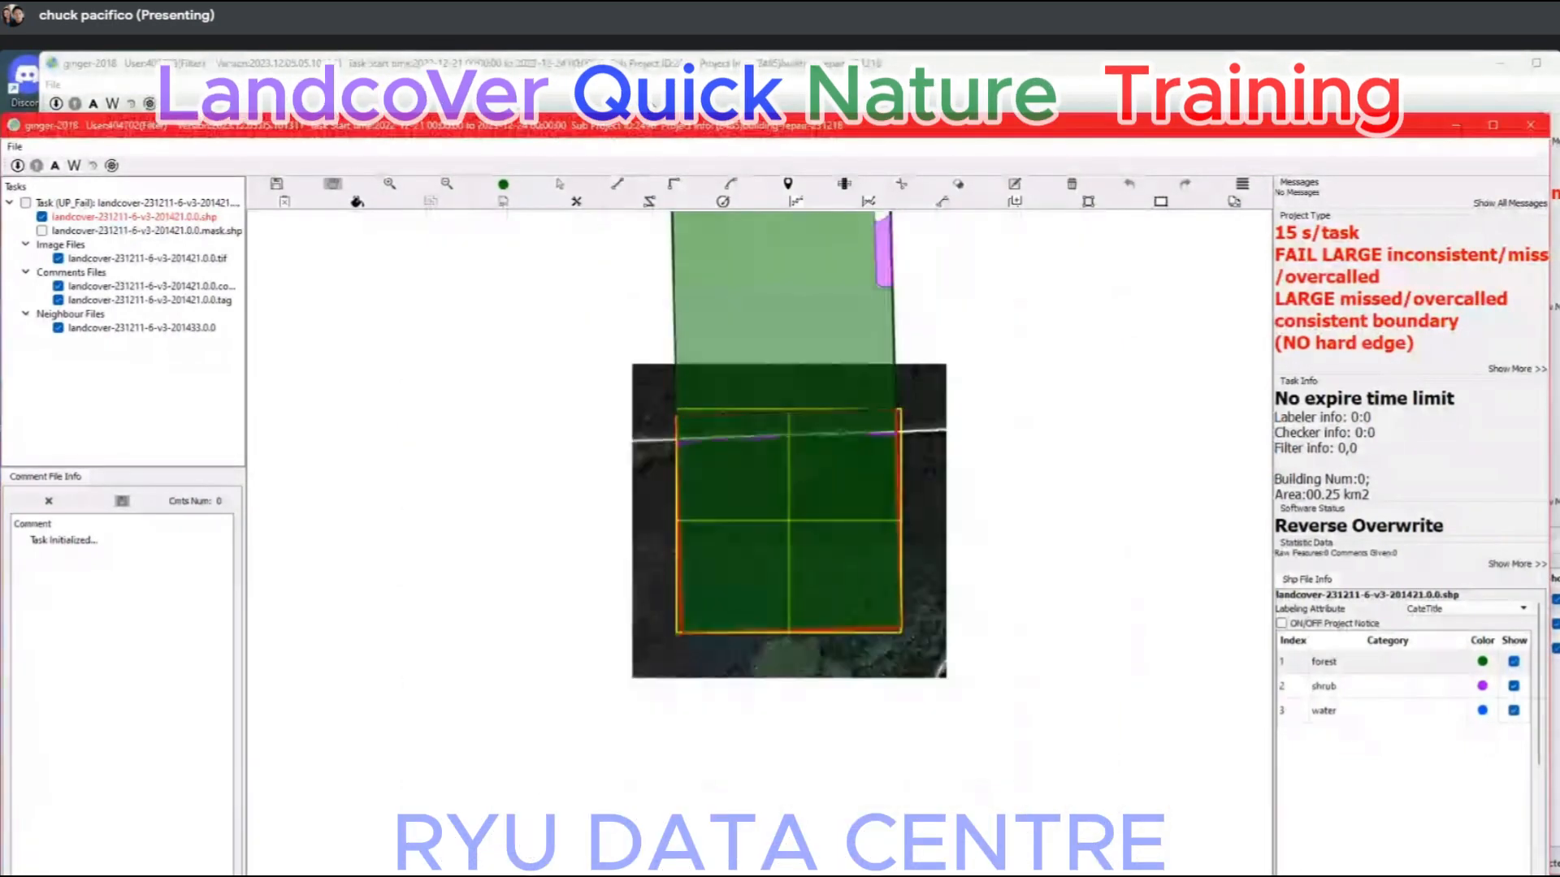
Switch to task landcover-231211-6-v3-198078, run its topology check and go to the reported forest boundary error.
left_click(654, 97)
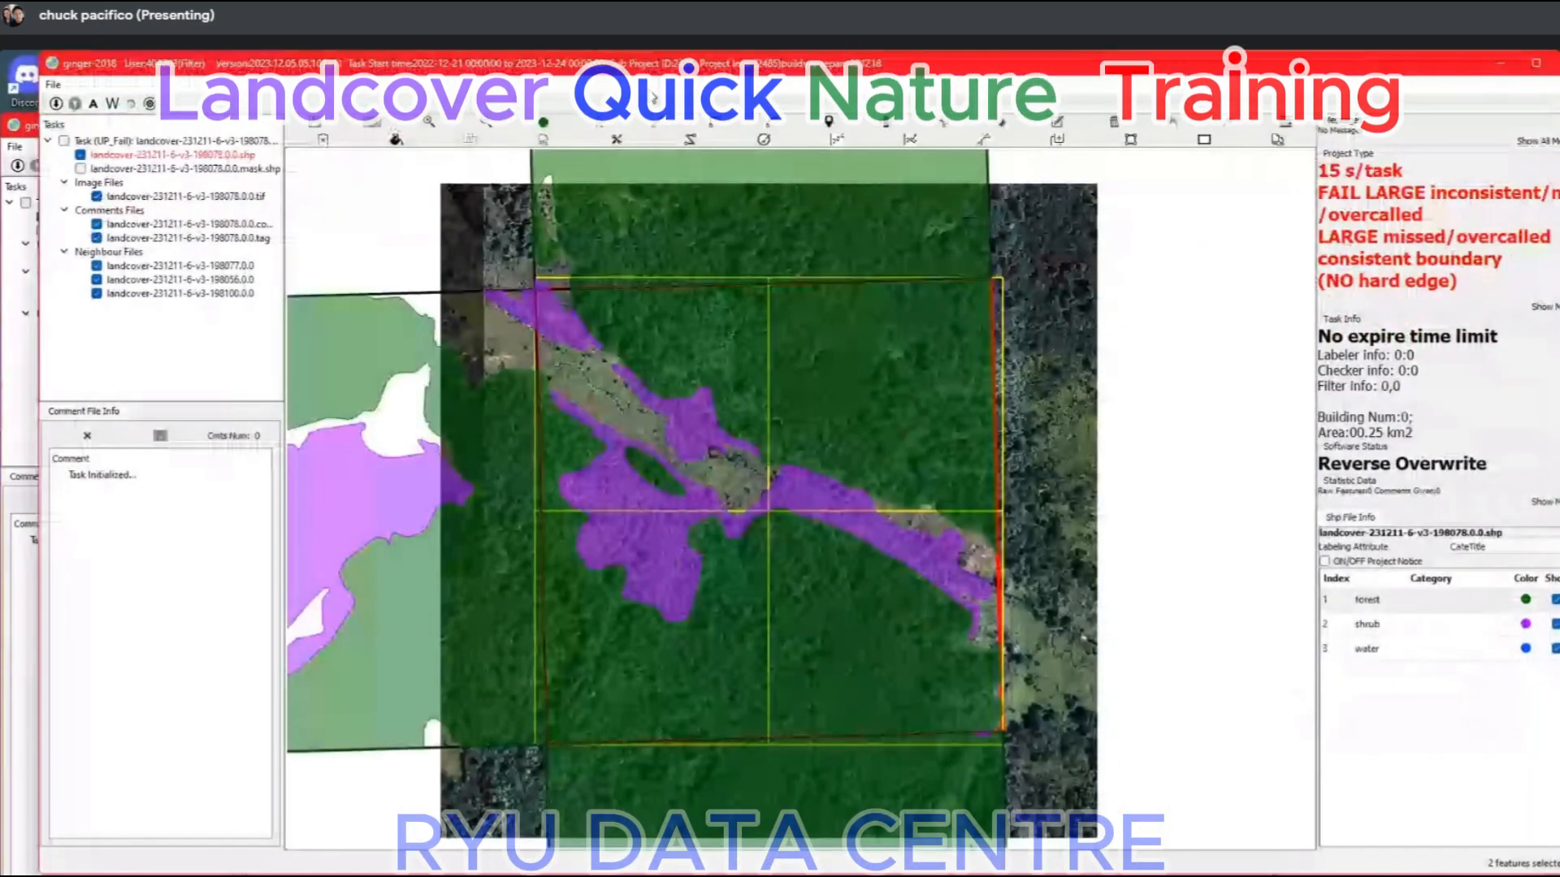
scroll(840, 436, "down", 3)
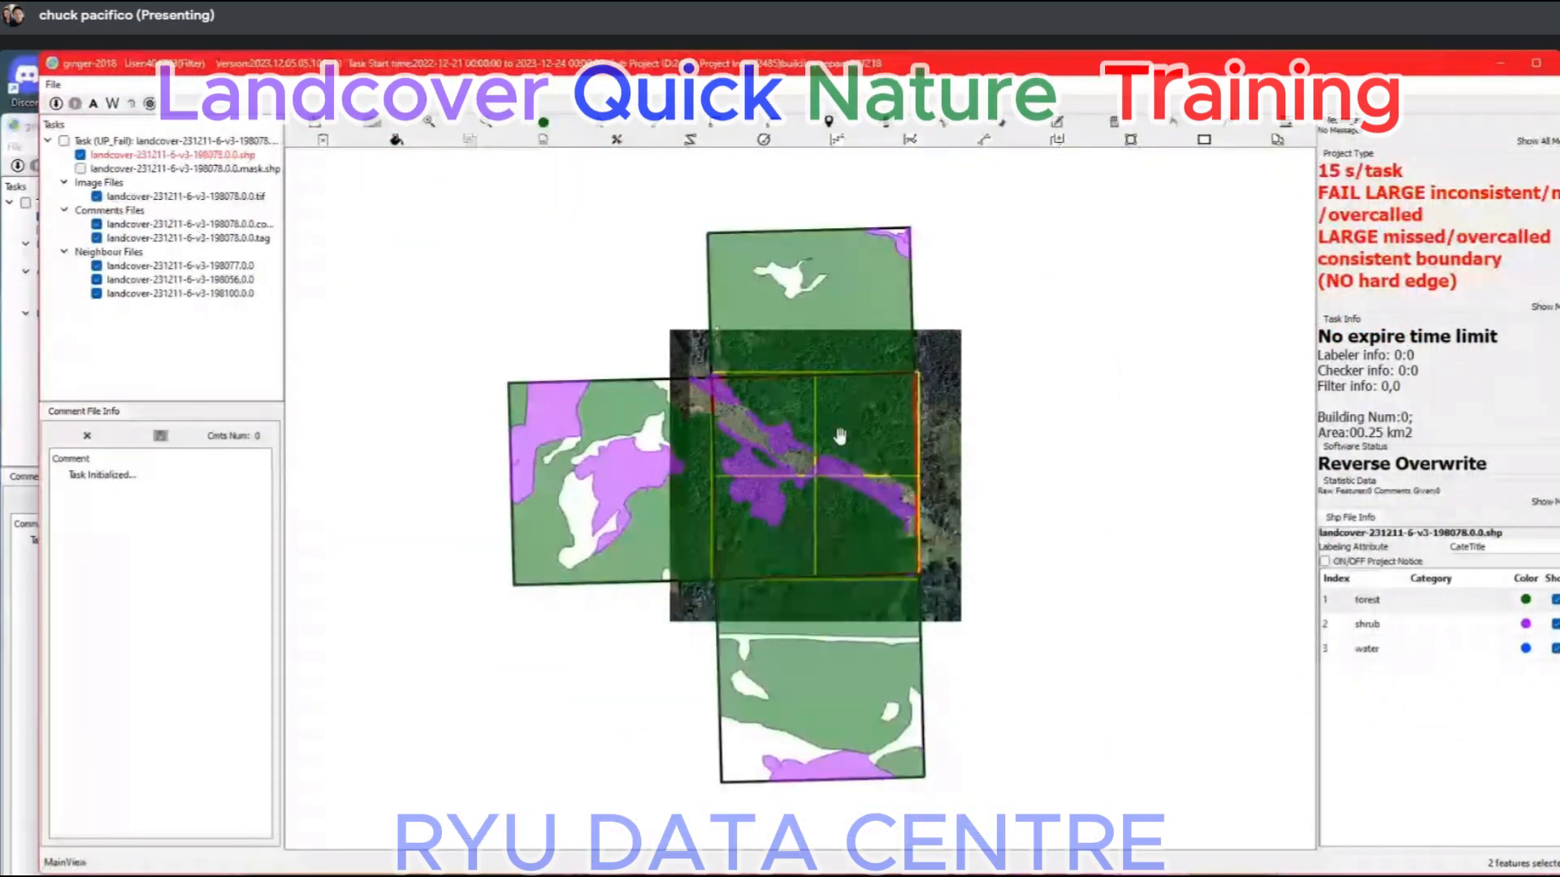
key("ctrl+t")
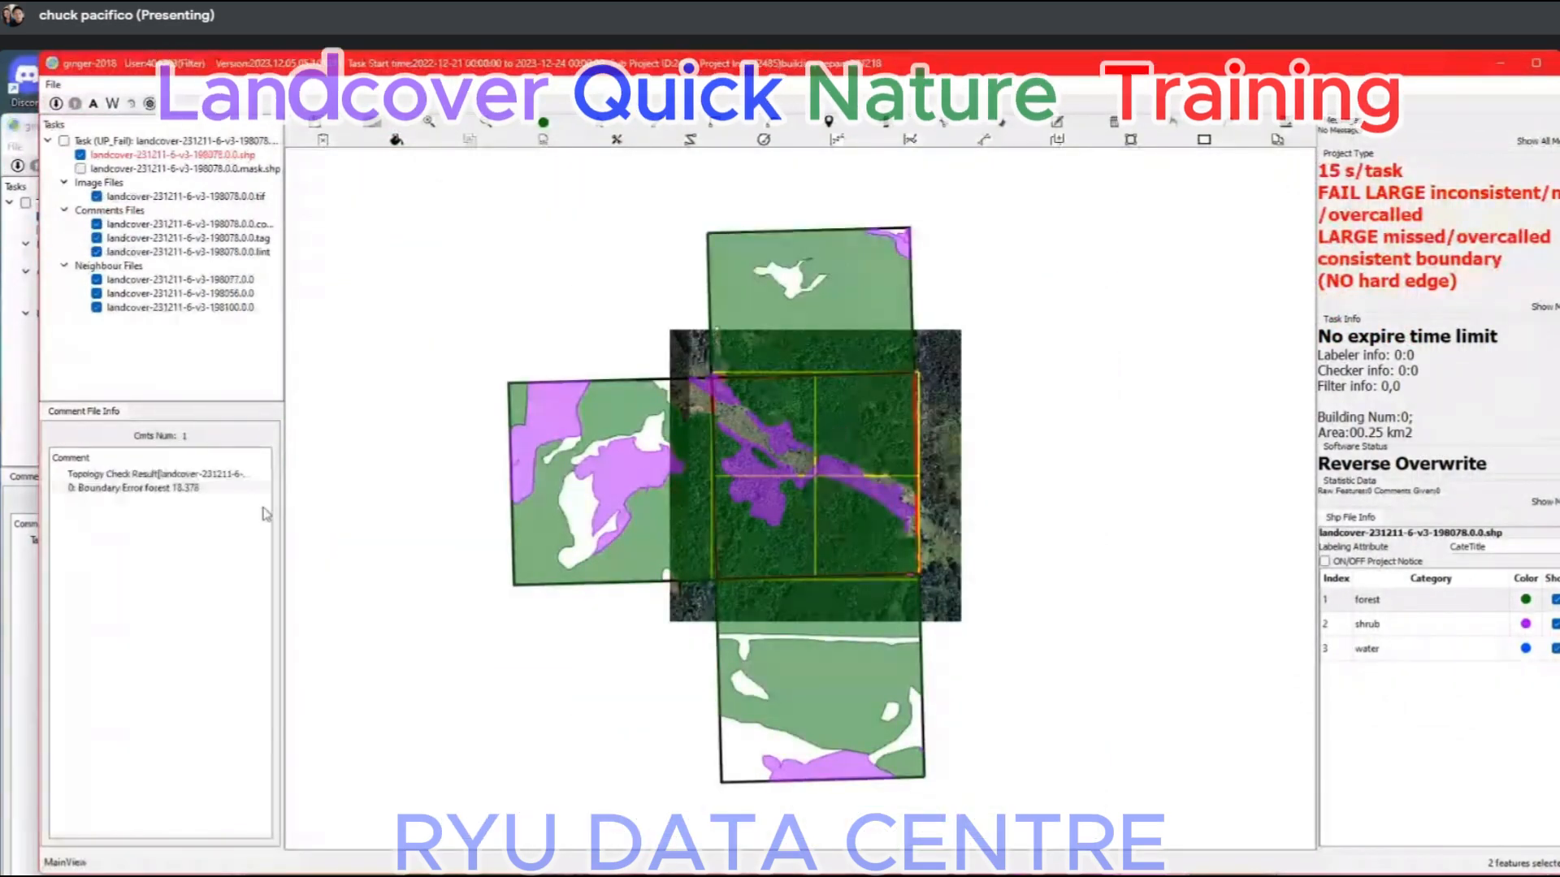
double_click(140, 490)
scroll(1008, 487, "down", 4)
scroll(888, 463, "up", 3)
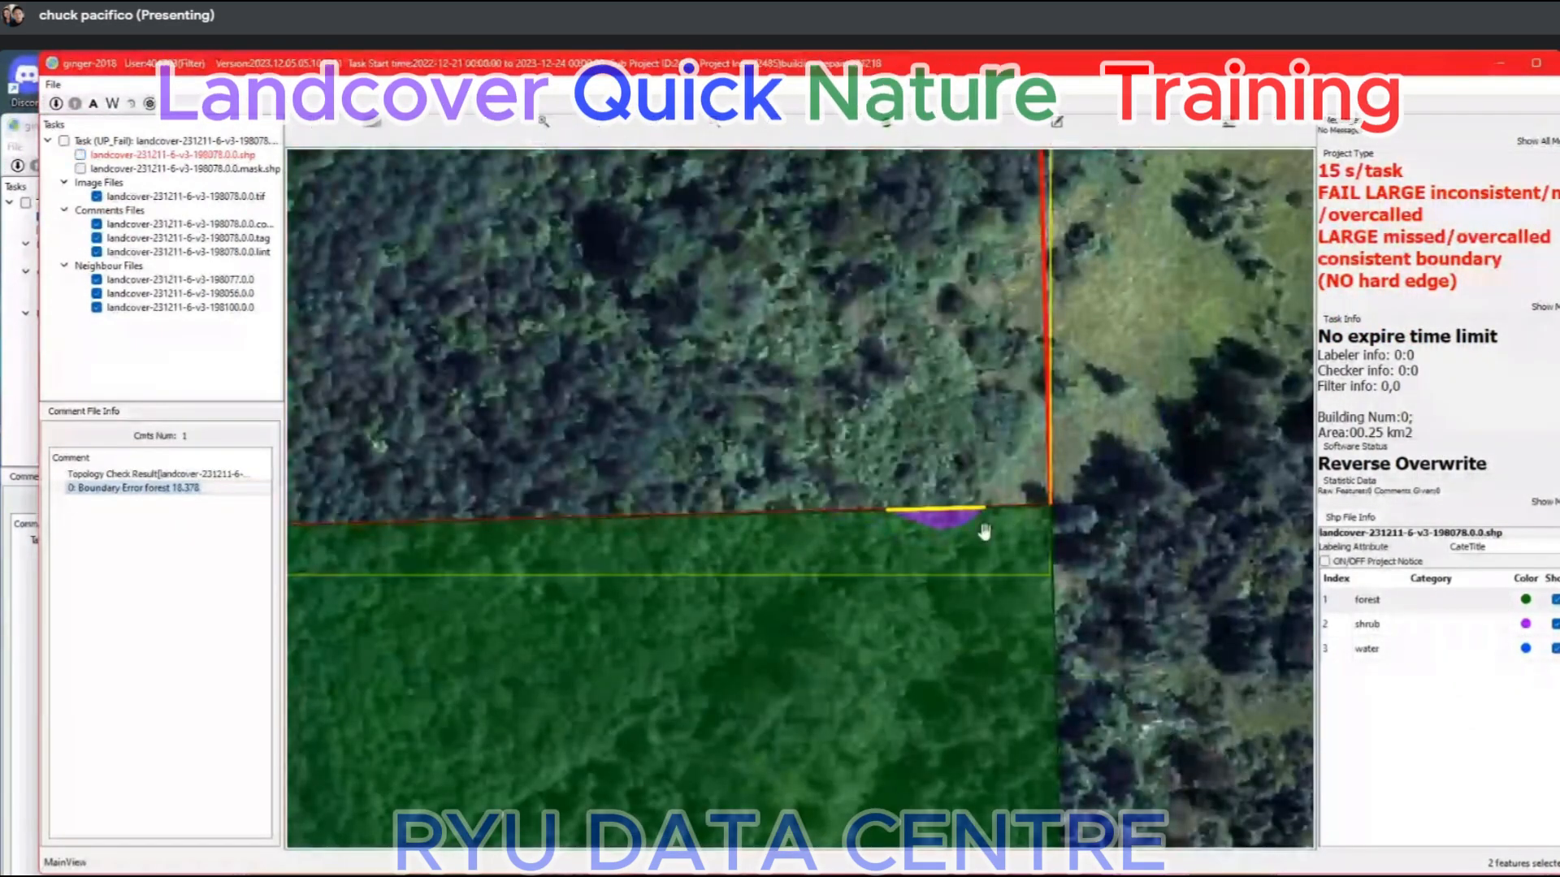
Compare the neighbour's small shrub patch at the southern boundary with the imagery, with the task's own labels hidden and shown.
scroll(959, 524, "down", 2)
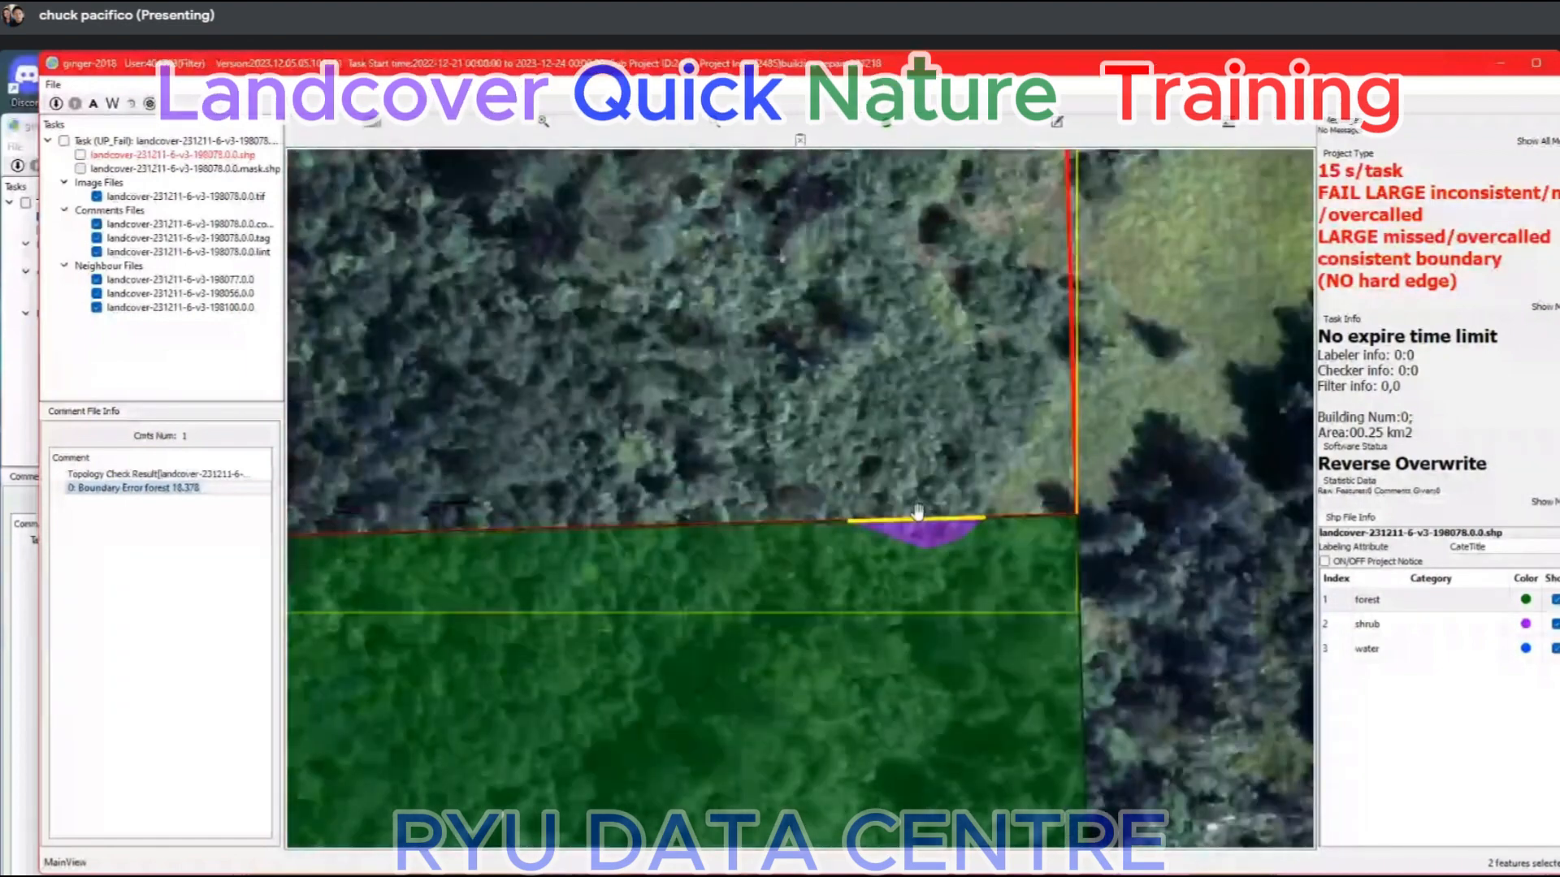
scroll(925, 507, "up", 1)
key("space")
scroll(964, 568, "down", 3)
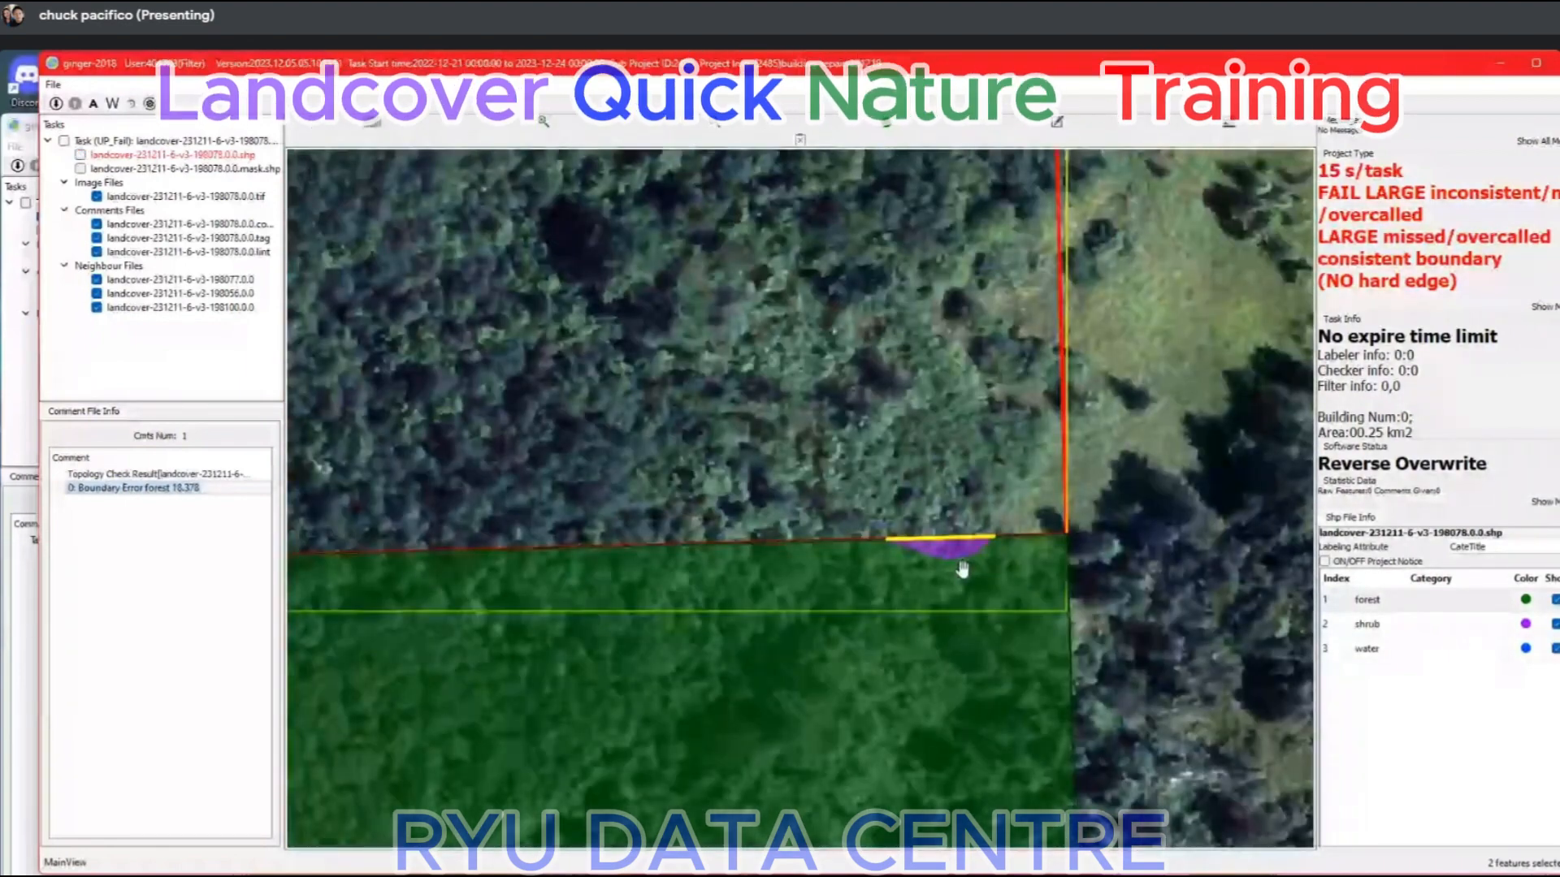
key("space")
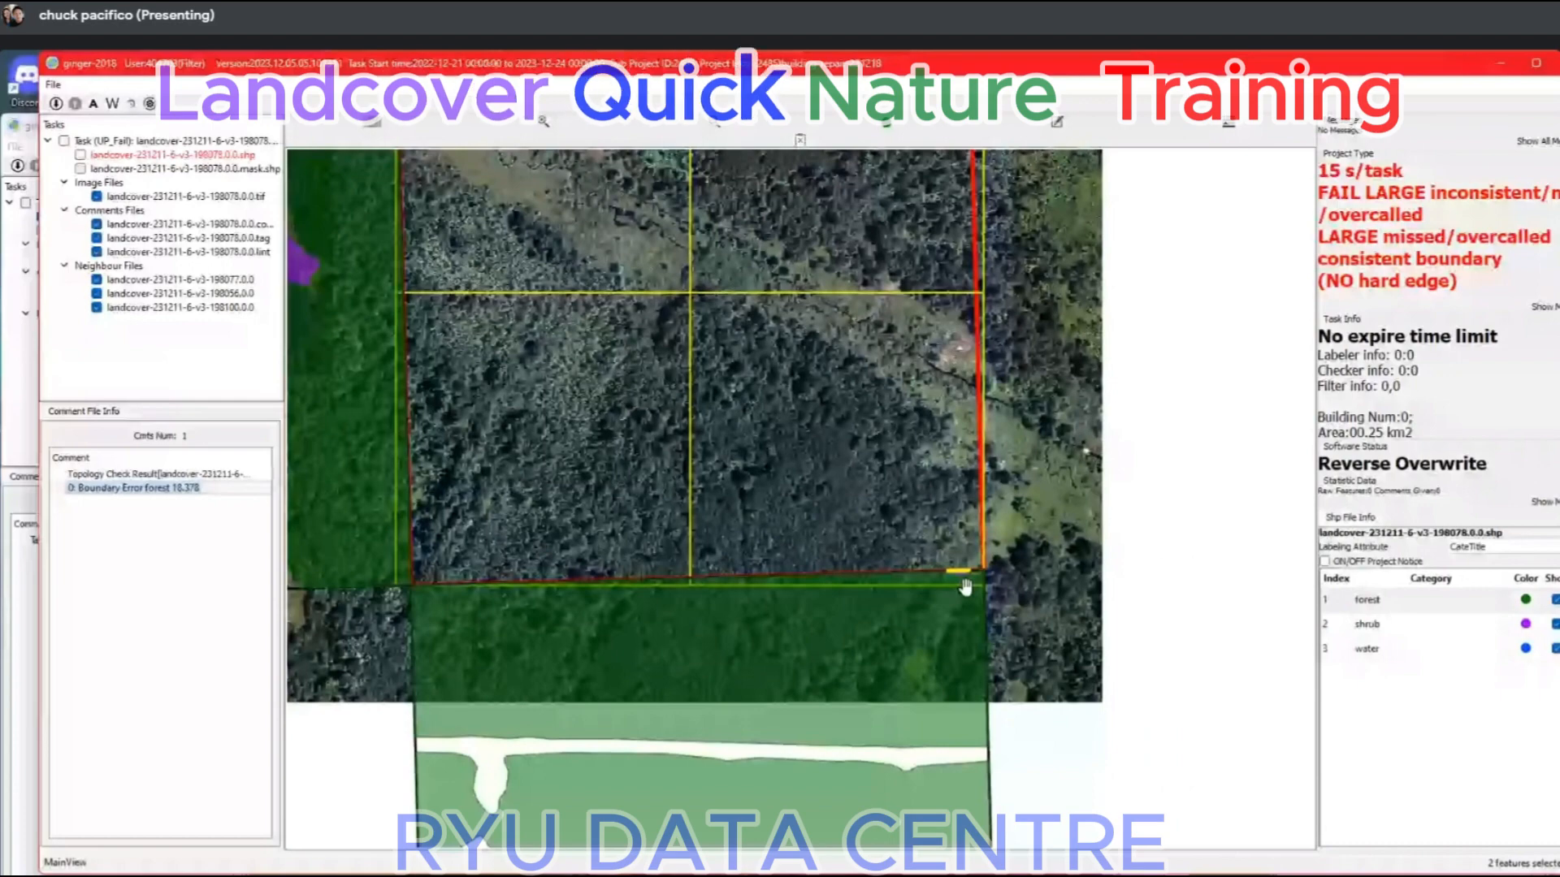
key("space")
Outline a small shrub area above the southern boundary to continue the neighbour's shrub patch, classify it as shrub and save the task.
scroll(965, 586, "up", 3)
left_click(811, 566)
left_click(816, 554)
left_click(888, 541)
left_click(944, 542)
left_click(989, 543)
left_click(1023, 561)
right_click(1023, 562)
left_click(960, 554)
left_click(1385, 624)
scroll(960, 605, "down", 2)
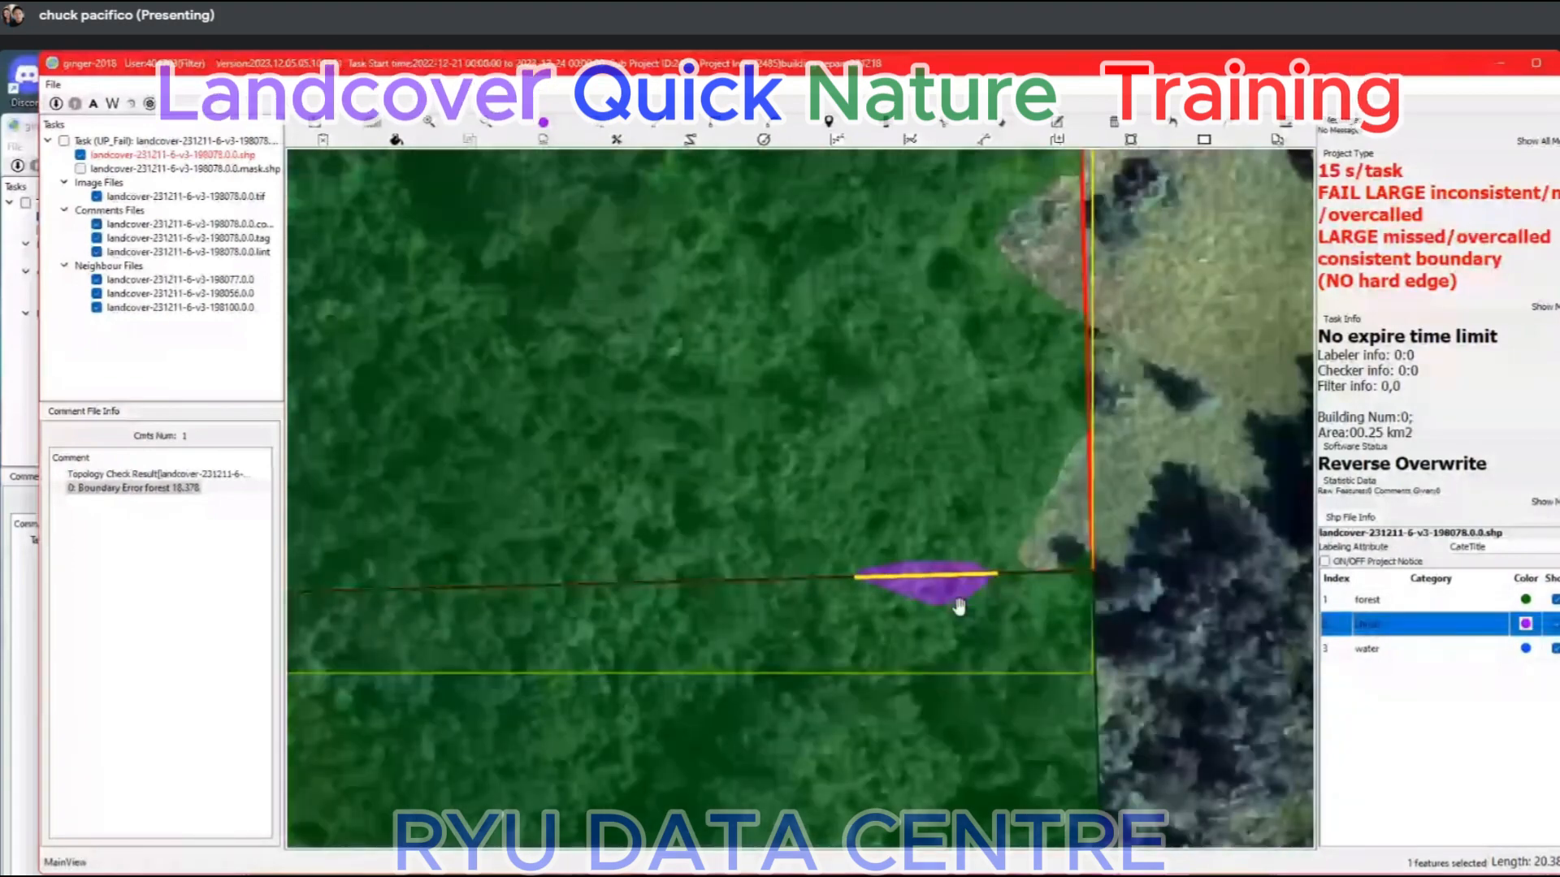
scroll(959, 605, "down", 5)
key("ctrl+s")
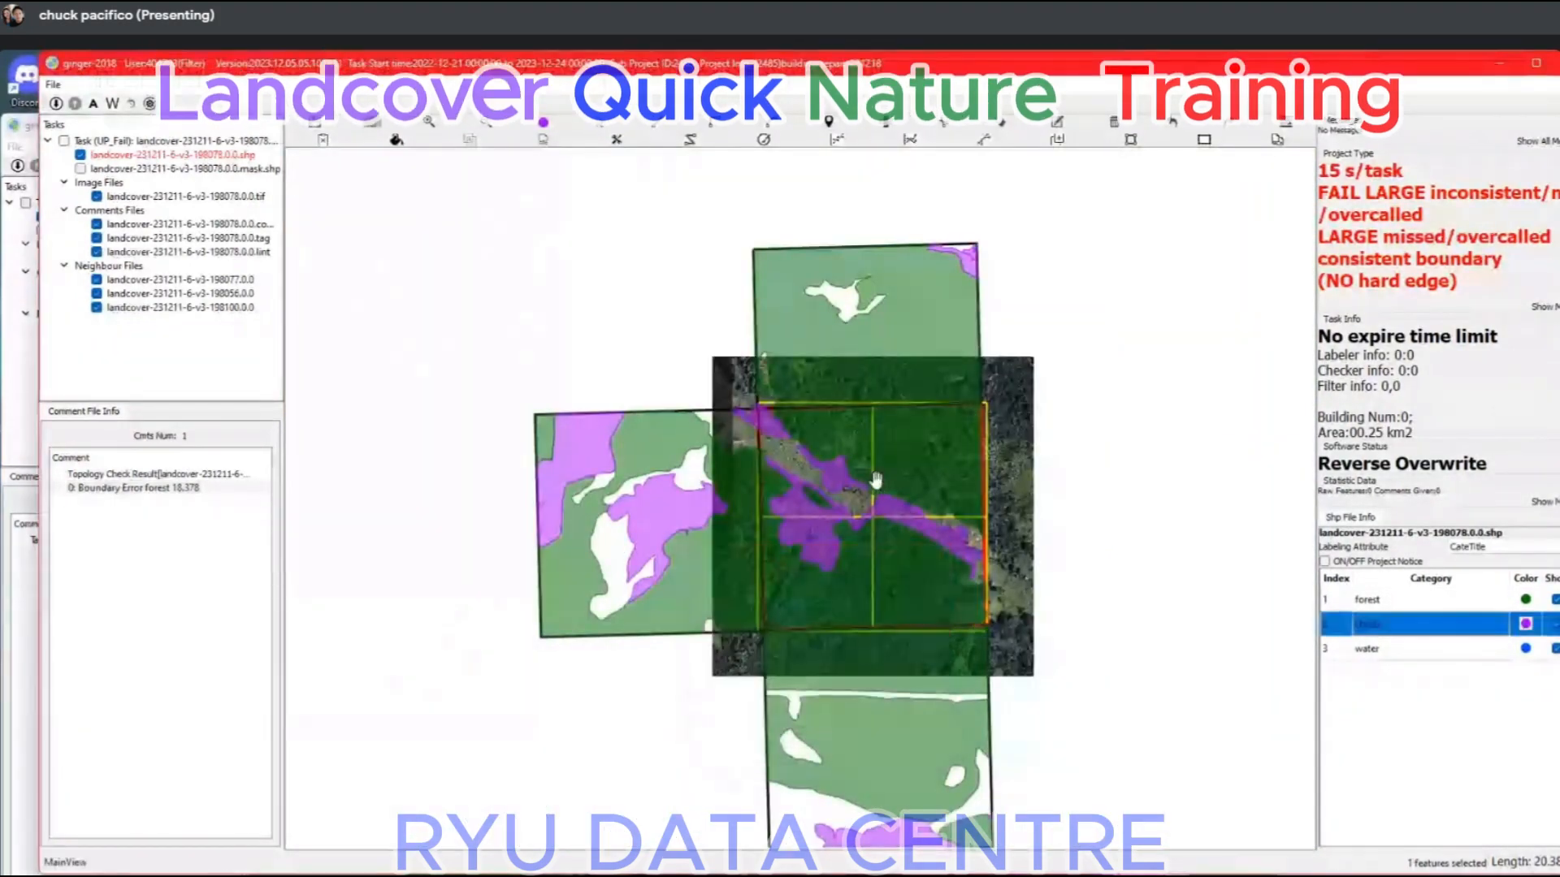
Switch to the Google Meet browser window and open the D-4. Landcover Nature Shrub Case Study document.
scroll(877, 484, "down", 4)
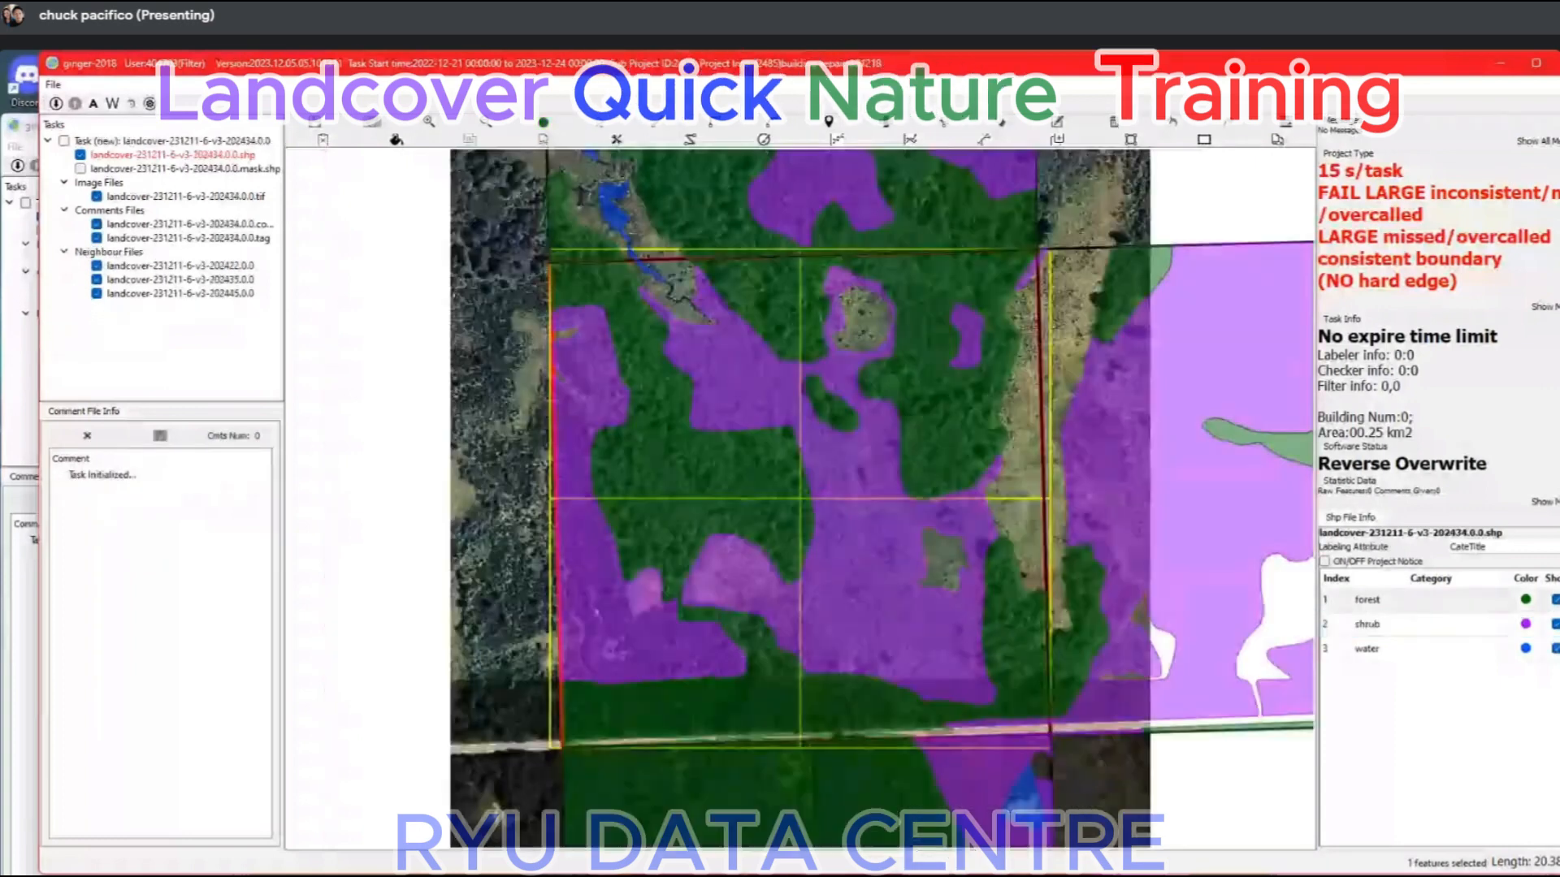
left_click(889, 876)
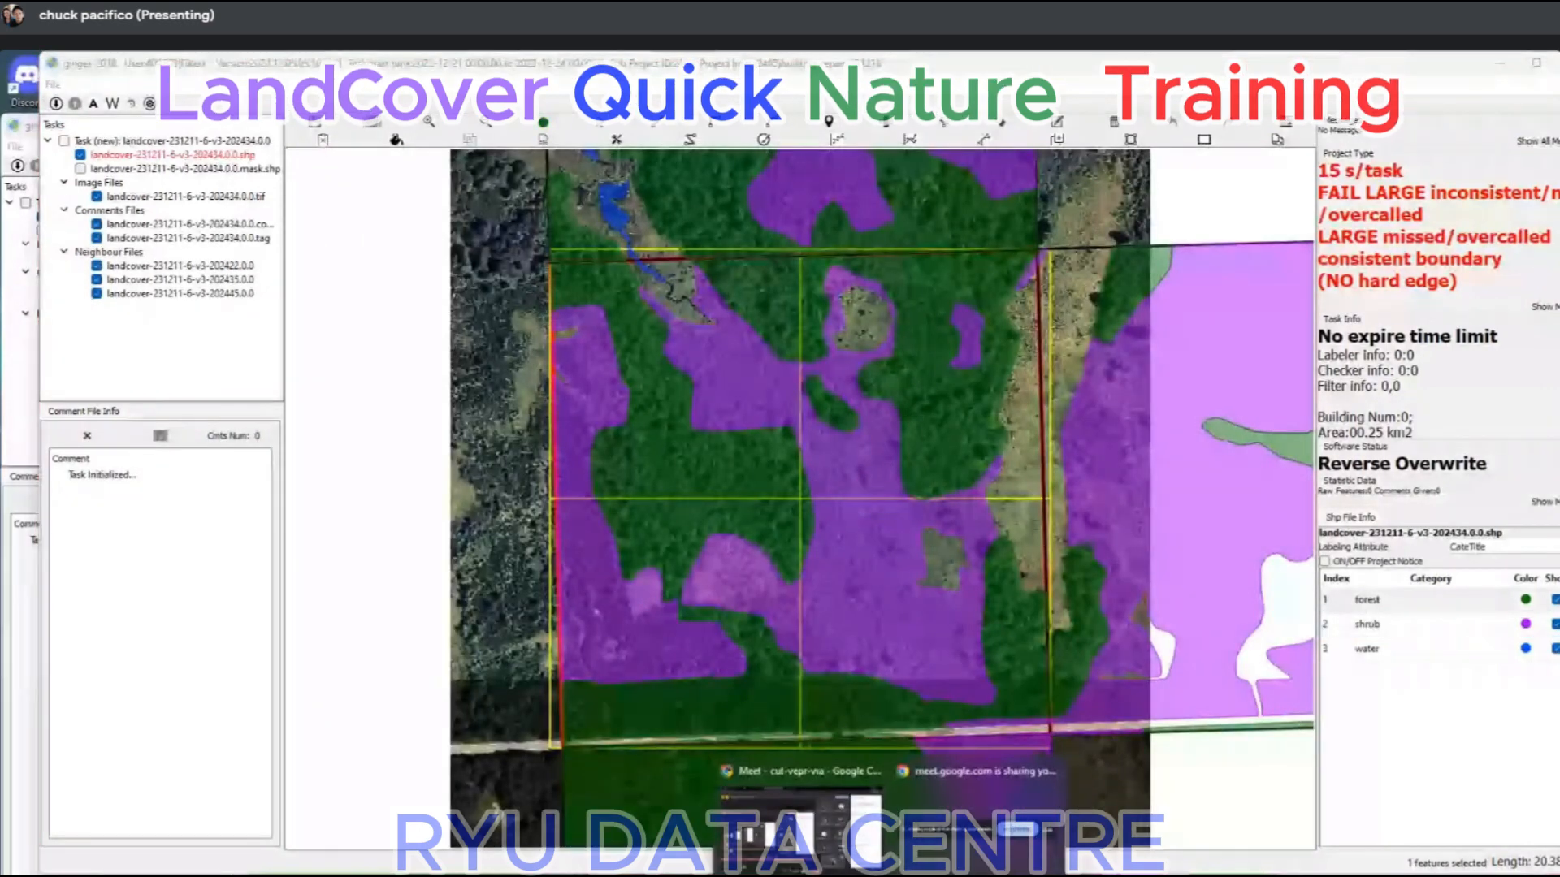
left_click(806, 862)
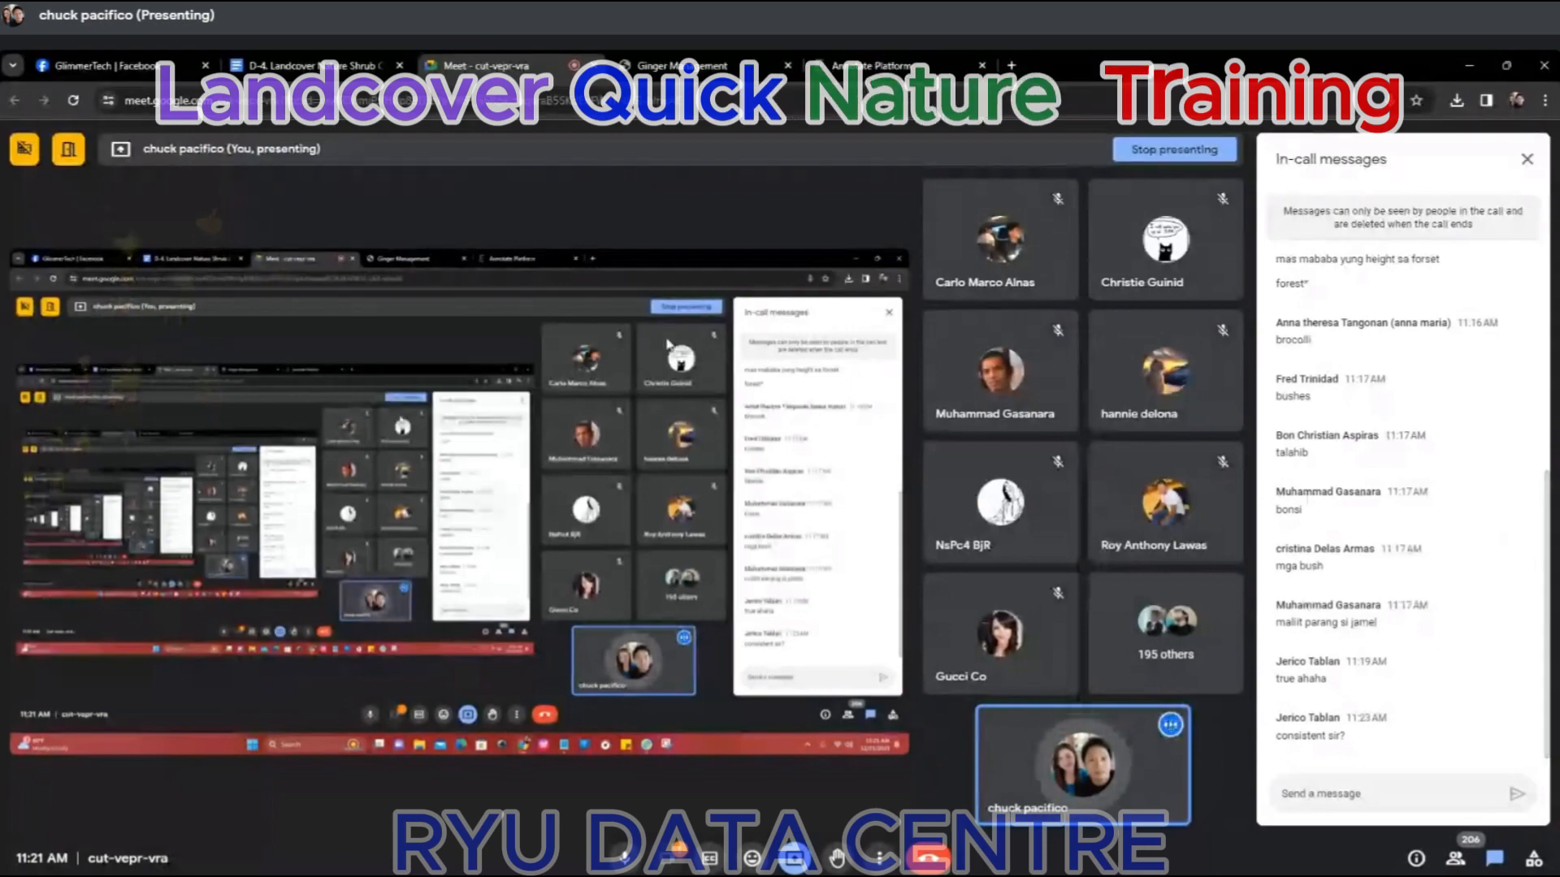
left_click(352, 70)
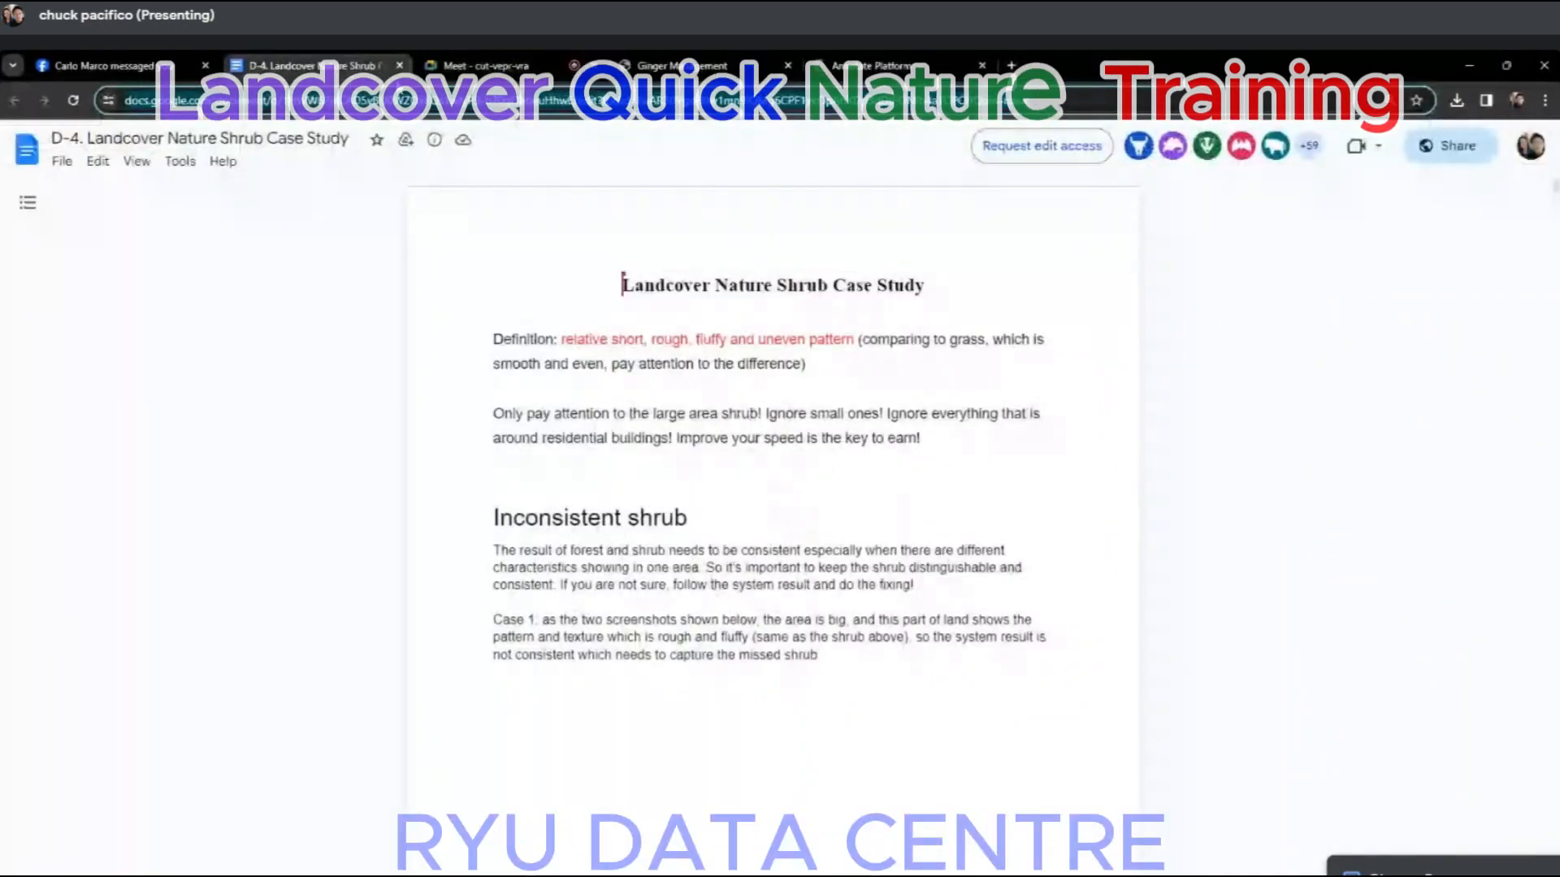